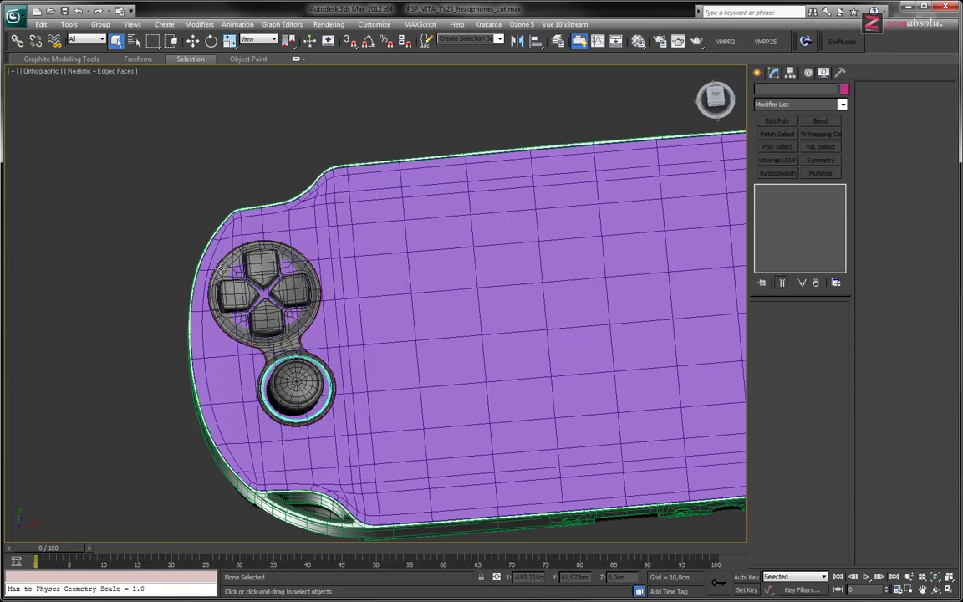
- Isolate the directional-pad and stick support ring together with the purple glass panel, and view them from the top
scroll(269, 288, up, 3)
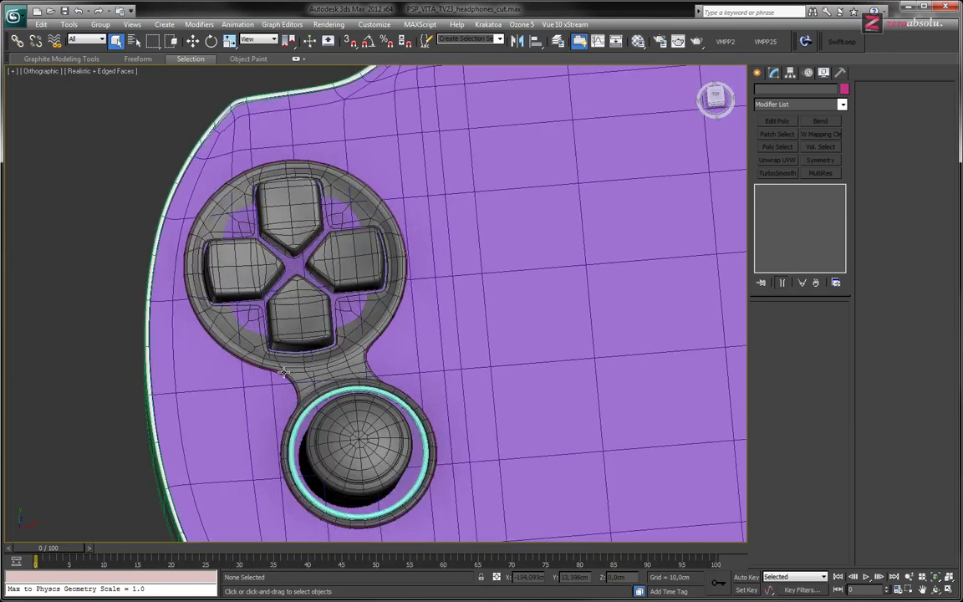
middle_drag(383, 400, 445, 332)
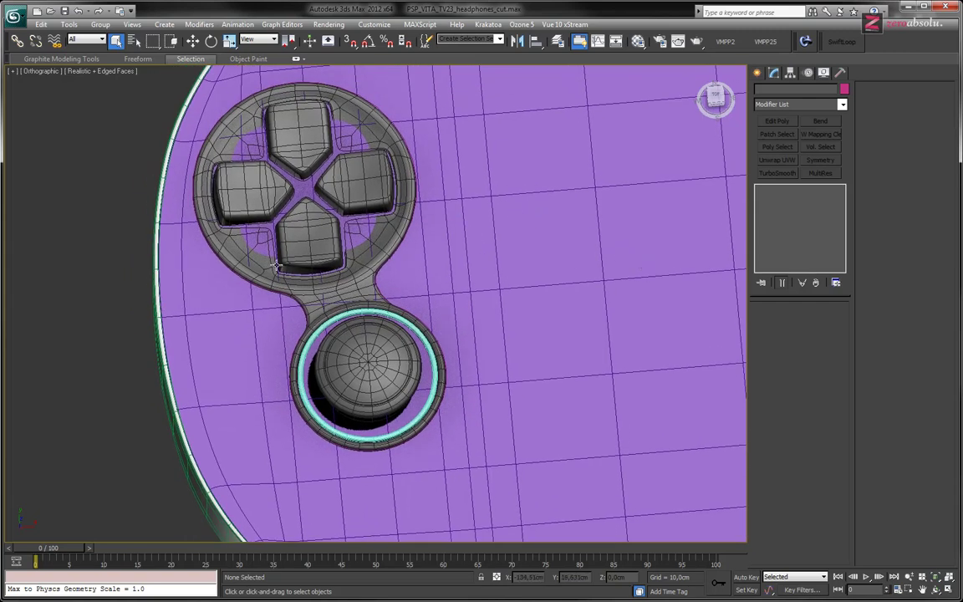
click(208, 223)
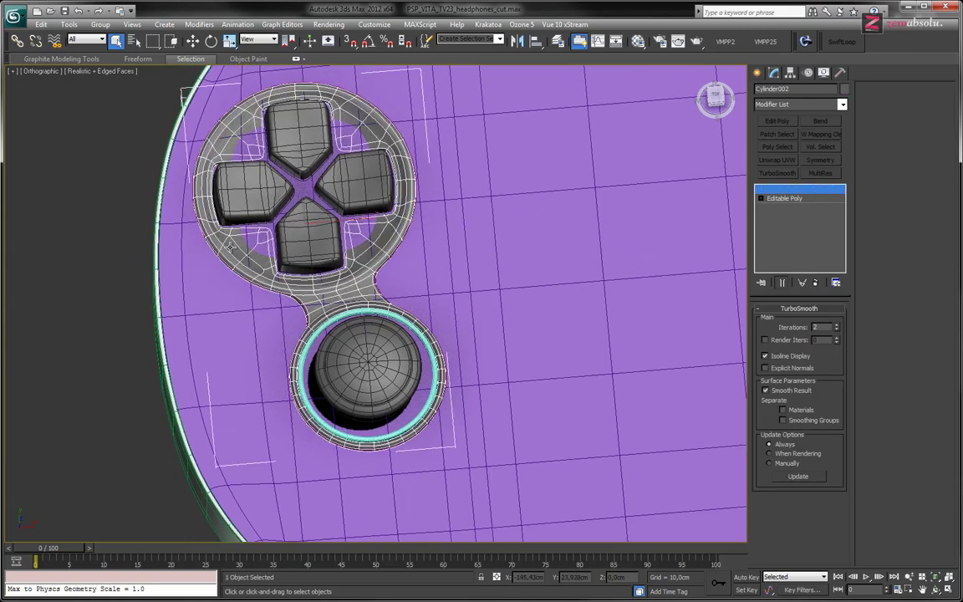
ctrl+click(506, 279)
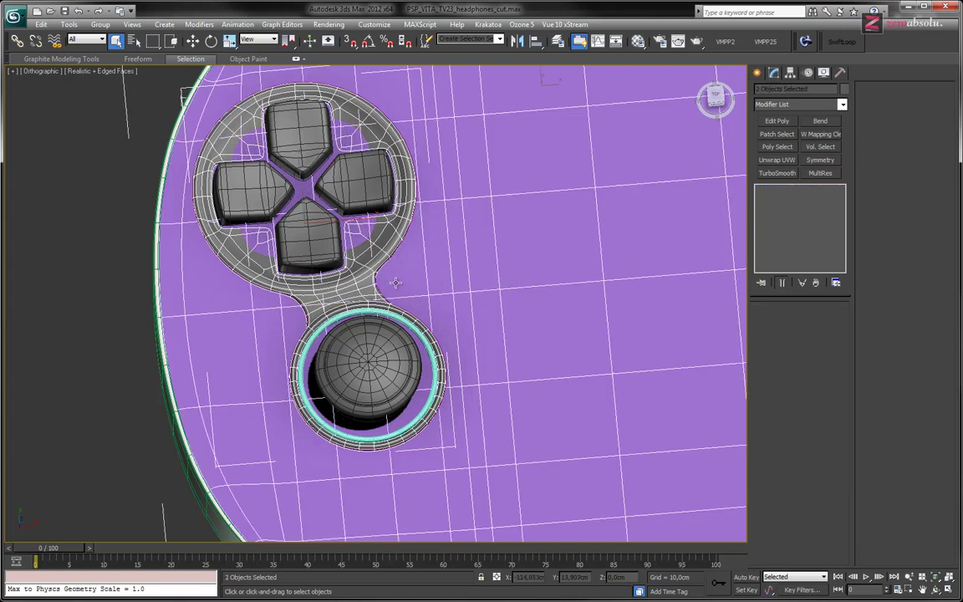
key(alt+q)
alt+middle_drag(389, 279, 297, 279)
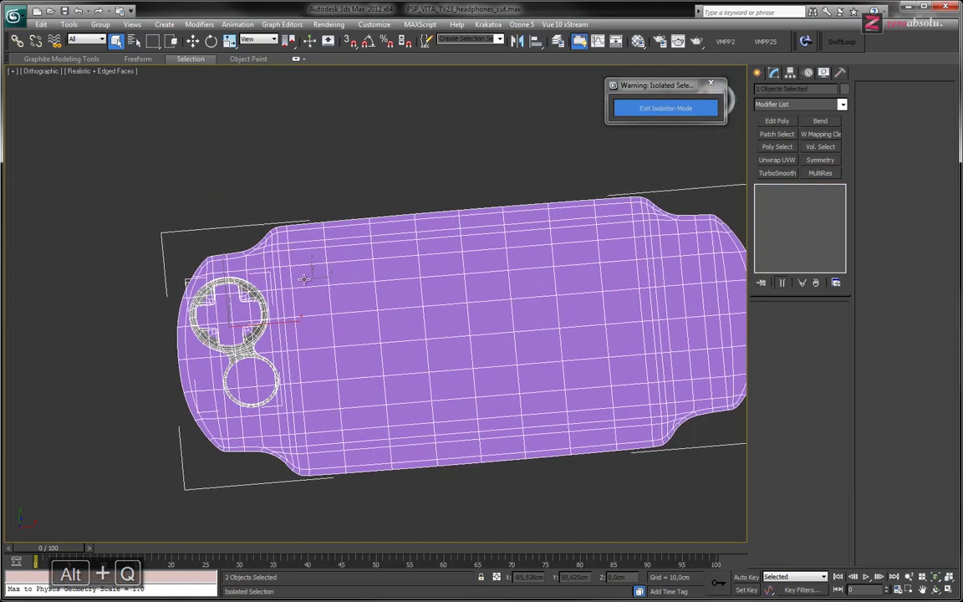
key(t)
scroll(301, 276, up, 6)
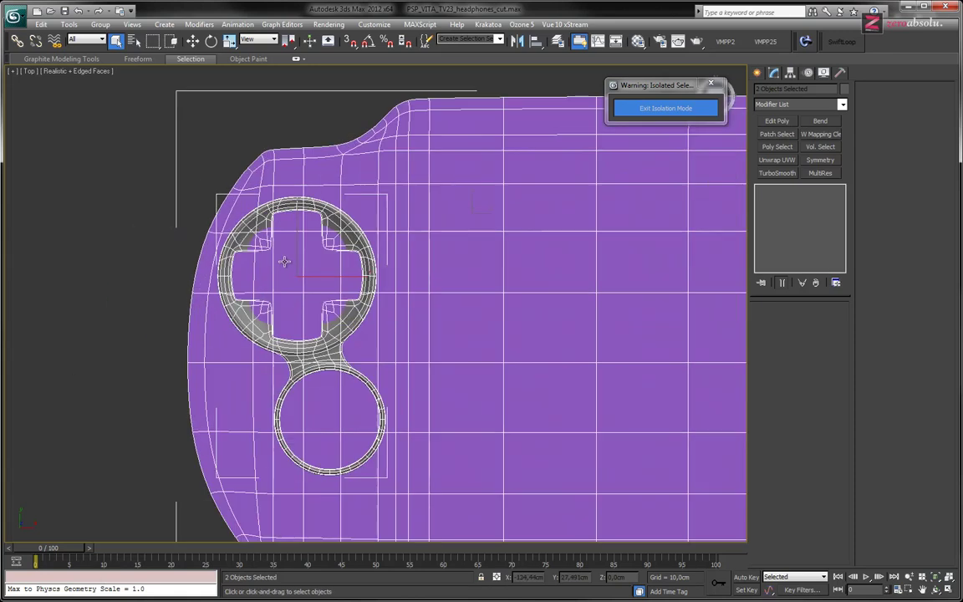
middle_drag(306, 259, 354, 280)
- Select the outer edge loop around the directional-pad ring of the button support at edge level
click(123, 195)
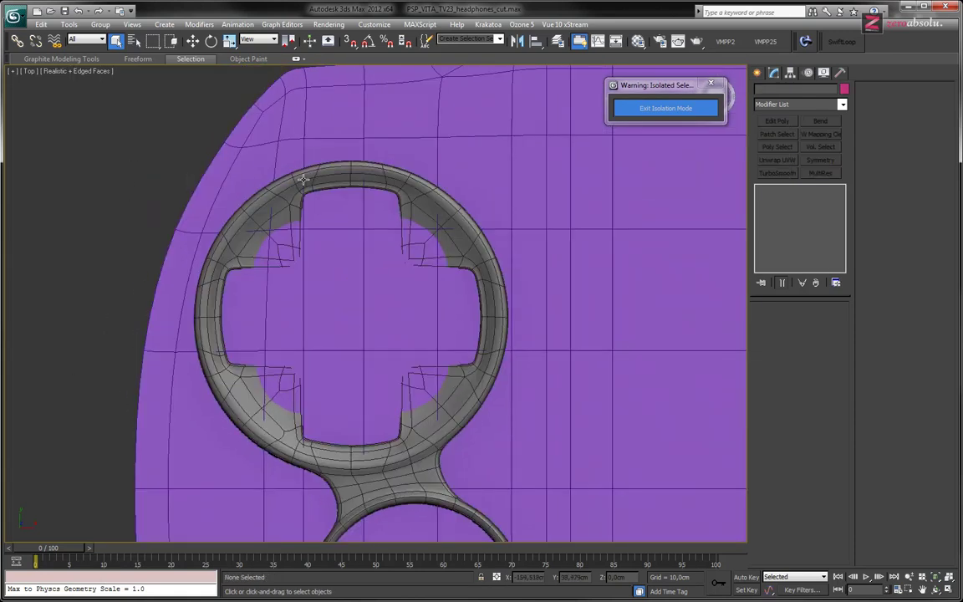
click(329, 172)
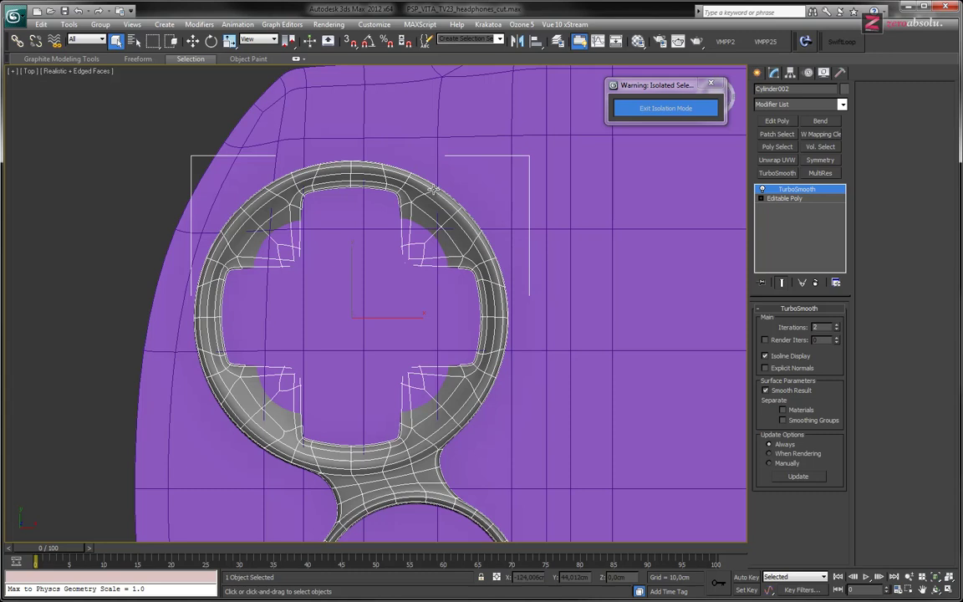
click(763, 199)
click(761, 198)
click(780, 216)
middle_drag(351, 290, 393, 260)
scroll(359, 338, up, 5)
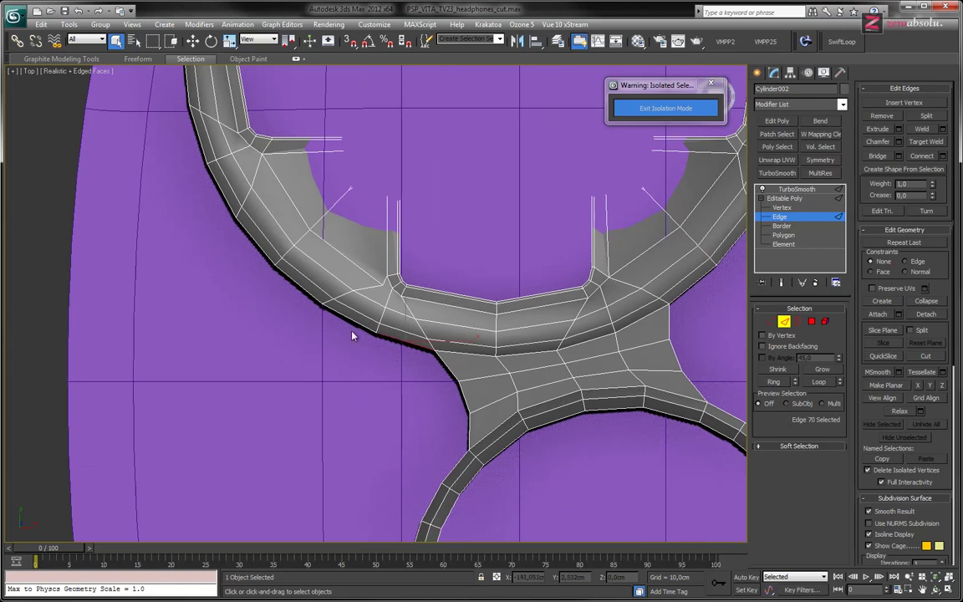
double_click(352, 321)
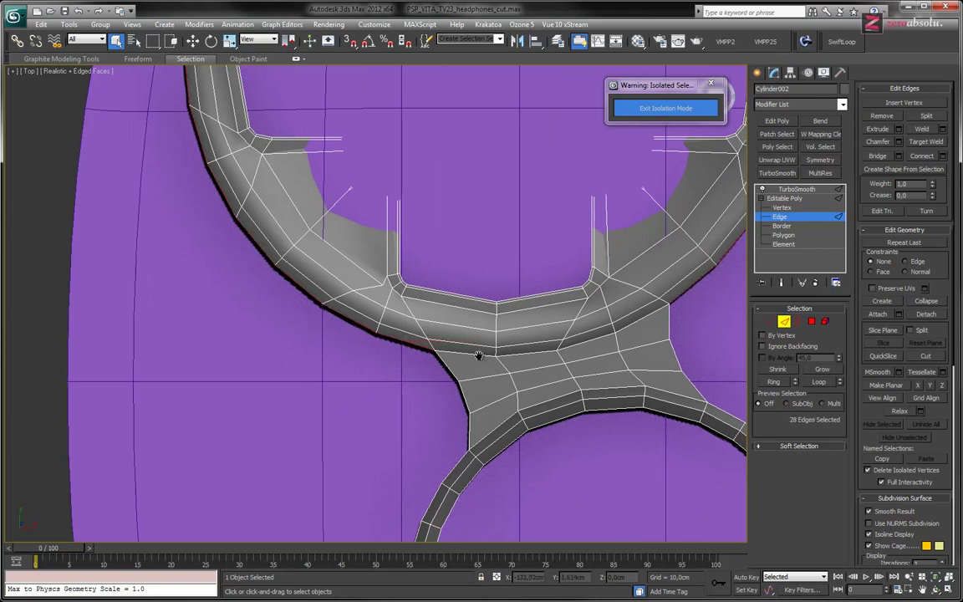
- Add the side edges of the connecting neck and the outer edge loop of the stick ring to the selection
middle_drag(482, 363, 381, 253)
ctrl+click(368, 244)
ctrl+click(394, 277)
ctrl+click(400, 305)
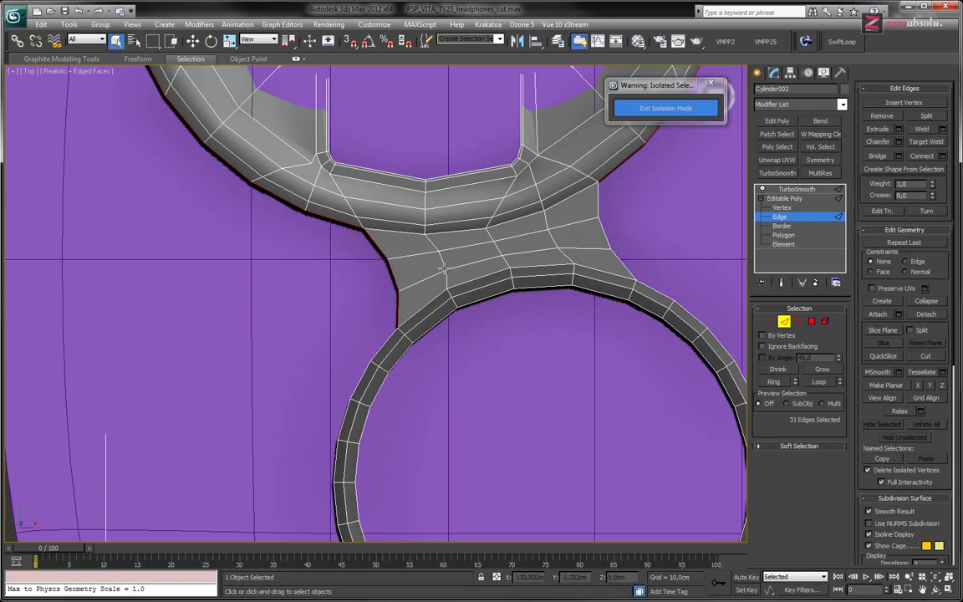
ctrl+click(597, 202)
ctrl+click(599, 239)
ctrl+click(621, 266)
ctrl+double_click(362, 378)
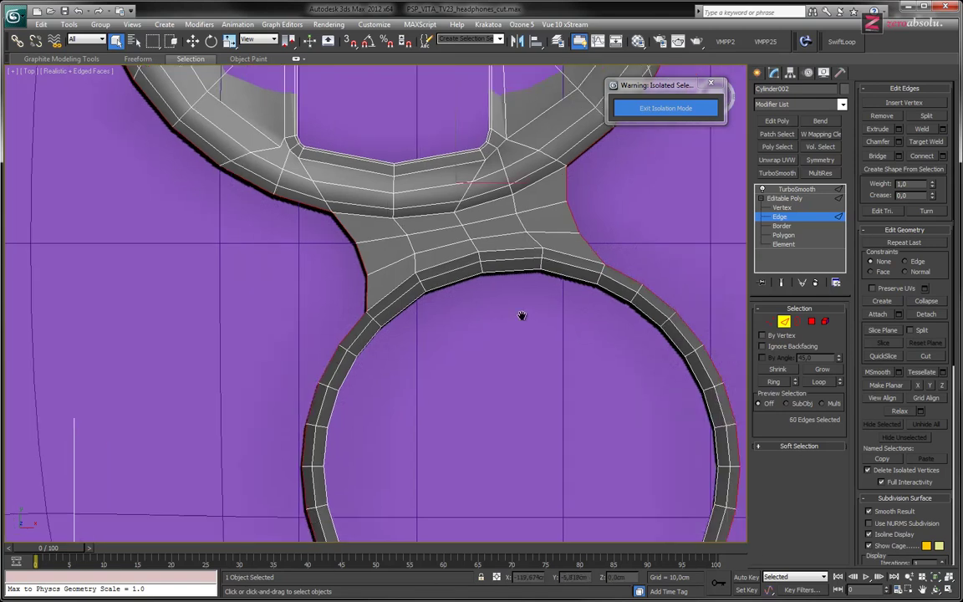
- Create a linear shape named Shape_decoupe_glass from the selected outline edges
scroll(455, 334, down, 5)
scroll(454, 278, down, 2)
mouse_move(453, 278)
alt+middle_down()
mouse_move(530, 348)
mouse_move(521, 290)
mouse_move(493, 306)
mouse_move(581, 331)
mouse_move(460, 338)
mouse_move(460, 284)
alt+middle_up()
scroll(460, 284, up, 3)
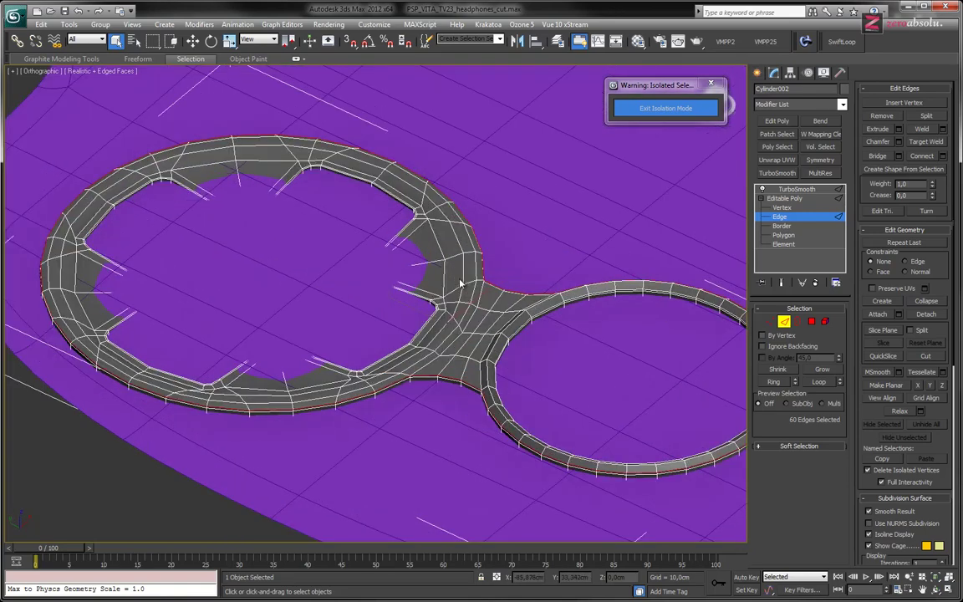
click(904, 170)
drag(474, 290, 505, 288)
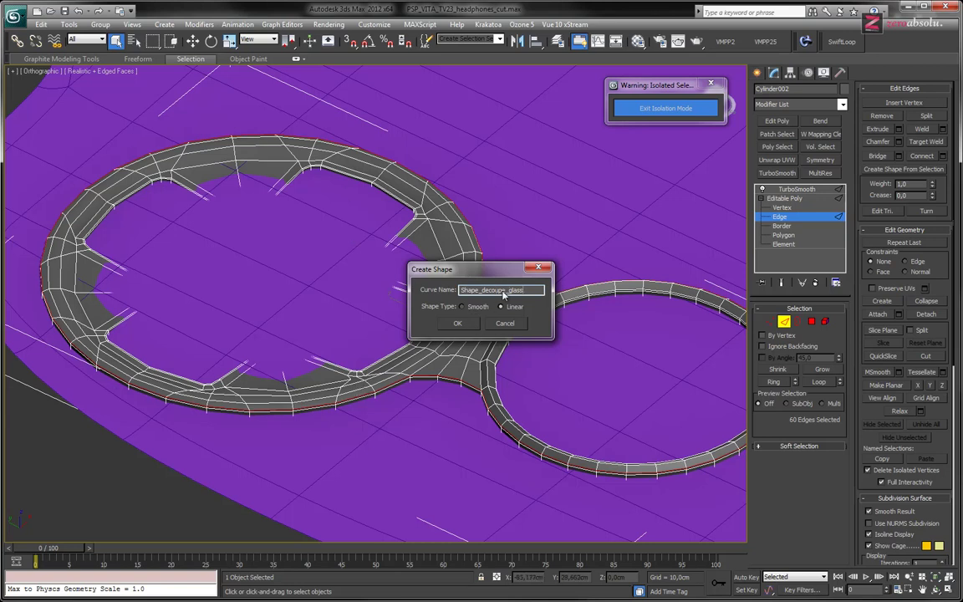
click(457, 323)
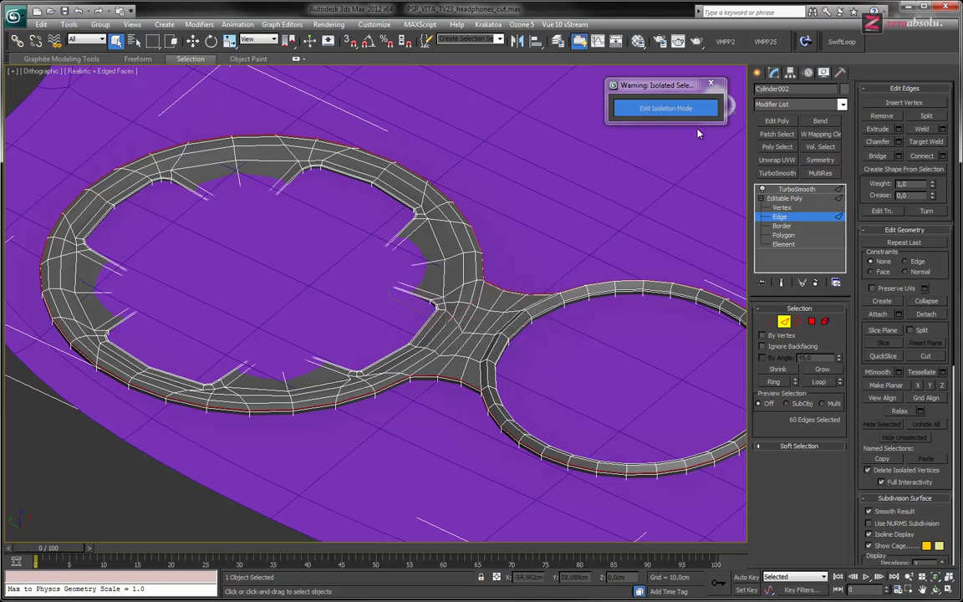
- Leave edge editing, end the isolation and select the purple glass panel
click(761, 198)
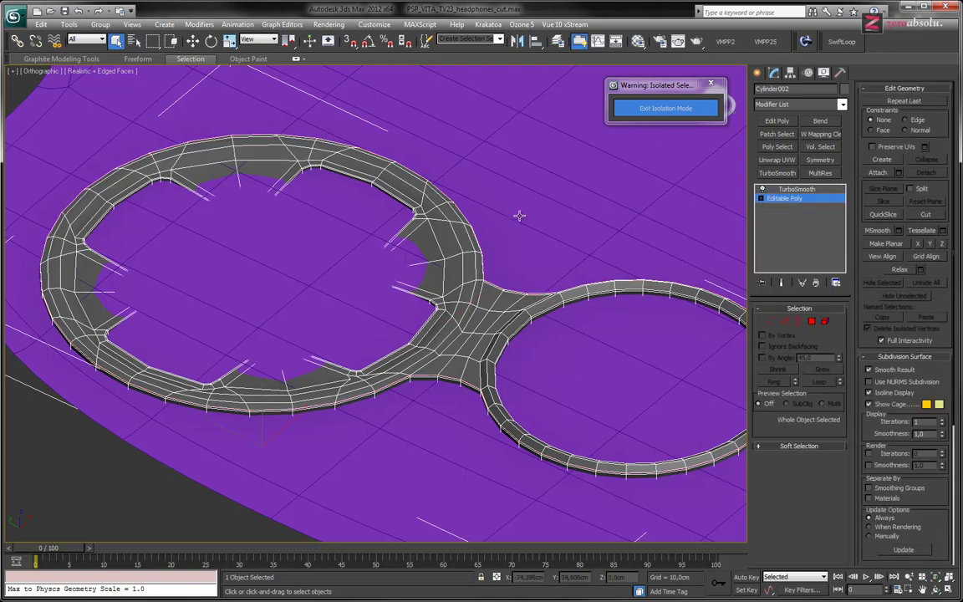
click(652, 109)
click(549, 210)
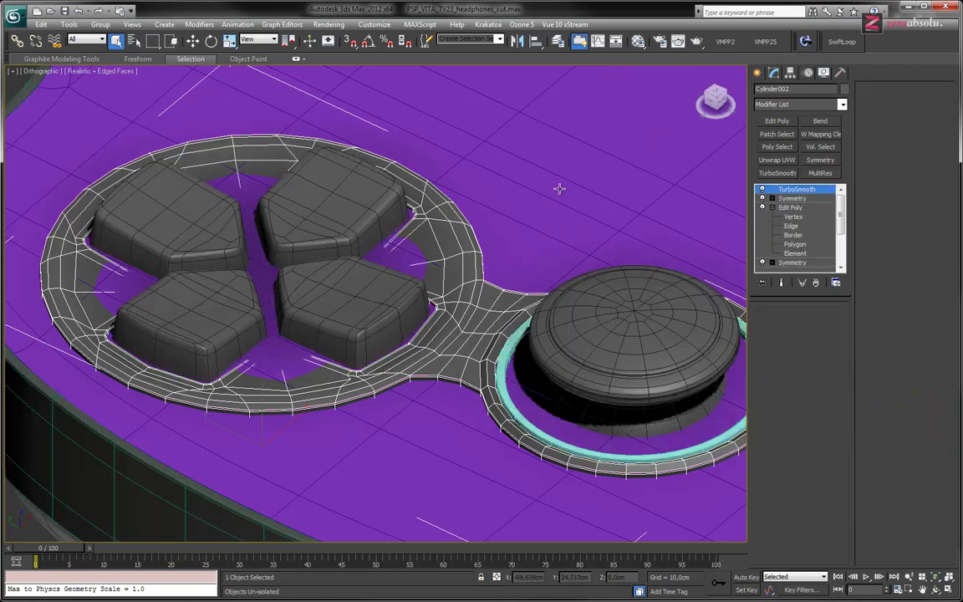
scroll(560, 189, down, 5)
middle_drag(544, 193, 423, 271)
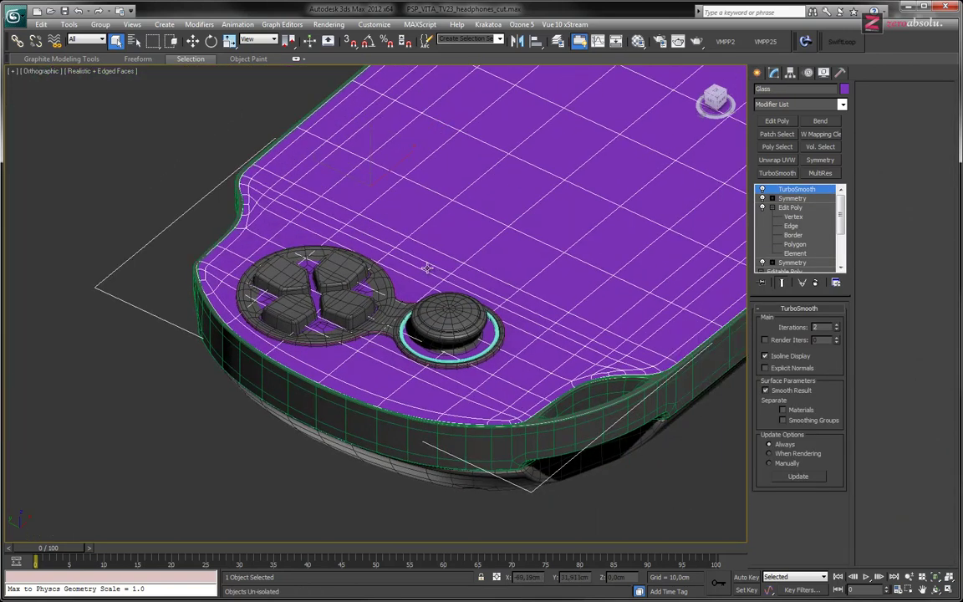
key(alt+q)
alt+middle_drag(348, 265, 322, 268)
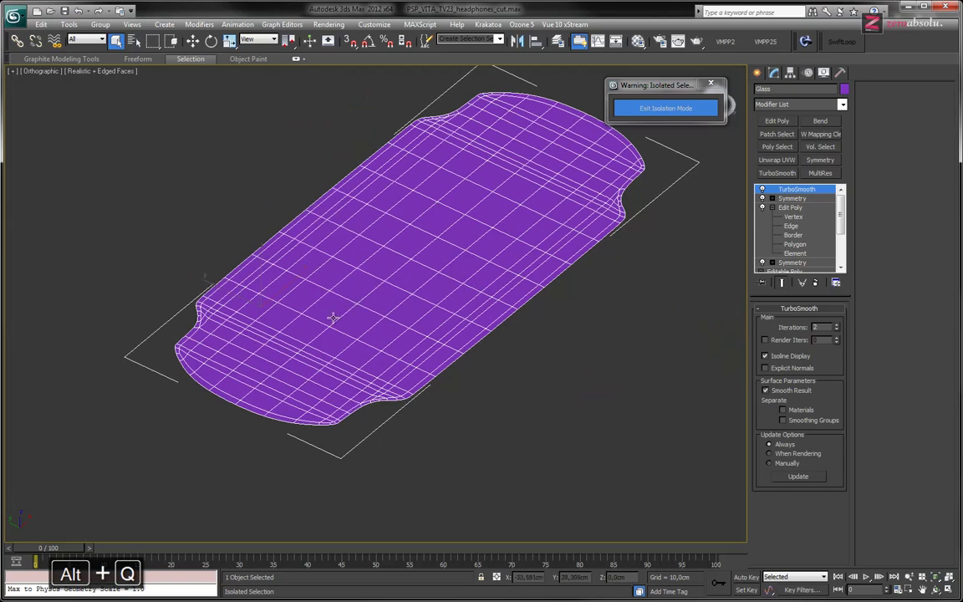
click(681, 107)
middle_drag(350, 353, 398, 319)
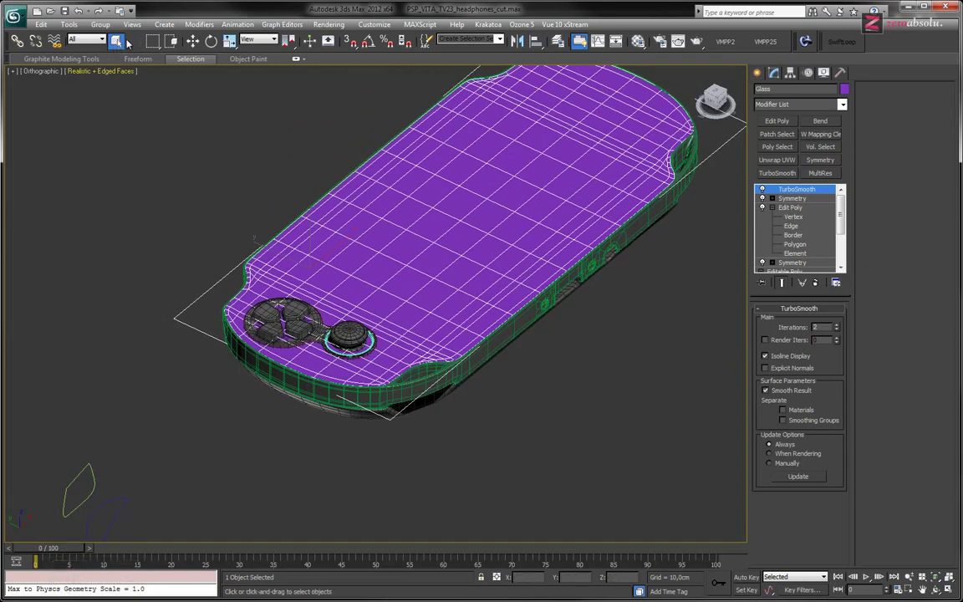
- Select Glass and Shape_decoupe_glass by name from the scene objects and isolate them
click(133, 42)
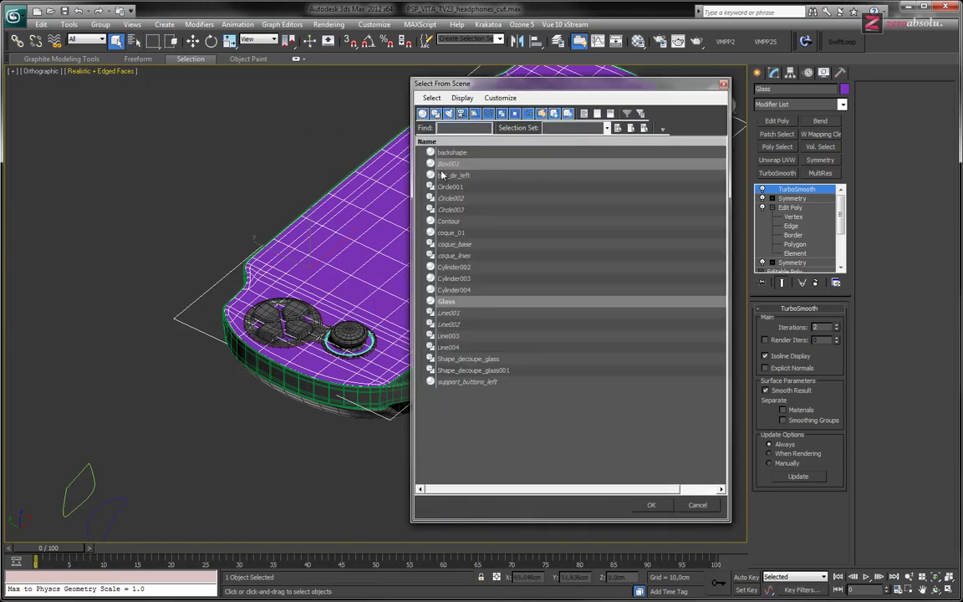
click(456, 301)
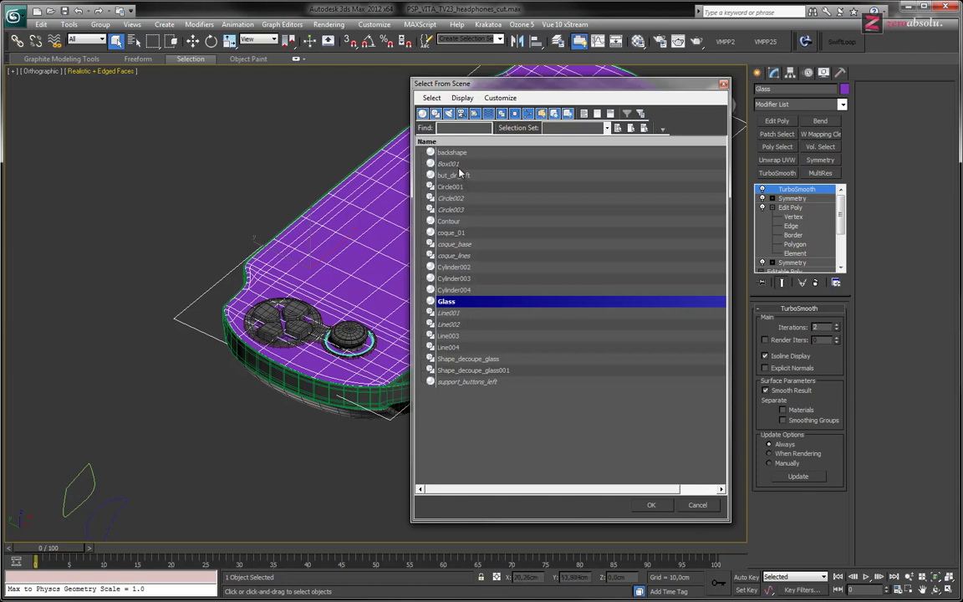
ctrl+click(462, 369)
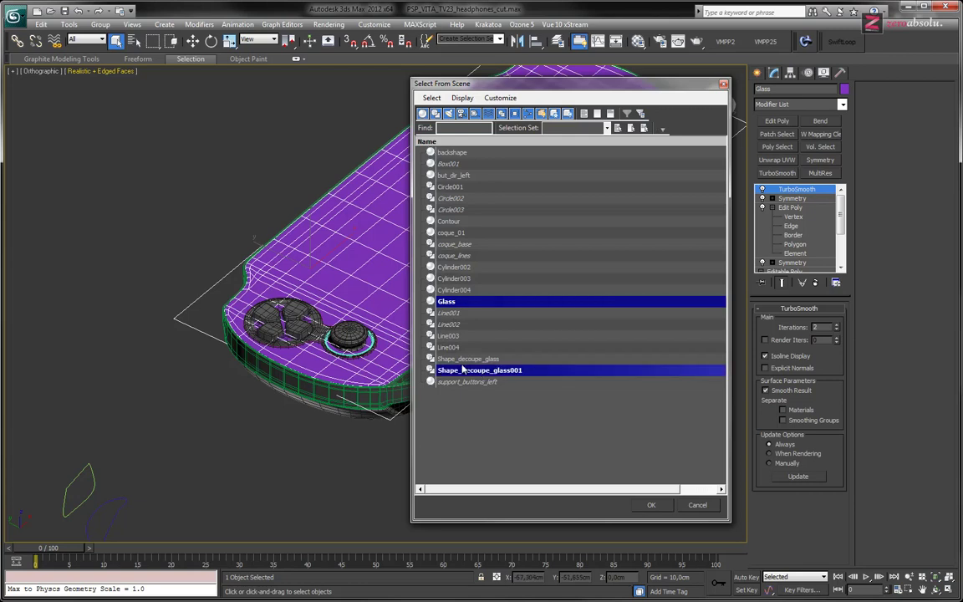
ctrl+click(497, 360)
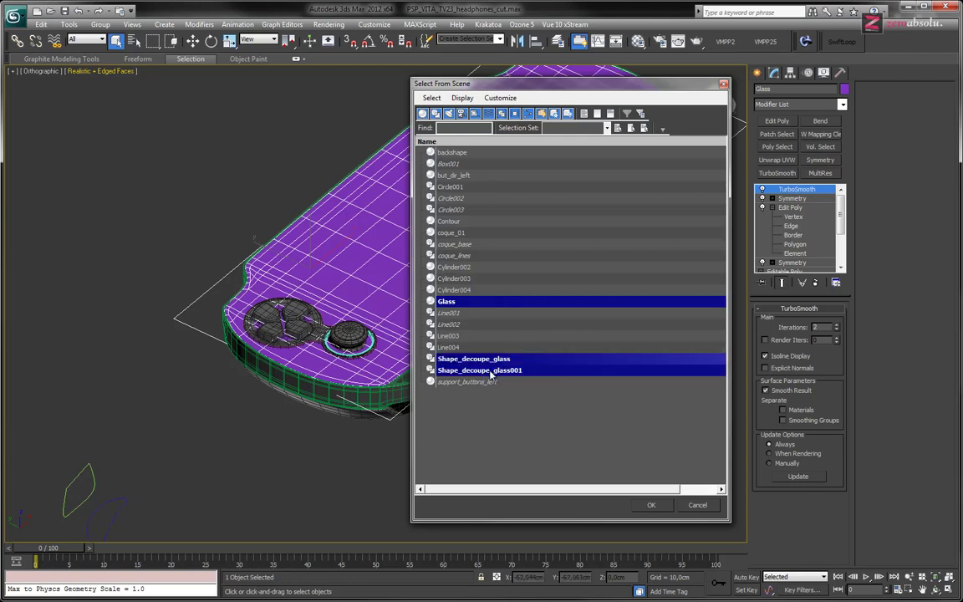
ctrl+click(491, 371)
click(651, 504)
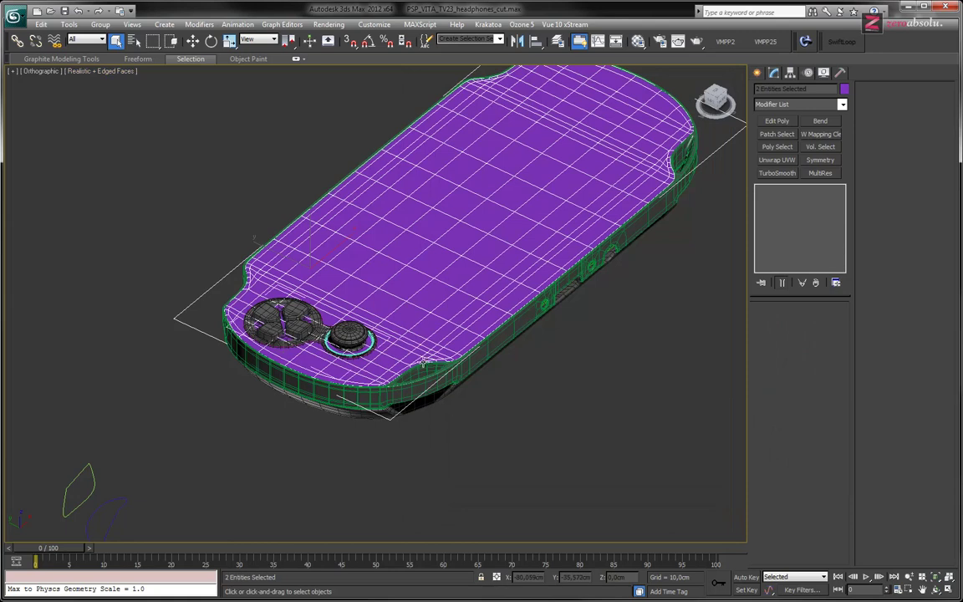
scroll(352, 309, up, 10)
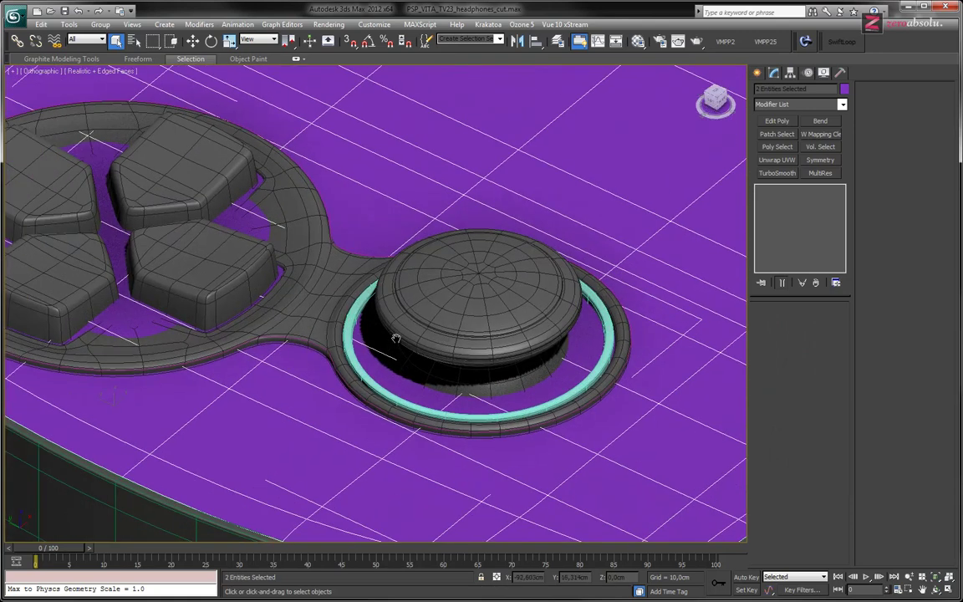
middle_drag(396, 337, 411, 334)
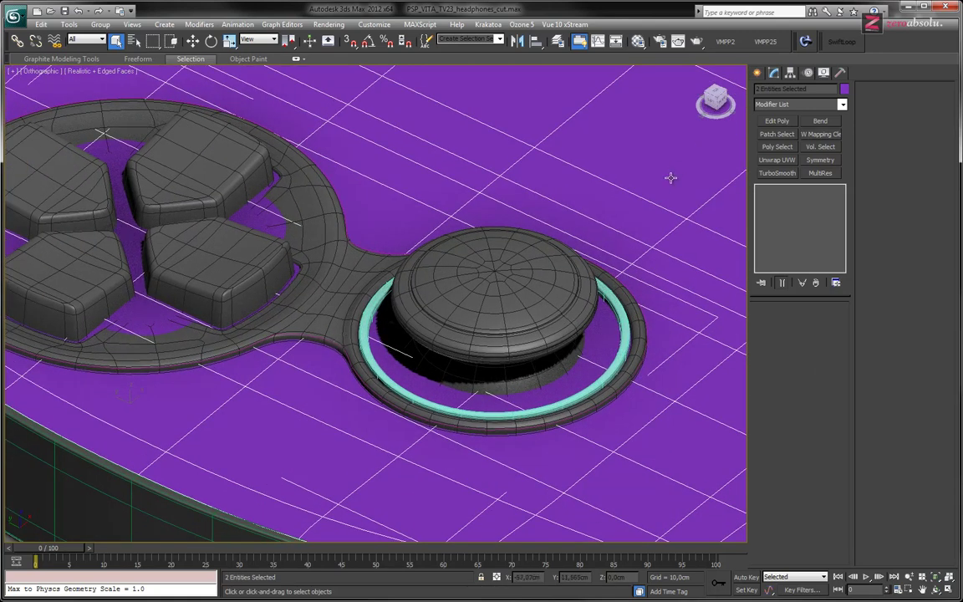
key(alt+q)
scroll(303, 348, up, 5)
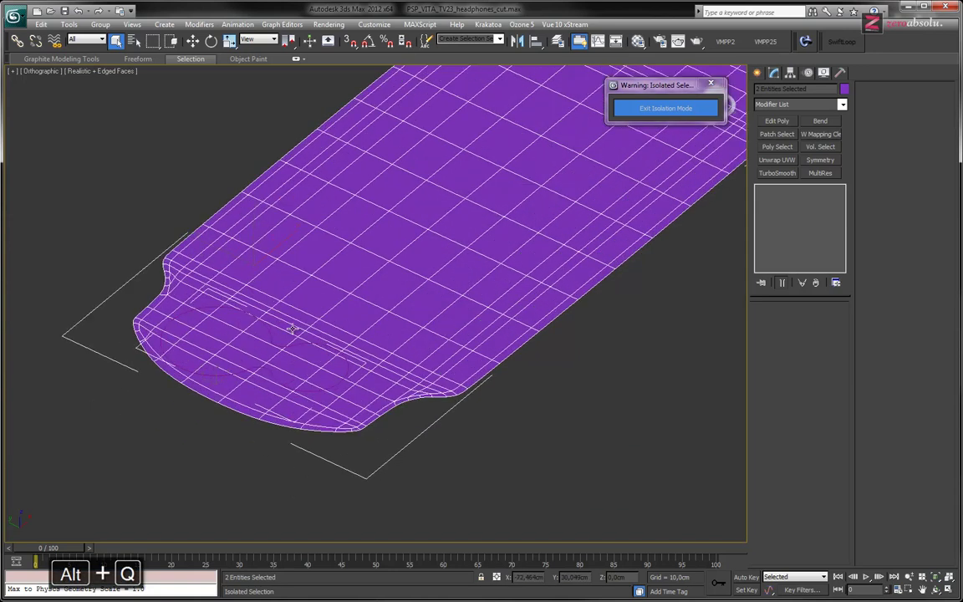
- Select only the Shape_decoupe_glass spline and enter vertex-level editing near the neck between the two rings
key(F3)
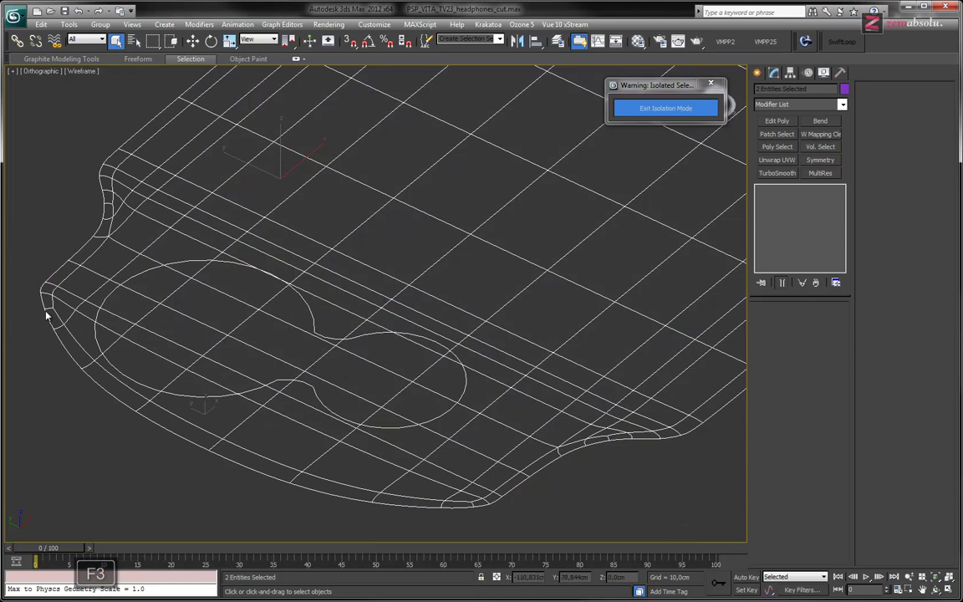
key(F3)
mouse_move(454, 280)
alt+middle_down()
mouse_move(429, 316)
mouse_move(392, 316)
mouse_move(505, 338)
mouse_move(445, 305)
mouse_move(408, 304)
mouse_move(460, 303)
mouse_move(469, 337)
mouse_move(470, 279)
alt+middle_up()
alt+middle_drag(424, 244, 456, 243)
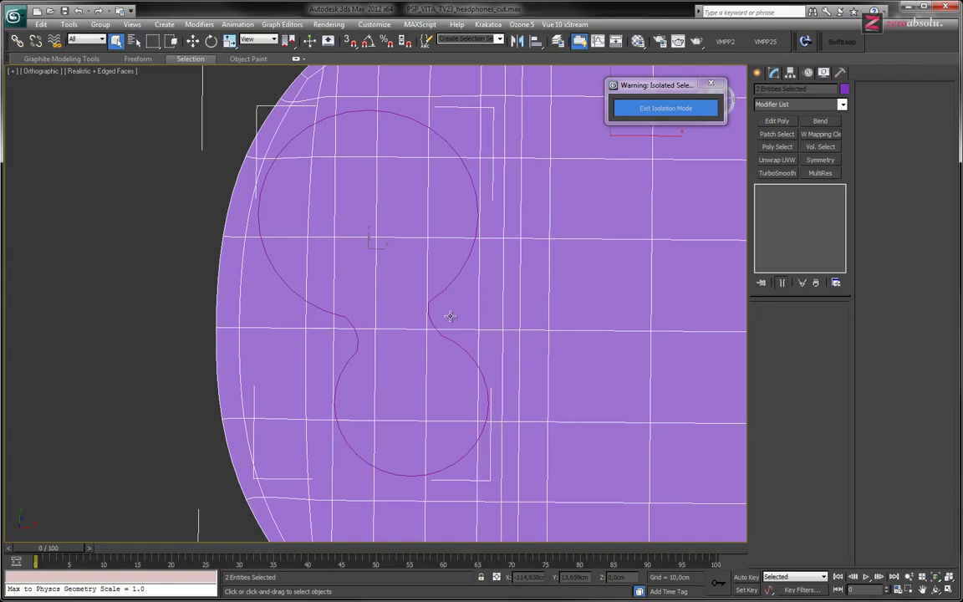
alt+middle_drag(358, 297, 353, 230)
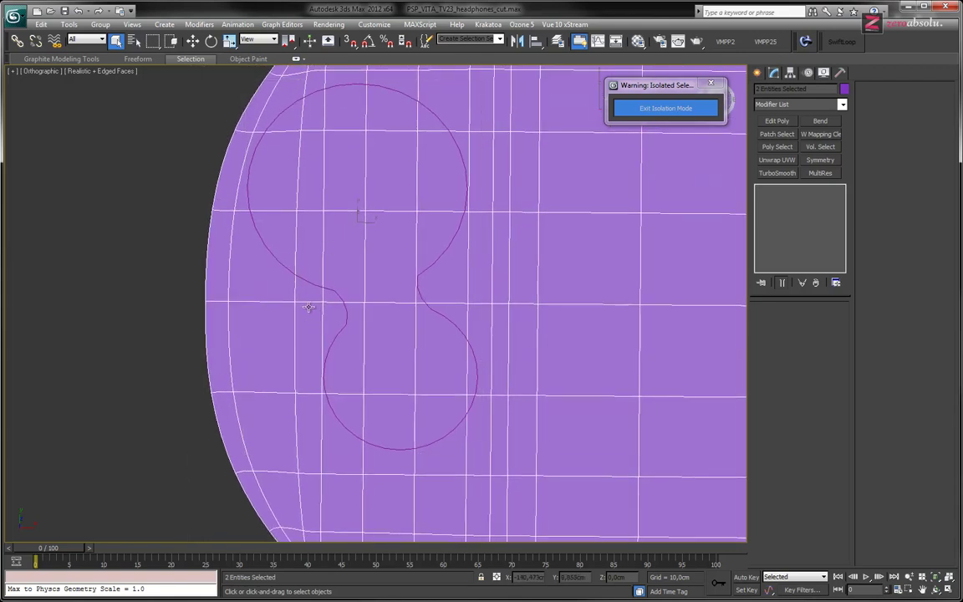
alt+middle_drag(297, 312, 292, 316)
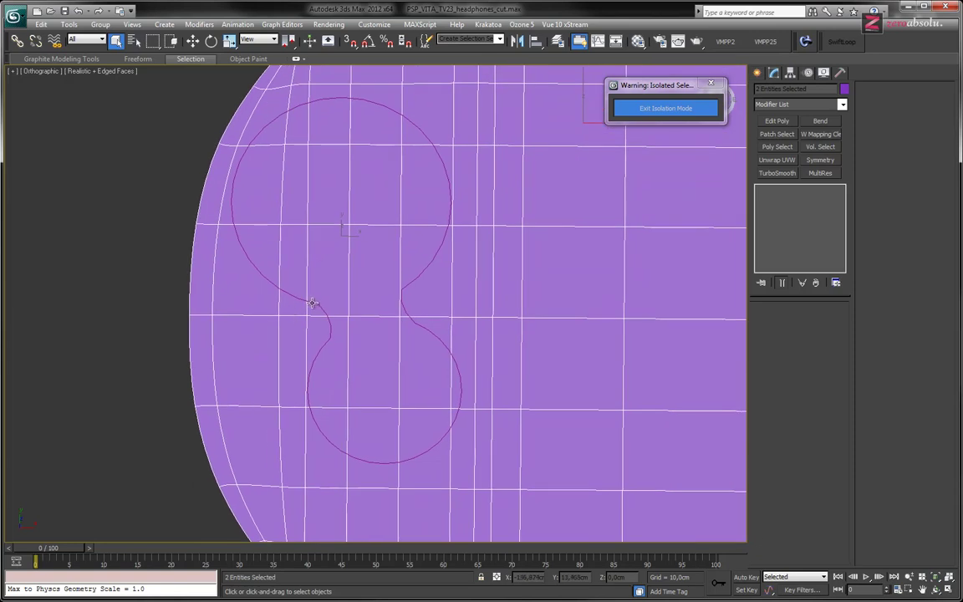
click(312, 301)
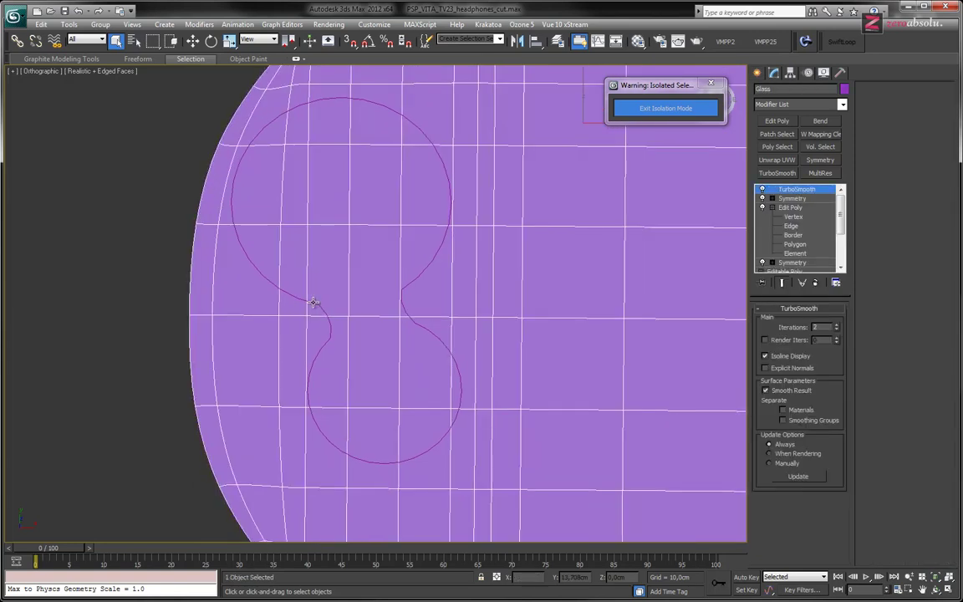
click(313, 302)
click(760, 190)
click(783, 199)
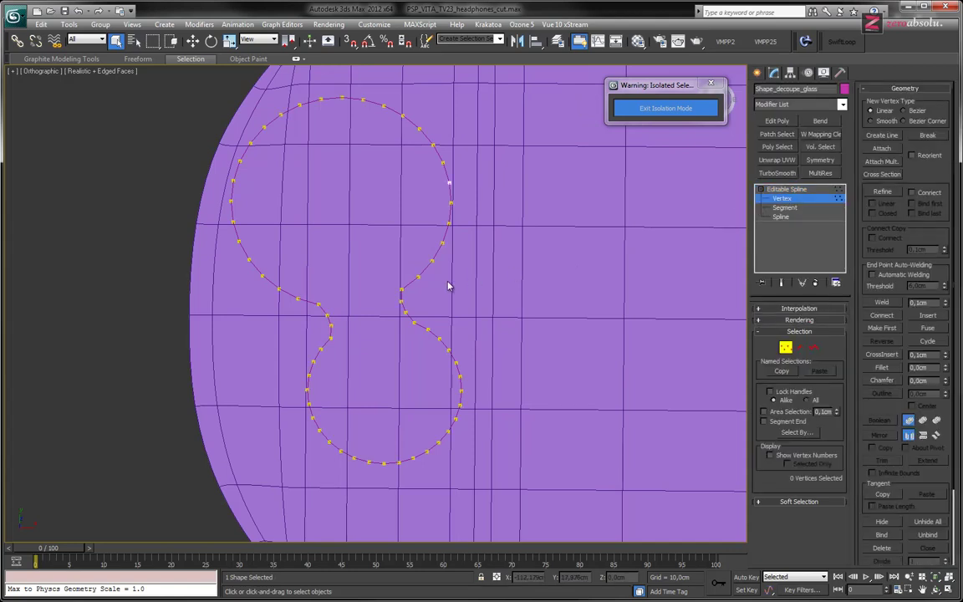
scroll(389, 291, up, 5)
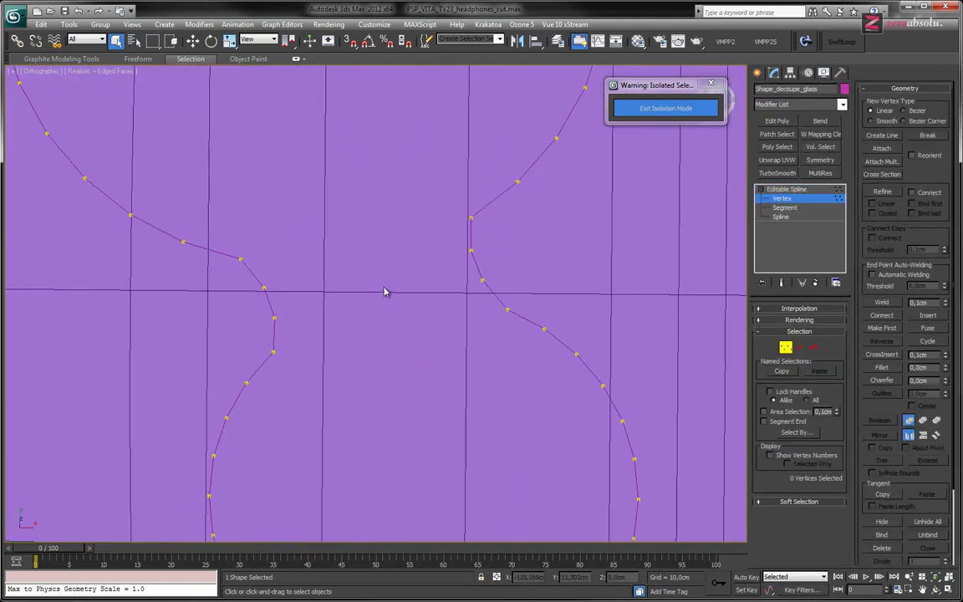
- Select the Glass panel and switch off its TurboSmooth modifier and the Symmetry modifier just below it
scroll(385, 291, down, 4)
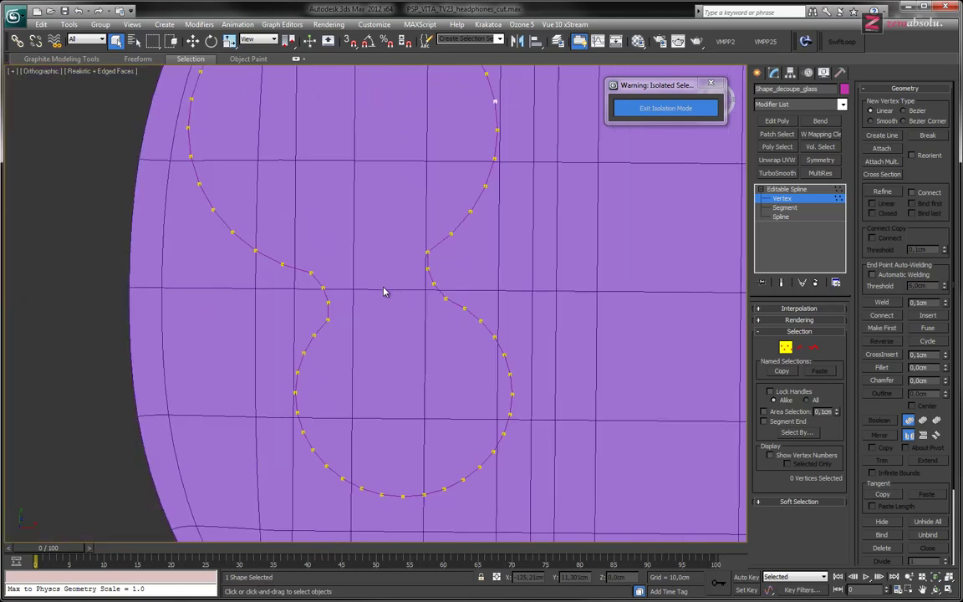
scroll(385, 307, down, 2)
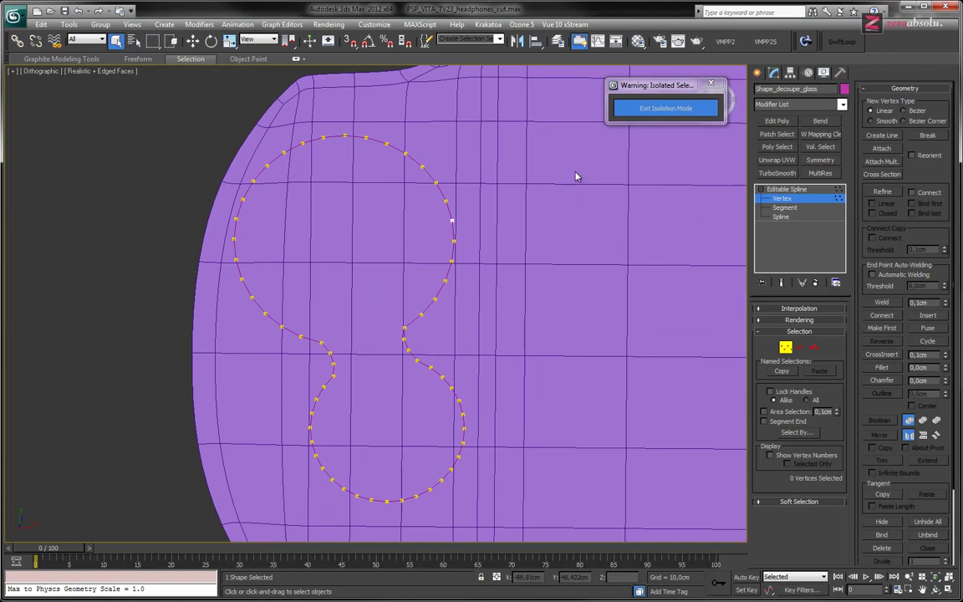
click(514, 178)
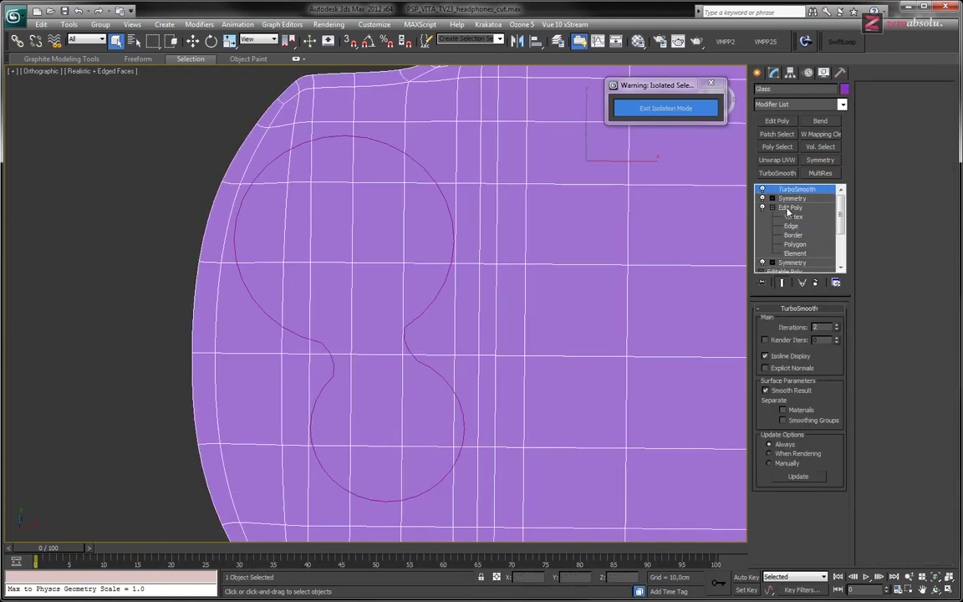
scroll(387, 232, down, 5)
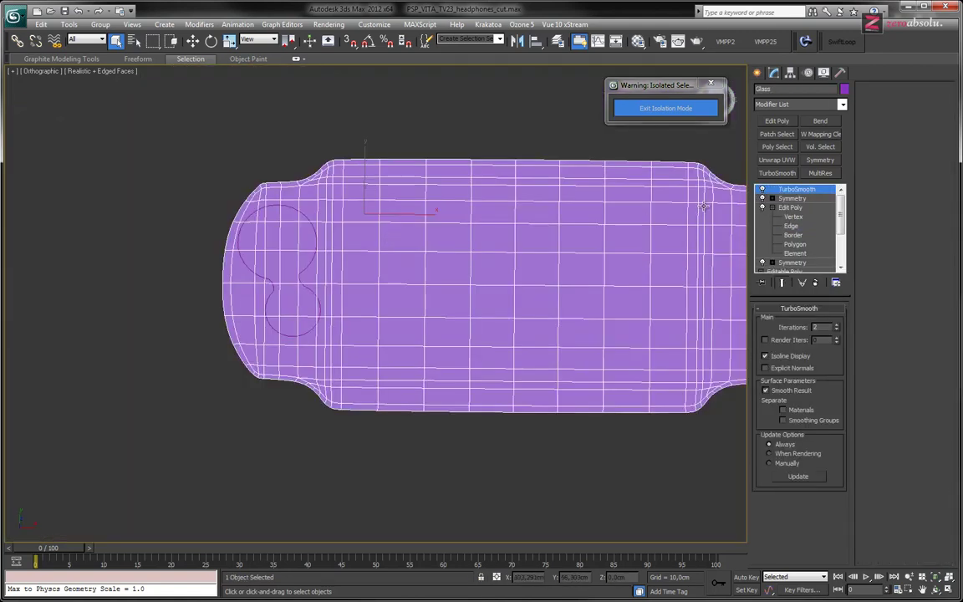
click(762, 191)
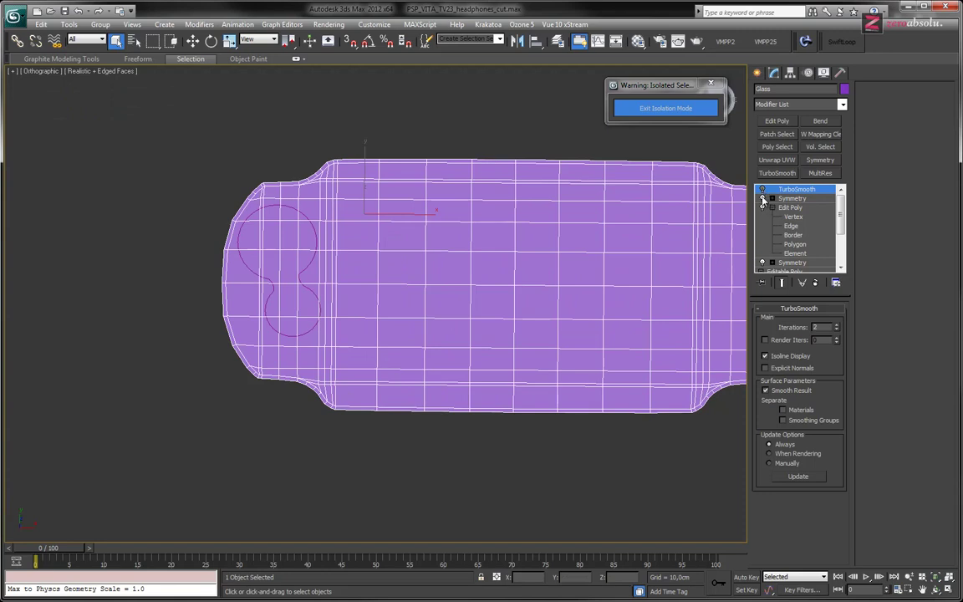
click(762, 199)
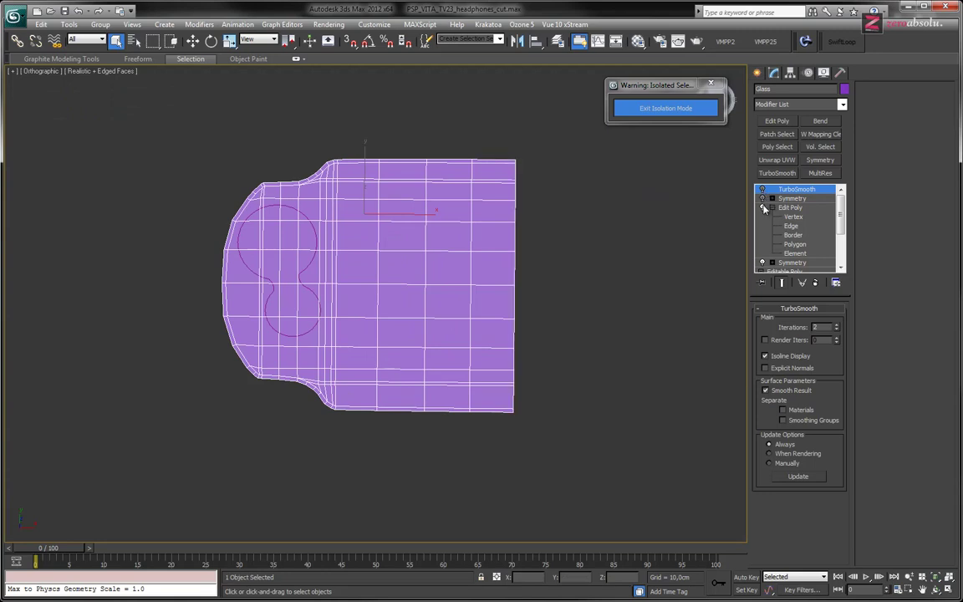
- Compare the glass mesh with the Edit Poly and lower Symmetry modifiers toggled off and on
click(762, 208)
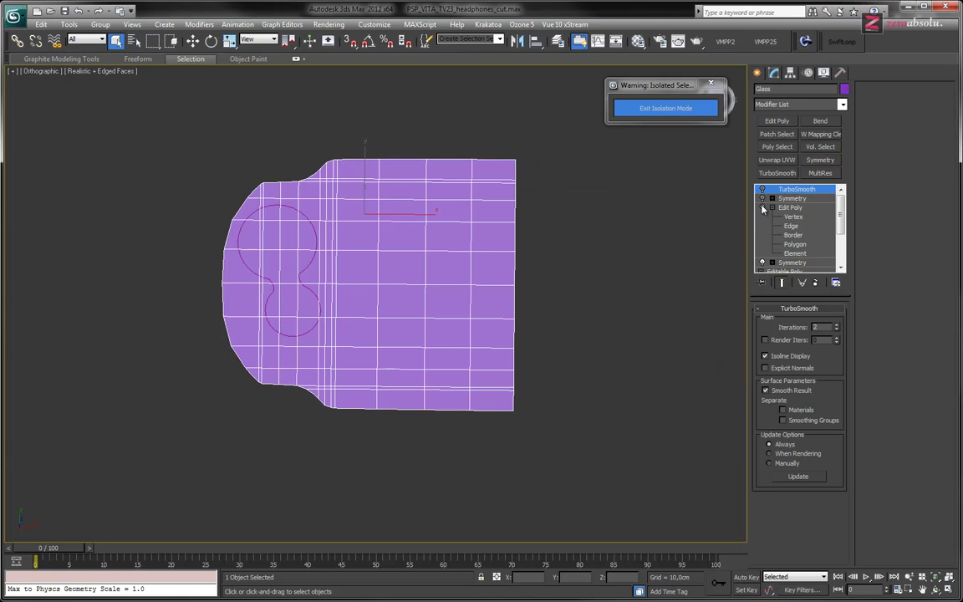
click(762, 263)
click(762, 264)
click(763, 209)
click(762, 209)
click(762, 209)
scroll(361, 318, up, 8)
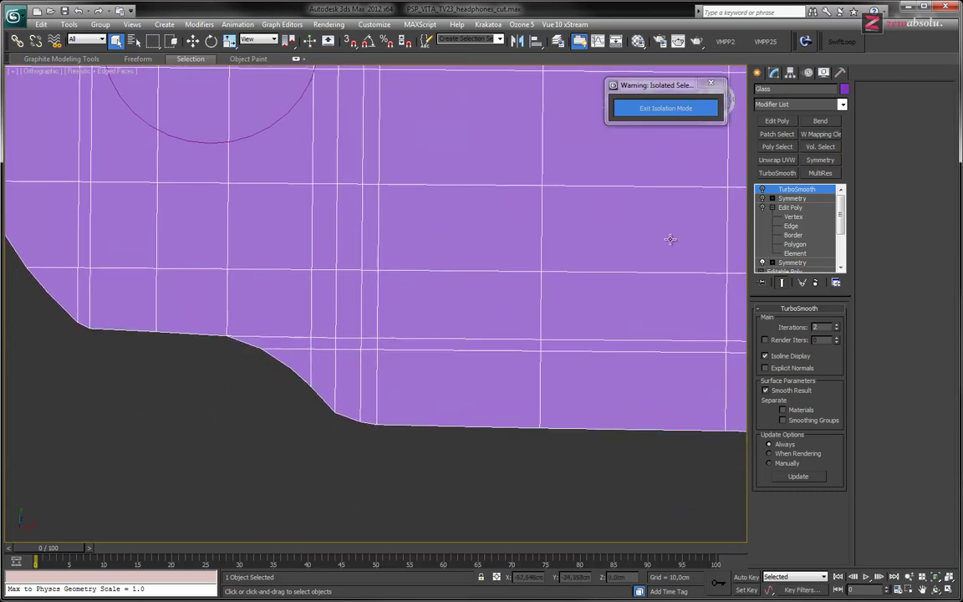
click(762, 209)
click(762, 209)
click(763, 209)
- Enter polygon-level editing in the glass's Edit Poly modifier and select the block of polygons under the spline's upper ring and neck
click(790, 207)
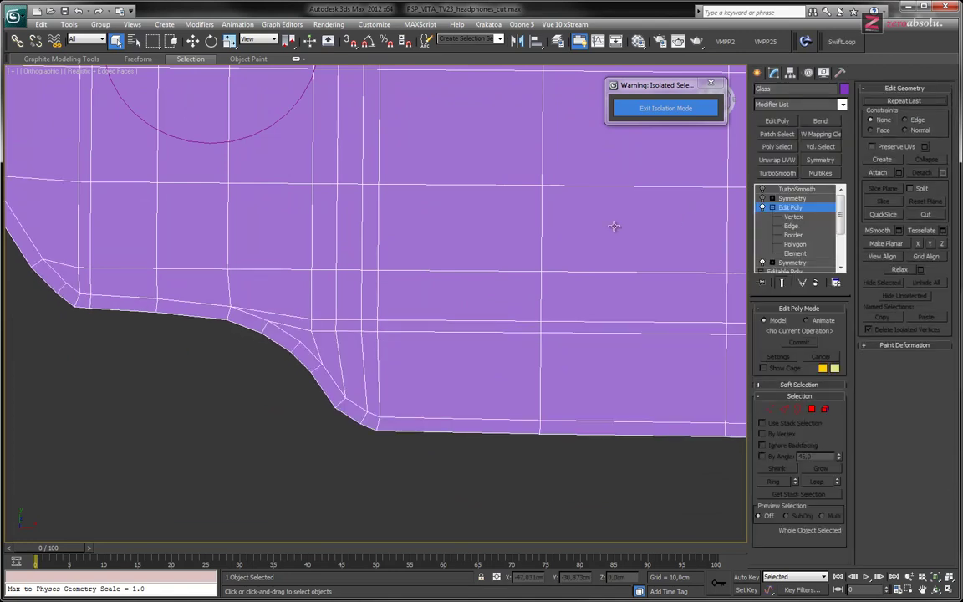
scroll(559, 460, down, 3)
scroll(482, 369, down, 3)
middle_drag(296, 321, 405, 320)
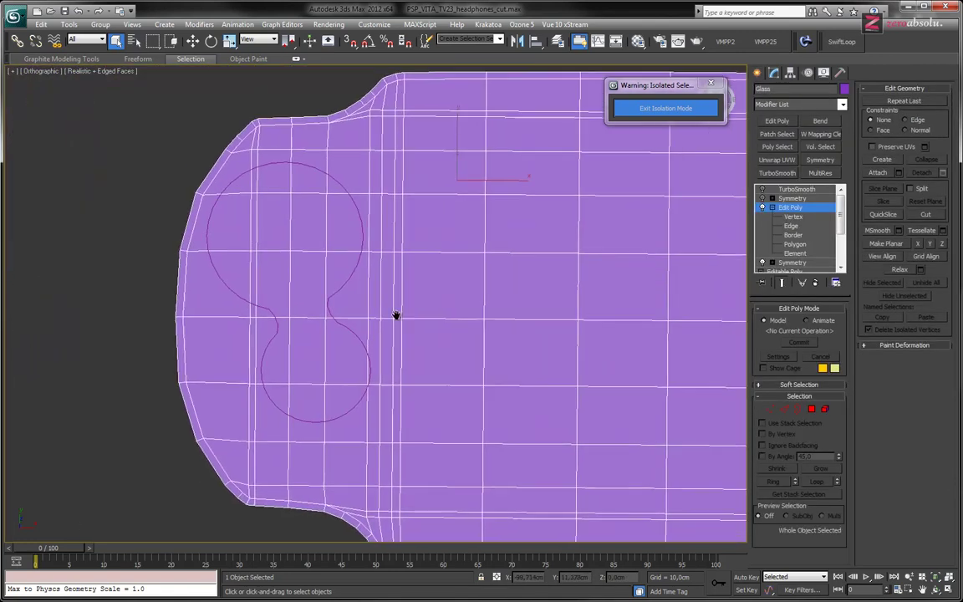
middle_drag(383, 268, 357, 253)
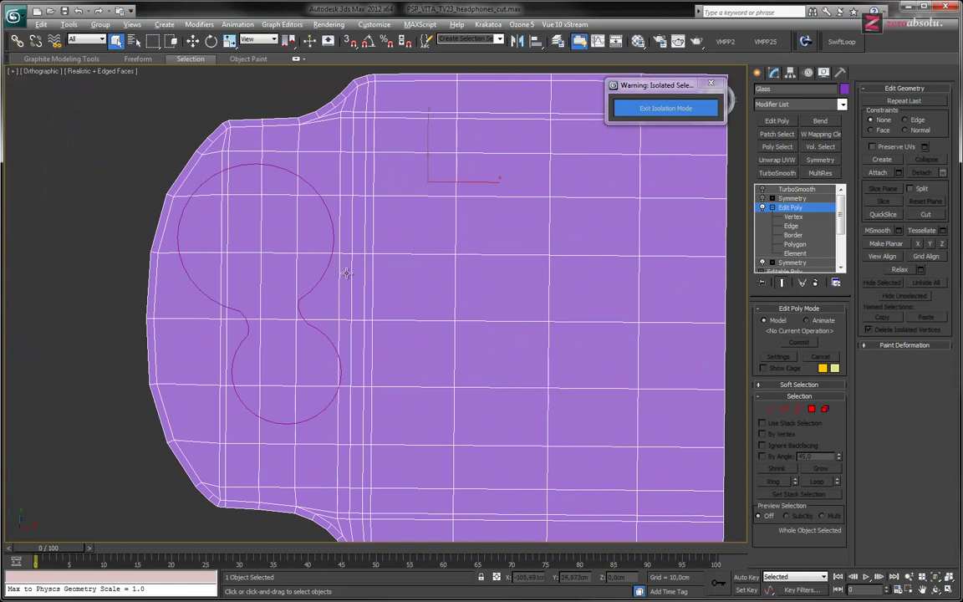
scroll(342, 271, up, 2)
scroll(349, 275, up, 1)
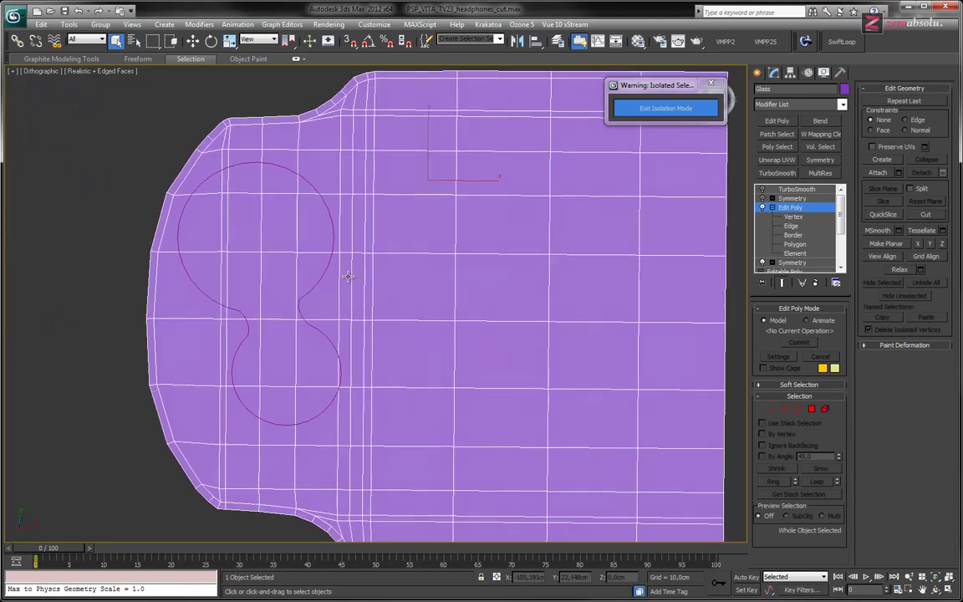
key(4)
middle_drag(230, 263, 274, 282)
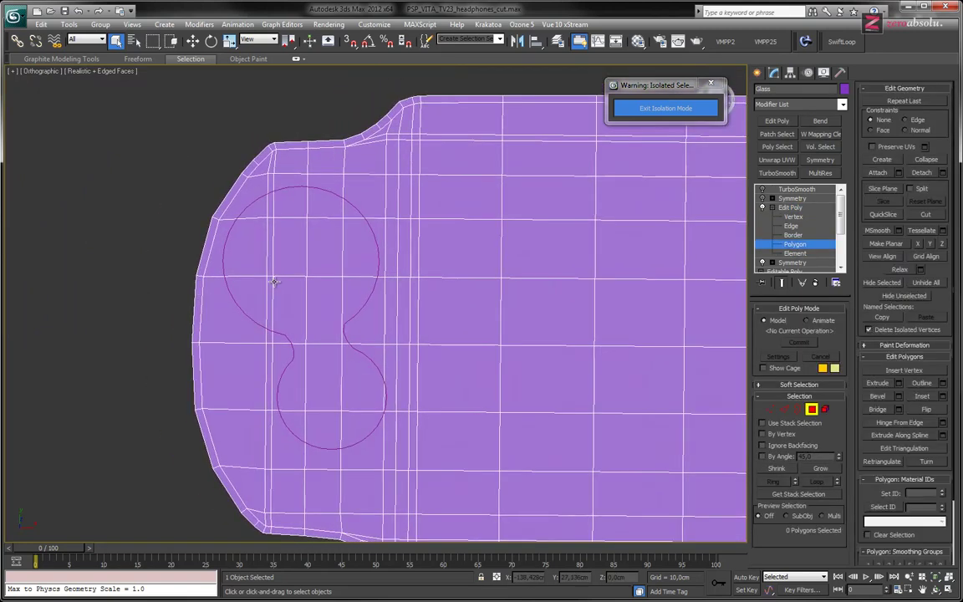
click(248, 198)
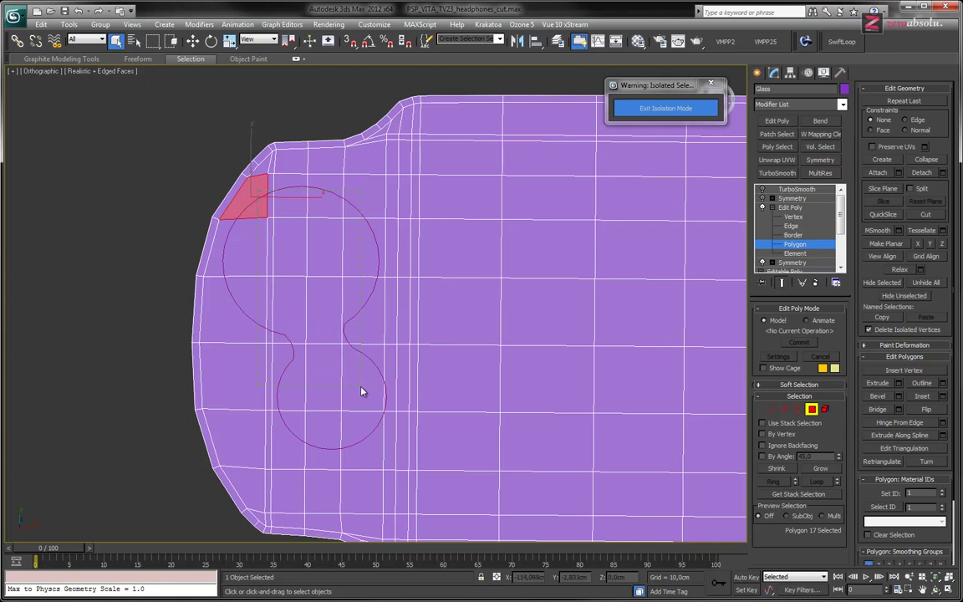
drag(362, 392, 362, 391)
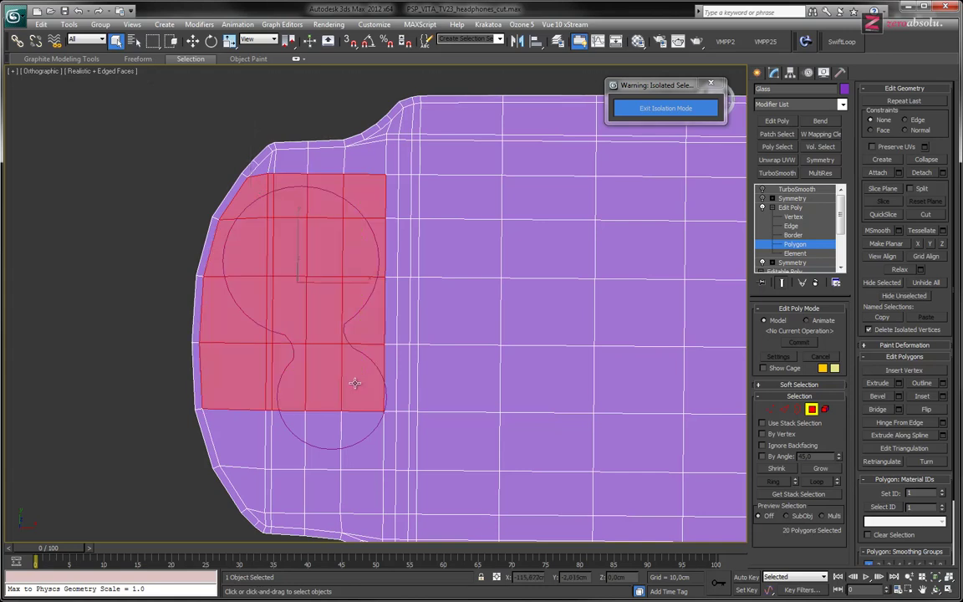
- Add the polygons under the spline's lower ring to the selection and remove those outside the outline beside the neck
ctrl+click(286, 430)
ctrl+click(362, 449)
ctrl+click(323, 438)
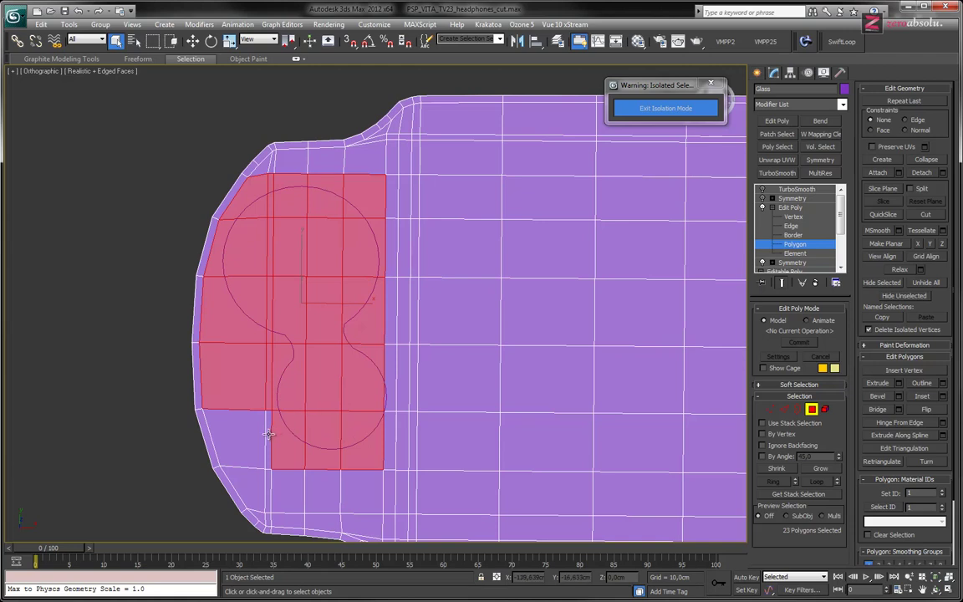
alt+click(257, 368)
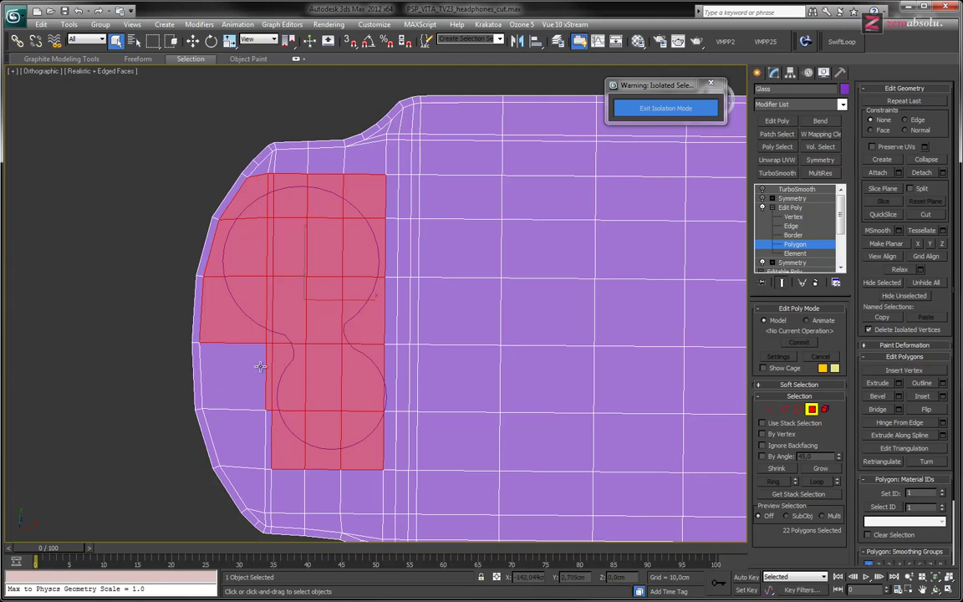
alt+click(214, 301)
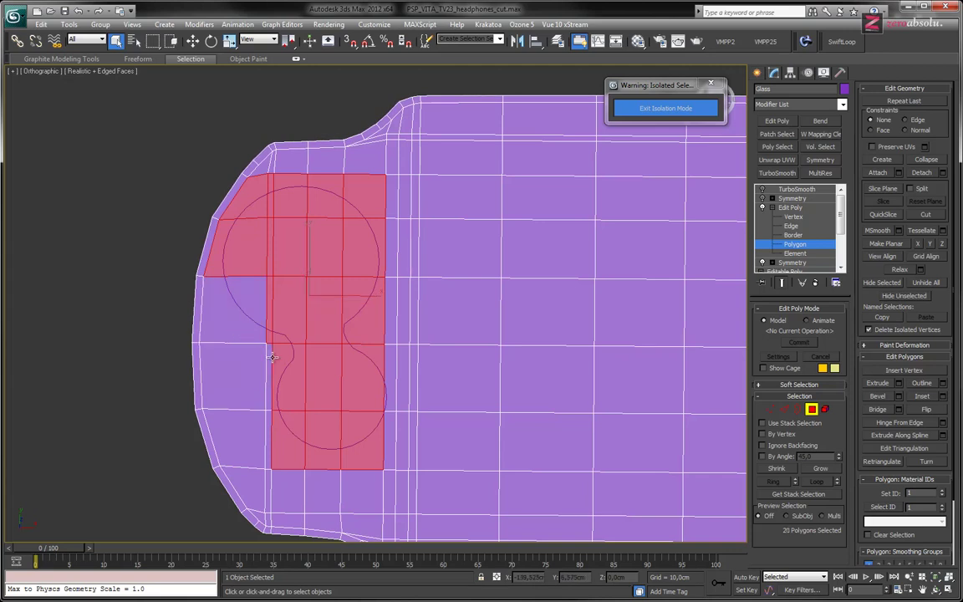
ctrl+click(236, 322)
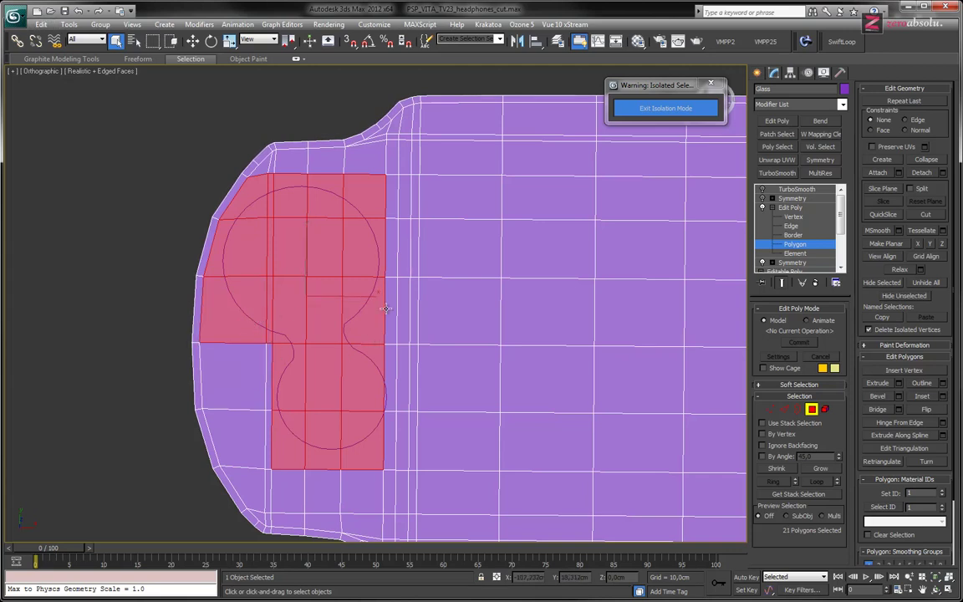
ctrl+click(389, 393)
- Add the remaining narrow polygon beside the lower ring and delete all the selected glass polygons under the spline
middle_drag(378, 420, 343, 357)
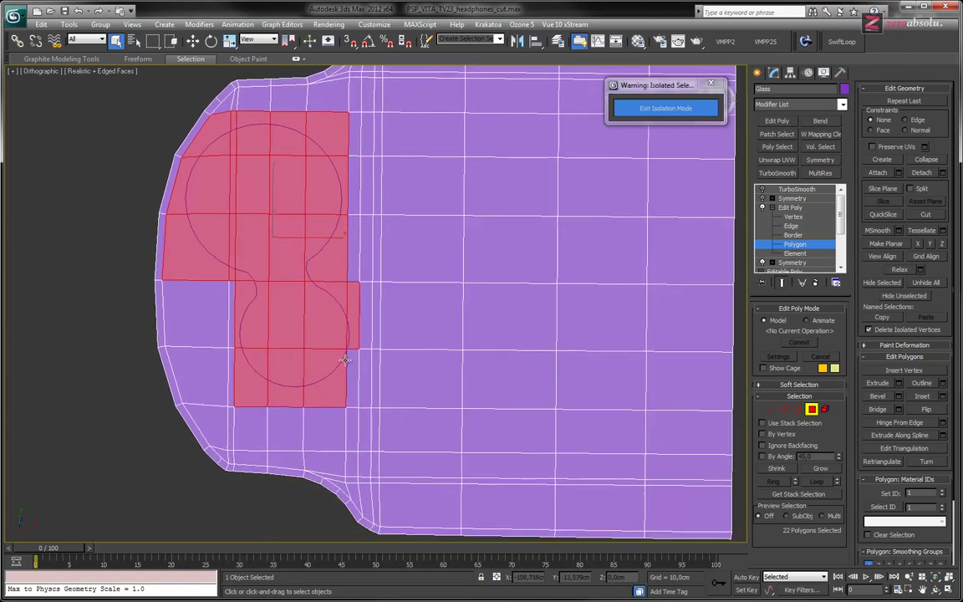
scroll(343, 358, up, 5)
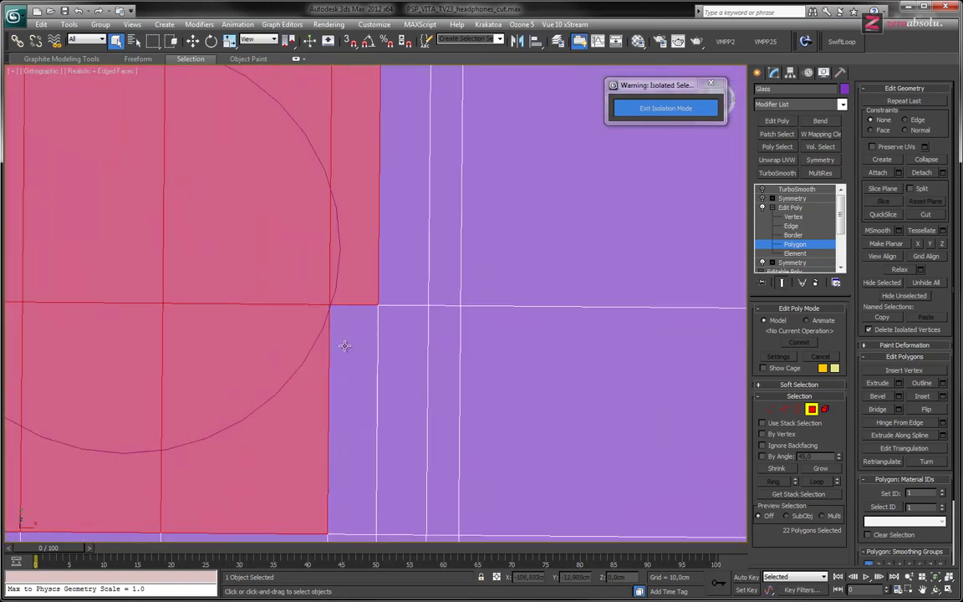
middle_drag(306, 328, 426, 298)
ctrl+click(387, 329)
scroll(357, 311, down, 3)
middle_drag(357, 312, 353, 434)
scroll(272, 319, down, 2)
middle_drag(312, 209, 323, 267)
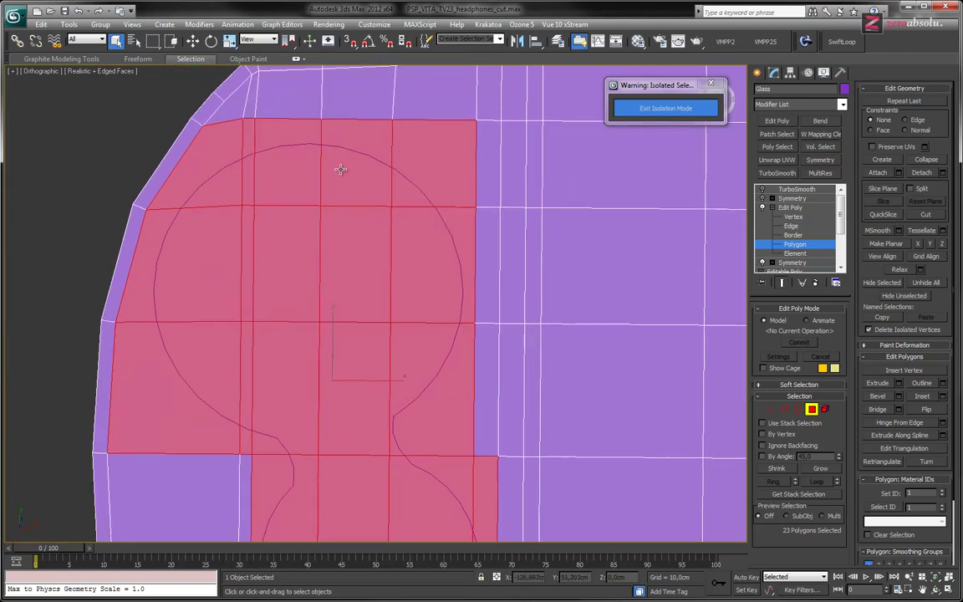
key(Delete)
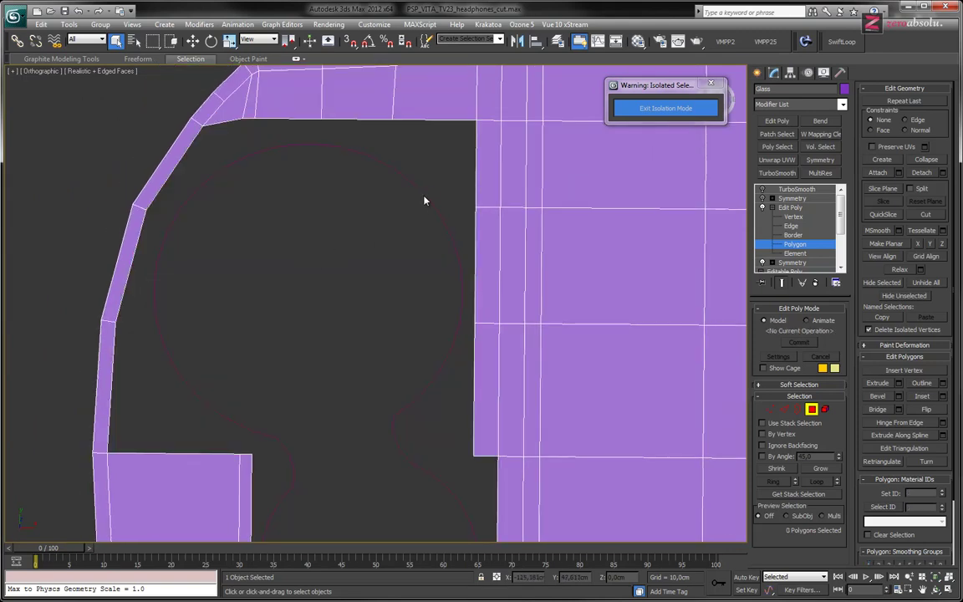
- End the isolation to show the buttons through the opening and leave the glass's polygon-level editing
click(637, 102)
key(4)
alt+middle_drag(427, 310, 424, 260)
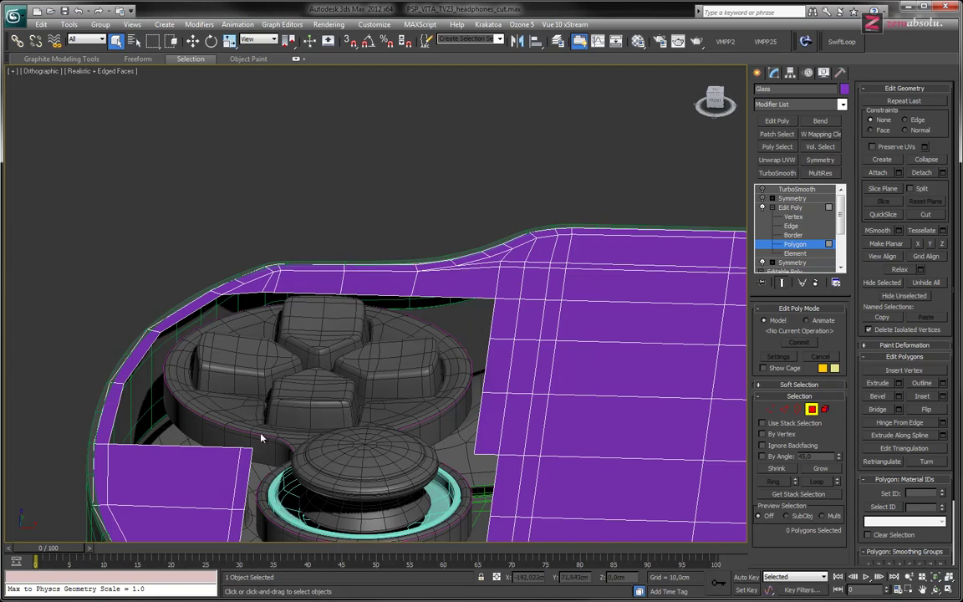
key(4)
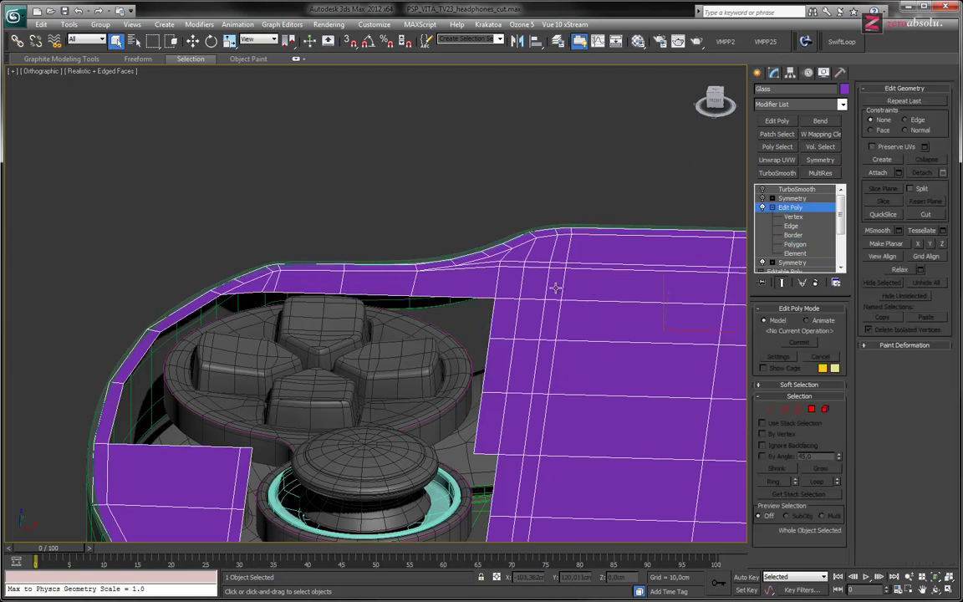
- Isolate Shape_decoupe_glass and Glass together and show their height offset close up in the Front view
click(407, 300)
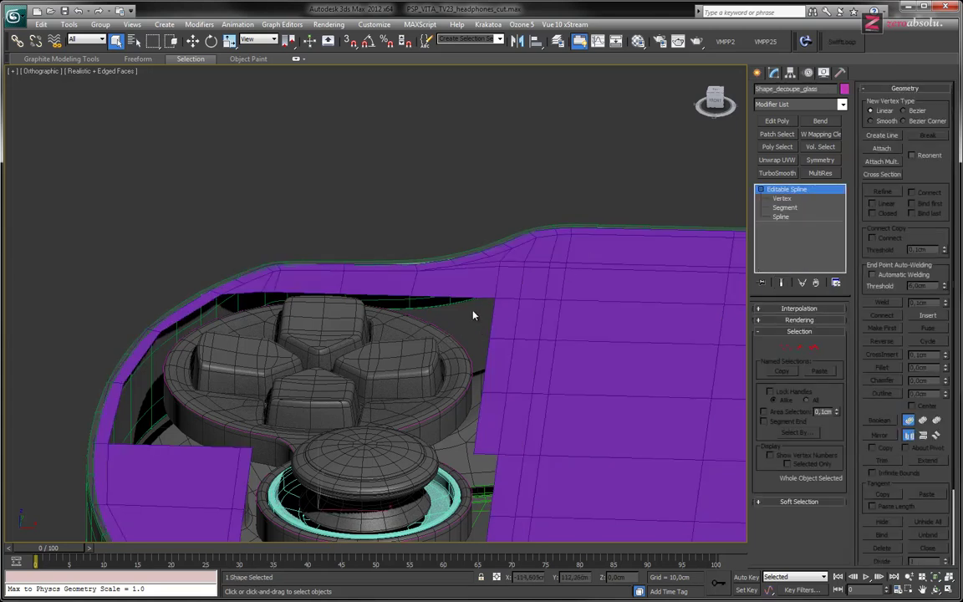
ctrl+click(590, 286)
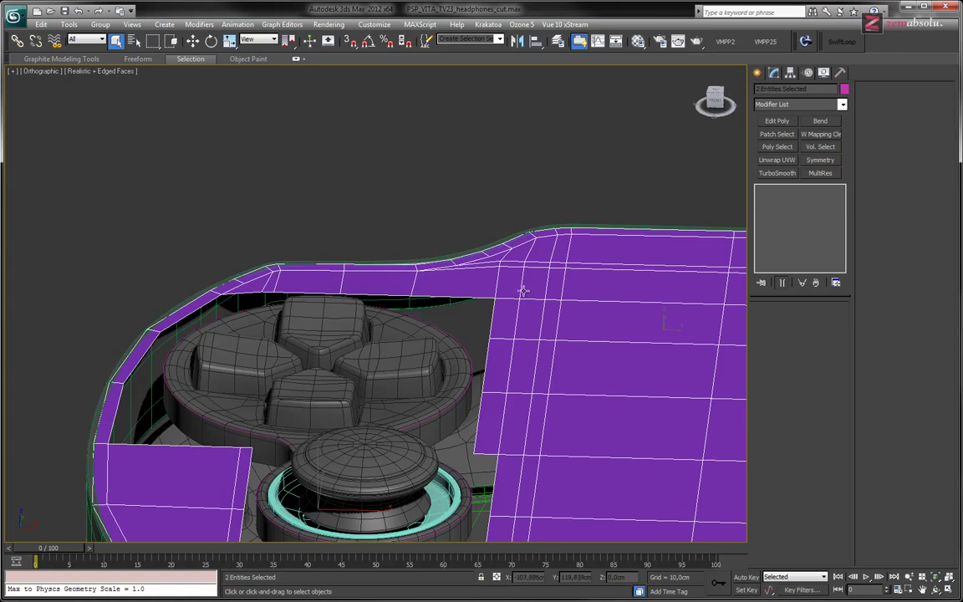
key(alt+q)
alt+middle_drag(329, 316, 357, 331)
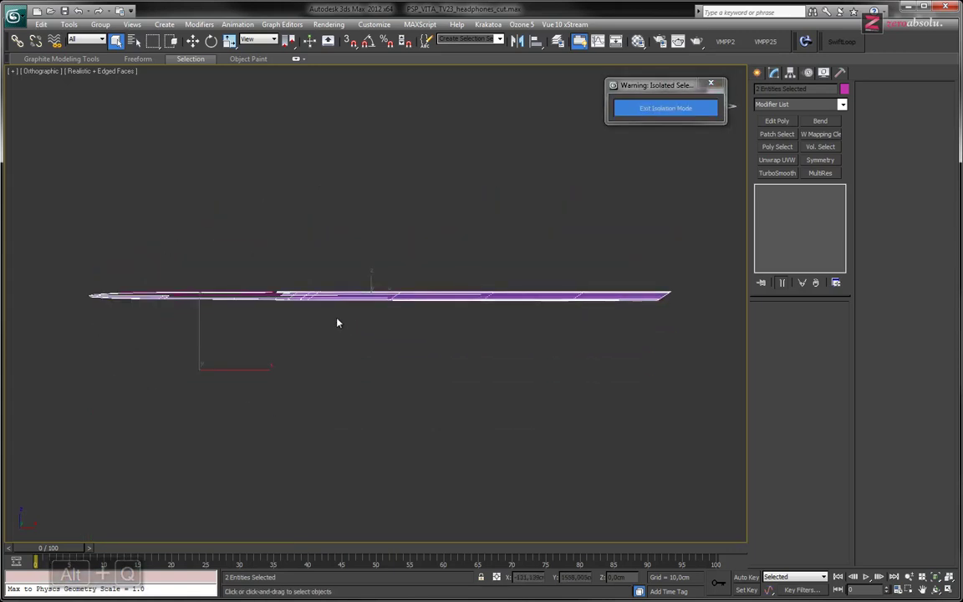
key(f)
middle_drag(219, 323, 366, 290)
scroll(303, 347, up, 10)
scroll(365, 294, down, 3)
scroll(358, 300, up, 2)
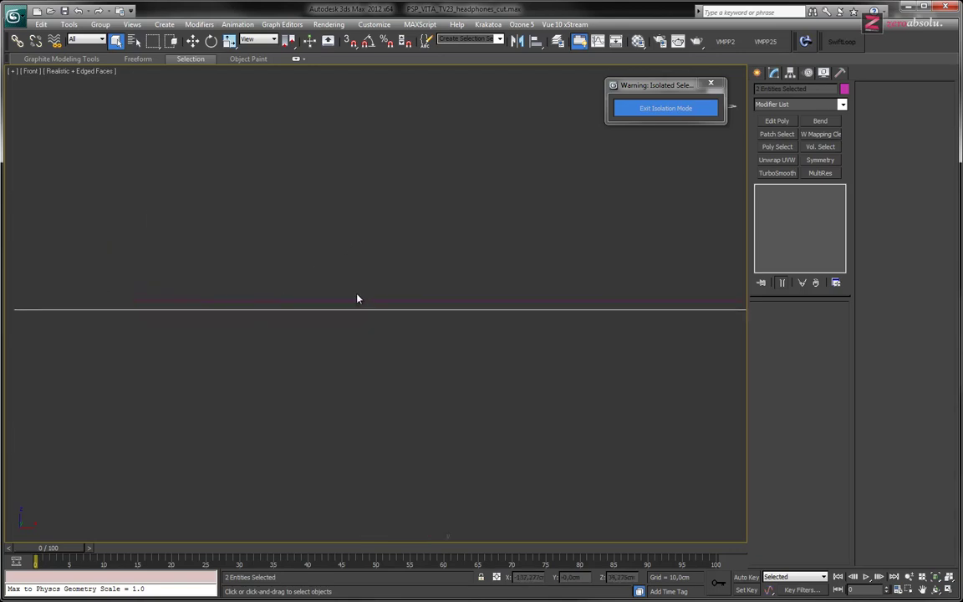
- Change the Glass object's display color to blue
click(383, 301)
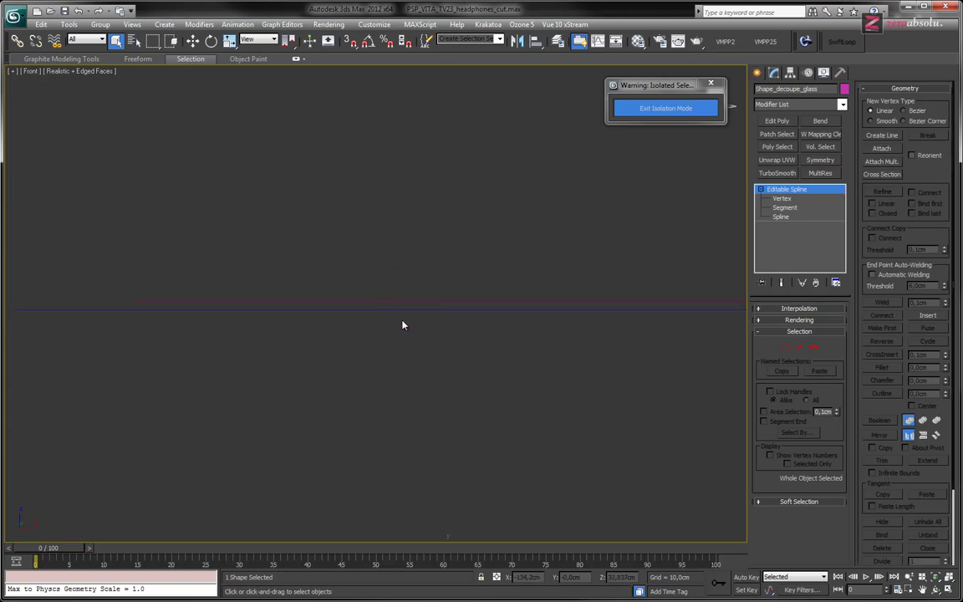
click(401, 312)
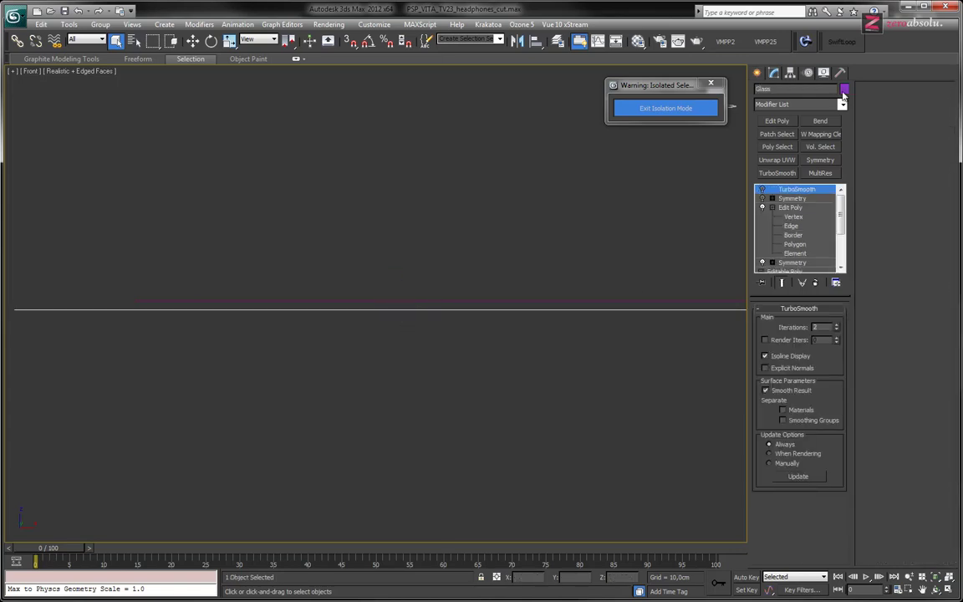
click(514, 288)
click(538, 371)
click(366, 370)
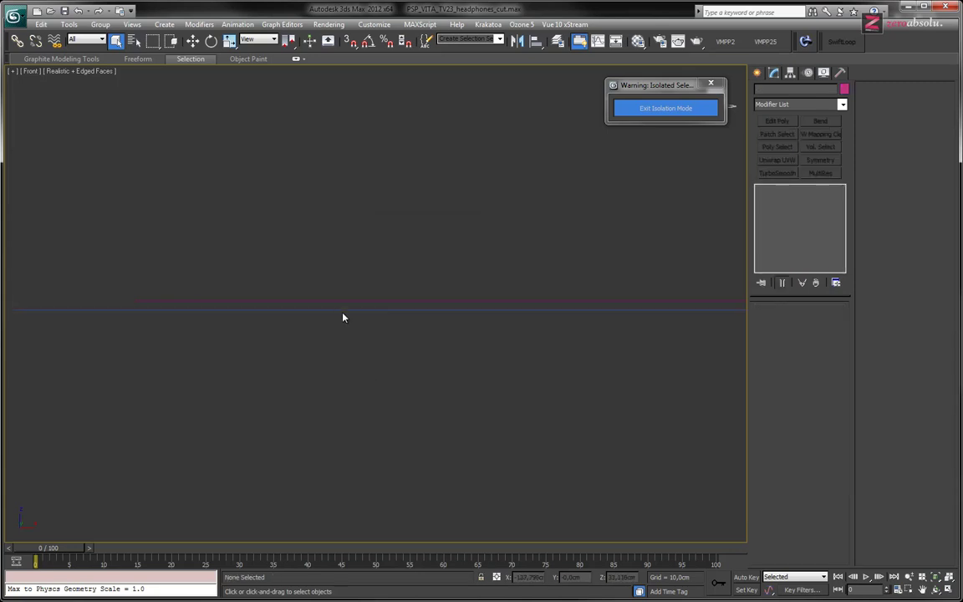
- Change the Shape_decoupe_glass spline's display color to pink and deselect it
click(368, 302)
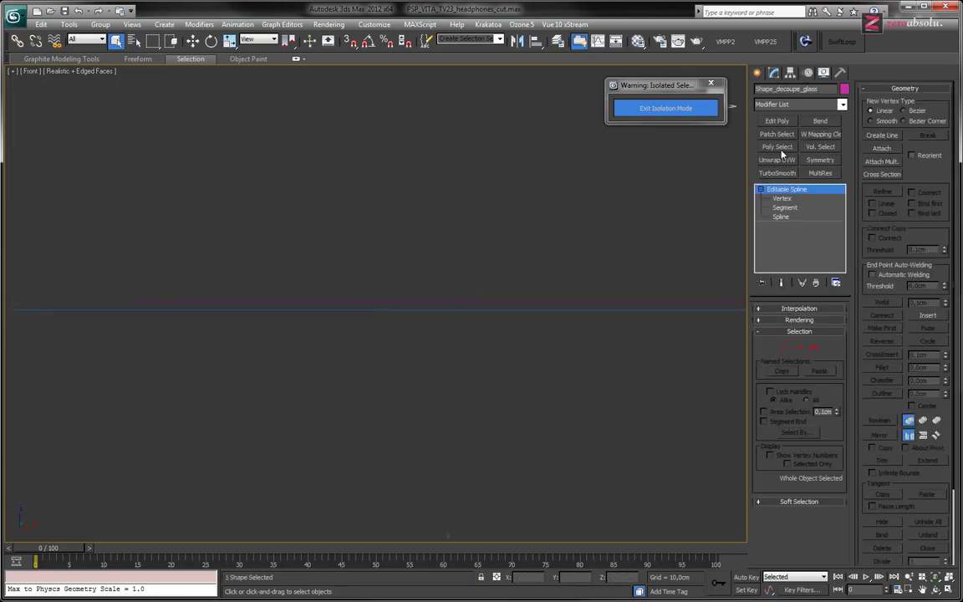
click(844, 89)
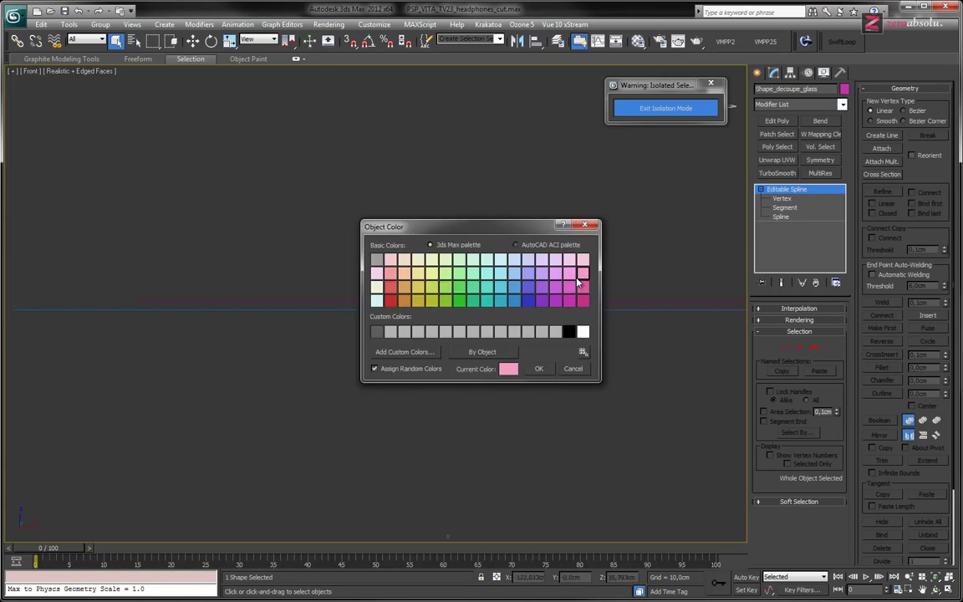
click(541, 369)
click(429, 318)
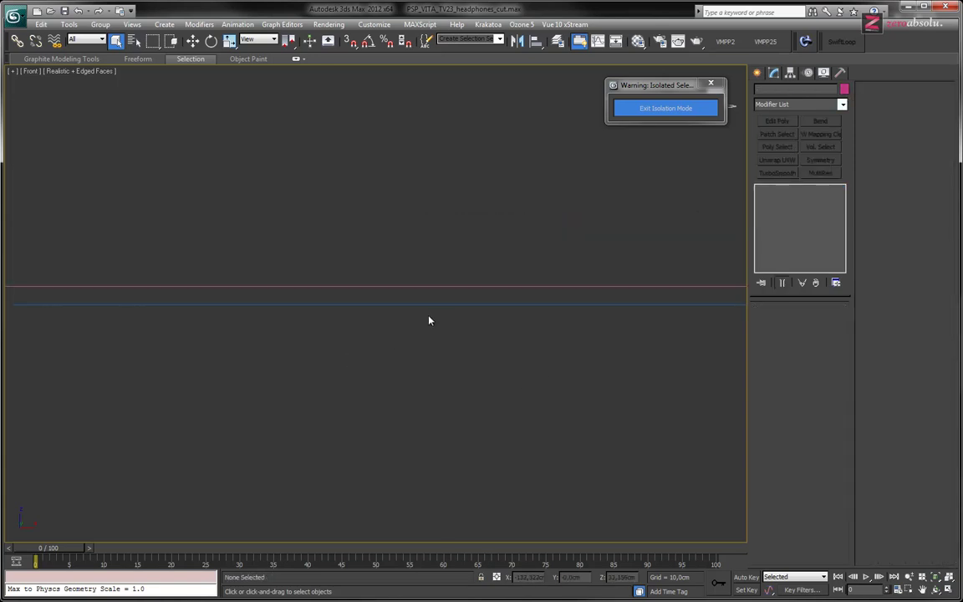
- Copy the Glass object's Z position value
click(332, 307)
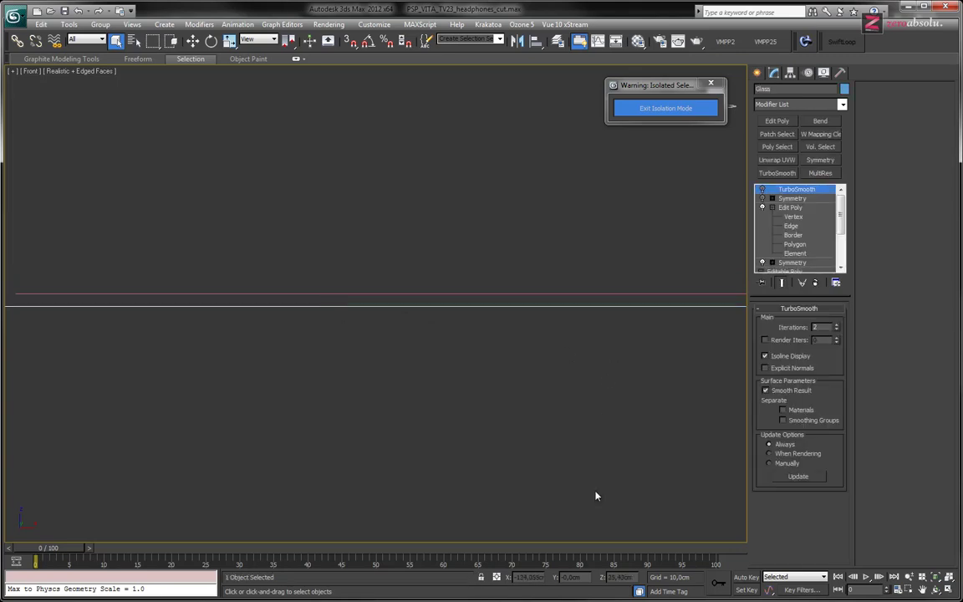
key(w)
click(620, 577)
key(ctrl+c)
- Try to give the Shape_decoupe_glass spline the copied Z position of 33,548 cm, and undo the move
drag(393, 275, 415, 296)
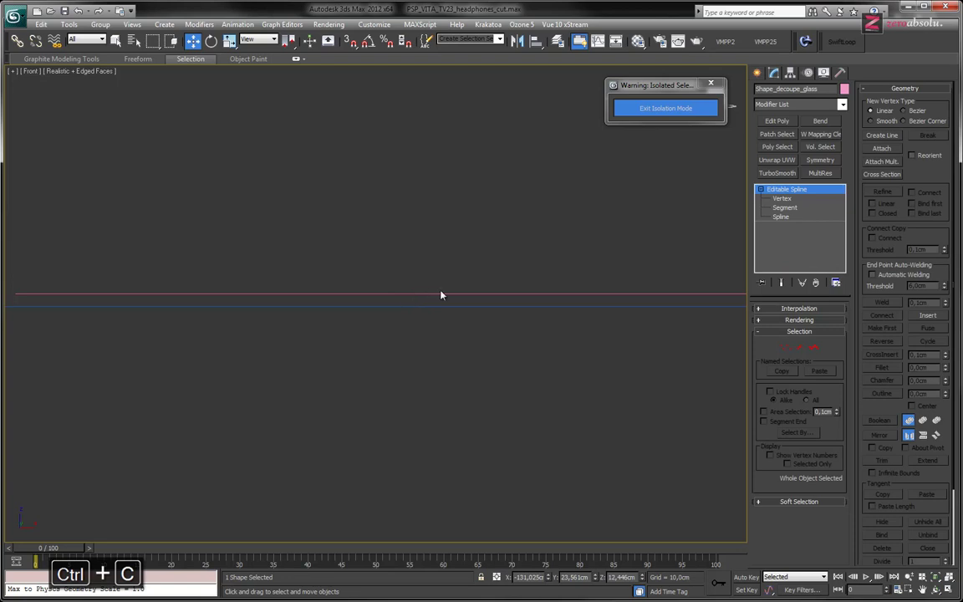
click(622, 577)
key(ctrl+v)
key(Return)
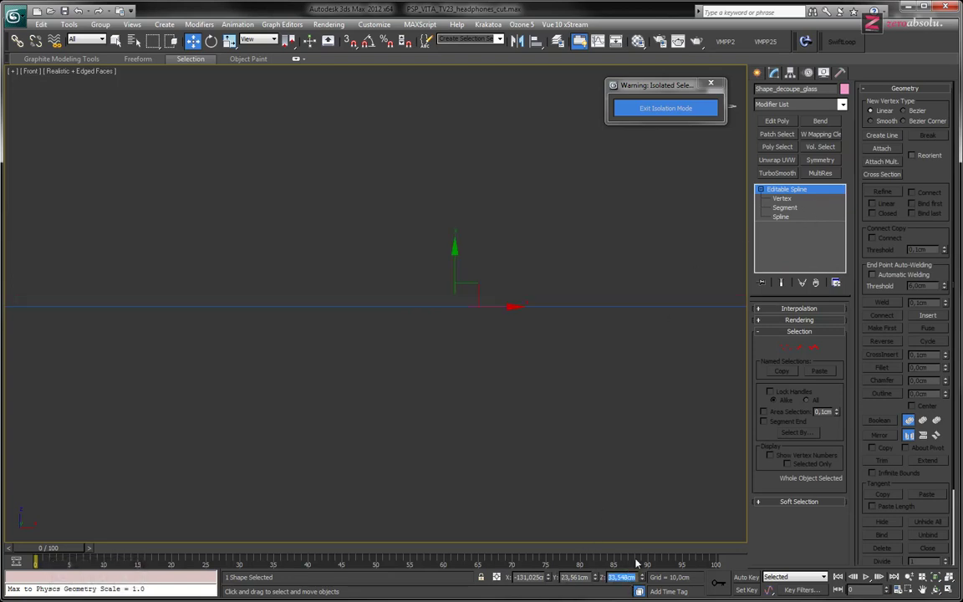
alt+middle_drag(334, 384, 351, 361)
scroll(411, 381, down, 5)
key(ctrl+z)
key(ctrl+z)
- Examine the spline's off-centre pivot and its height relative to Glass in orbited and Front views
mouse_move(426, 395)
alt+middle_down()
mouse_move(426, 366)
mouse_move(433, 391)
alt+middle_up()
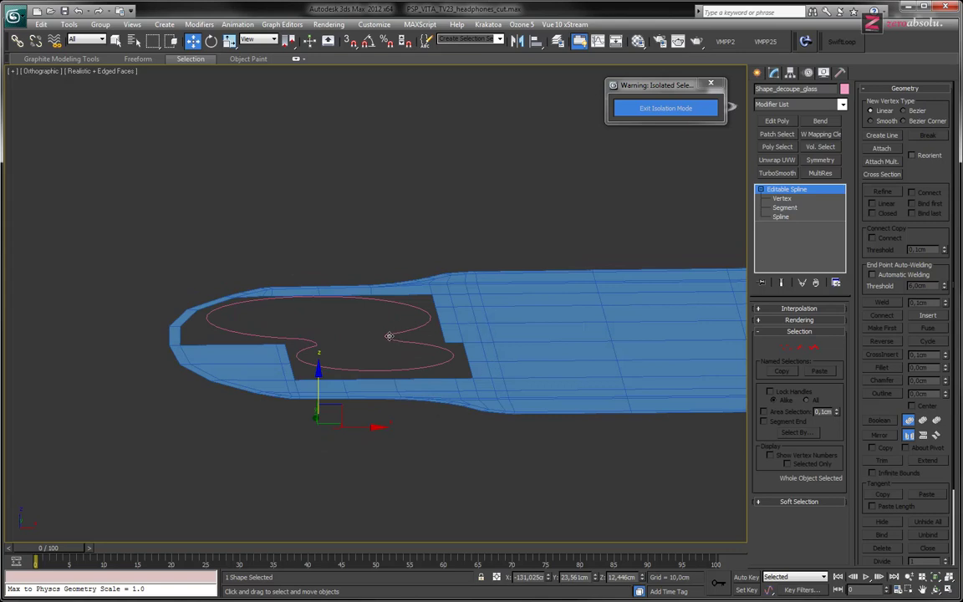
mouse_move(335, 438)
alt+middle_down()
mouse_move(359, 428)
mouse_move(293, 456)
mouse_move(333, 450)
alt+middle_up()
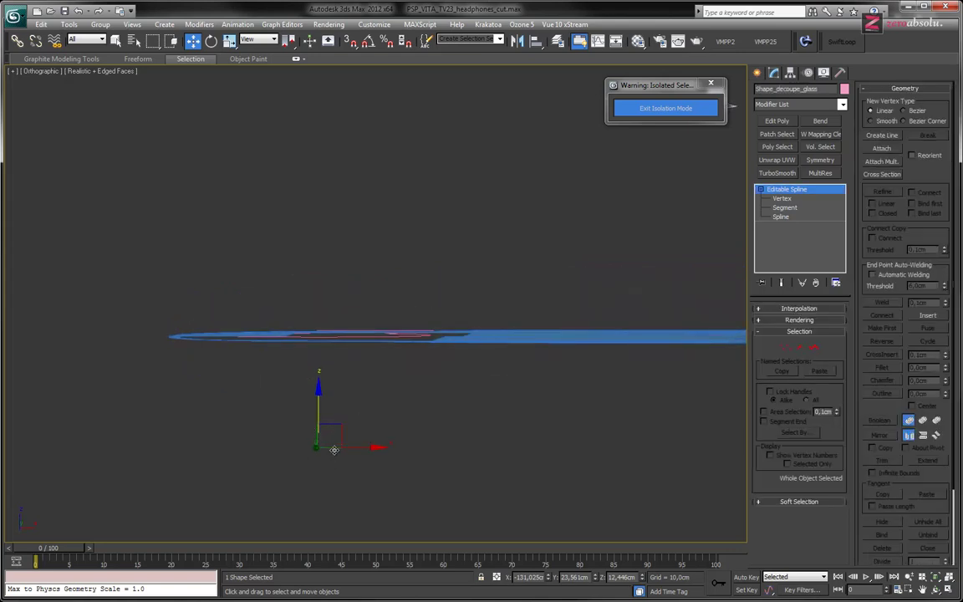
click(510, 338)
mouse_move(522, 415)
alt+middle_down()
mouse_move(529, 437)
mouse_move(525, 418)
alt+middle_up()
key(f)
key(z)
middle_drag(373, 284, 528, 305)
scroll(485, 305, down, 2)
middle_drag(391, 334, 409, 313)
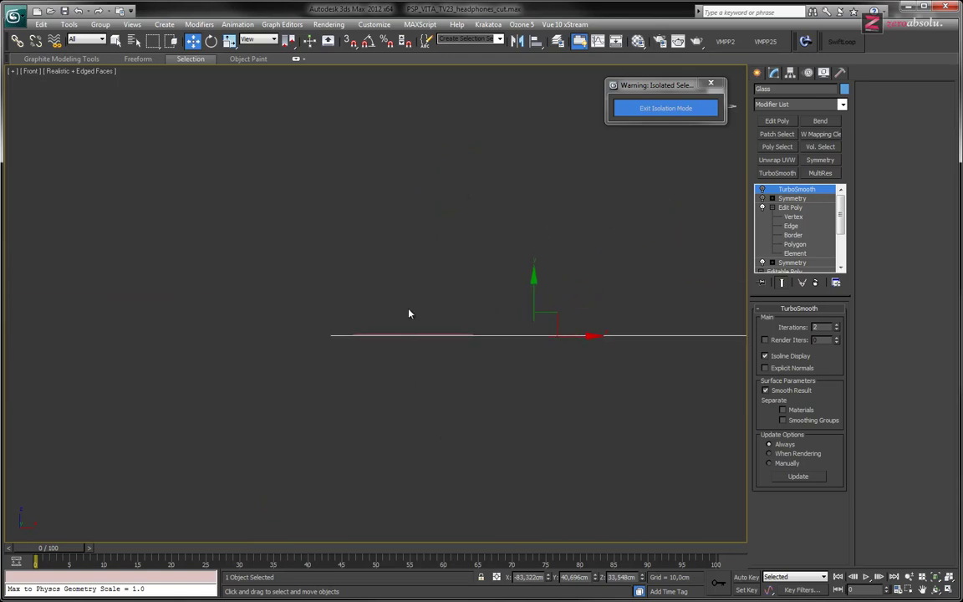
- Center the Shape_decoupe_glass spline's pivot on its object using Affect Pivot Only
click(432, 332)
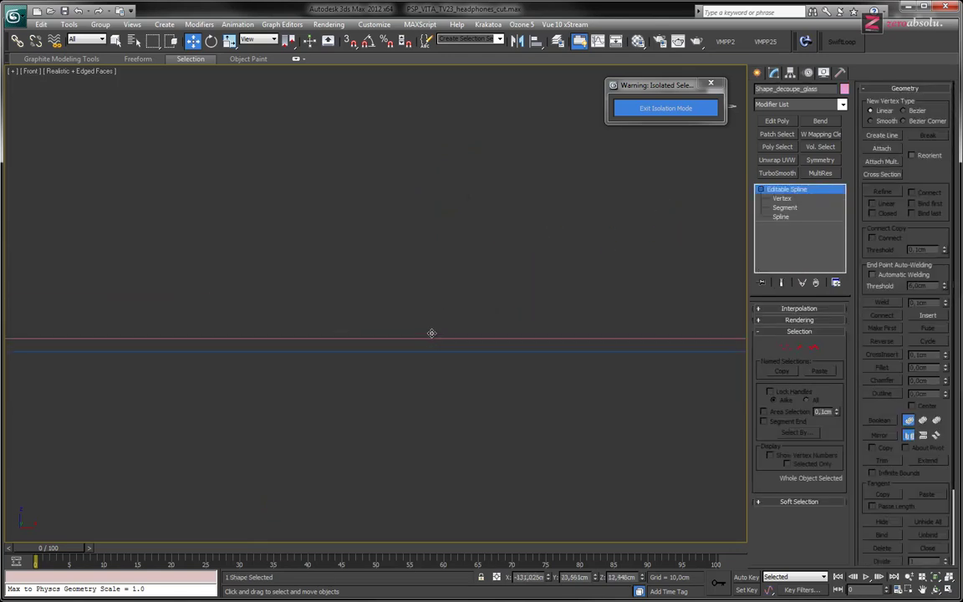
drag(440, 343, 441, 345)
click(790, 72)
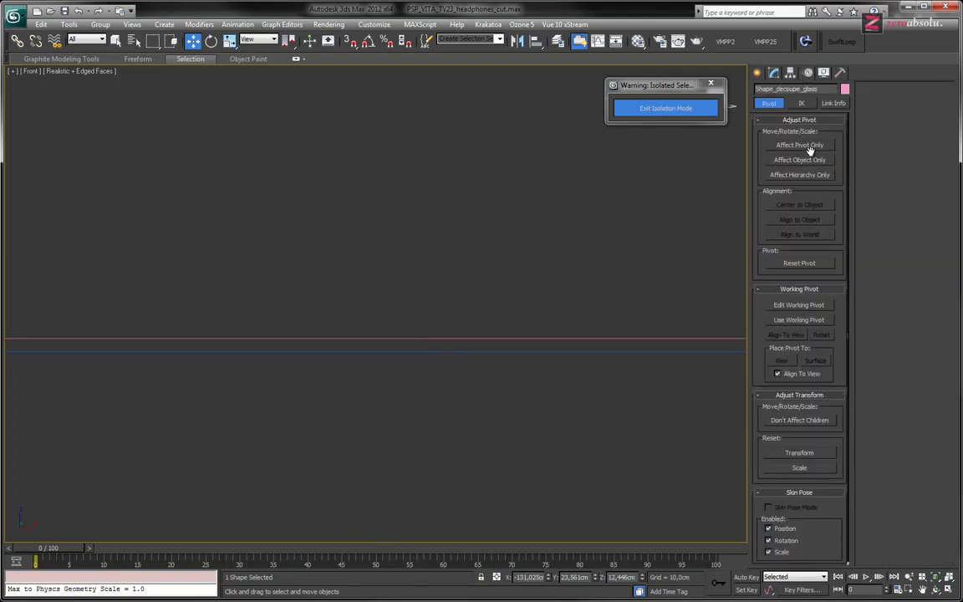
click(803, 146)
click(801, 204)
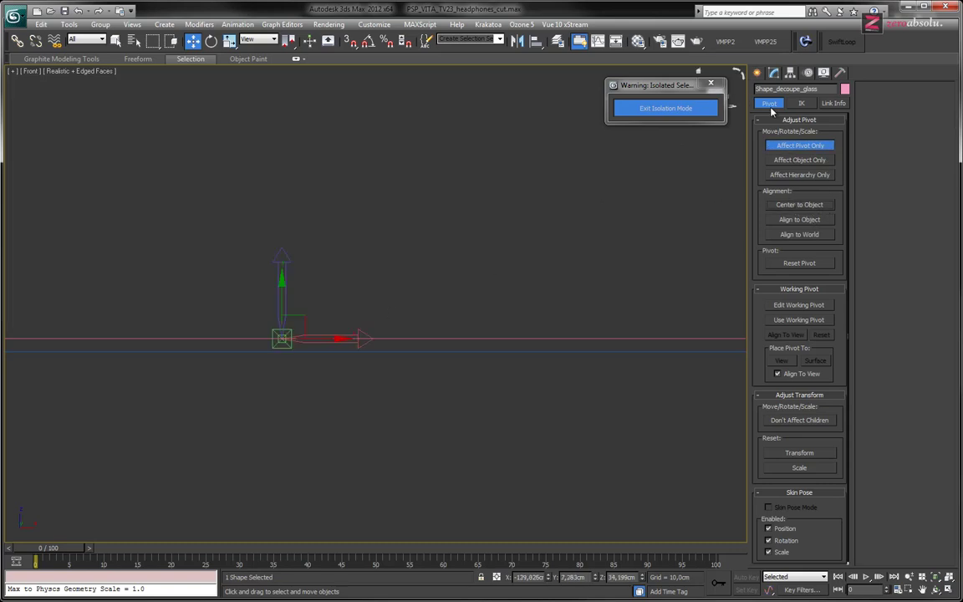
click(800, 145)
click(774, 72)
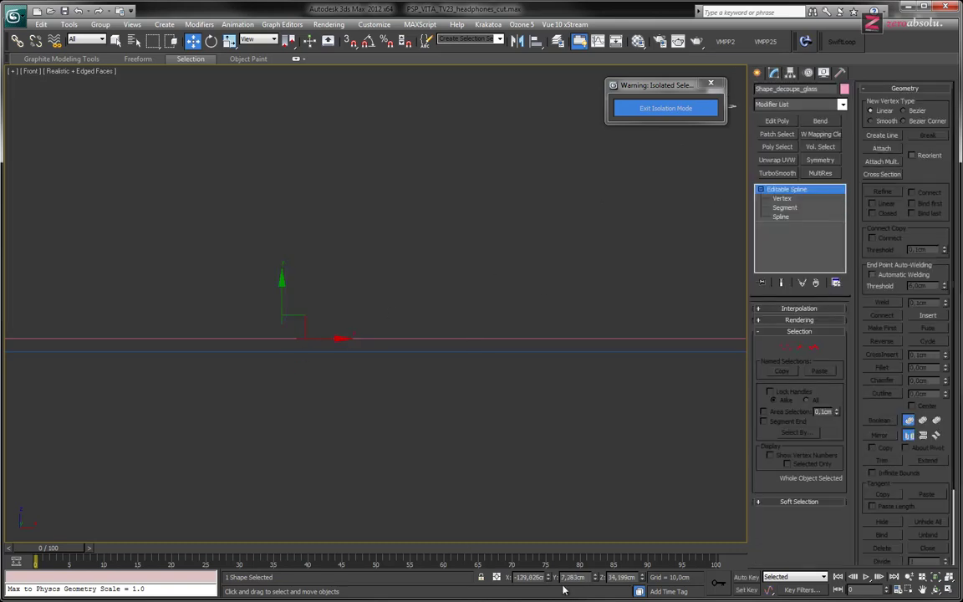
- Move Shape_decoupe_glass to the glass's height using the copied Z position and check the alignment around the opening
double_click(629, 577)
key(ctrl+v)
key(Return)
alt+middle_drag(292, 391, 310, 411)
middle_drag(317, 372, 352, 382)
scroll(347, 271, down, 4)
scroll(351, 381, up, 6)
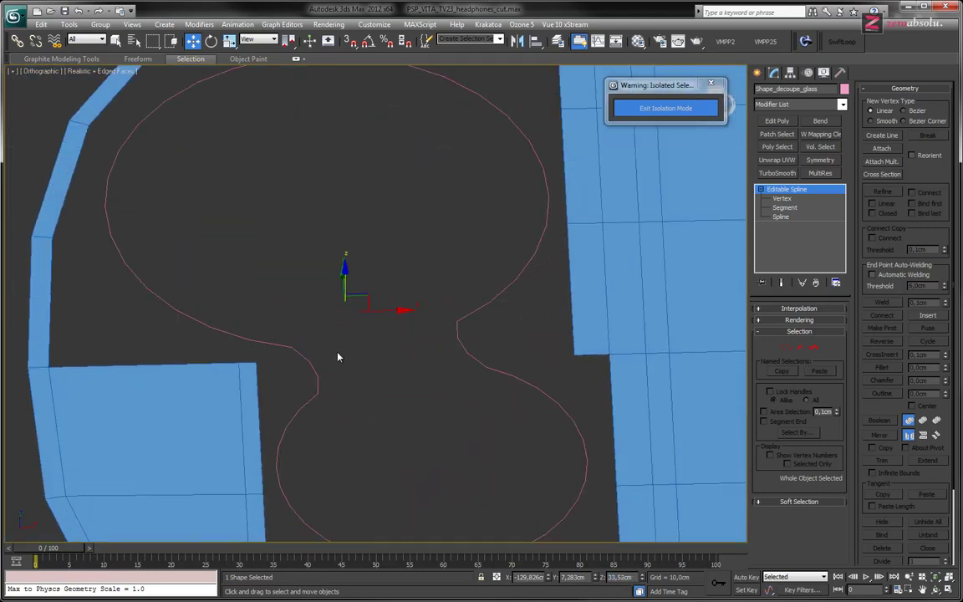
scroll(338, 357, down, 2)
alt+middle_drag(350, 342, 348, 312)
middle_drag(275, 319, 402, 317)
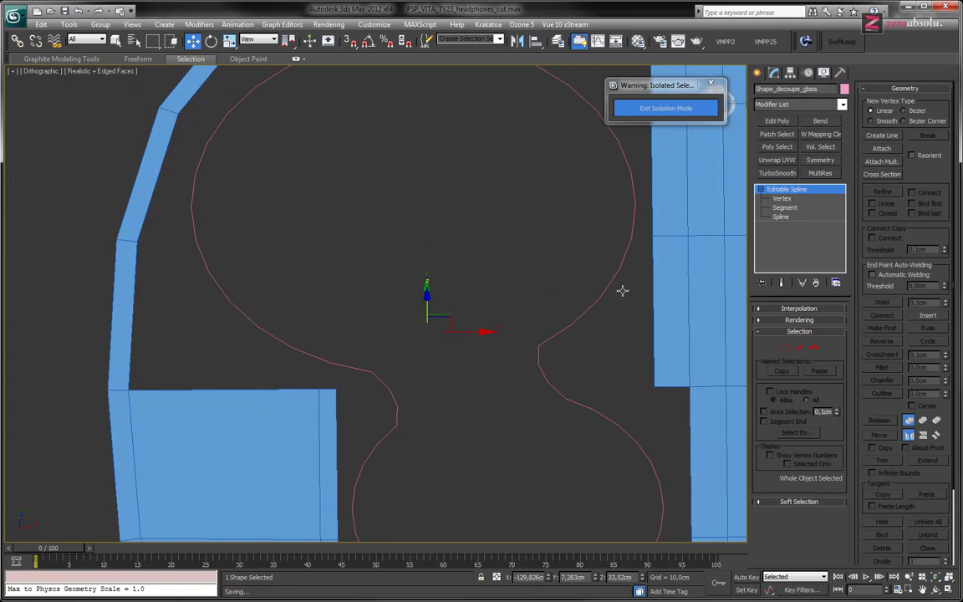
- Attach the Shape_decoupe_glass spline to Glass in its upper Edit Poly modifier
click(681, 270)
middle_drag(681, 269, 583, 259)
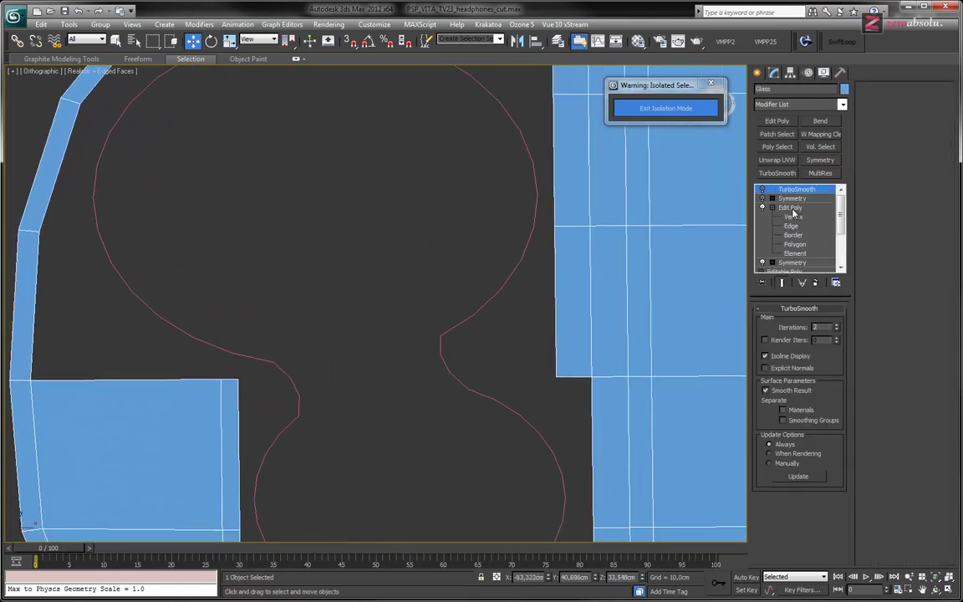
click(791, 207)
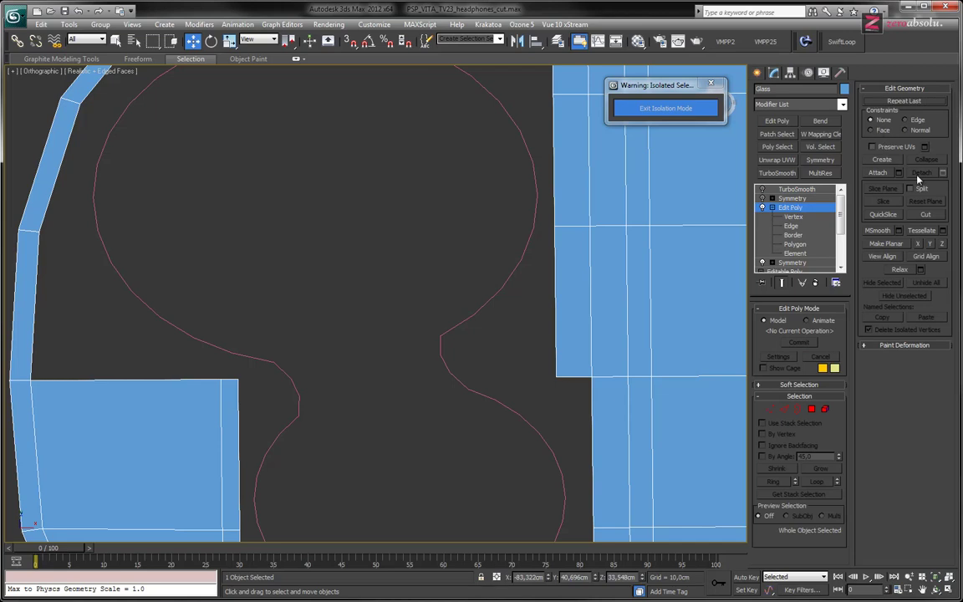
click(878, 173)
click(510, 284)
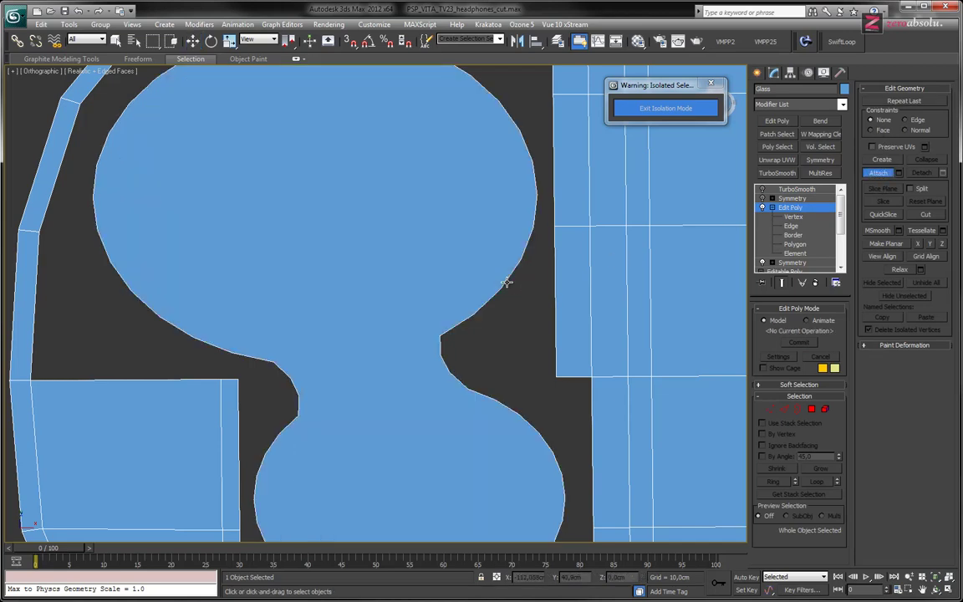
alt+middle_drag(402, 354, 352, 314)
alt+middle_drag(340, 384, 447, 286)
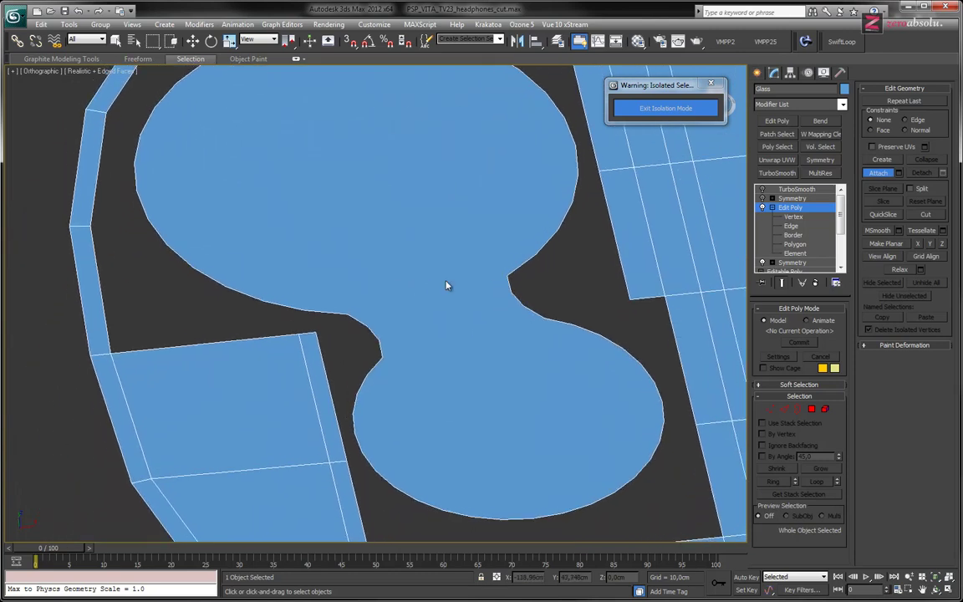
- Examine the vertices of the attached shape and the surrounding opening at vertex level
key(1)
alt+middle_drag(361, 338, 417, 396)
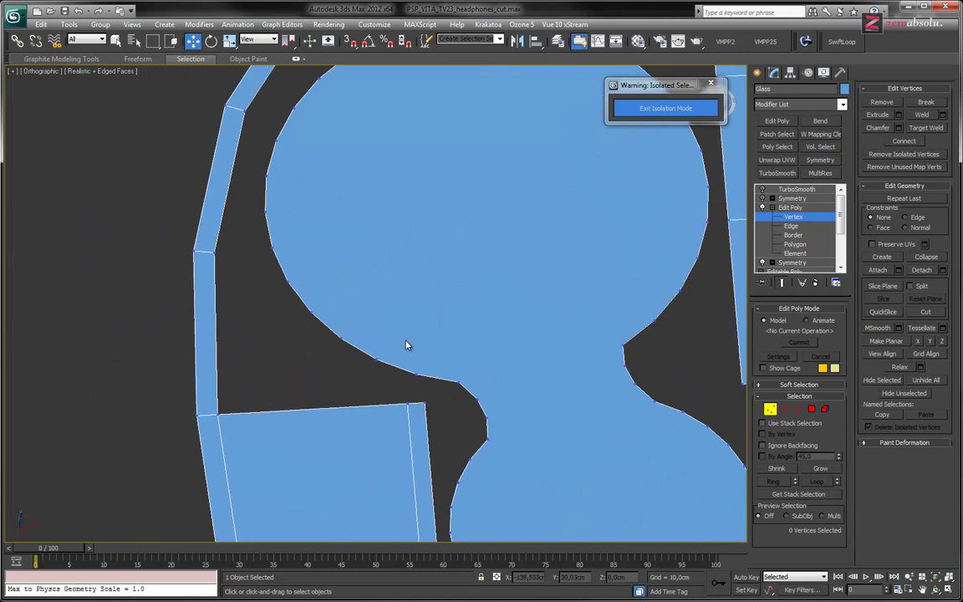
middle_drag(288, 330, 304, 375)
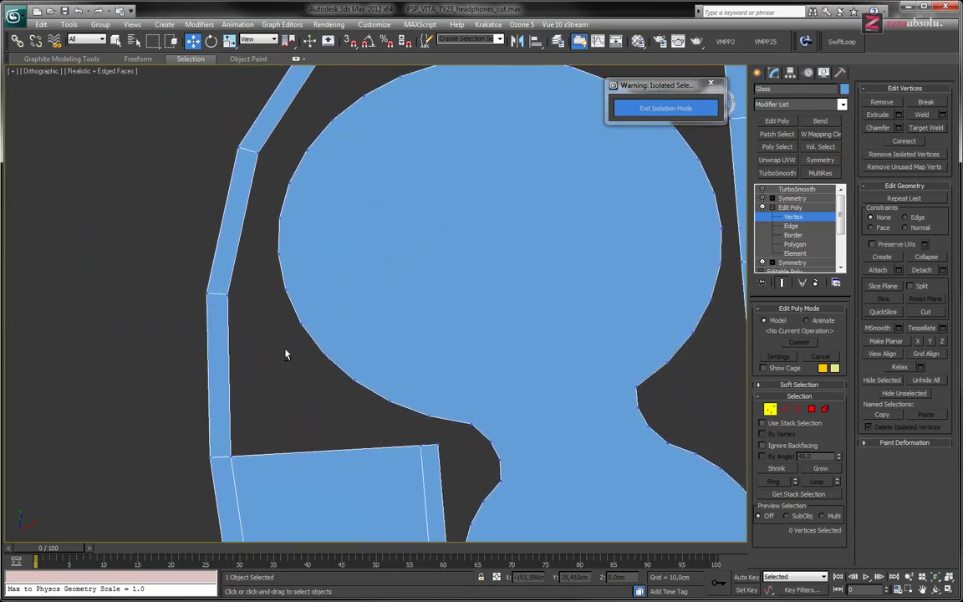
alt+middle_drag(286, 353, 282, 362)
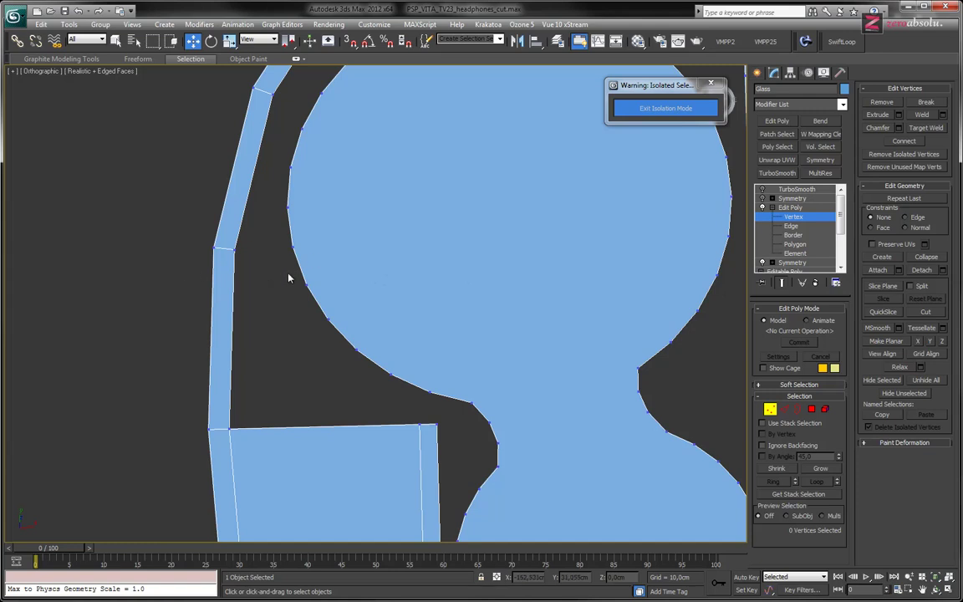
middle_drag(256, 279, 232, 260)
scroll(240, 262, up, 2)
scroll(241, 262, down, 2)
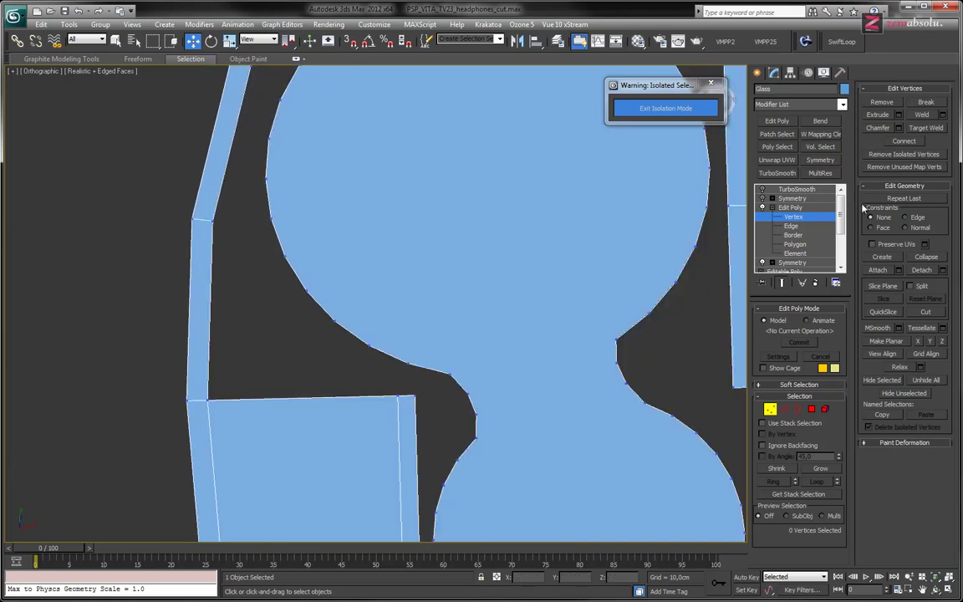
key(4)
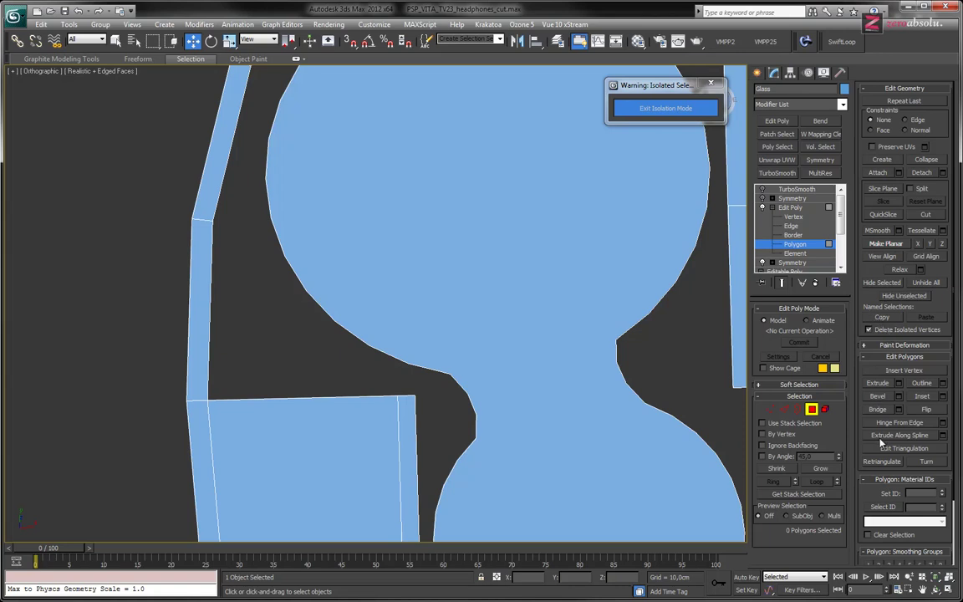
scroll(875, 435, down, 3)
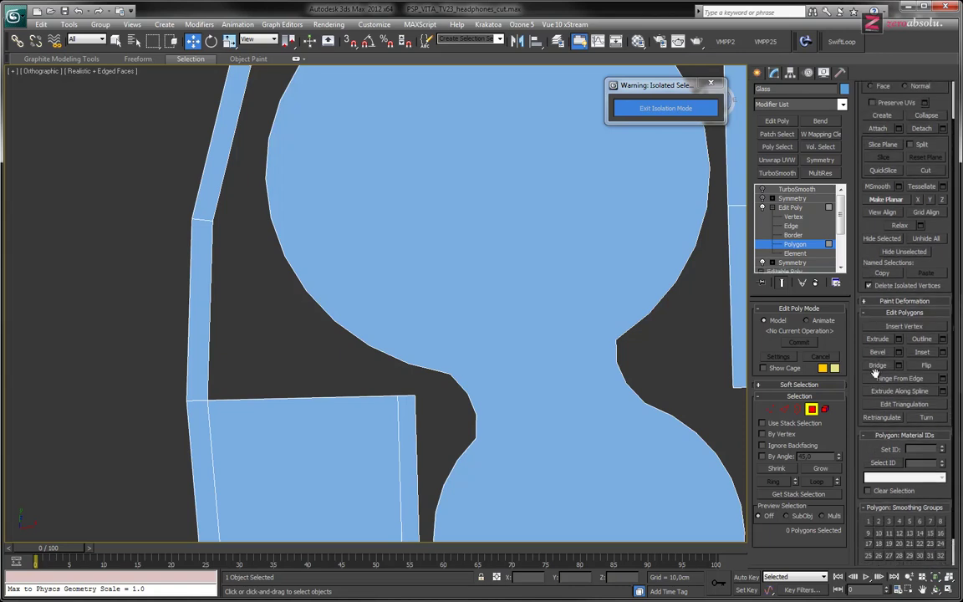
scroll(888, 404, up, 1)
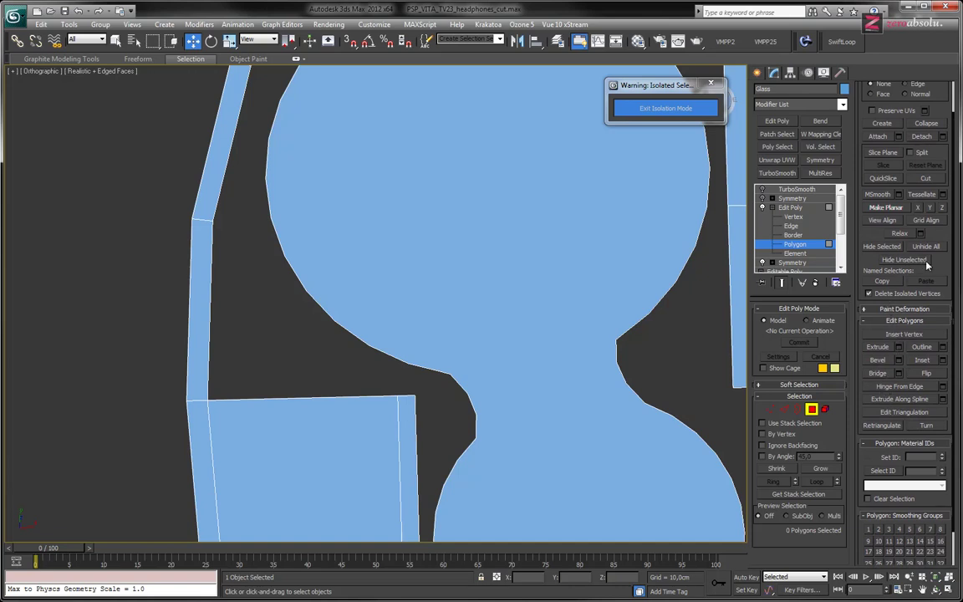
scroll(937, 268, up, 2)
scroll(886, 162, up, 3)
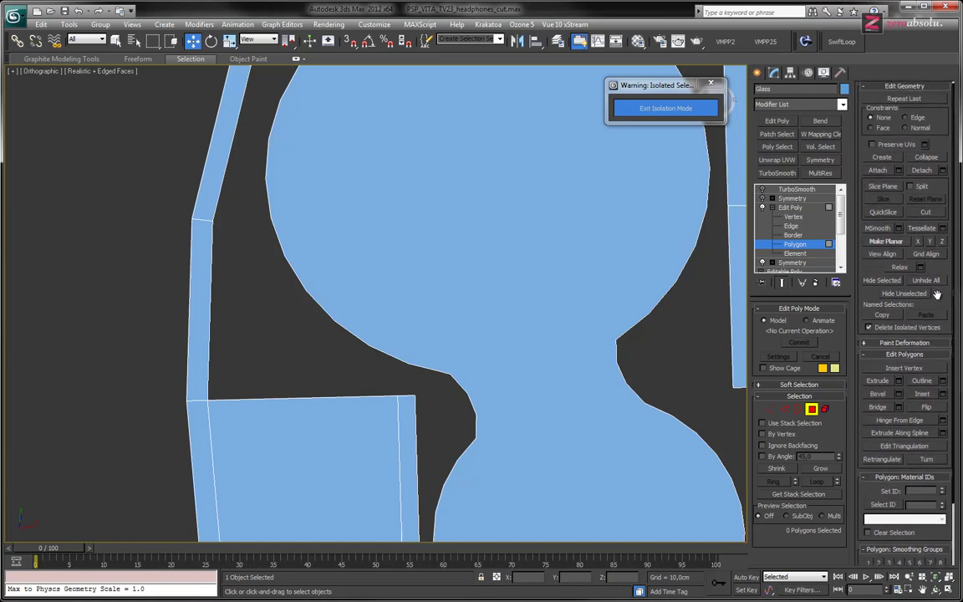
click(883, 161)
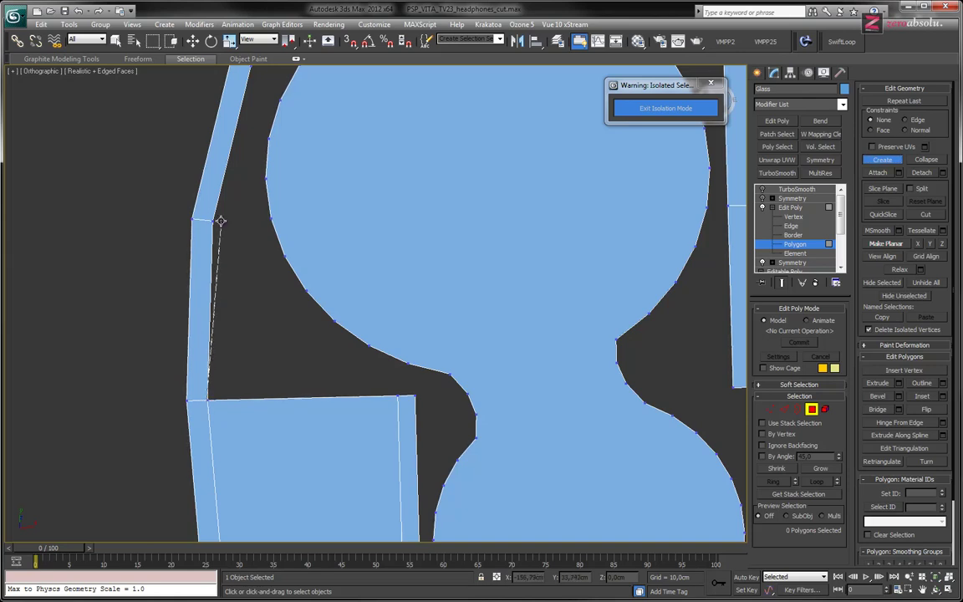
click(790, 208)
- Enable Backface Cull in the Glass object's display properties and return to its modifier settings
middle_drag(597, 309, 439, 306)
scroll(438, 306, down, 5)
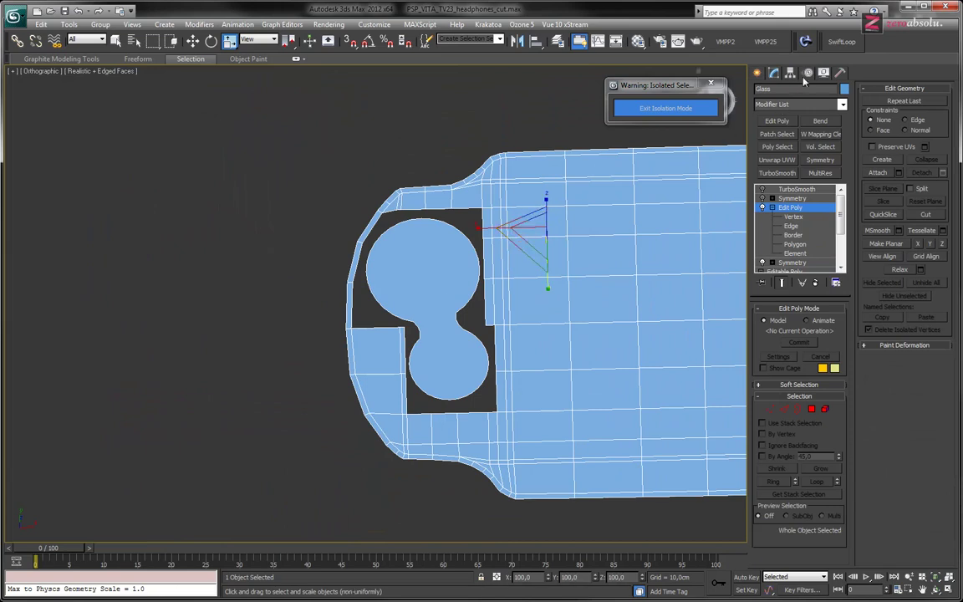
click(823, 73)
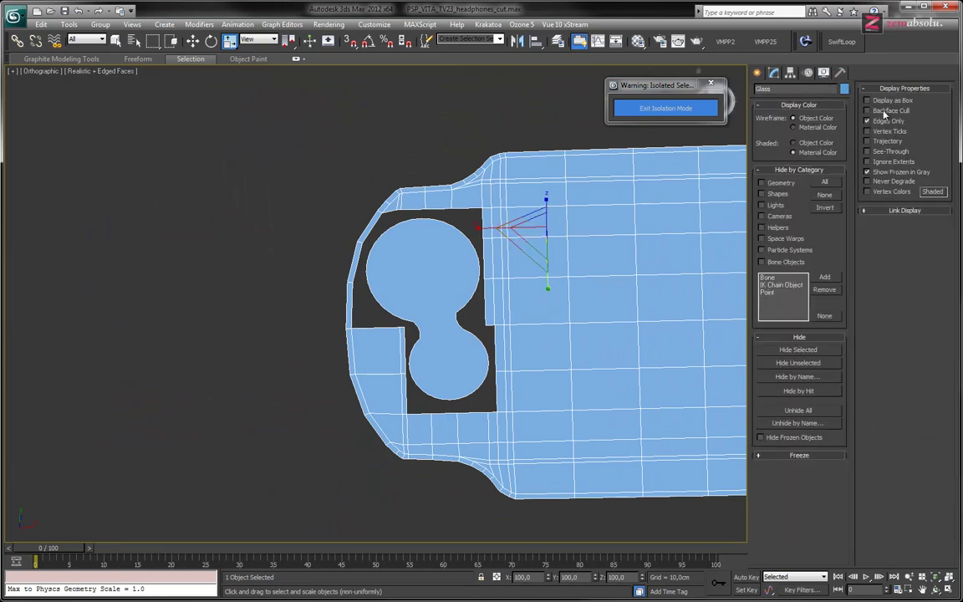
click(888, 111)
mouse_move(636, 211)
alt+middle_down()
mouse_move(518, 314)
mouse_move(526, 184)
mouse_move(519, 308)
alt+middle_up()
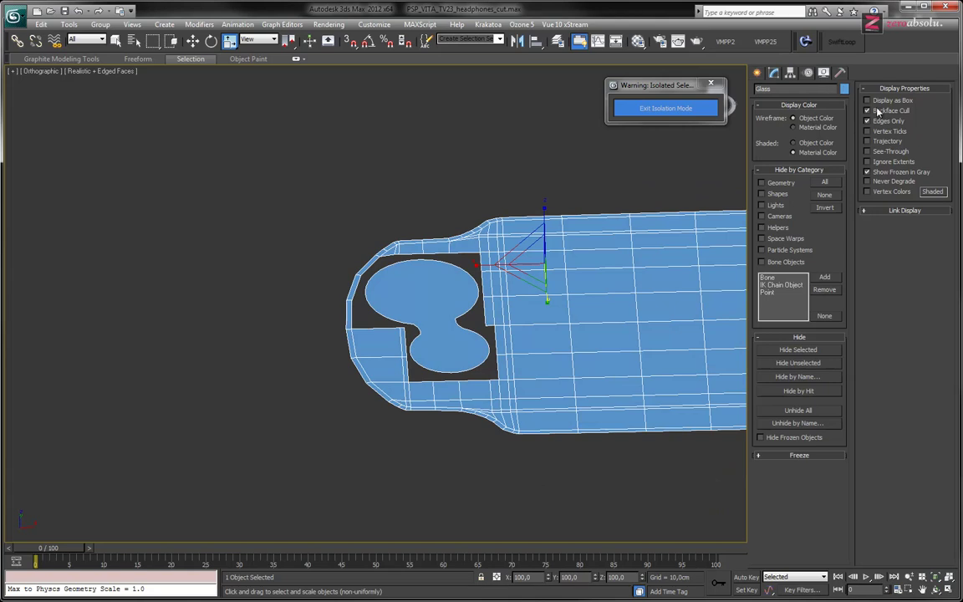
click(773, 73)
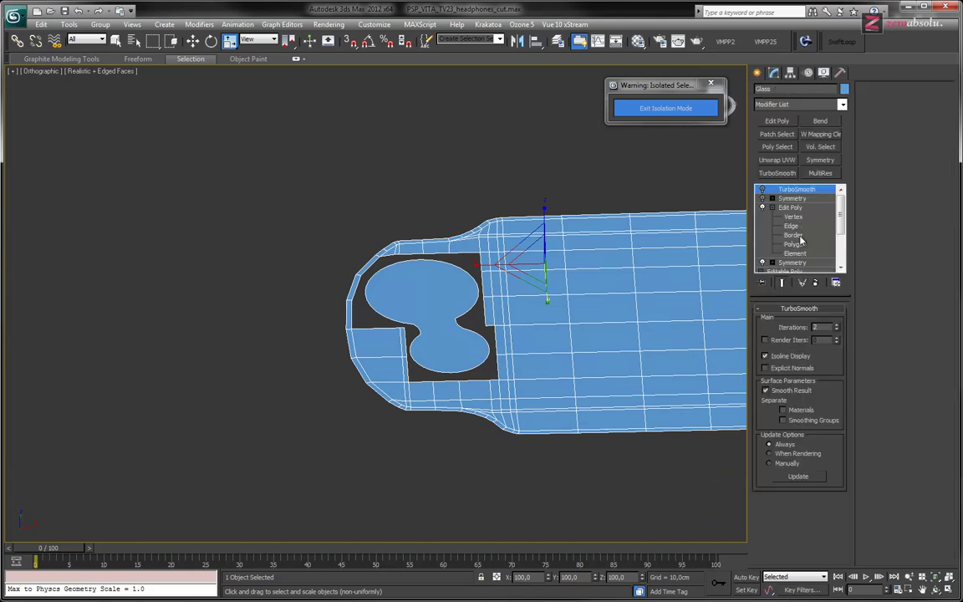
- Create a polygon between the left rim, the large lobe's lower-left curve and the top edge of the left glass block
click(795, 244)
click(882, 159)
scroll(393, 301, up, 5)
middle_drag(371, 334, 416, 309)
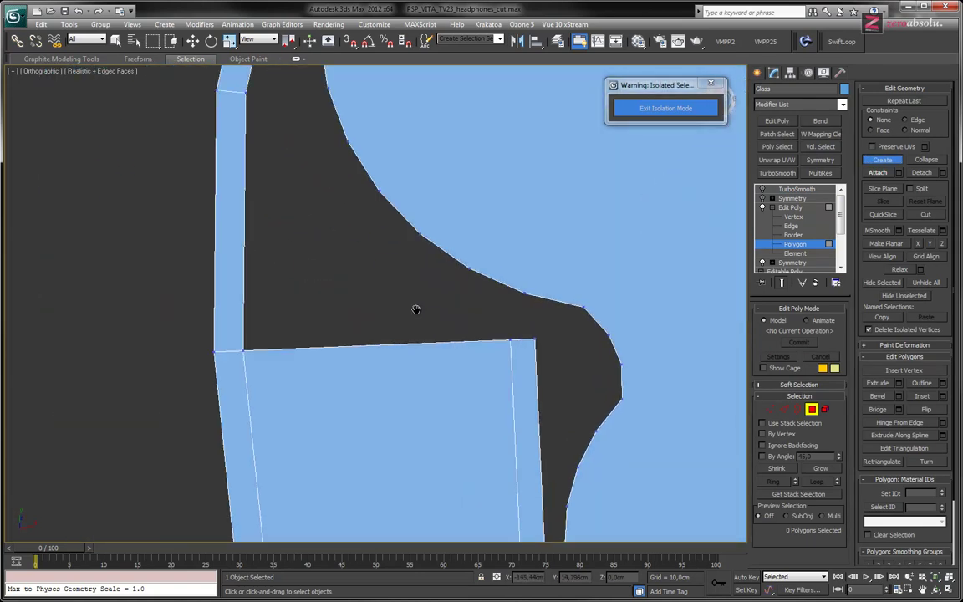
scroll(344, 244, down, 4)
middle_drag(344, 244, 343, 305)
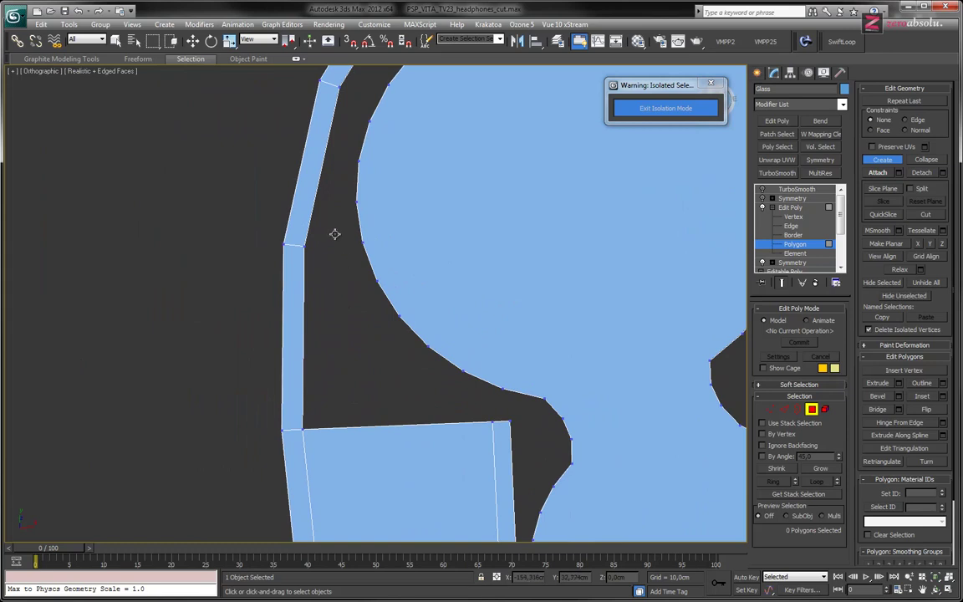
click(304, 244)
click(362, 242)
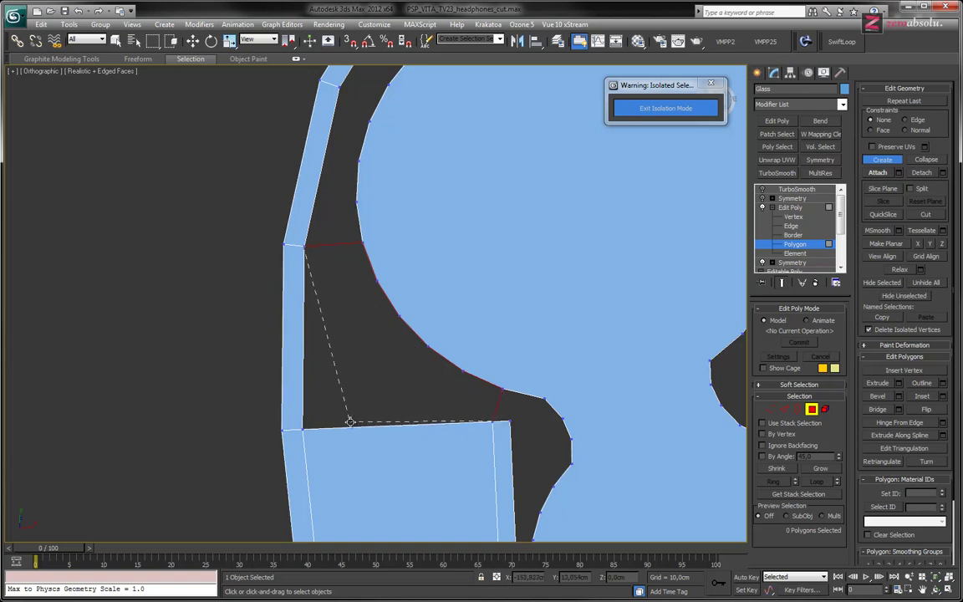
click(305, 247)
- Create a four-sided polygon joining the left block's upper-right corner edge to the adjacent segment of the attached shape
middle_drag(411, 354, 336, 189)
scroll(377, 290, up, 2)
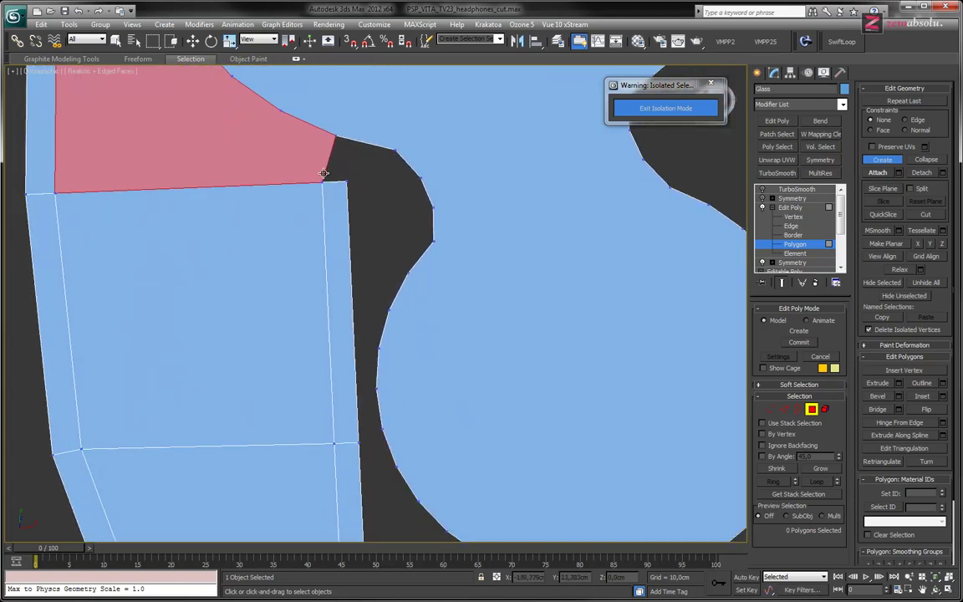
click(337, 135)
click(395, 152)
click(346, 180)
click(322, 183)
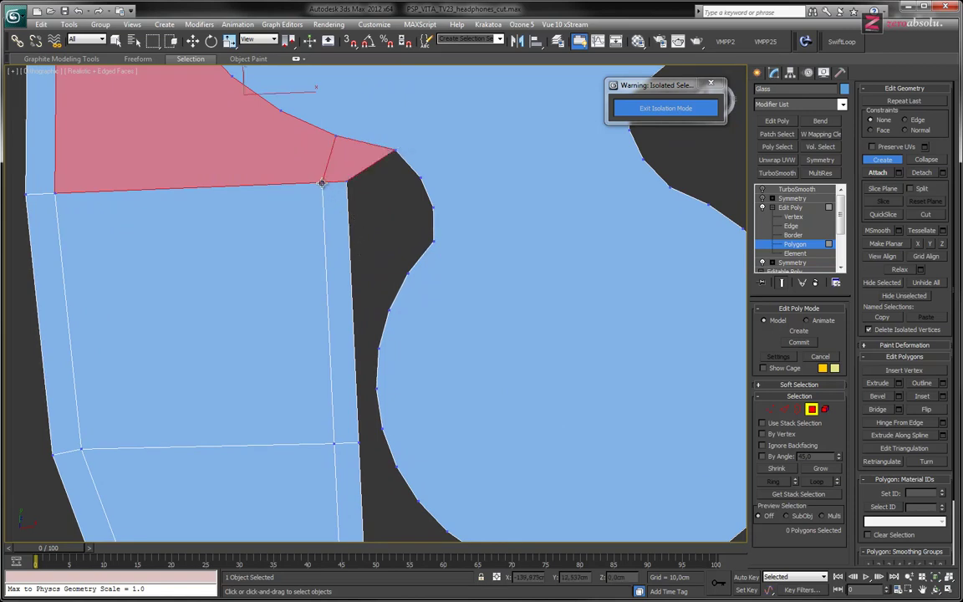
middle_drag(362, 209, 373, 196)
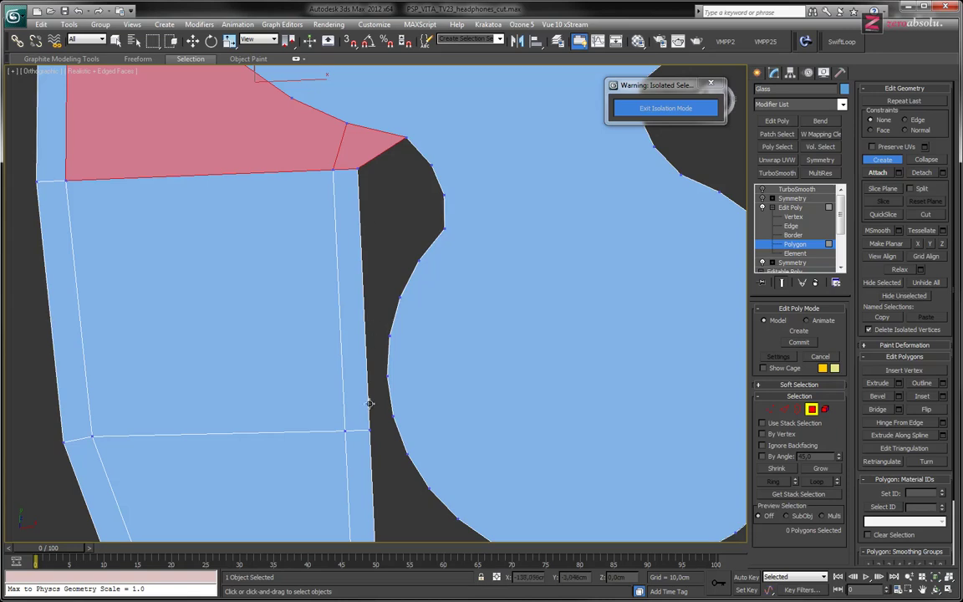
- Create a polygon between the left block's right edge and the curve running from the outline's neck to the small lobe's left side
click(392, 415)
click(370, 428)
click(358, 168)
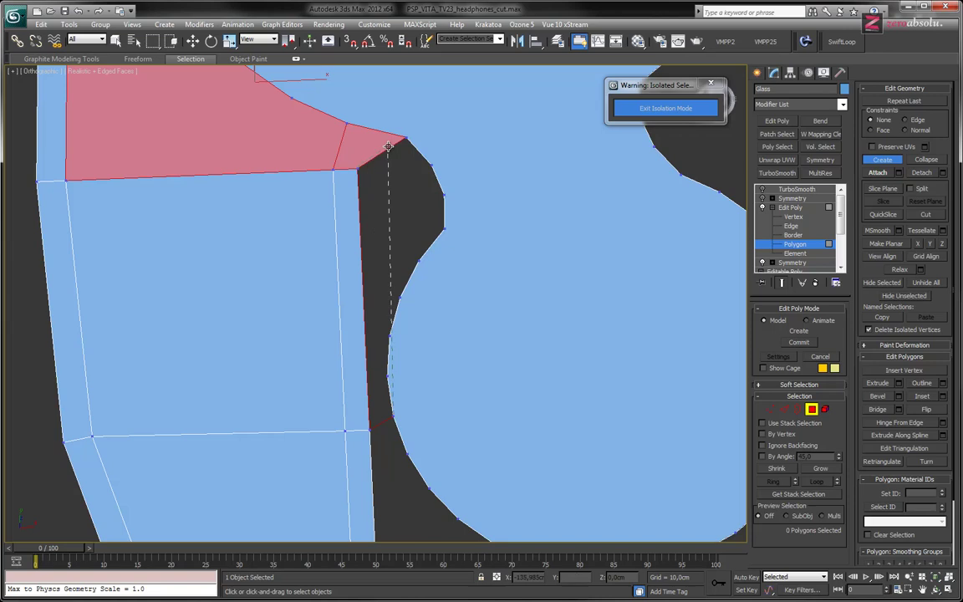
click(432, 165)
click(444, 195)
click(445, 225)
click(419, 260)
click(401, 297)
click(390, 337)
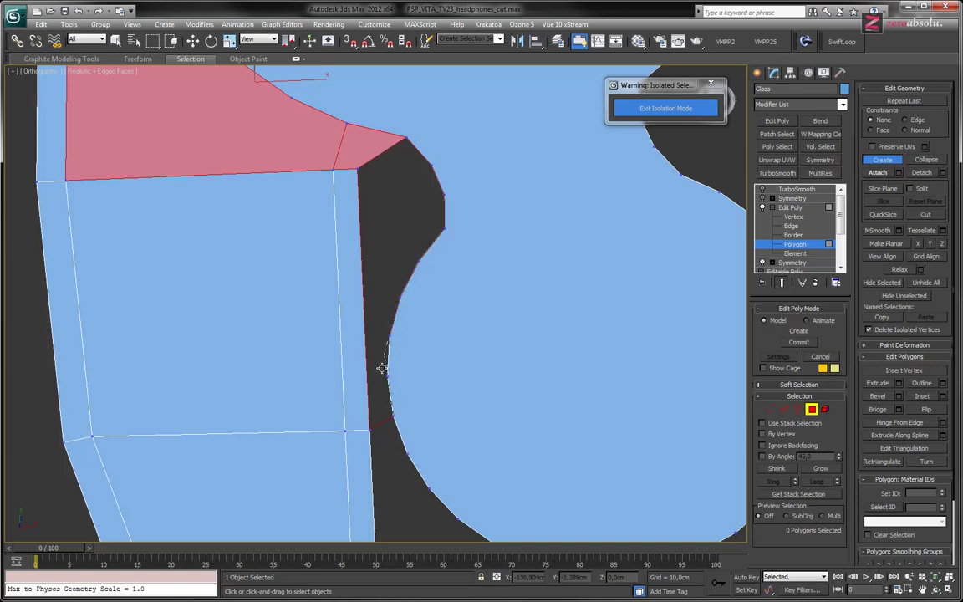
click(387, 376)
click(393, 413)
- Create a polygon between the small lobe's lower-left curve, the left block's right edge and the first segment of the opening's bottom edge
middle_drag(393, 413, 419, 168)
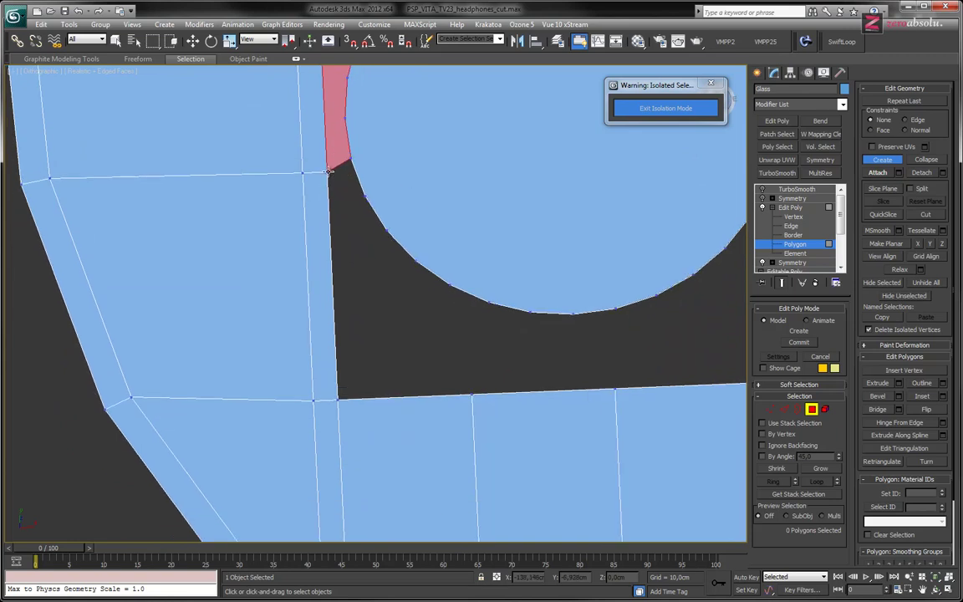
click(363, 195)
click(385, 230)
click(449, 285)
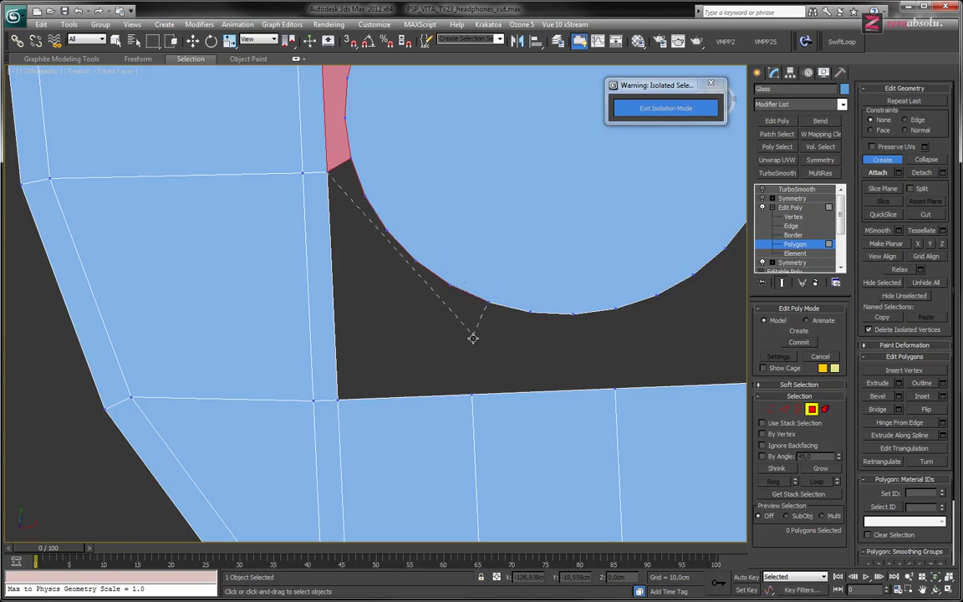
click(473, 394)
right_click(339, 399)
click(404, 252)
- Select the border of the remaining gap around the outline and cap it
middle_drag(404, 251, 408, 314)
scroll(408, 314, down, 3)
scroll(409, 283, up, 2)
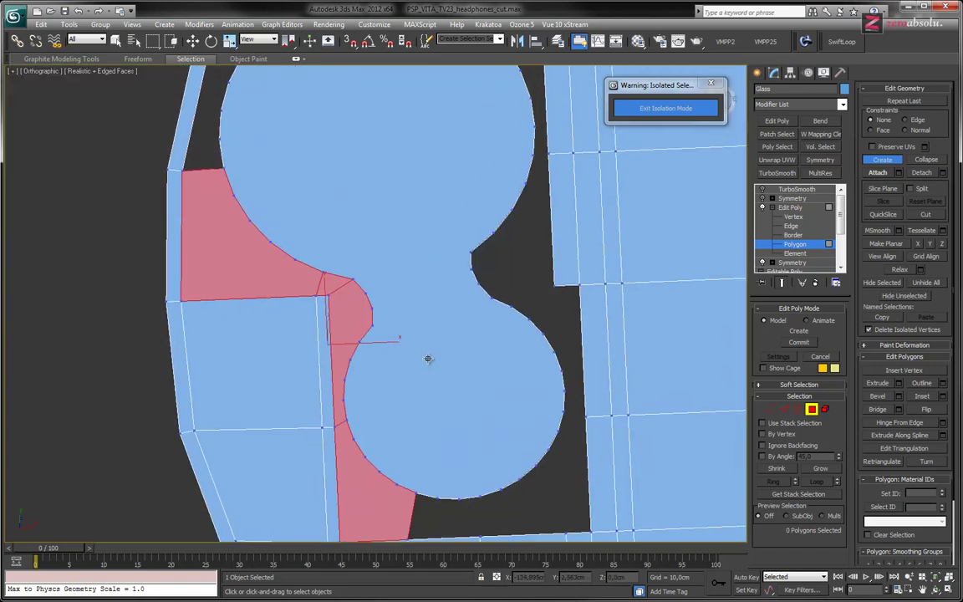
middle_drag(430, 359, 385, 281)
scroll(384, 281, down, 2)
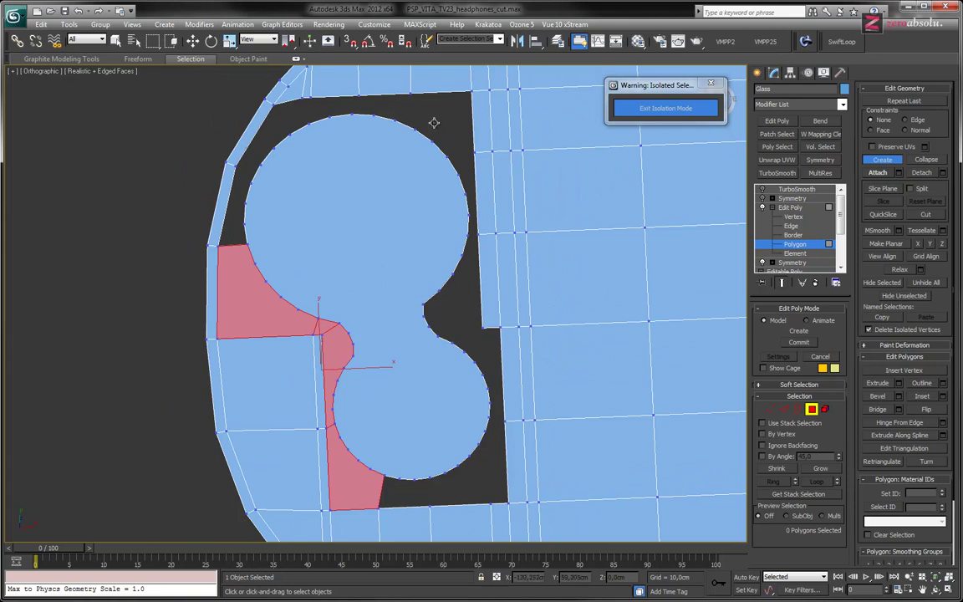
key(3)
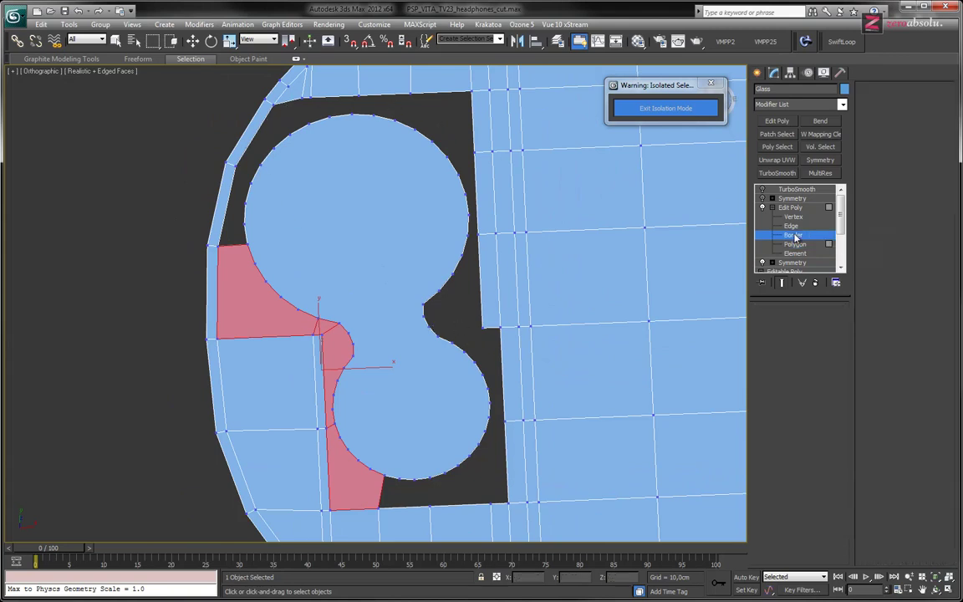
click(479, 258)
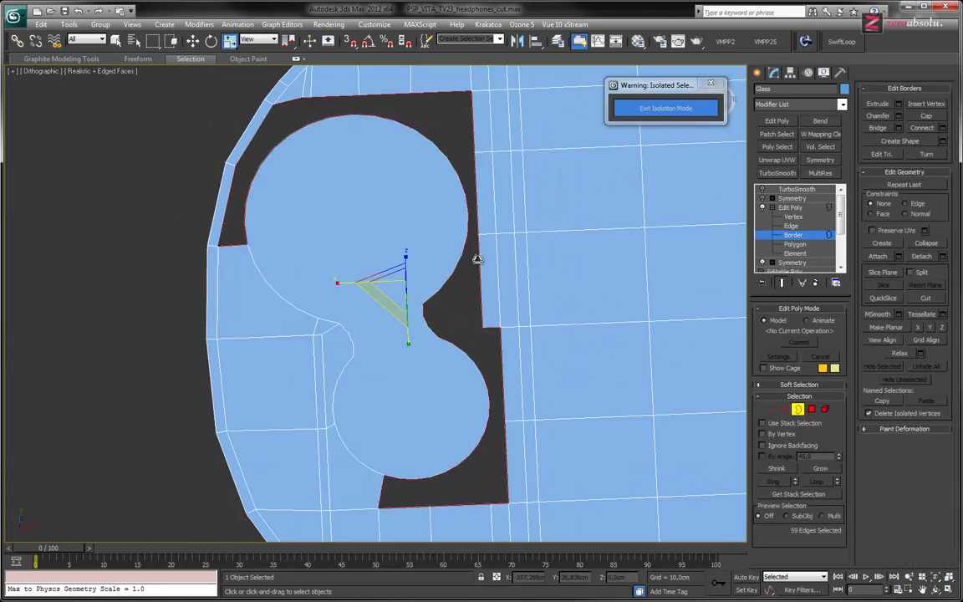
alt+middle_drag(280, 122, 361, 216)
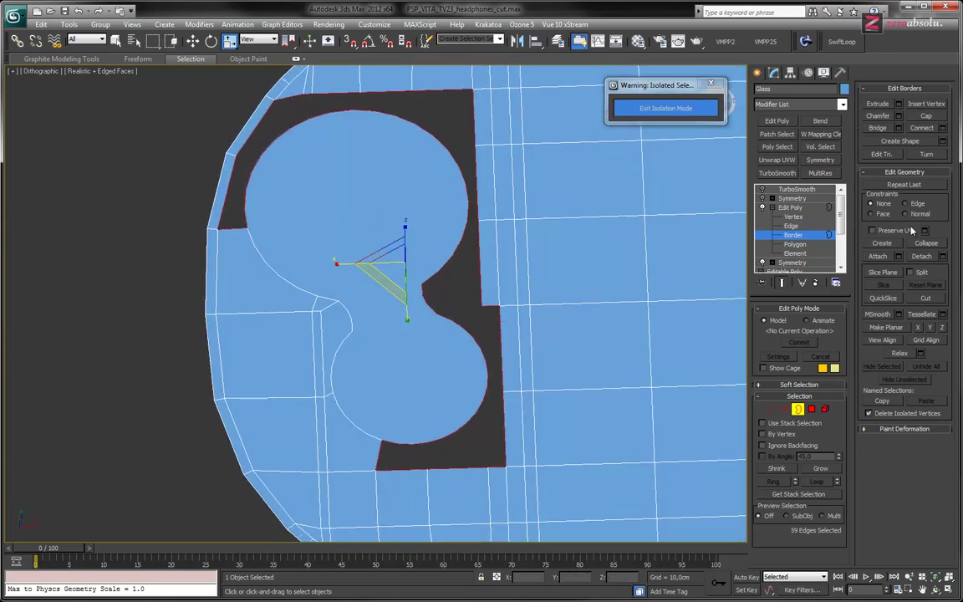
click(924, 115)
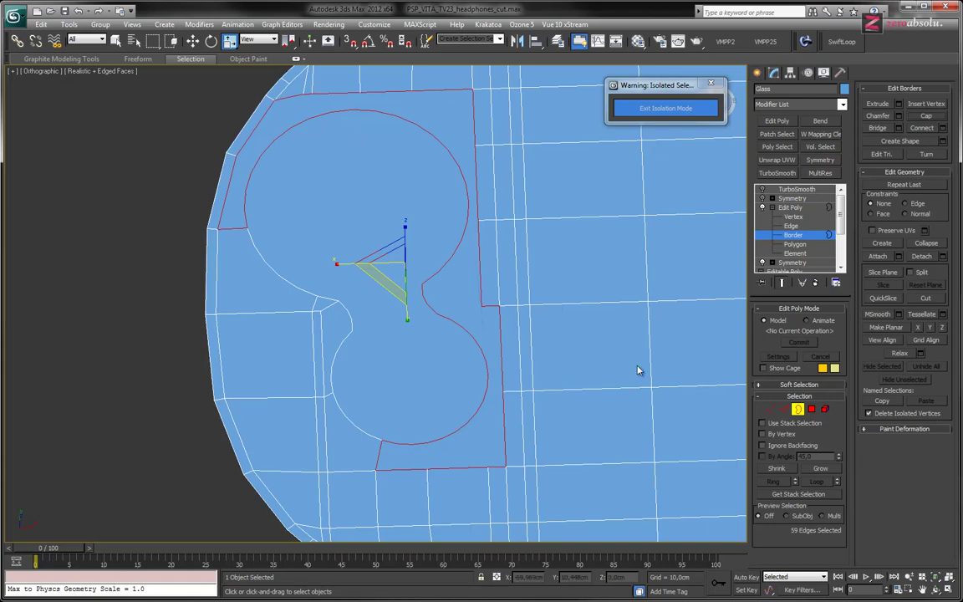
mouse_move(301, 202)
alt+middle_down()
mouse_move(299, 237)
mouse_move(275, 204)
mouse_move(326, 184)
mouse_move(335, 193)
mouse_move(296, 199)
mouse_move(318, 201)
alt+middle_up()
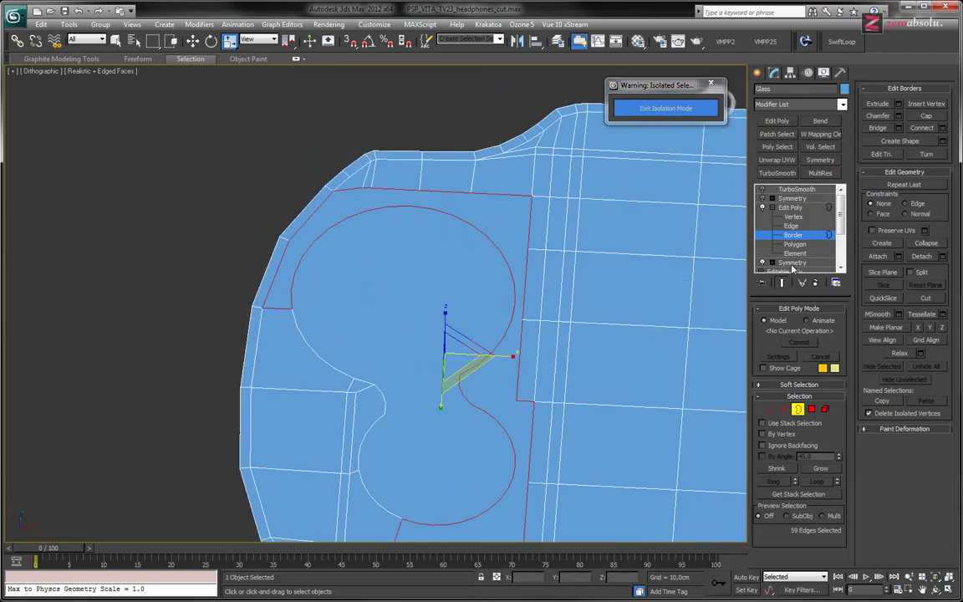
- Cut edges at vertex level from the left rim and upper-left corner vertices to the large lobe's nearest curve vertices
click(793, 217)
scroll(360, 290, up, 3)
mouse_move(345, 296)
middle_down()
mouse_move(350, 320)
mouse_move(338, 331)
mouse_move(357, 334)
mouse_move(361, 243)
mouse_move(368, 283)
mouse_move(371, 268)
middle_up()
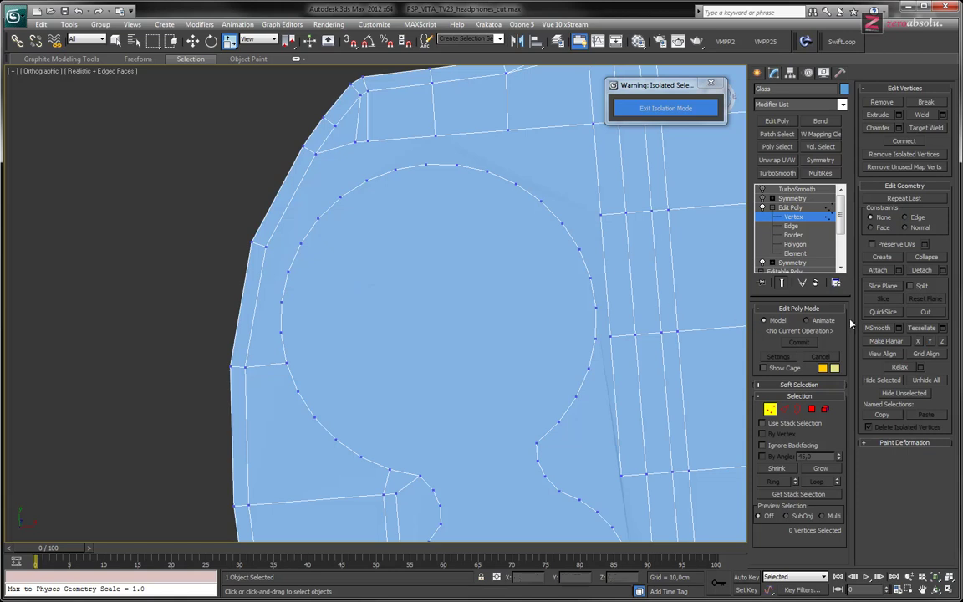
click(930, 311)
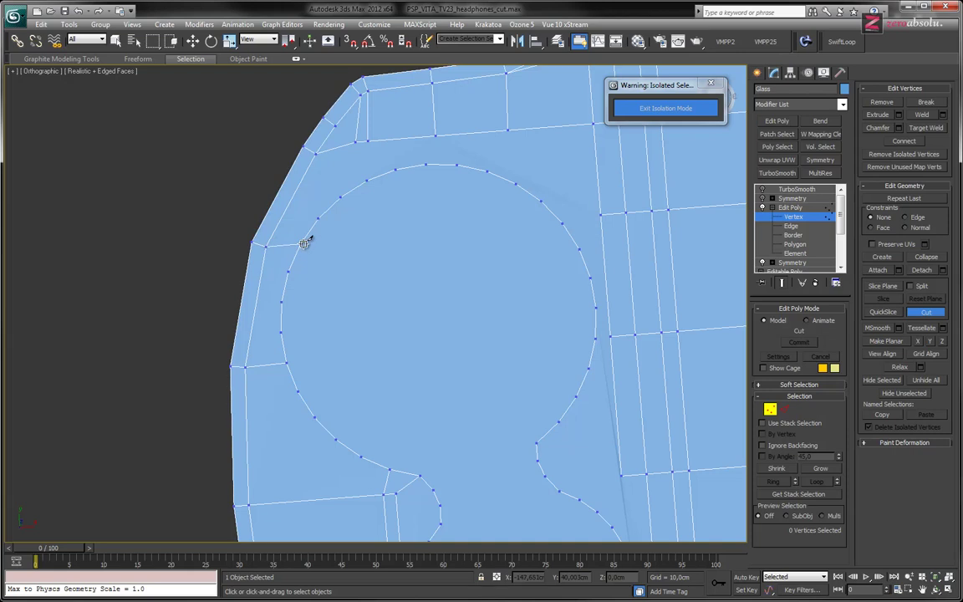
middle_drag(376, 193, 403, 286)
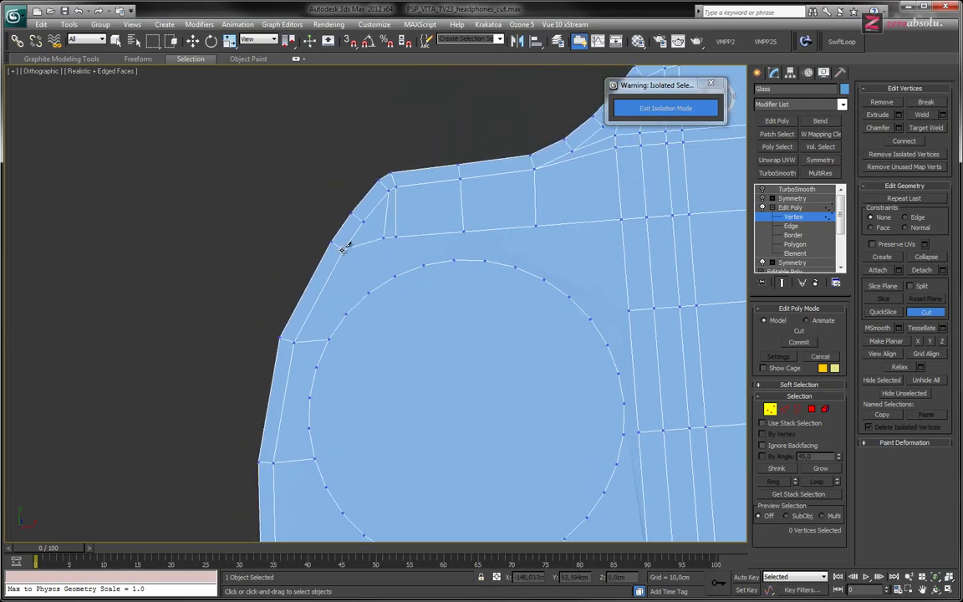
click(368, 290)
click(383, 239)
click(395, 275)
- Cut three edges from the vertices along the opening's top edge down to the top of the large lobe
click(398, 237)
click(423, 265)
click(465, 231)
click(485, 260)
click(537, 224)
click(545, 277)
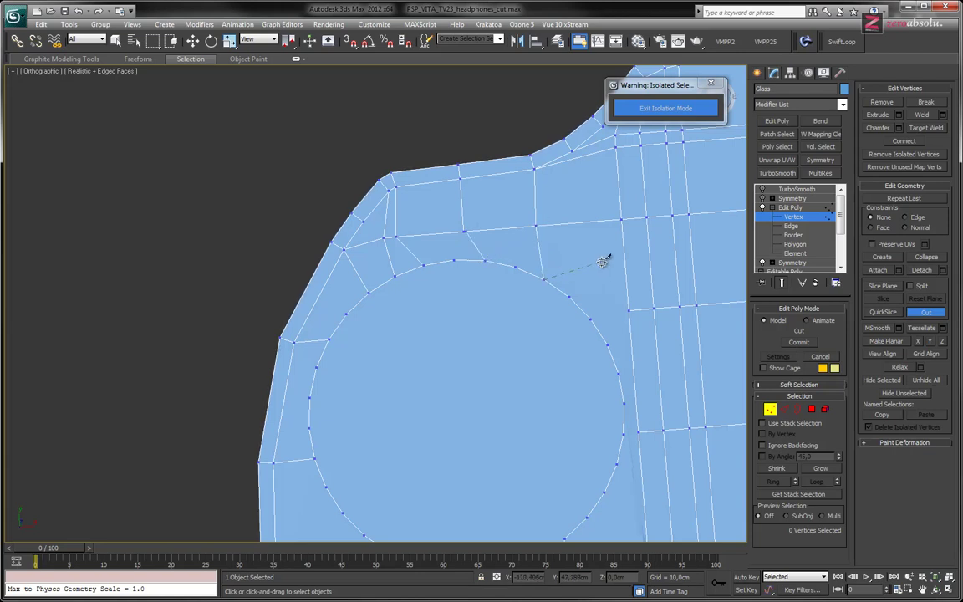
- Cut edges from the opening's upper-right corner and the right-side grid vertices below it to the large lobe's right curve
click(622, 219)
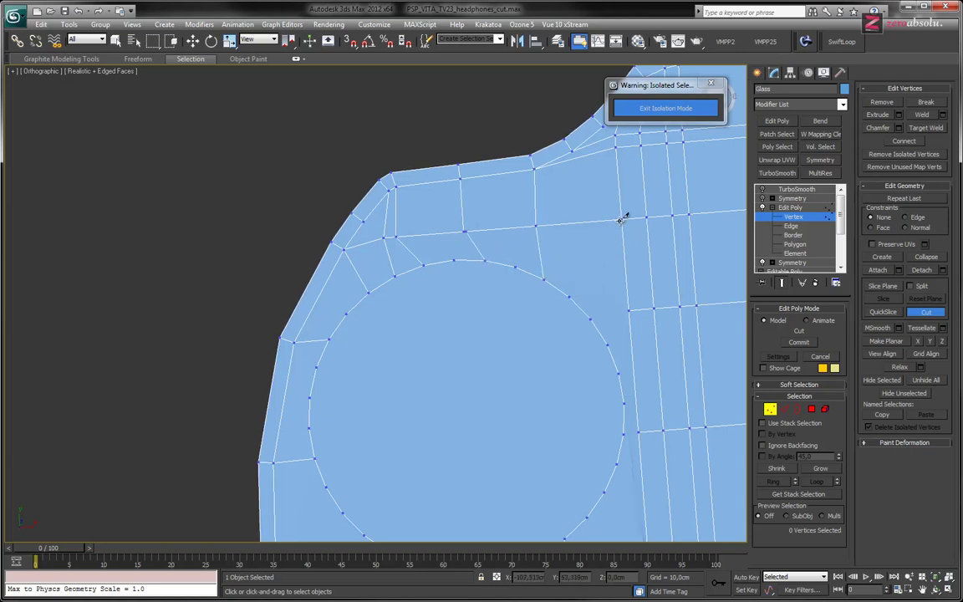
click(627, 311)
click(593, 318)
click(570, 293)
click(623, 219)
middle_drag(560, 366, 469, 329)
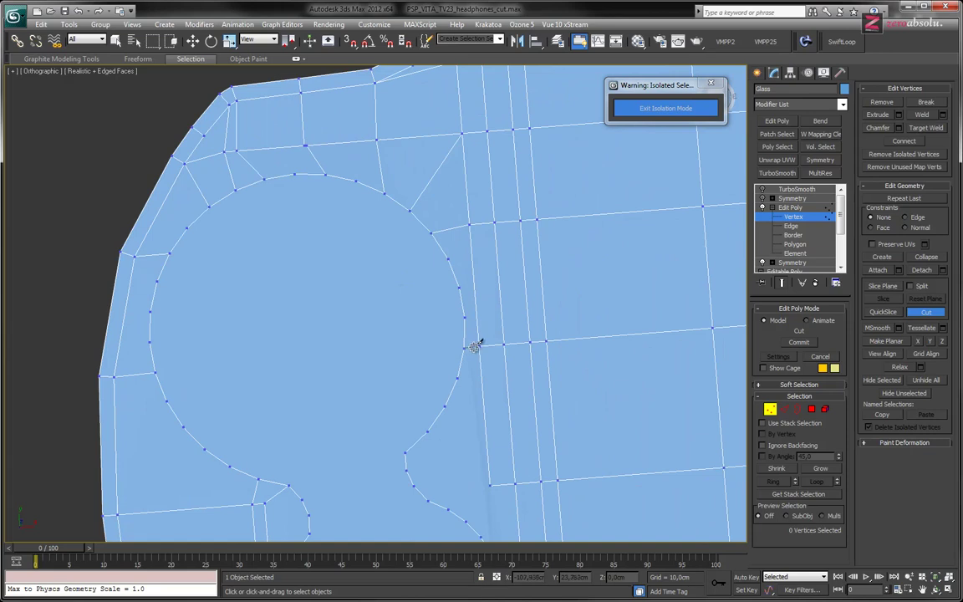
click(483, 345)
- Cut edges from the right side's stepped corner vertices and the grid vertex below to the outline's neck and the small lobe's right curve
middle_drag(473, 348, 449, 302)
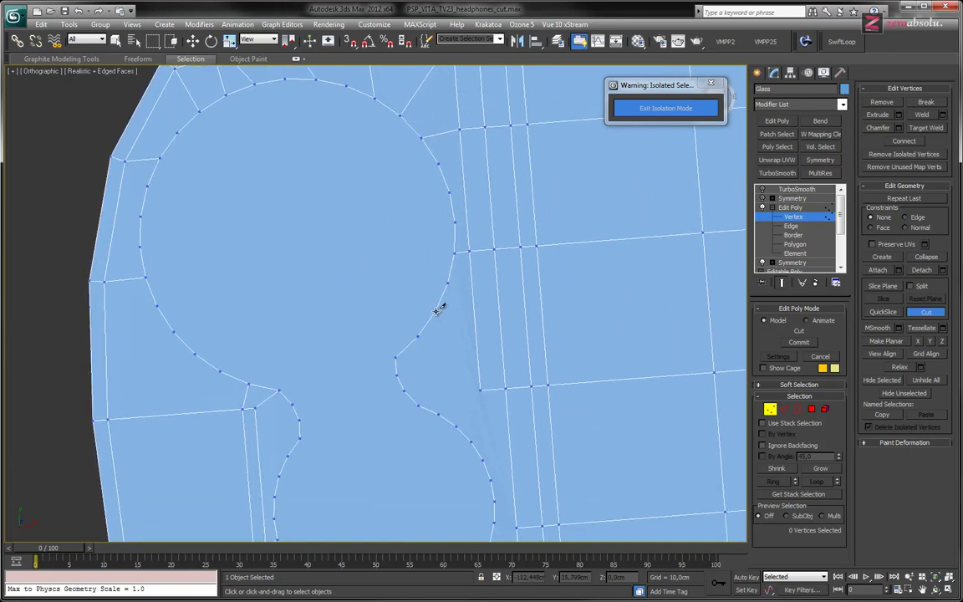
mouse_move(398, 339)
middle_down()
mouse_move(402, 327)
mouse_move(384, 341)
mouse_move(389, 333)
middle_up()
click(482, 369)
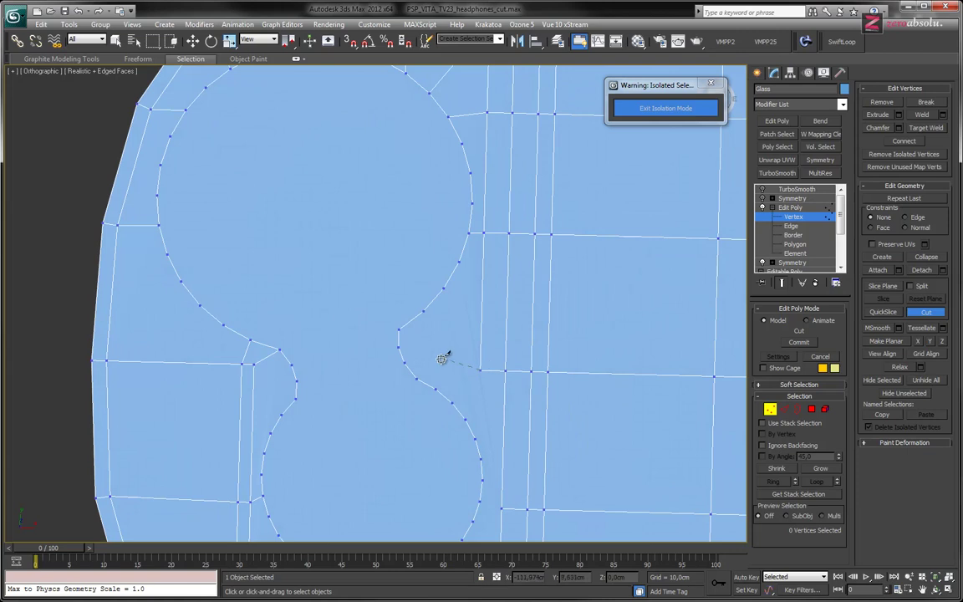
click(405, 362)
middle_drag(449, 293, 442, 216)
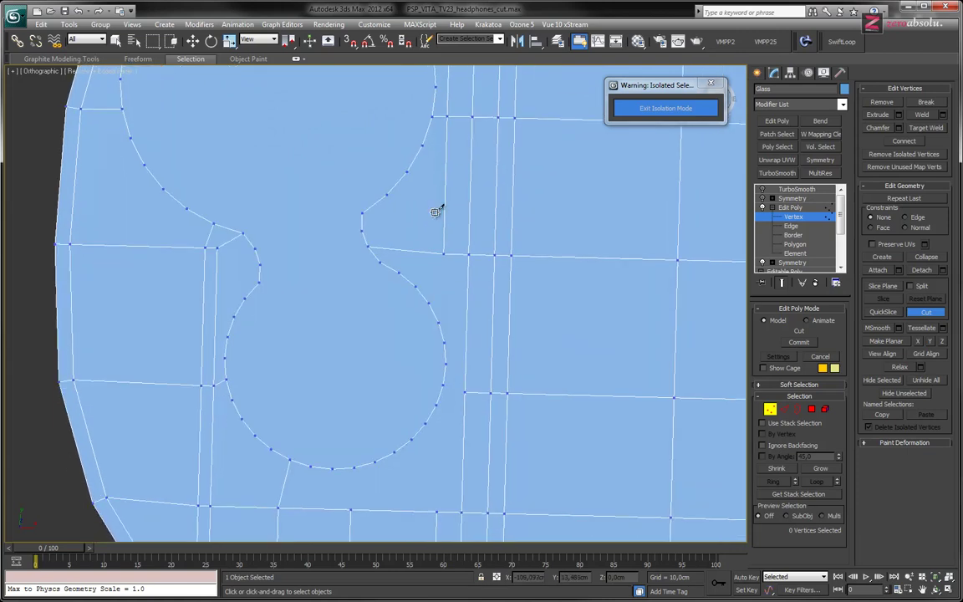
click(468, 254)
click(429, 301)
middle_drag(444, 398, 439, 352)
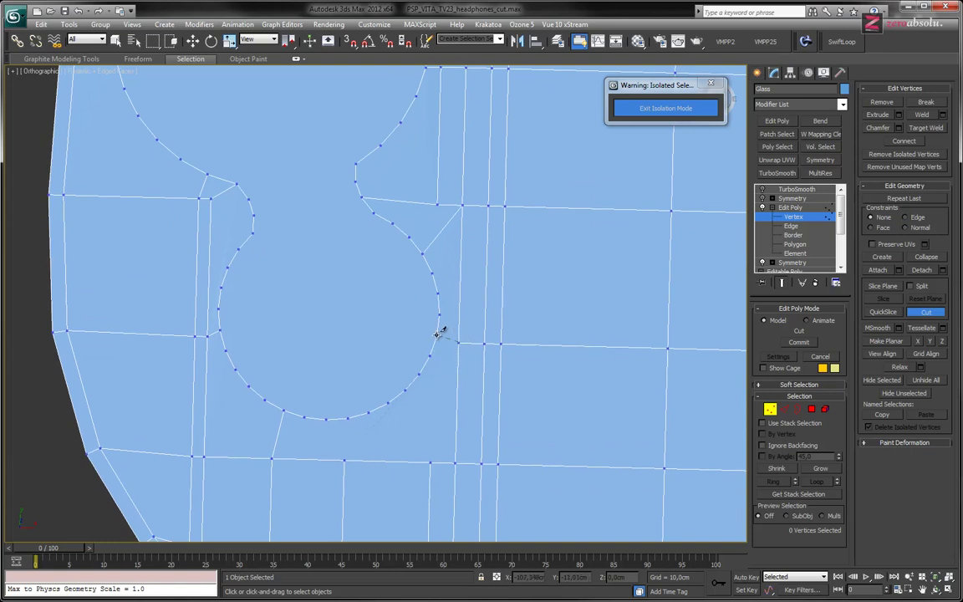
click(437, 334)
right_click(437, 334)
- Cut three edges from the lower-right corner and bottom edge vertices up to the small lobe's lower curve
click(454, 462)
click(405, 390)
right_click(404, 391)
click(430, 462)
click(389, 403)
right_click(388, 402)
click(346, 459)
click(350, 418)
right_click(350, 418)
alt+middle_drag(390, 452, 390, 421)
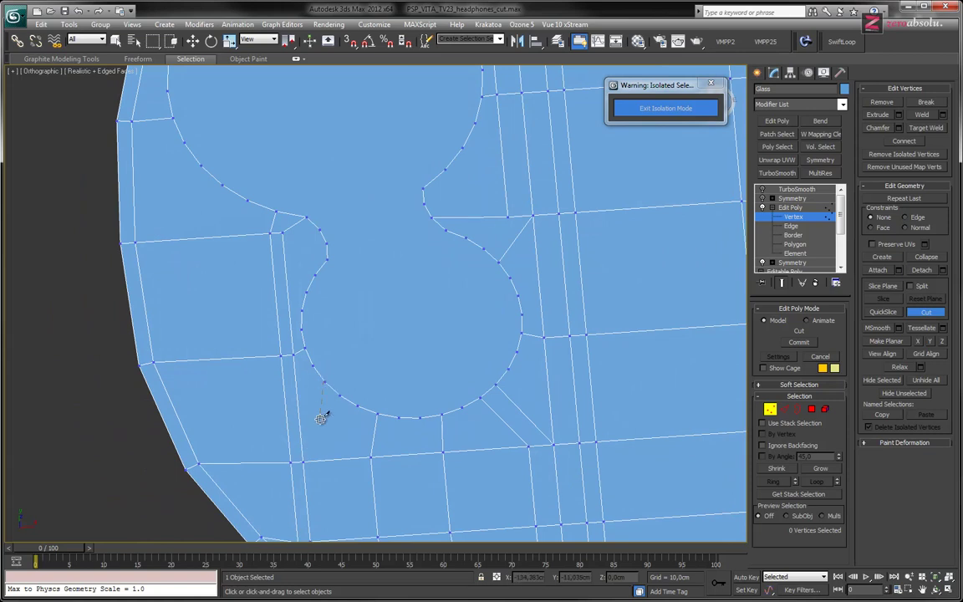
click(312, 370)
click(304, 459)
scroll(301, 359, up, 3)
scroll(331, 344, up, 3)
key(ctrl+z)
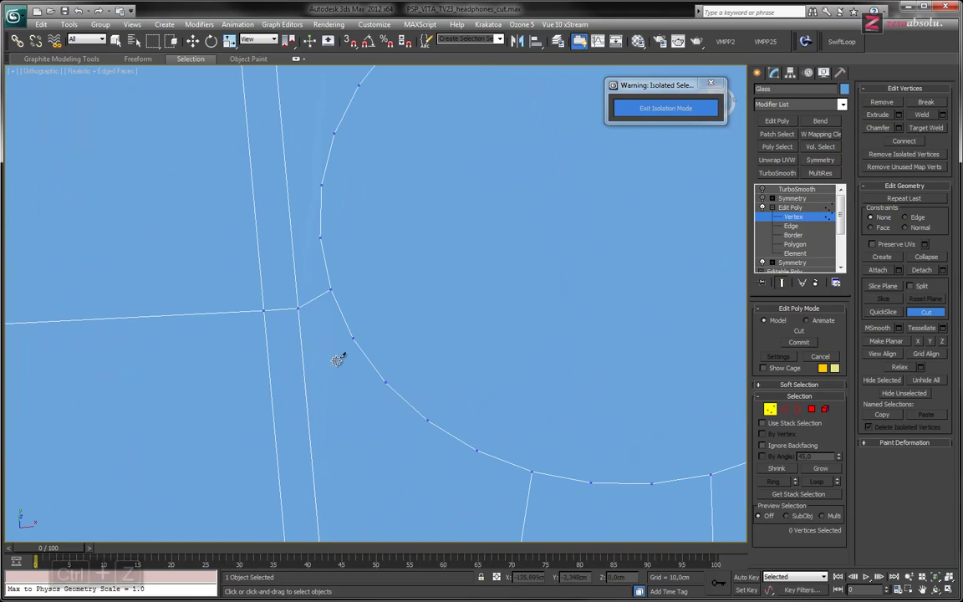
- Cut three edges fanning from the left block's lower-right corner vertex to every second vertex of the small lobe's lower-left curve
middle_drag(361, 343, 364, 213)
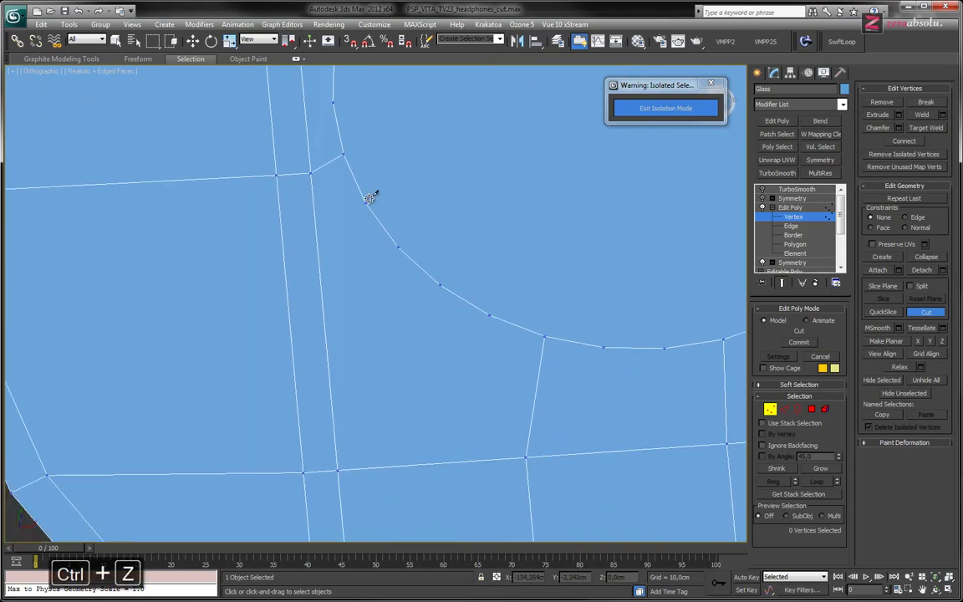
click(365, 203)
click(337, 469)
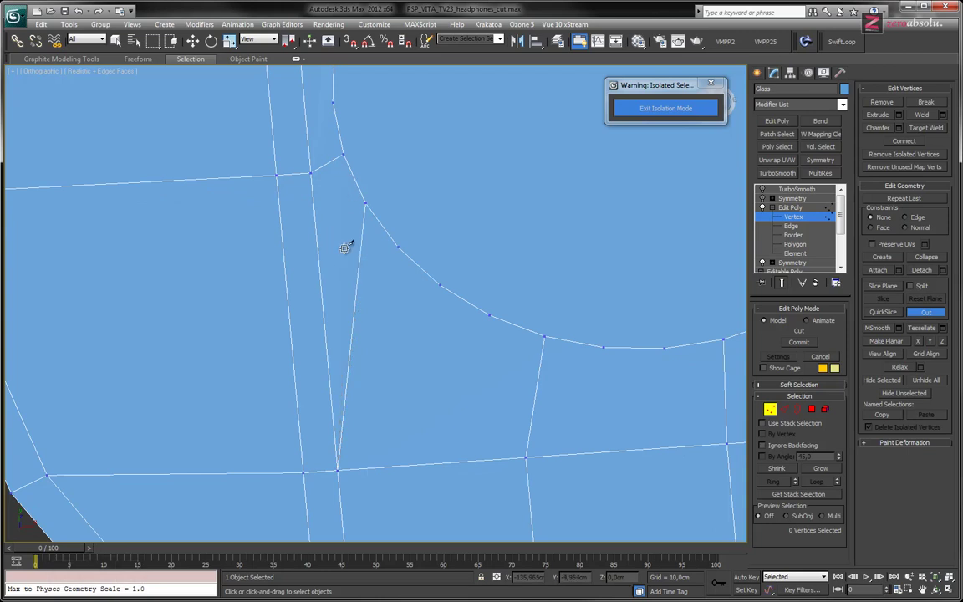
click(338, 469)
click(338, 470)
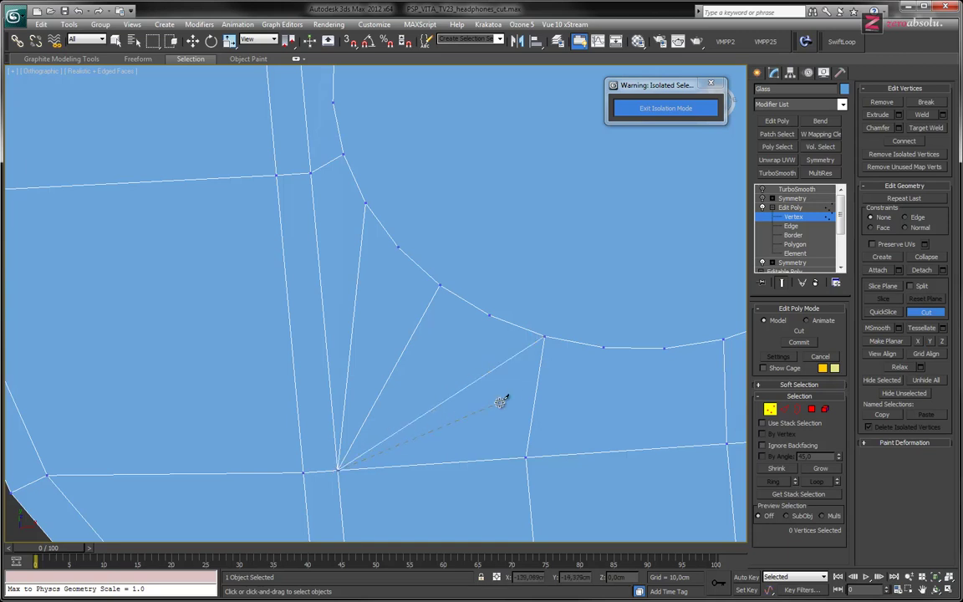
middle_drag(481, 387, 291, 341)
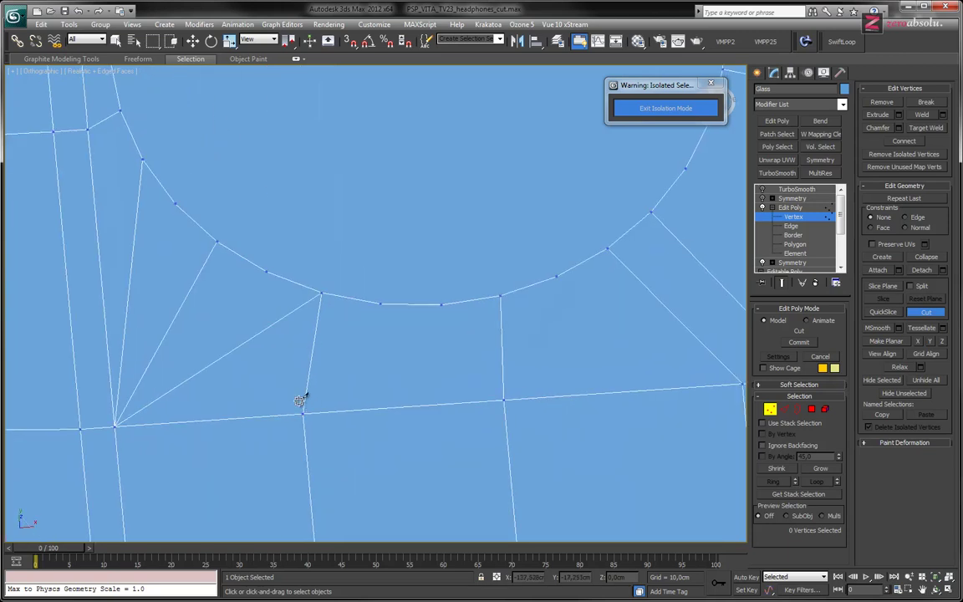
right_click(300, 351)
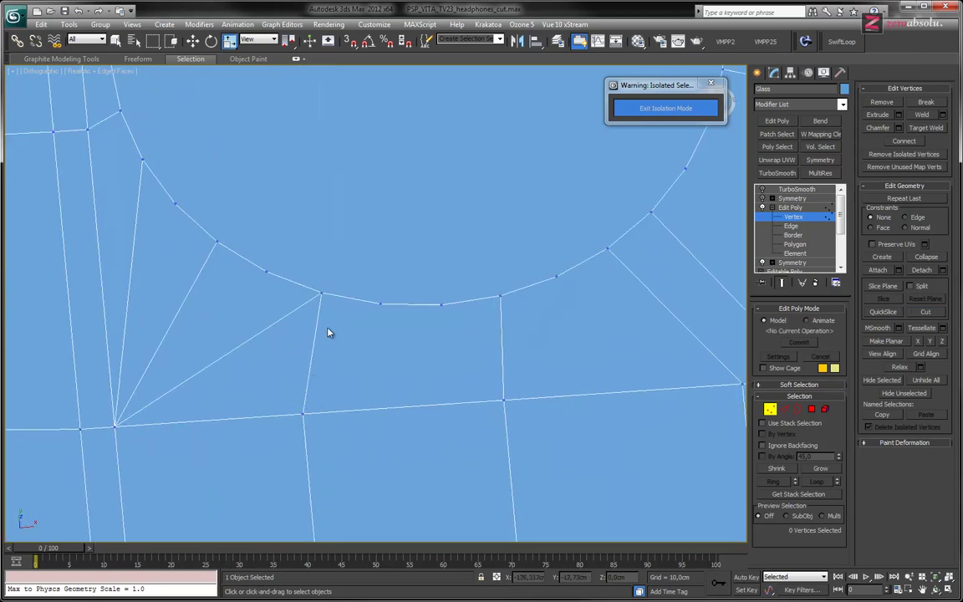
- Remove the edge joining the small lobe's lower-left curve to the first inner vertex of the opening's bottom edge
key(2)
click(311, 359)
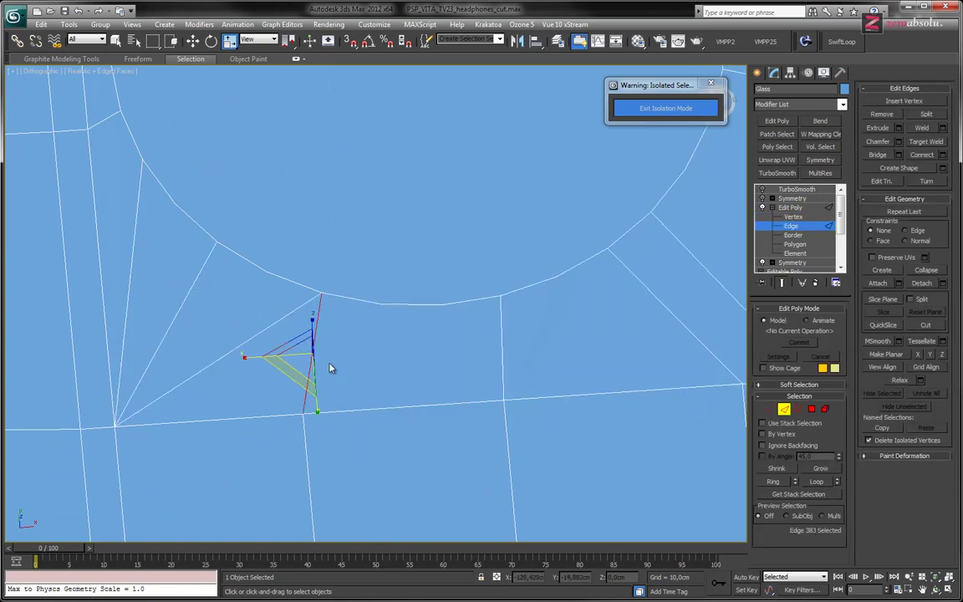
key(ctrl+z)
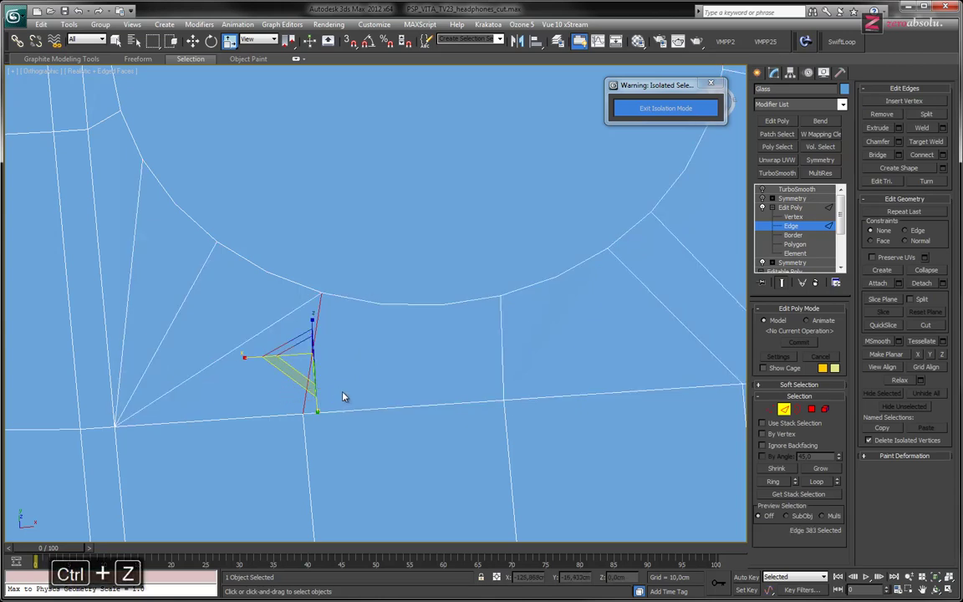
key(BackSpace)
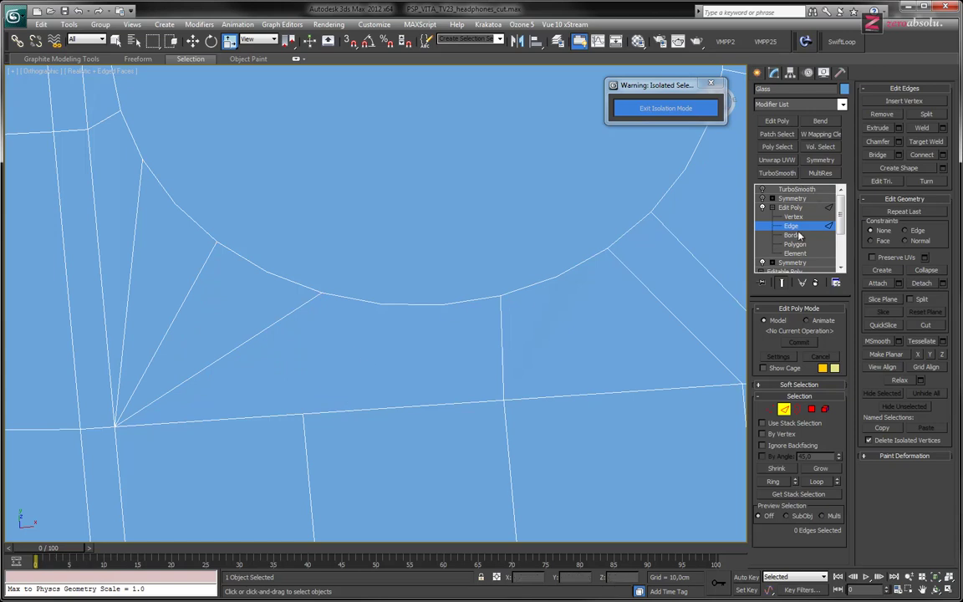
- Cut a replacement edge from that bottom edge vertex to the next vertex along the small lobe's curve
click(796, 217)
key(alt+c)
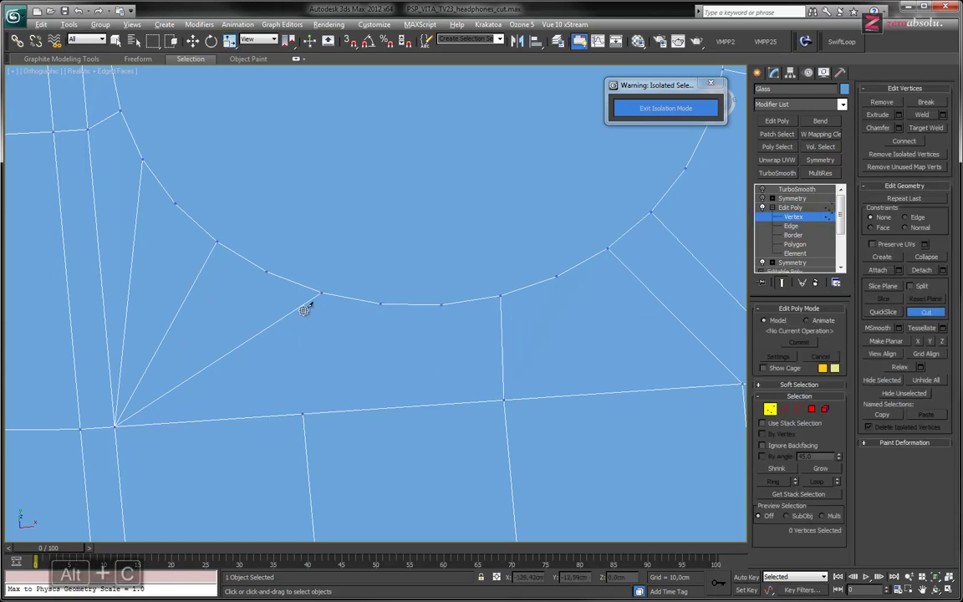
click(380, 305)
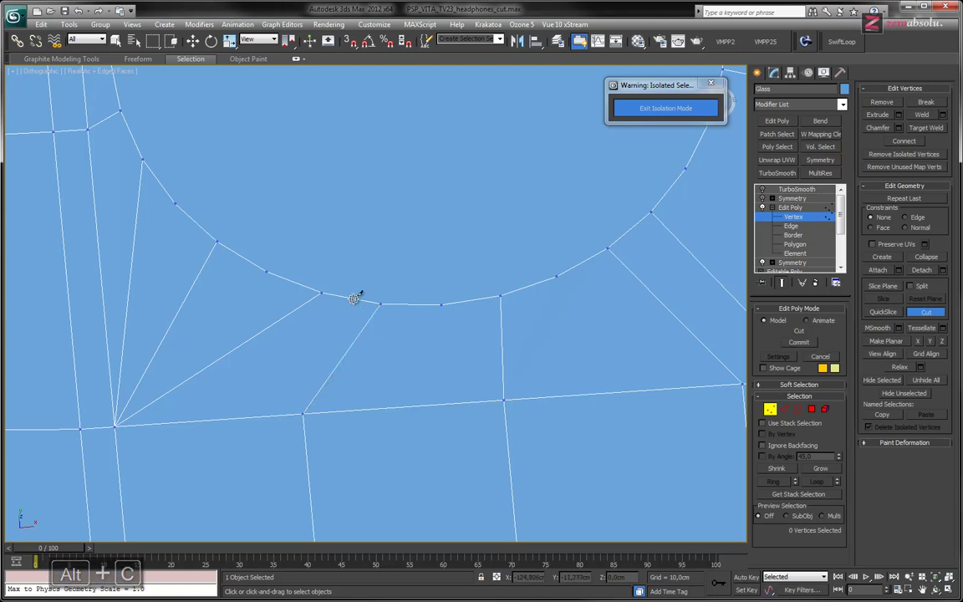
- Cut two diagonal edges from the curve vertex above the middle bottom edge vertex to the bottom vertices on either side
scroll(403, 289, down, 5)
alt+middle_drag(396, 298, 362, 313)
scroll(363, 320, up, 5)
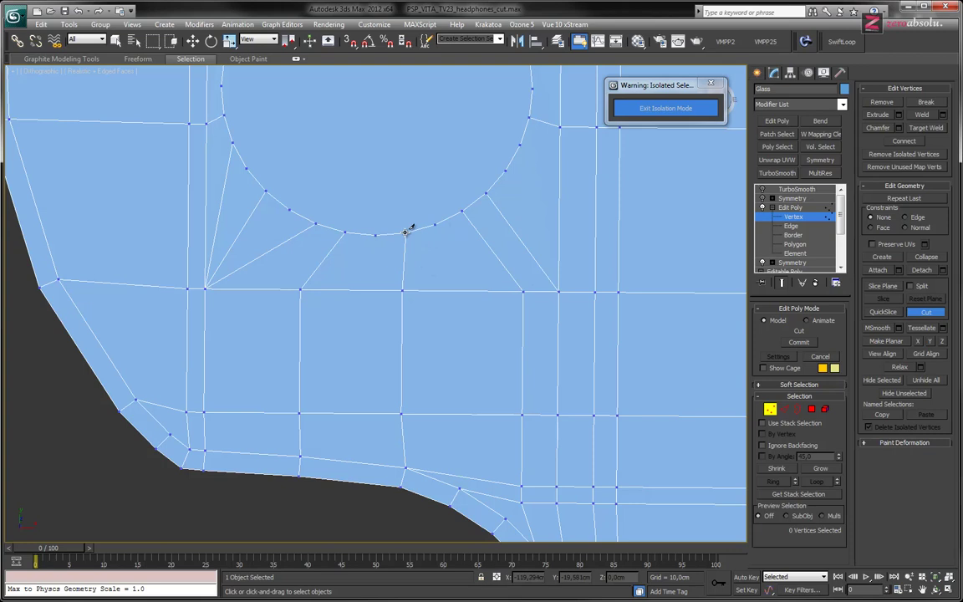
click(303, 289)
click(406, 234)
click(525, 290)
right_click(414, 268)
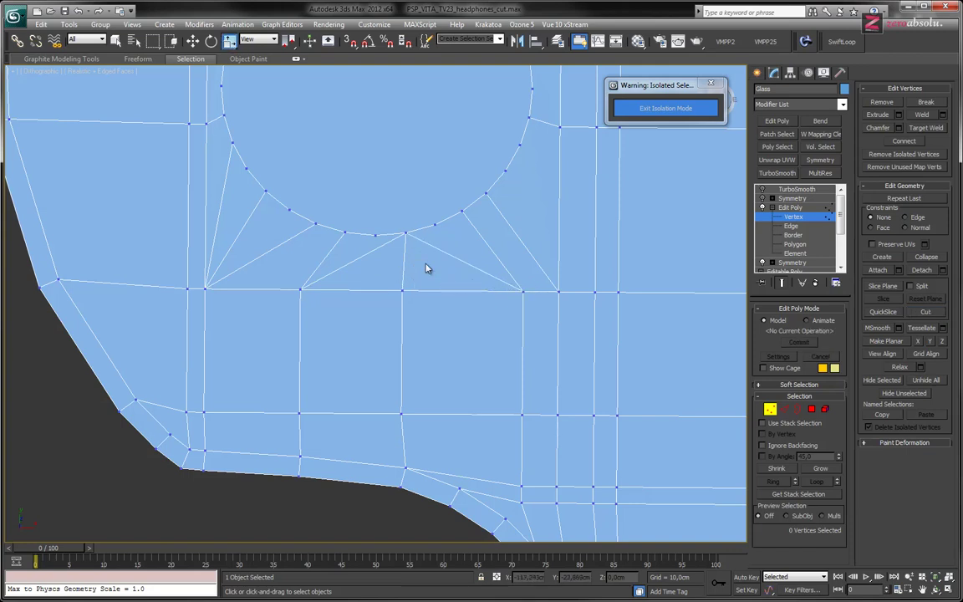
- Remove the vertical edge joining the small lobe's bottom curve to the middle vertex of the opening's bottom edge
key(2)
drag(412, 268, 402, 270)
key(ctrl+z)
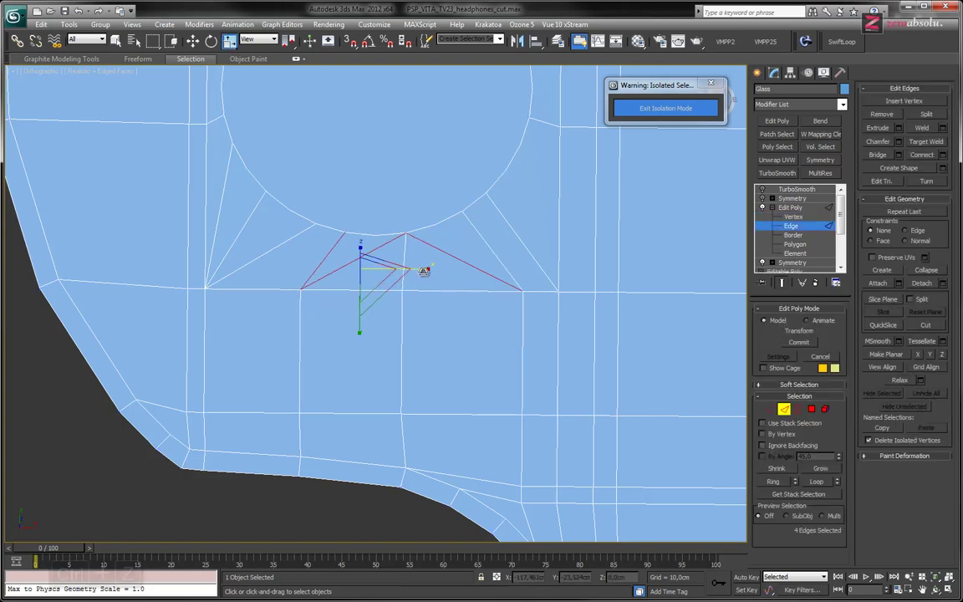
key(q)
click(393, 277)
click(406, 275)
key(BackSpace)
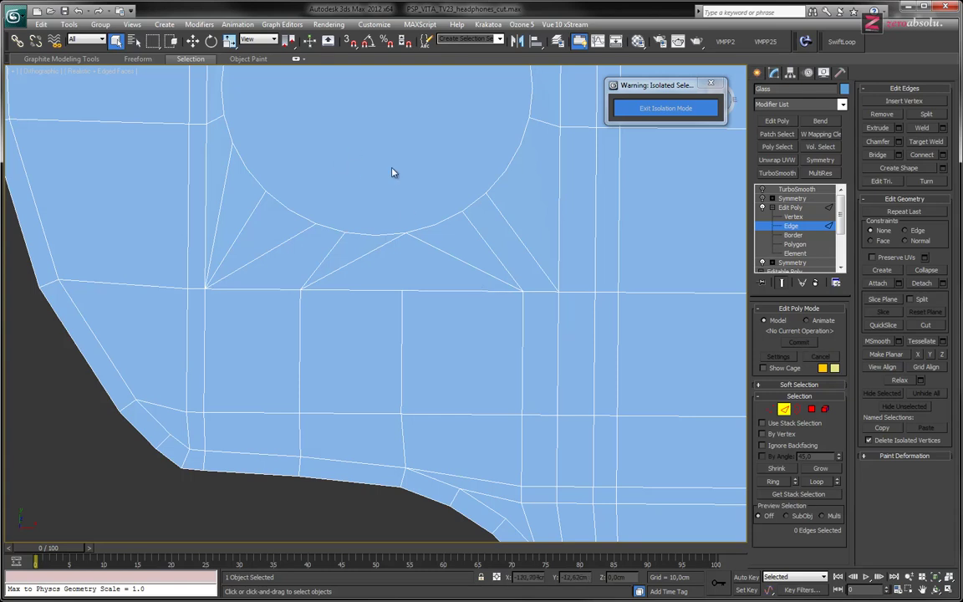
- Move the middle vertex of the opening's bottom edge down about 0.8 cm, away from the small lobe
middle_drag(477, 283, 462, 302)
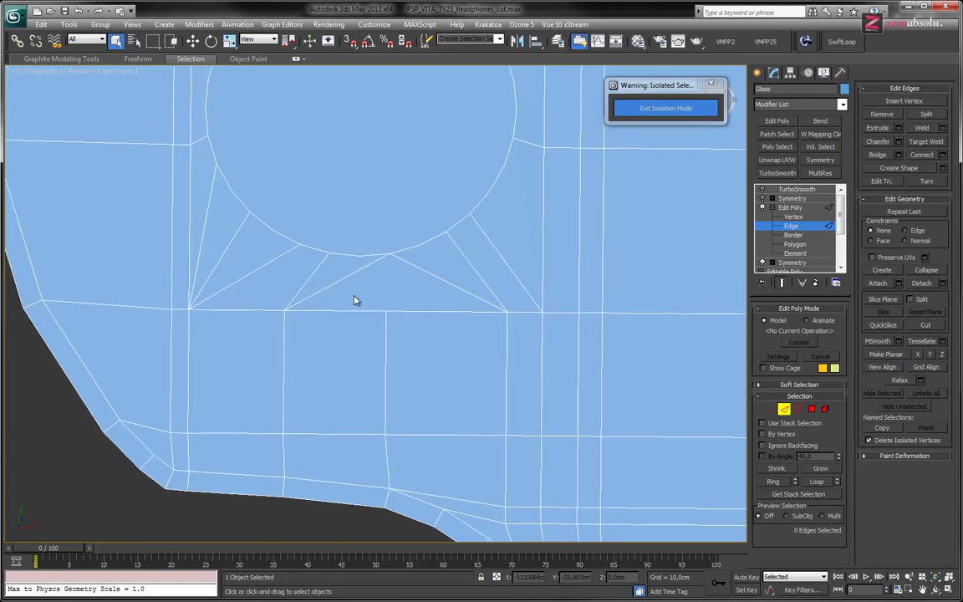
key(1)
click(387, 311)
key(w)
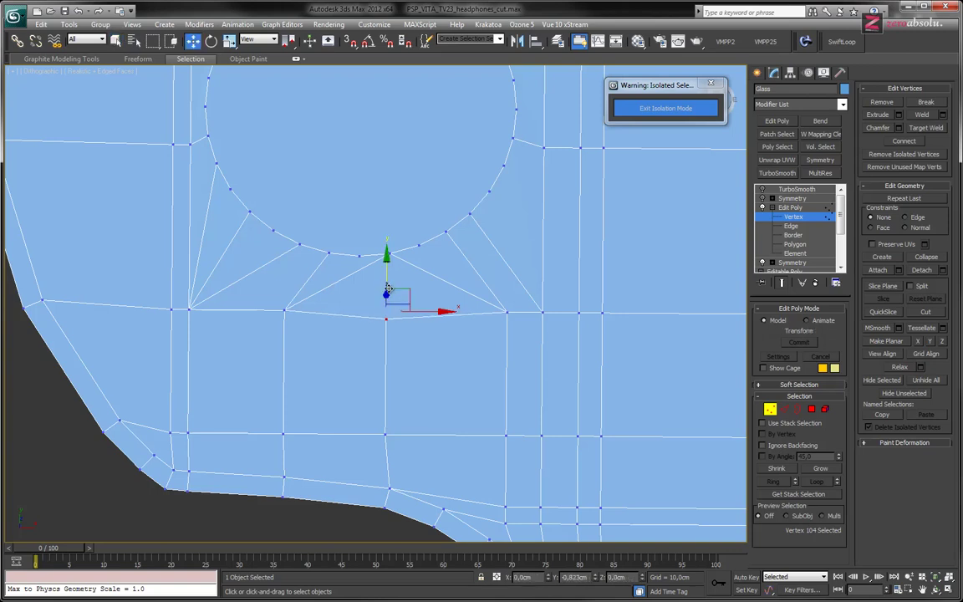
- Cut an edge from the small lobe's lower-right curve to the grid vertex at the opening's lower-right corner
middle_drag(448, 256, 423, 297)
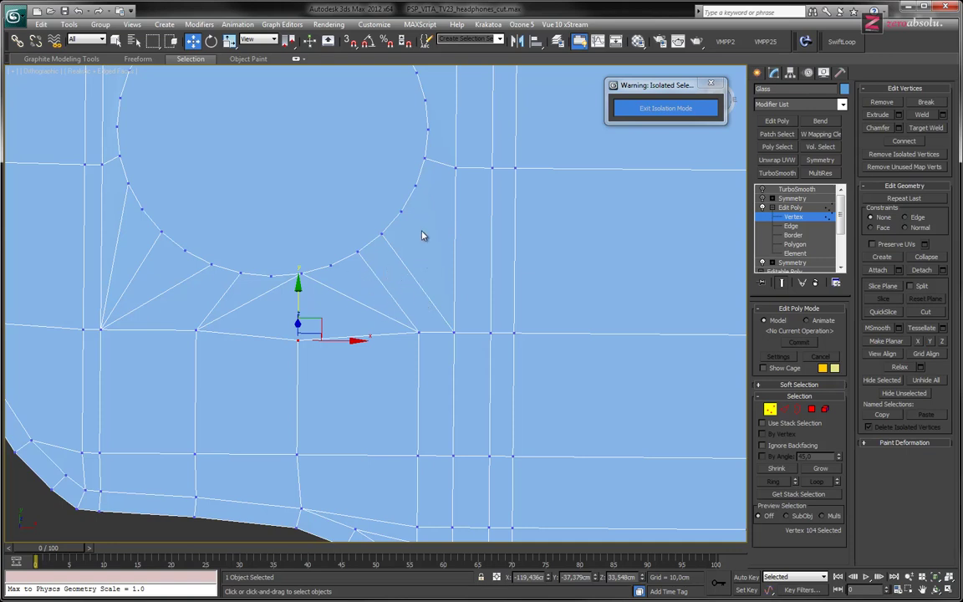
key(alt+c)
click(415, 186)
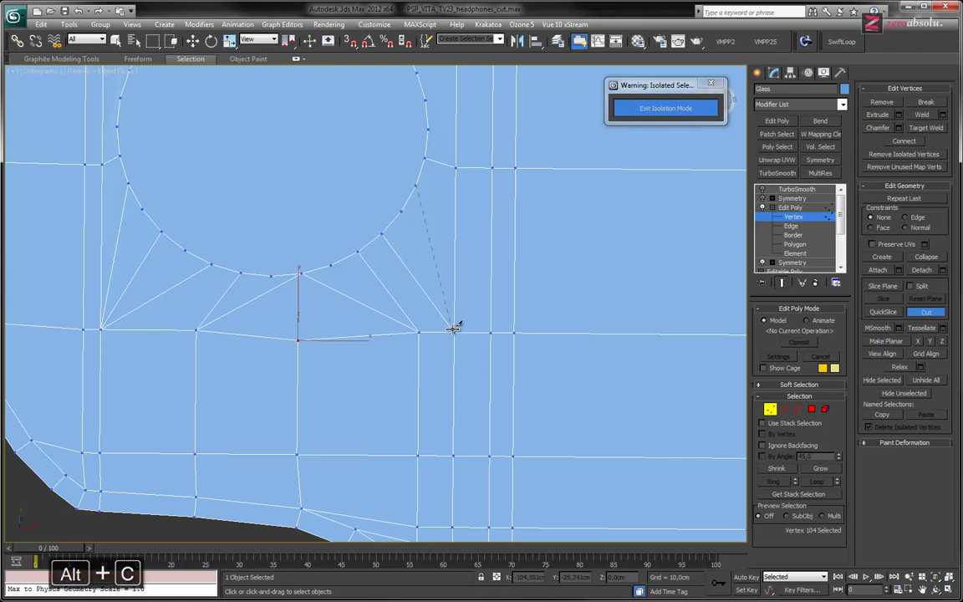
click(454, 331)
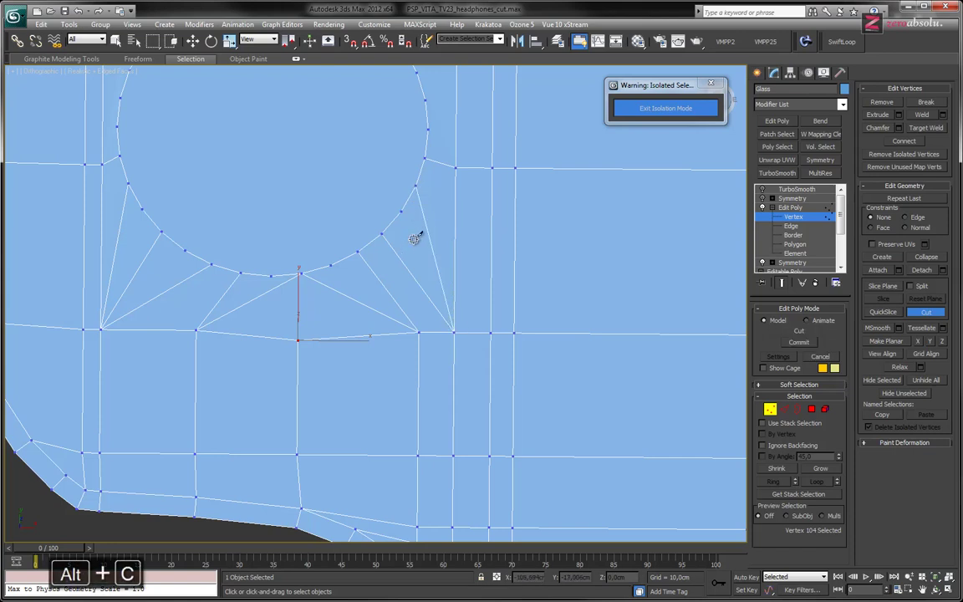
- Cut an edge from the small lobe's right side up to the inner grid corner vertex beside the neck
middle_drag(439, 159, 419, 365)
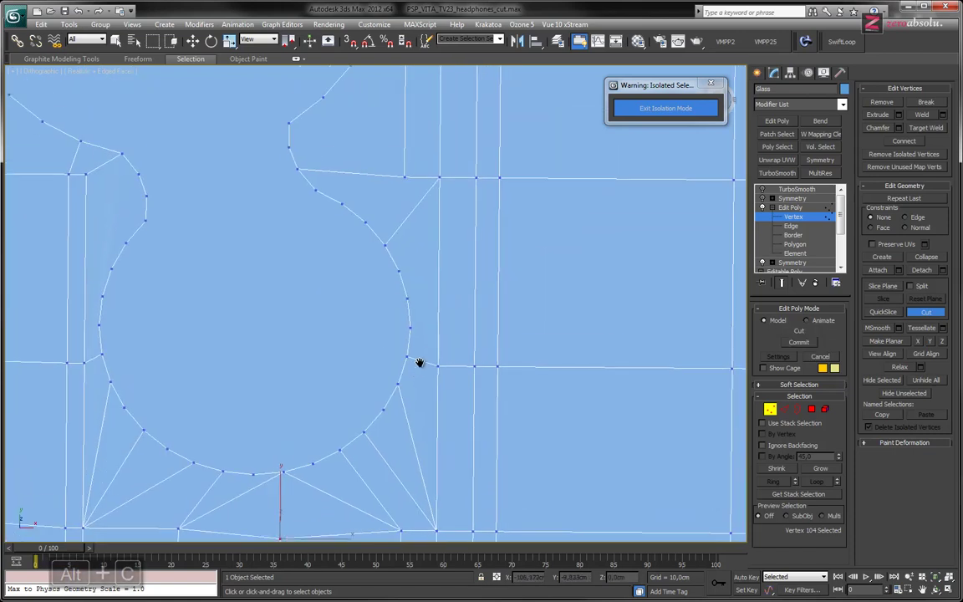
click(407, 311)
click(439, 191)
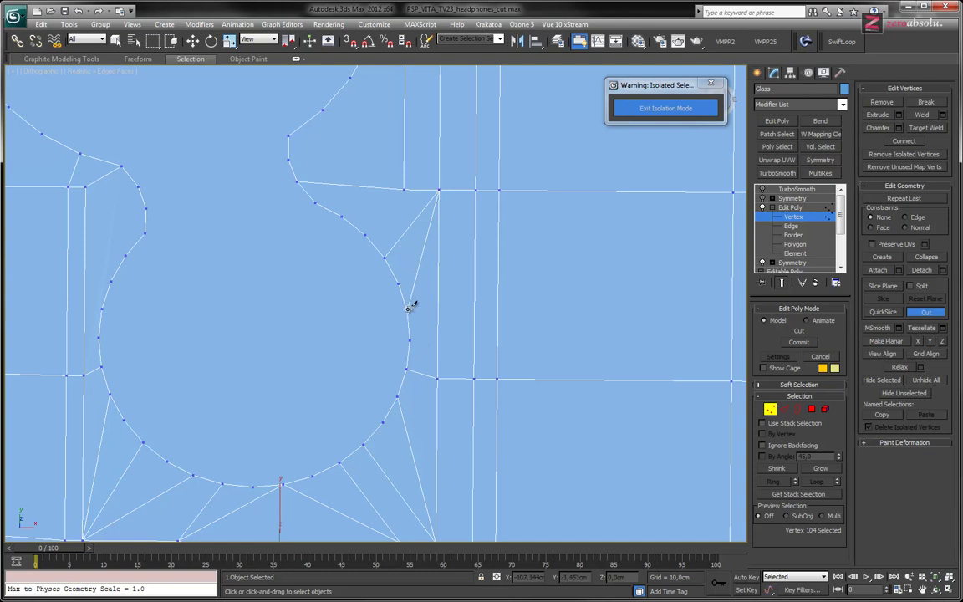
- Cut two edges from the small lobe's upper-right curve vertices to the two neighbouring grid vertices beside the neck
middle_drag(407, 311, 391, 264)
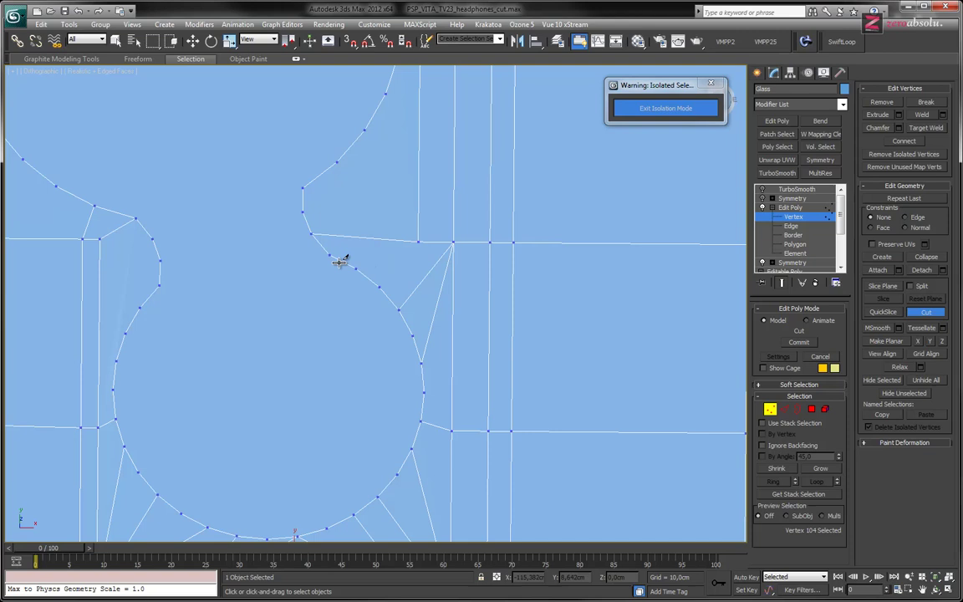
click(356, 267)
click(379, 286)
click(452, 242)
right_click(453, 243)
right_click(416, 286)
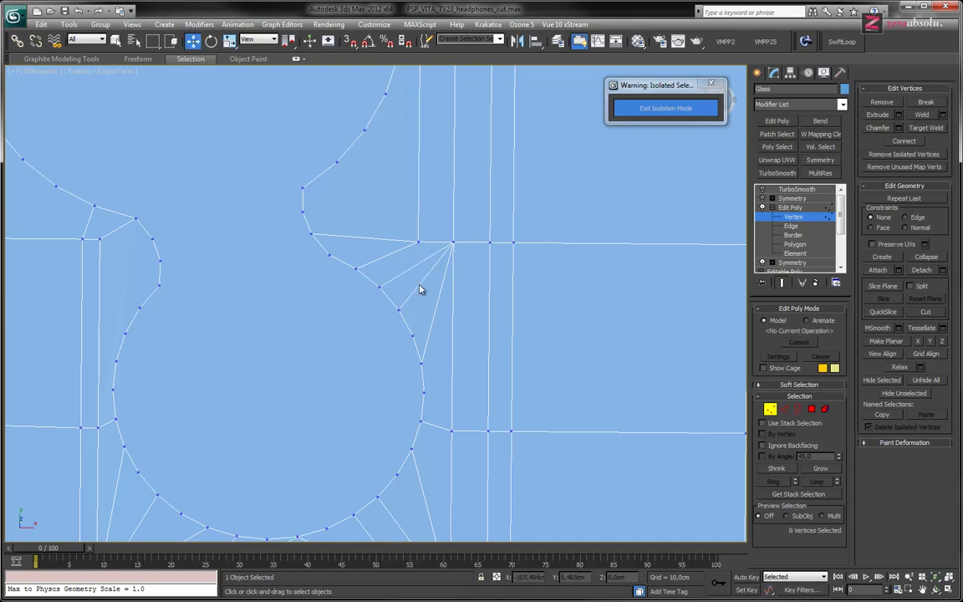
- Remove the two lowest edges fanning from the grid corner vertex beside the neck to the small lobe's right curve
key(2)
click(417, 288)
key(ctrl+BackSpace)
key(ctrl+z)
key(BackSpace)
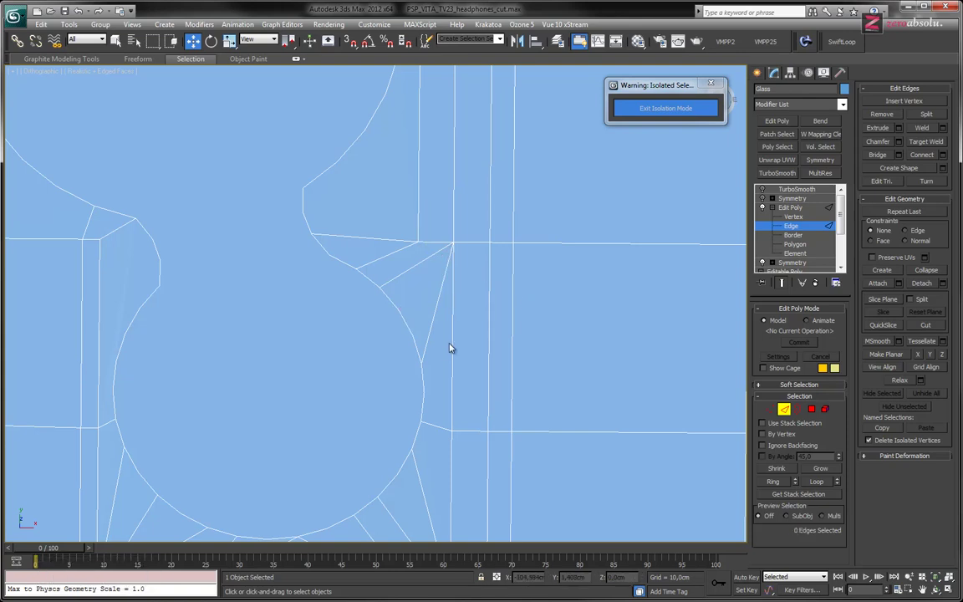
key(1)
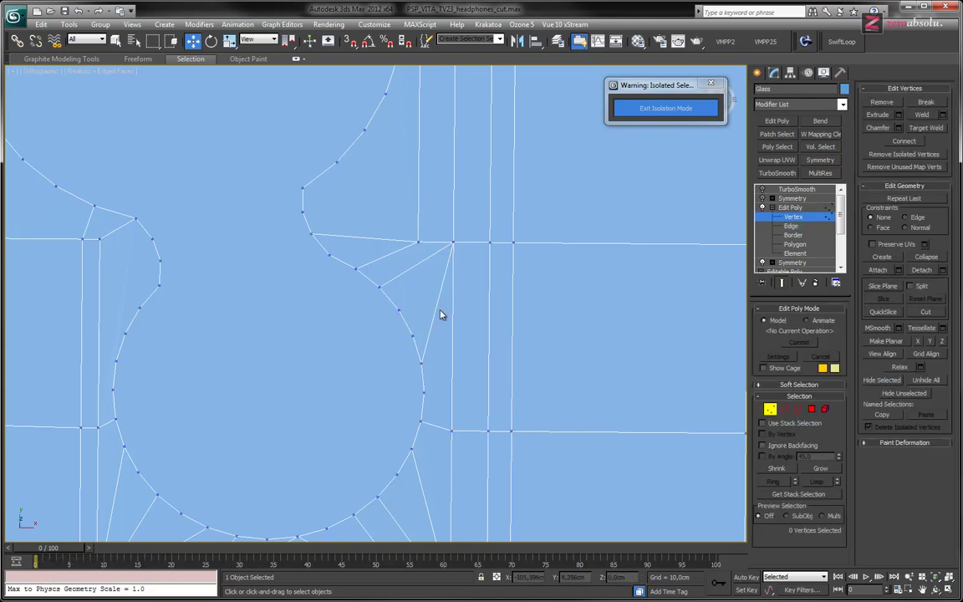
key(alt)
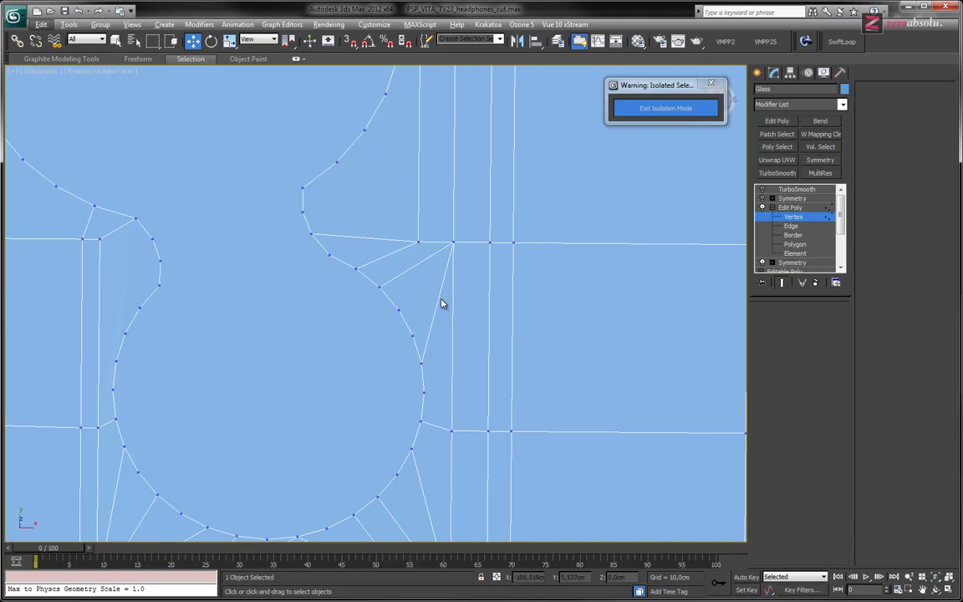
key(2)
click(441, 303)
key(BackSpace)
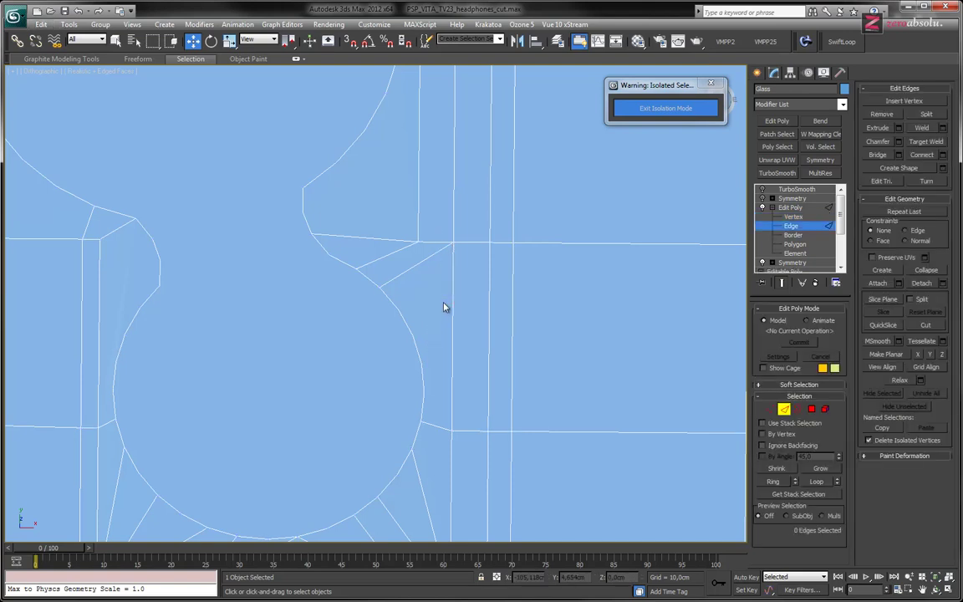
- Cut an edge from that grid corner to the second-lowest upper-right curve vertex, and another from the vertex below to the lower grid vertex
key(1)
key(alt+c)
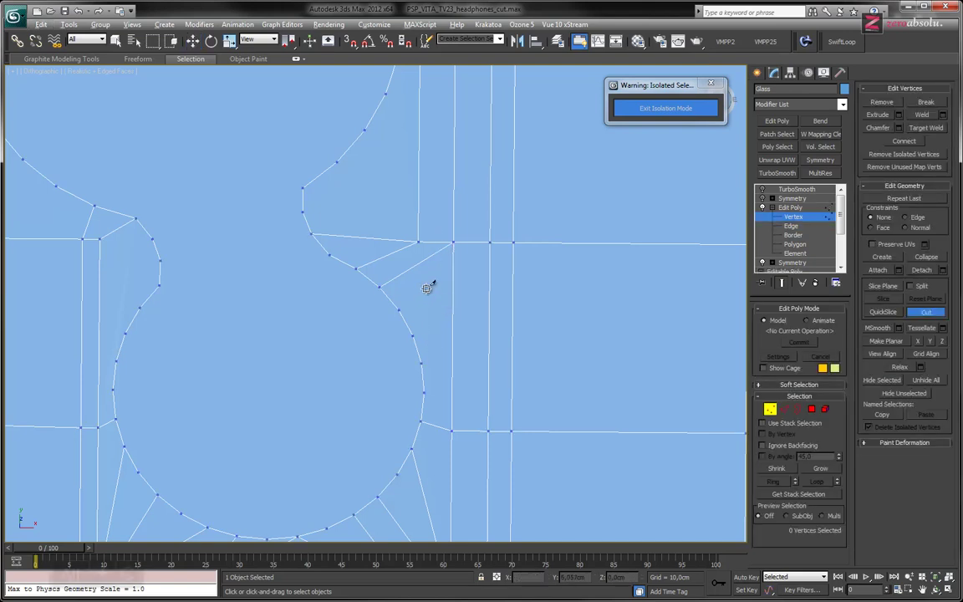
click(453, 243)
click(414, 335)
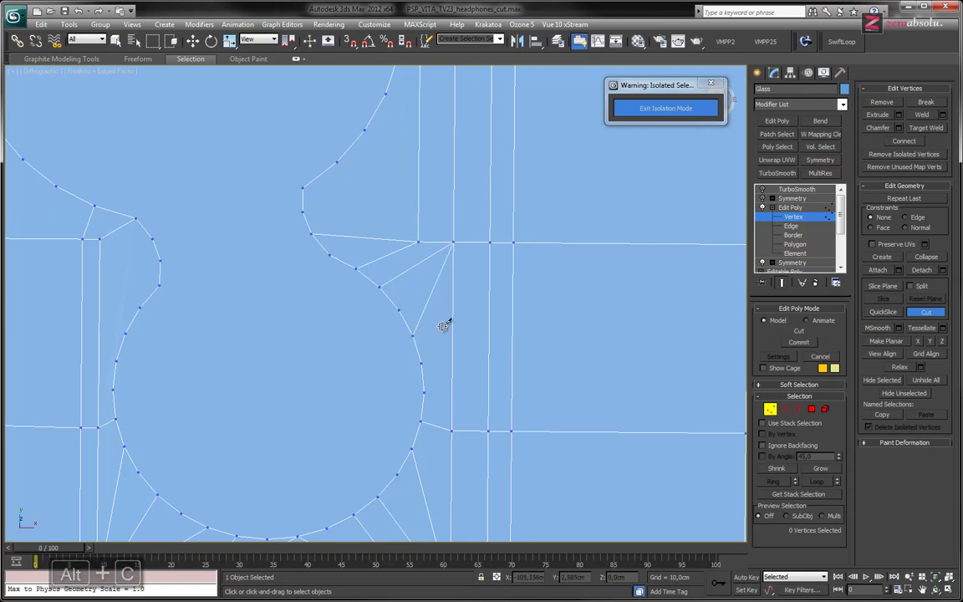
click(423, 364)
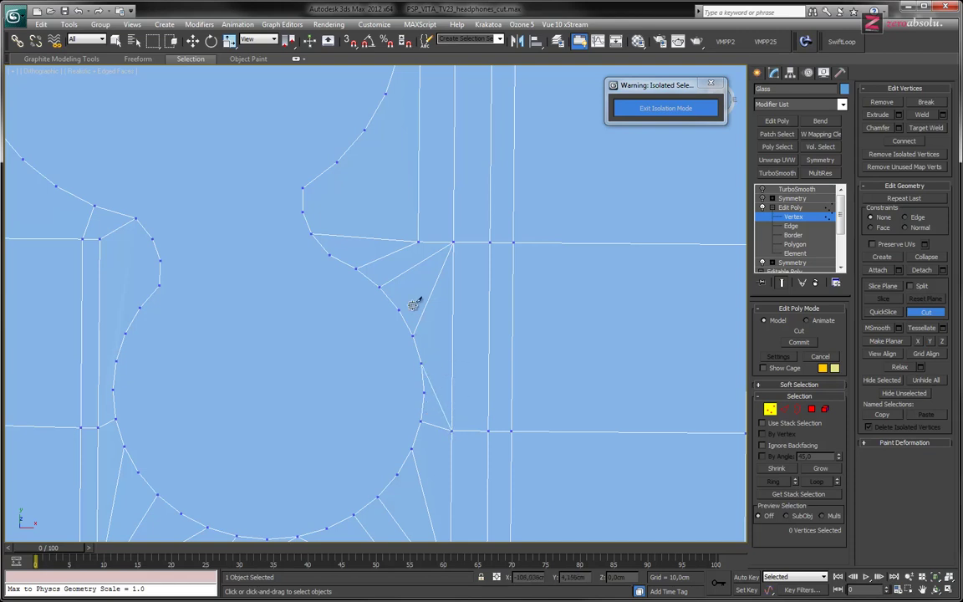
- Cut two edges from the grid vertex nearest the neck, one to the neck's upper vertex and one to the large lobe's lower-right curve
middle_drag(317, 303, 339, 313)
click(335, 304)
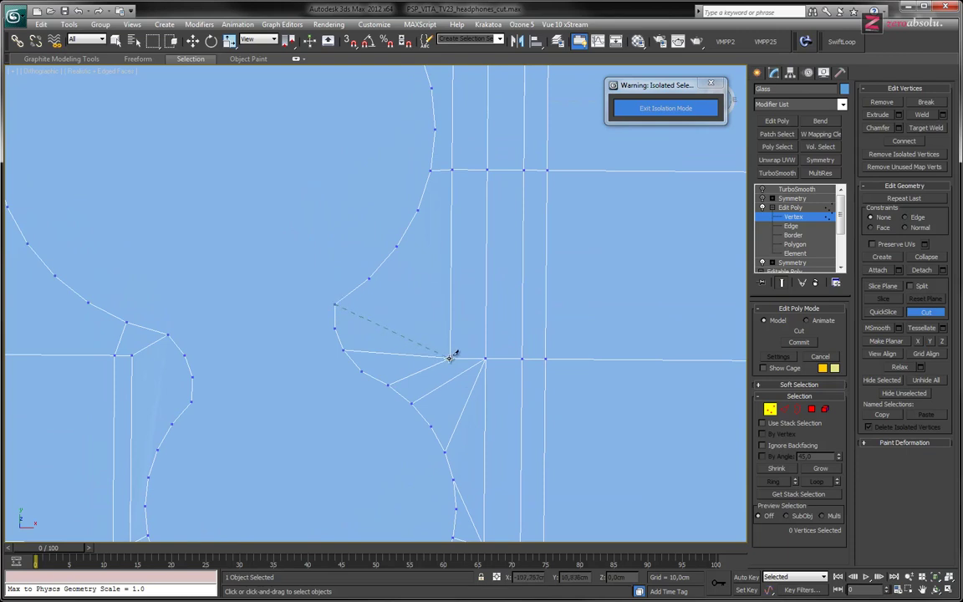
click(451, 358)
click(398, 245)
click(450, 358)
right_click(427, 212)
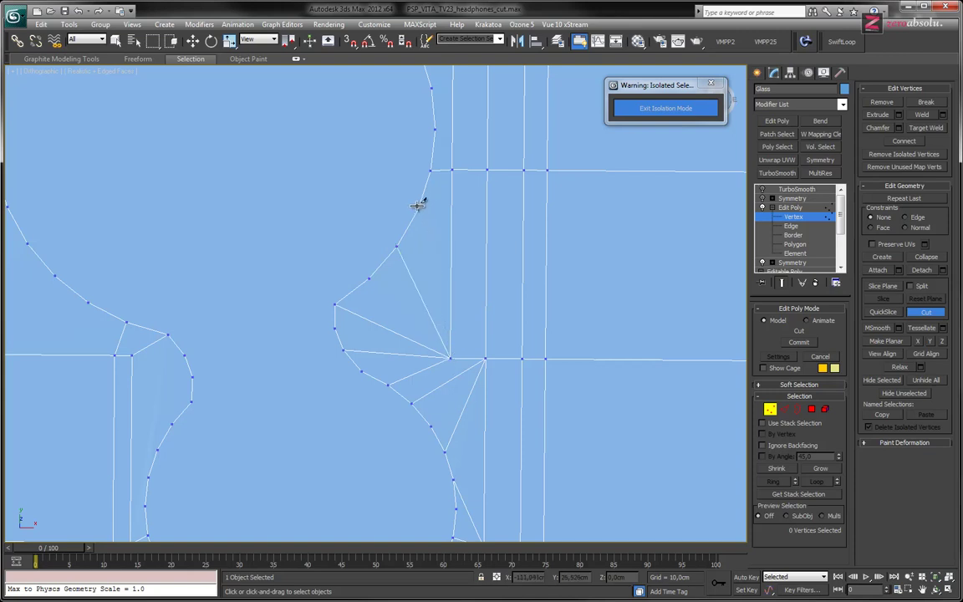
- Cut an edge from the large lobe's lower-right curve vertex to the nearest grid vertex on the horizontal line above
click(418, 209)
scroll(390, 230, down, 4)
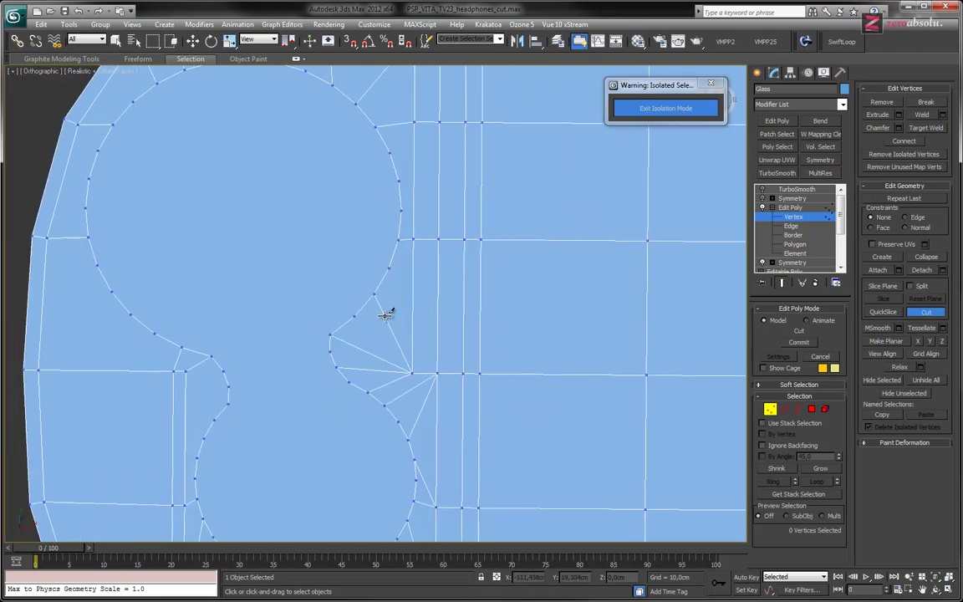
click(390, 267)
click(413, 239)
- Remove the short horizontal edge between the large lobe's right side and the adjacent grid vertex
scroll(425, 253, up, 3)
scroll(426, 253, up, 2)
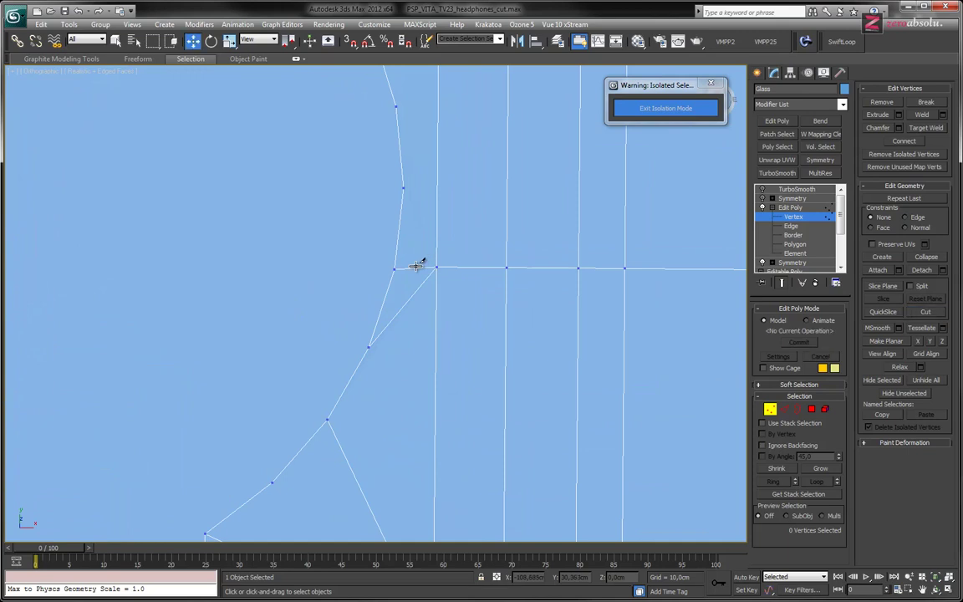
key(2)
click(417, 270)
click(416, 276)
scroll(418, 276, down, 4)
- Cut two edges from adjacent vertices on the large lobe's right side, one to the grid vertex below and one to the grid vertex above
key(1)
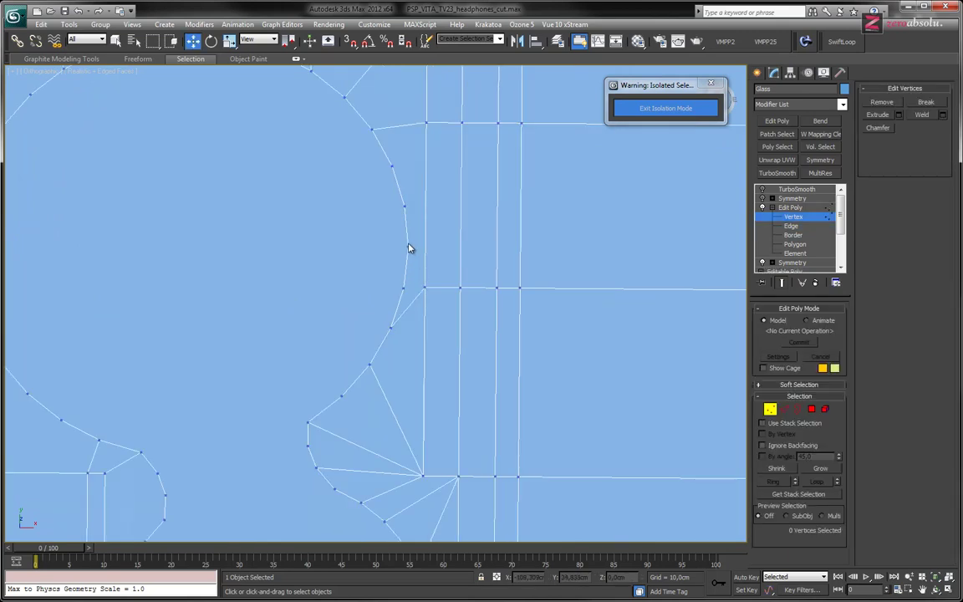
key(alt+c)
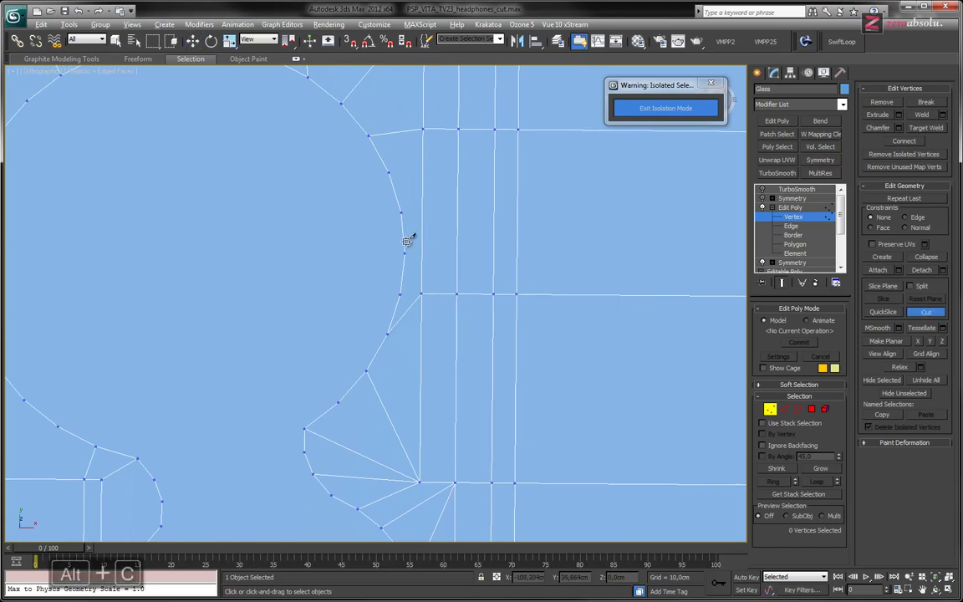
click(405, 253)
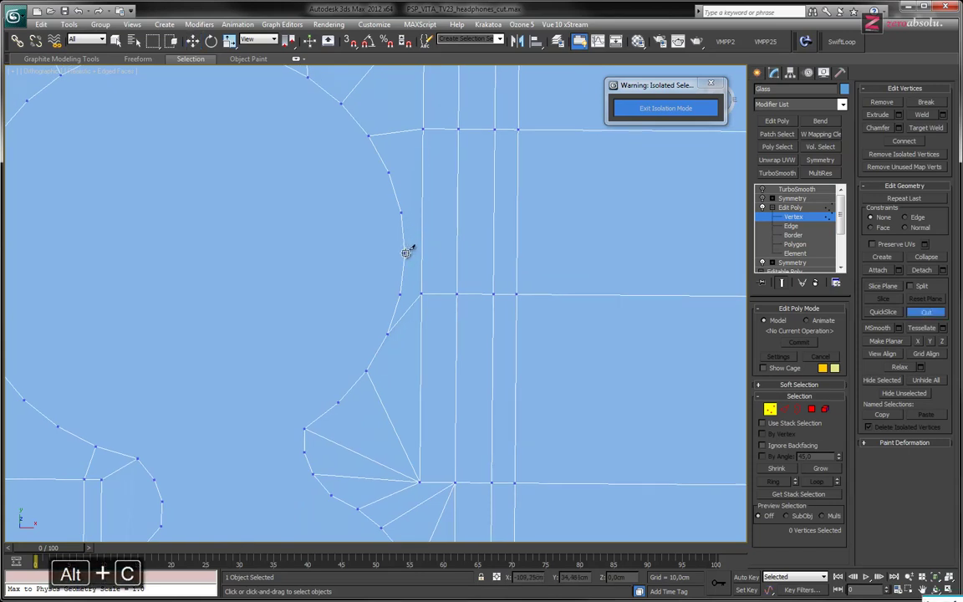
click(423, 292)
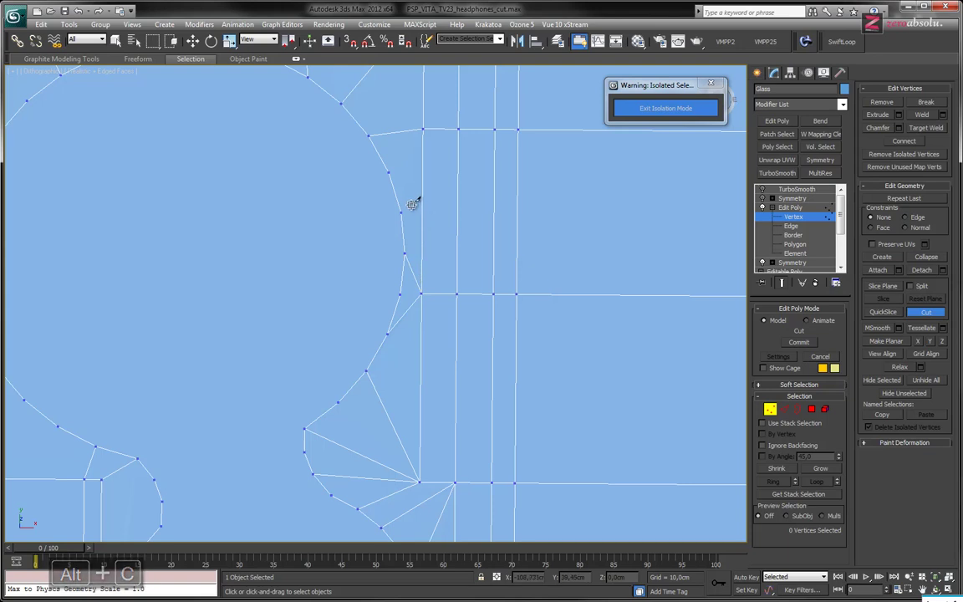
click(402, 212)
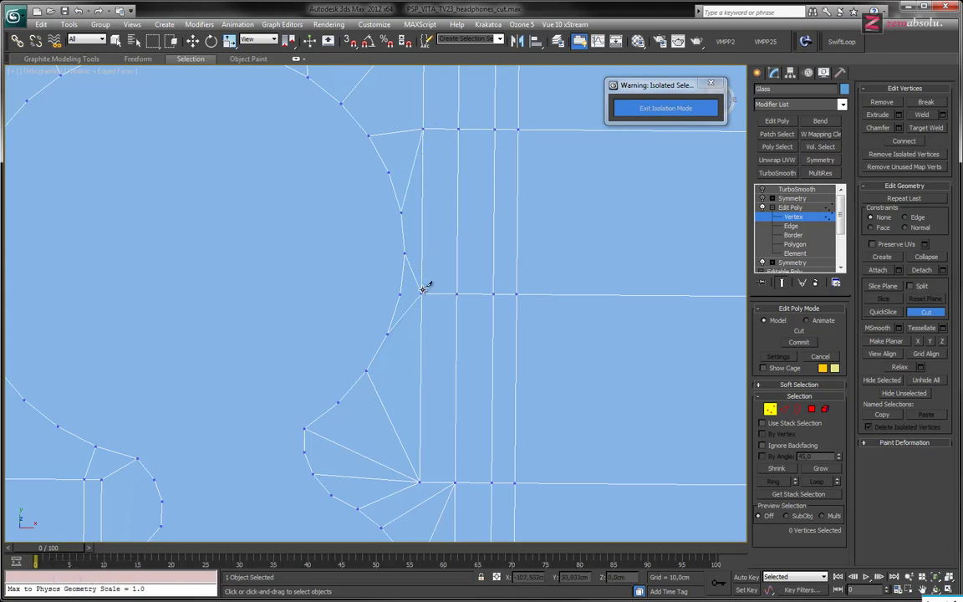
- Target weld the two nearly coincident vertices on the horizontal edge above the large lobe
middle_drag(398, 155, 386, 321)
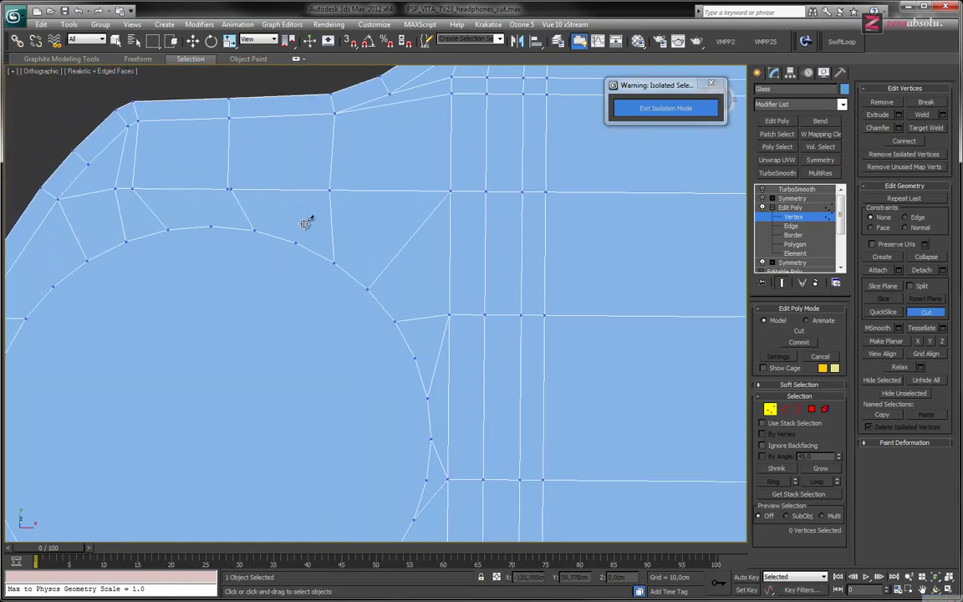
middle_drag(270, 196, 282, 207)
scroll(357, 274, up, 2)
scroll(269, 264, down, 1)
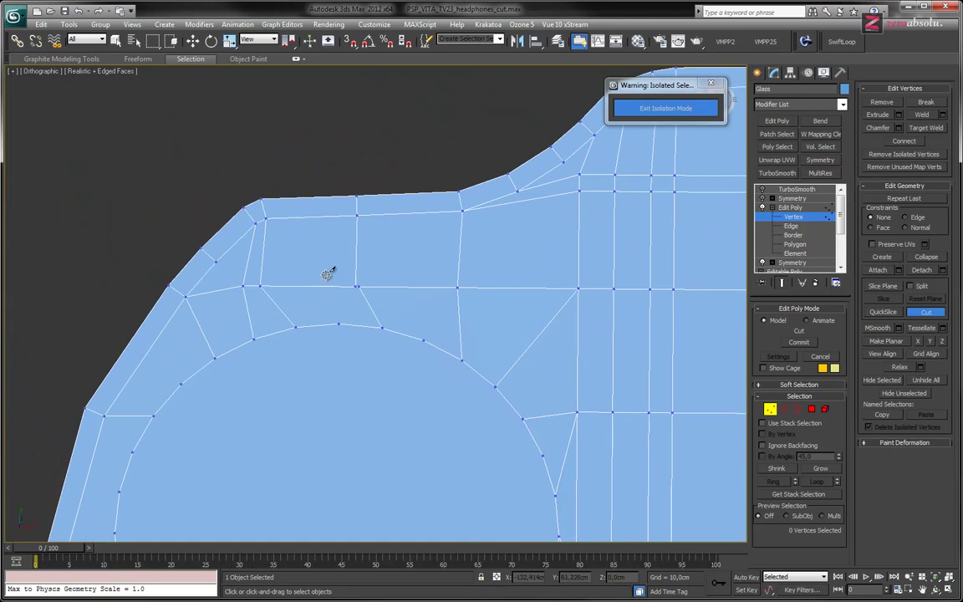
scroll(329, 273, up, 2)
click(389, 297)
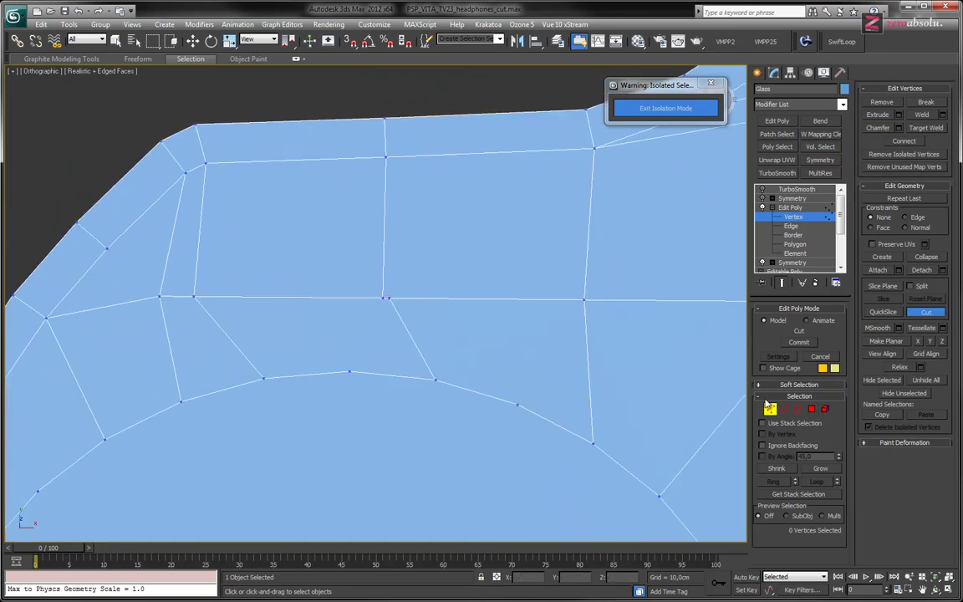
key(ctrl+alt+w)
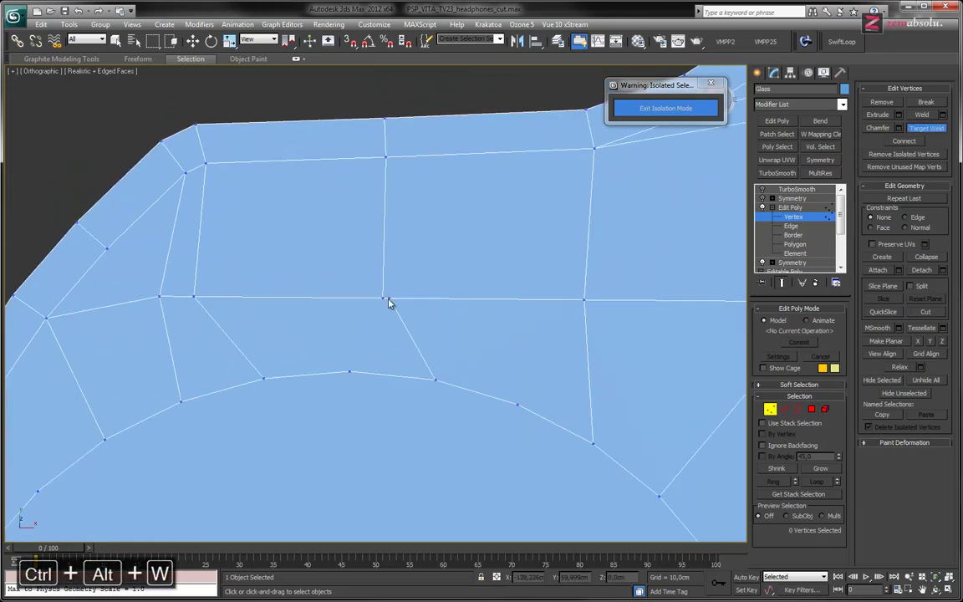
click(383, 298)
- Cut a diagonal edge from the large lobe's top curve vertex to the next grid vertex right of the welded one
key(alt+c)
middle_drag(534, 370, 337, 259)
middle_drag(554, 434, 557, 345)
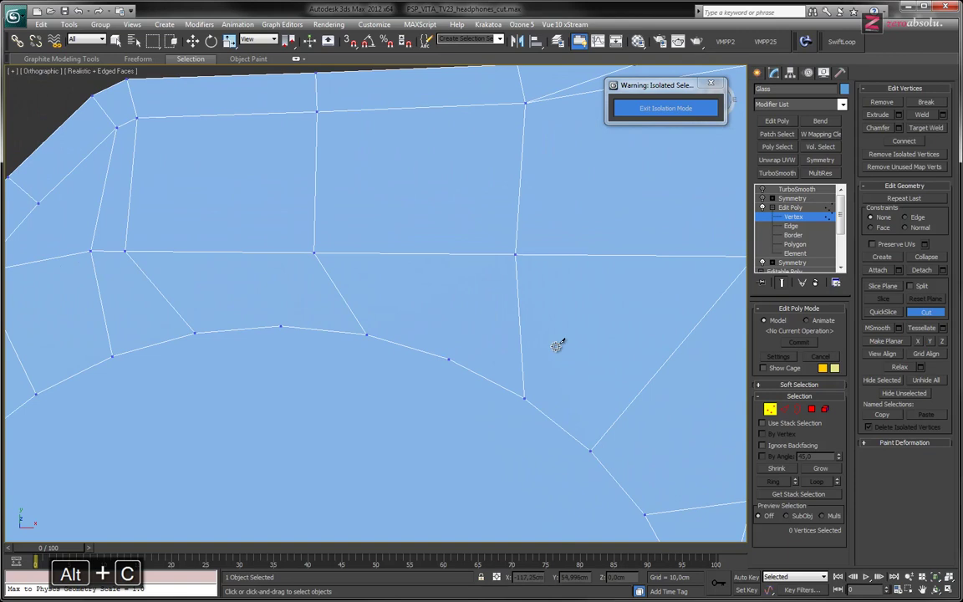
click(368, 333)
click(515, 255)
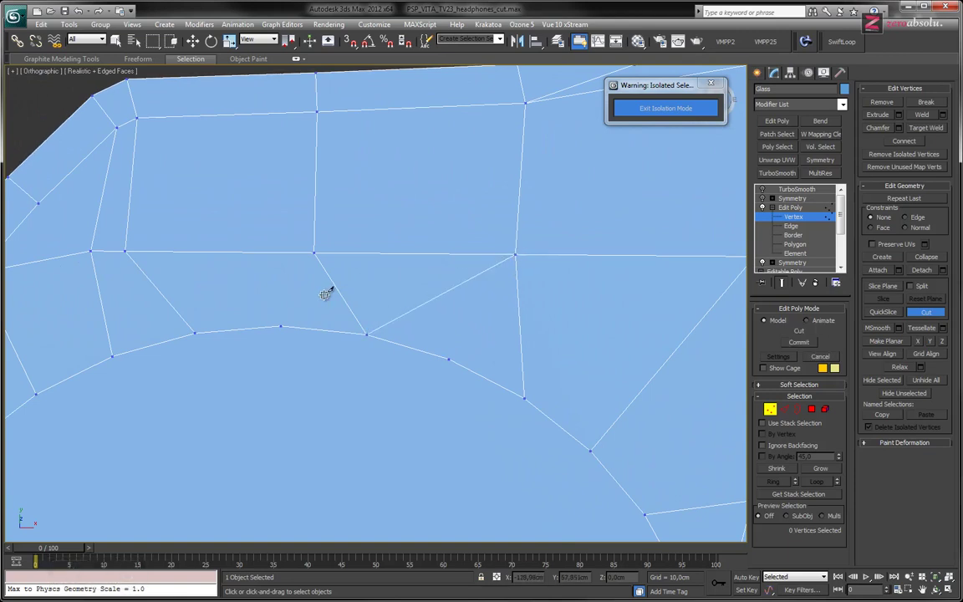
right_click(326, 294)
- Remove the edge joining the welded vertex to the large lobe's curve
key(2)
key(w)
click(342, 294)
key(BackSpace)
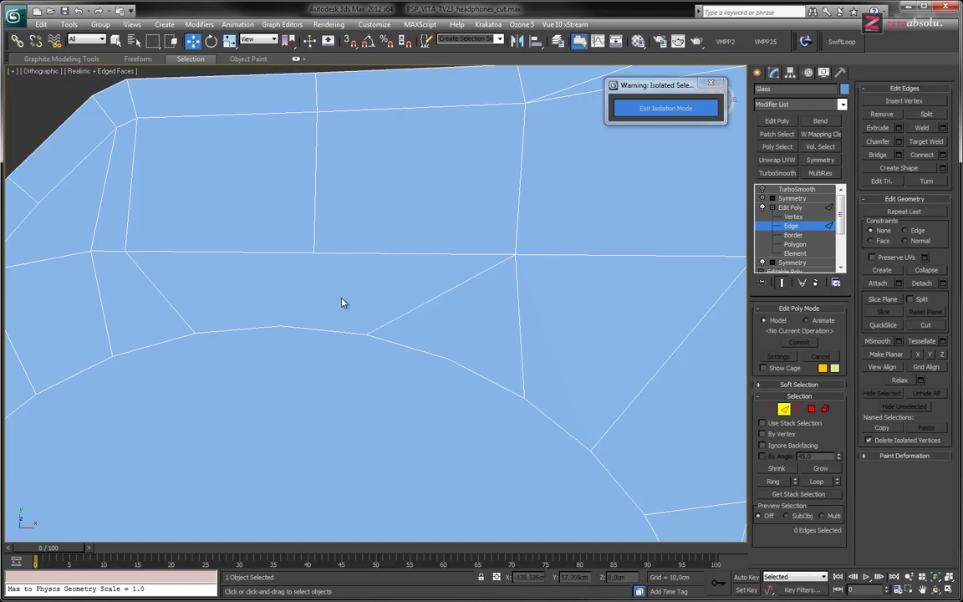
- Cut a replacement edge from the welded vertex to the topmost vertex of the large lobe's curve
key(1)
key(alt+c)
click(315, 252)
click(280, 325)
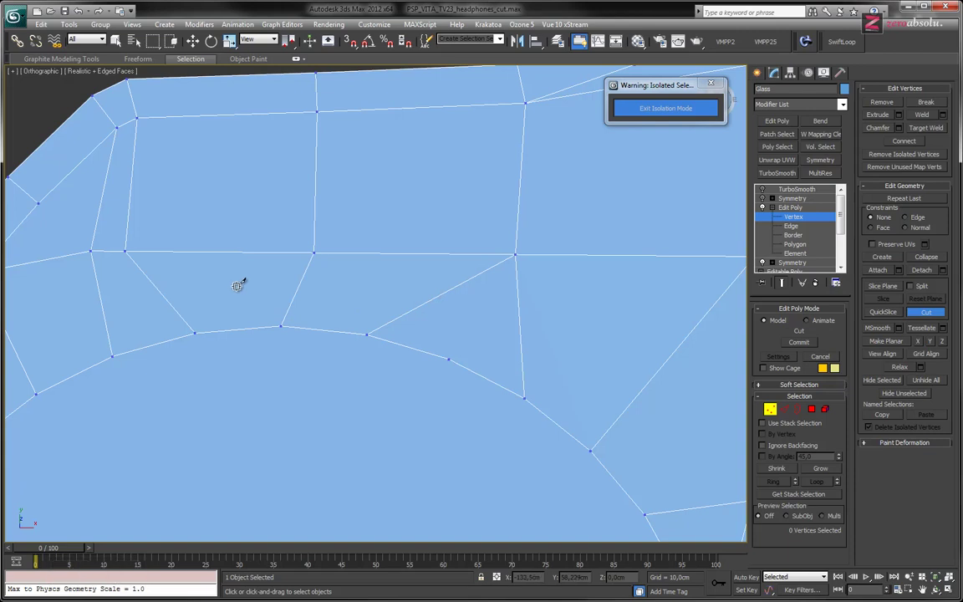
- Cut two edges from the outer grid vertex at the large lobe's upper left to the curve vertices on either side of its existing connection
middle_drag(122, 303, 333, 178)
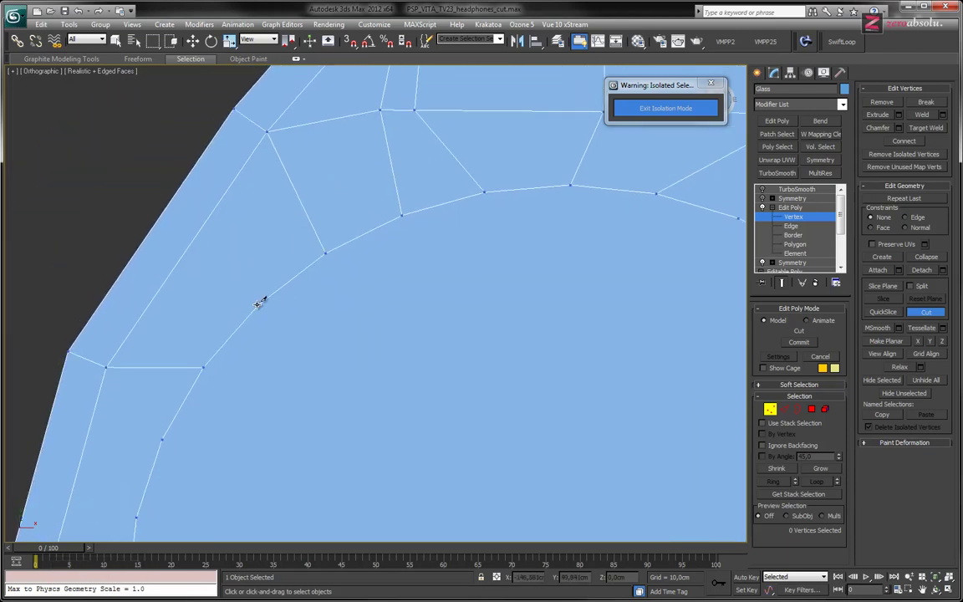
click(257, 304)
click(106, 365)
middle_drag(245, 309, 363, 215)
click(248, 260)
click(302, 330)
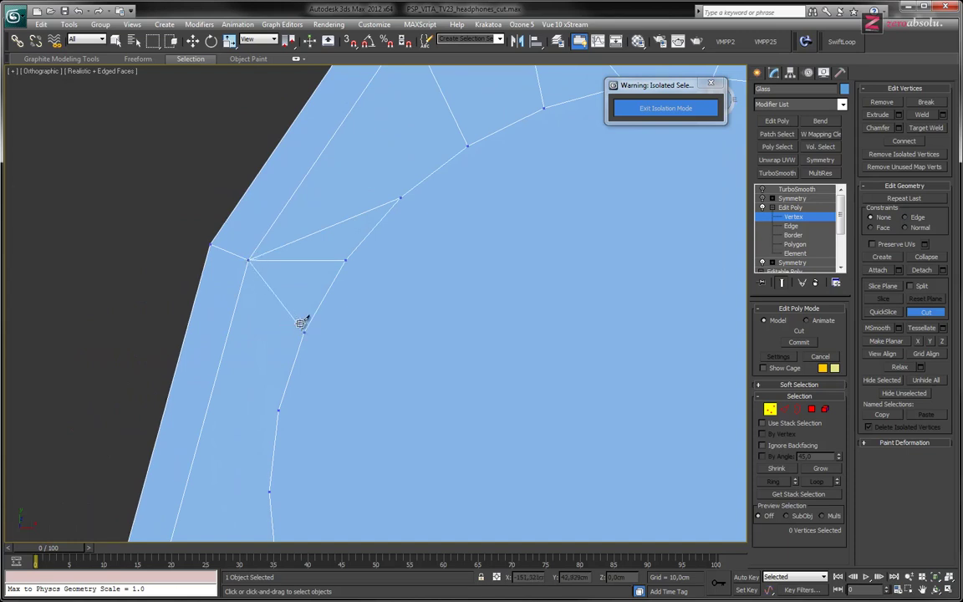
- Remove the horizontal edge between the two new cuts that joins the outer grid vertex to the large lobe's curve
middle_drag(298, 219, 247, 368)
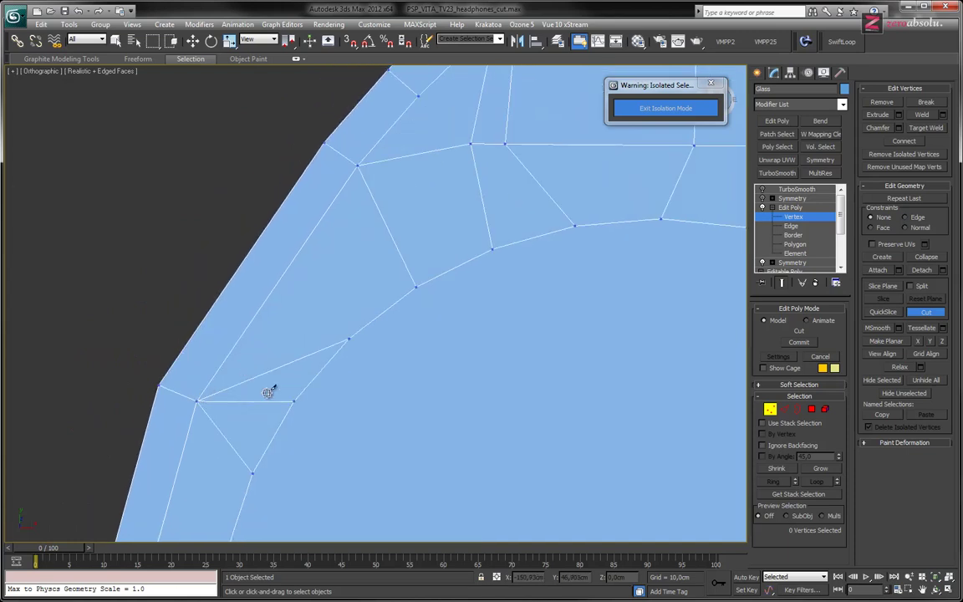
middle_drag(328, 339, 336, 303)
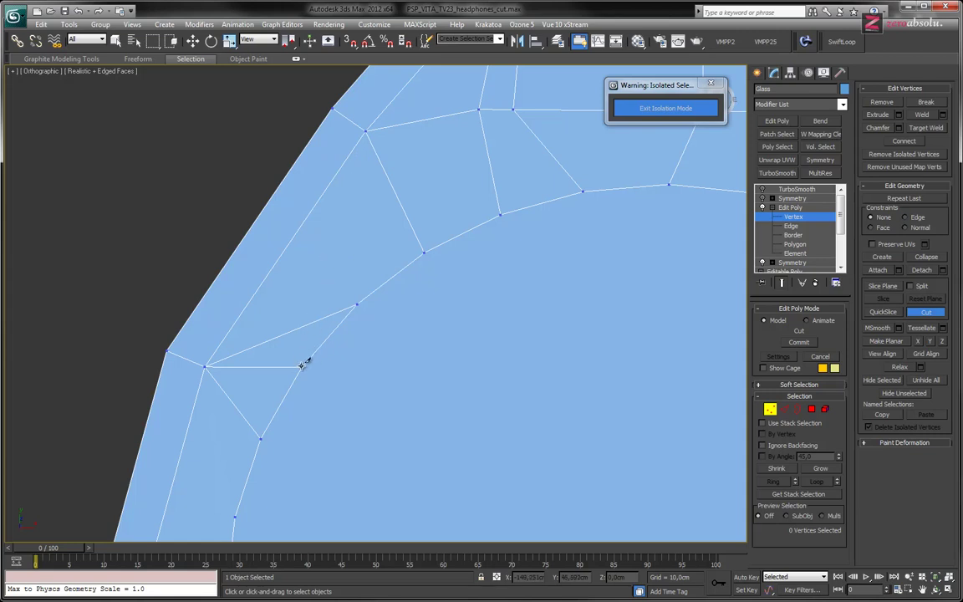
middle_drag(251, 399, 281, 316)
key(2)
click(311, 291)
key(BackSpace)
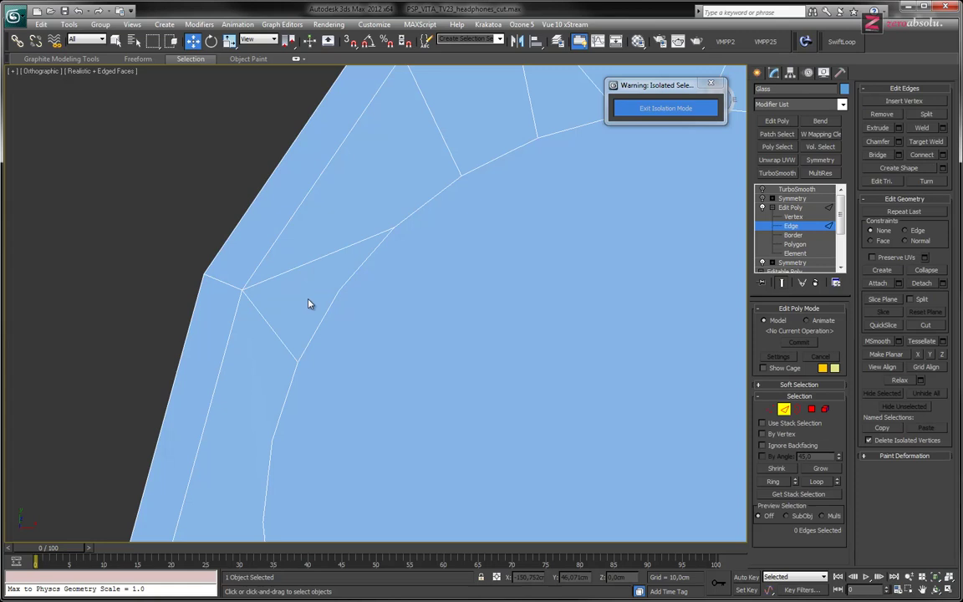
- Cut an edge from the large lobe's left curve vertex down to the next outer grid vertex
key(1)
middle_drag(295, 349, 378, 207)
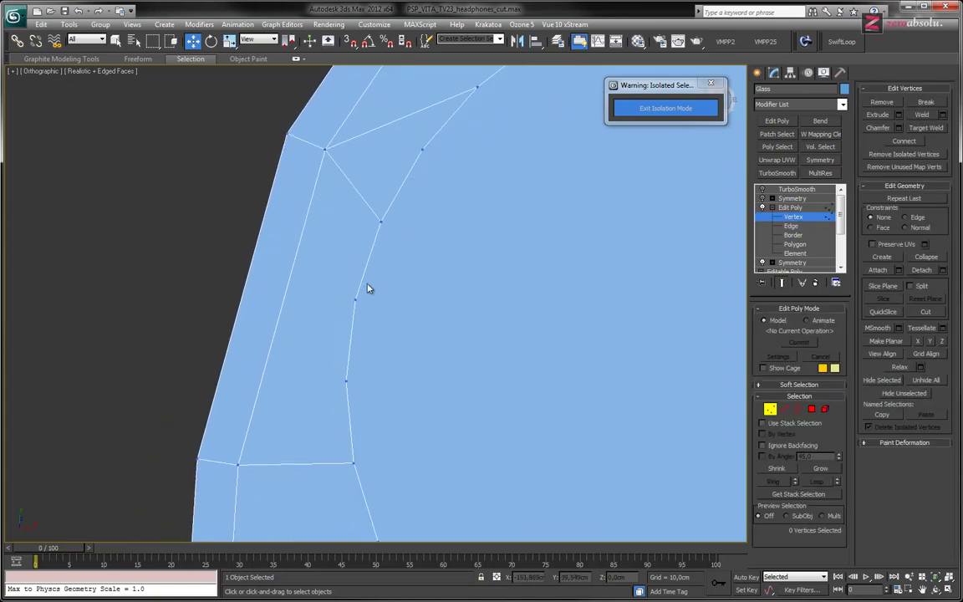
key(alt+c)
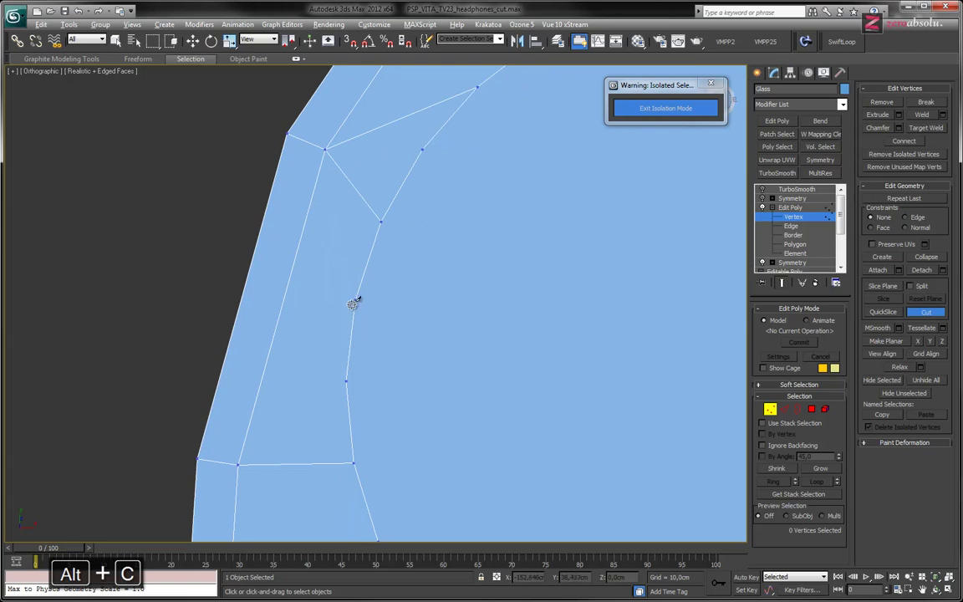
click(355, 299)
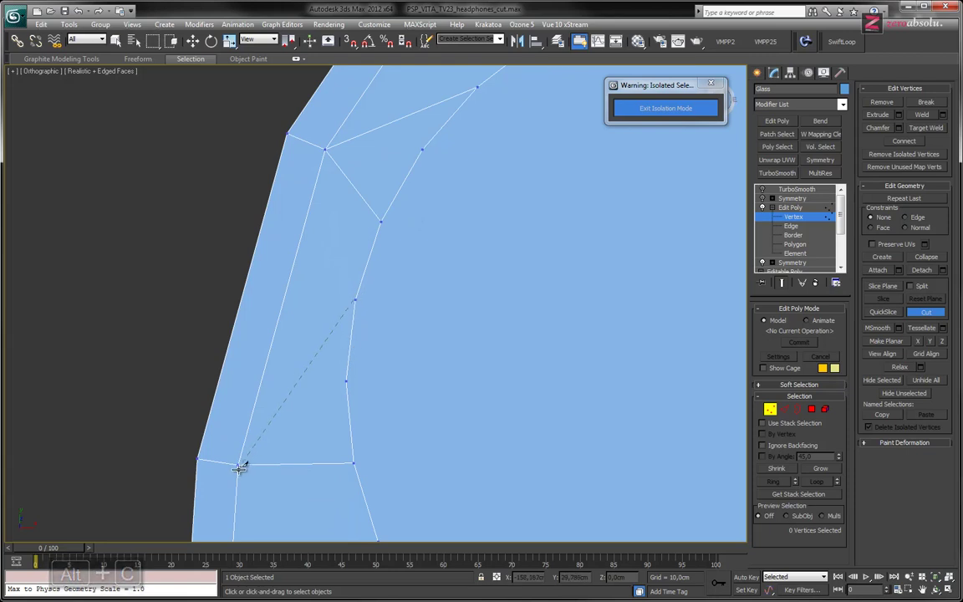
click(238, 463)
- Cut two edges from the large lobe's lower-left curve vertices to the outer grid vertex level with the neck
middle_drag(333, 441, 377, 171)
middle_drag(356, 274, 344, 311)
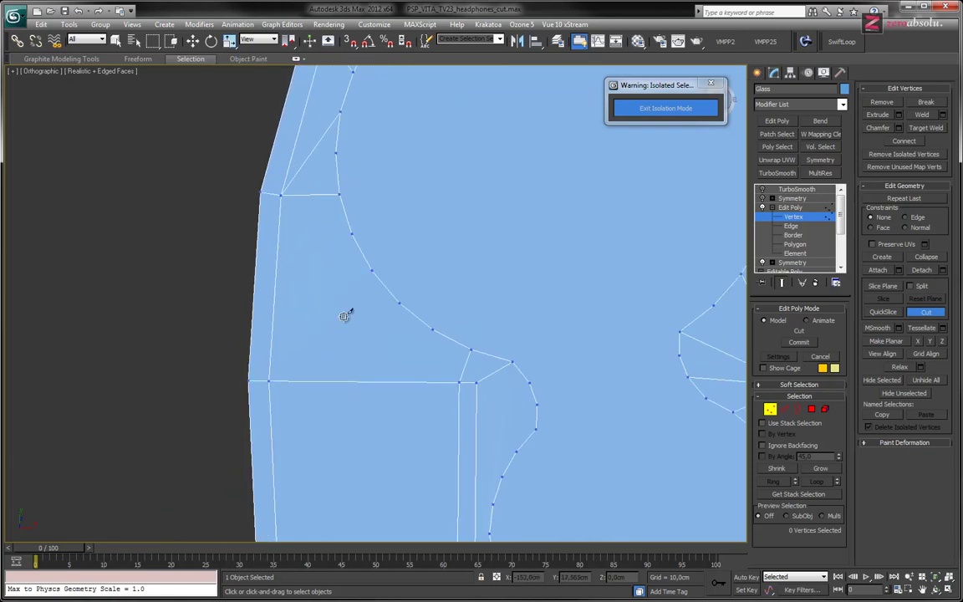
click(352, 234)
click(269, 381)
click(399, 303)
click(268, 381)
right_click(393, 339)
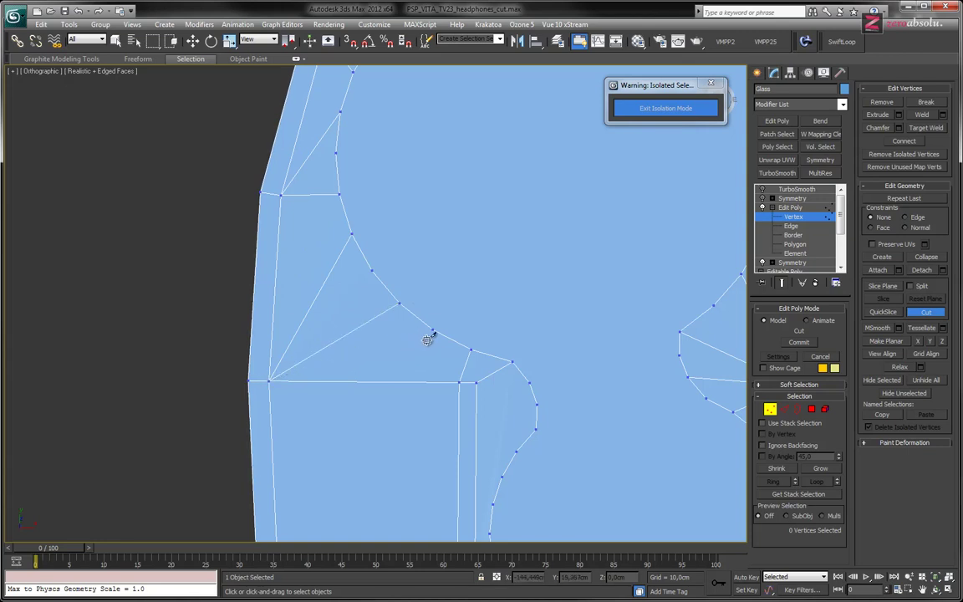
- Cut a long edge from the curve vertex where the large lobe meets the neck to the same outer grid vertex
click(472, 350)
click(459, 382)
click(471, 349)
click(269, 380)
right_click(471, 374)
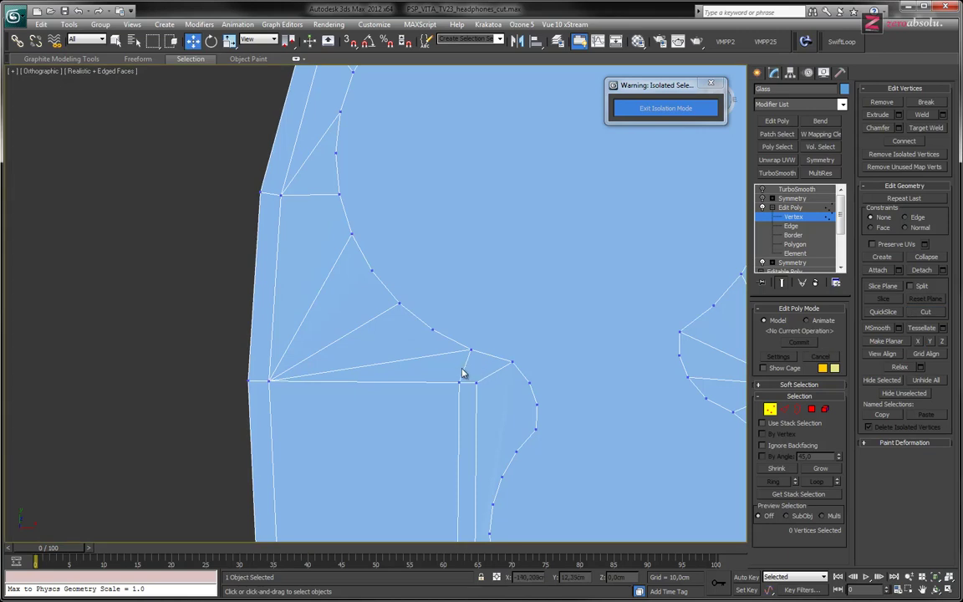
- Remove the short edge linking the end of the large lobe's curve to the first of the two paired inner grid vertices
key(2)
click(473, 368)
key(BackSpace)
middle_drag(484, 369, 432, 327)
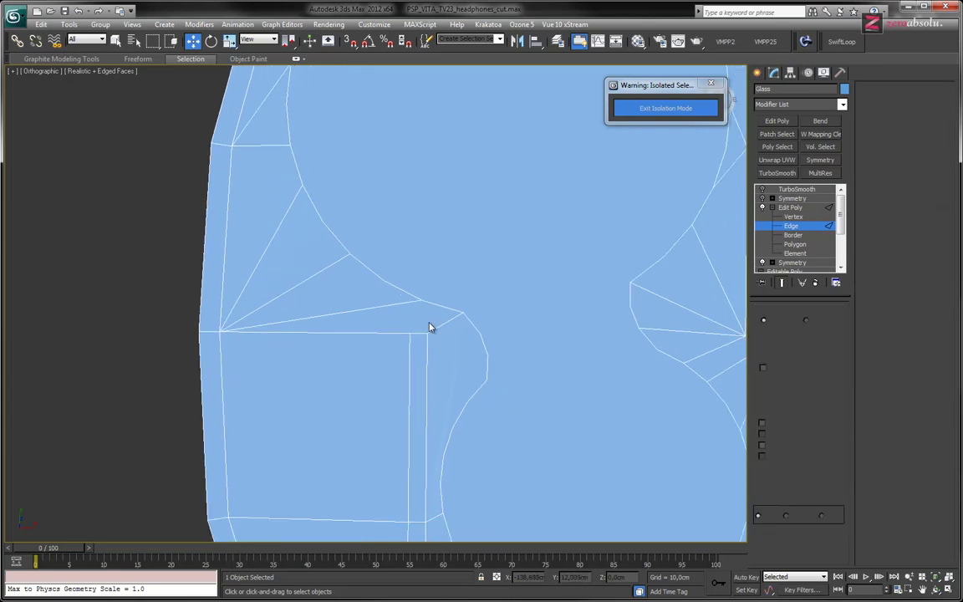
- Remove the diagonal edge between the inner grid corner and the vertex at the top of the neck's left curve
key(1)
middle_drag(425, 365, 422, 366)
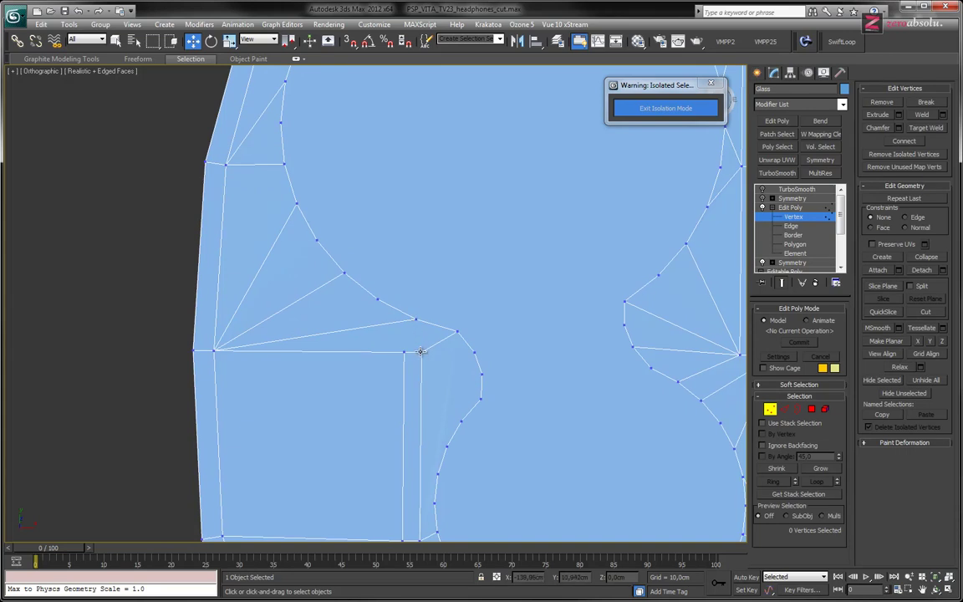
middle_drag(419, 356, 341, 268)
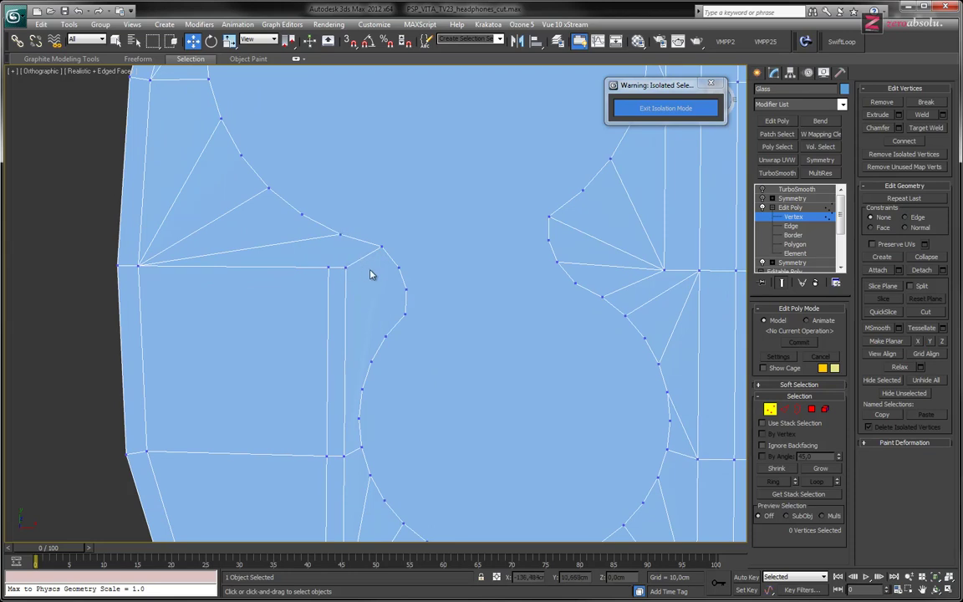
key(2)
click(364, 268)
key(BackSpace)
- Cut edges from the inner grid corner to the neck curve vertex level with it and to the large lobe's end vertex
key(1)
key(alt+c)
click(345, 267)
click(399, 267)
click(346, 267)
key(ctrl+z)
- Cut two edges from the neck's lower vertex and the small lobe's upper-left vertex to the inner grid corner
click(405, 312)
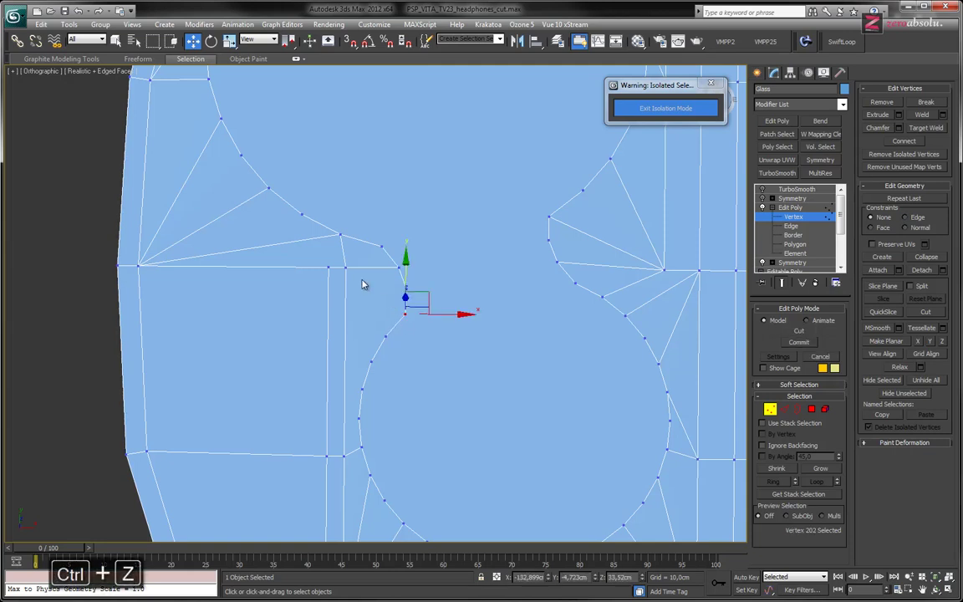
key(alt+c)
click(407, 313)
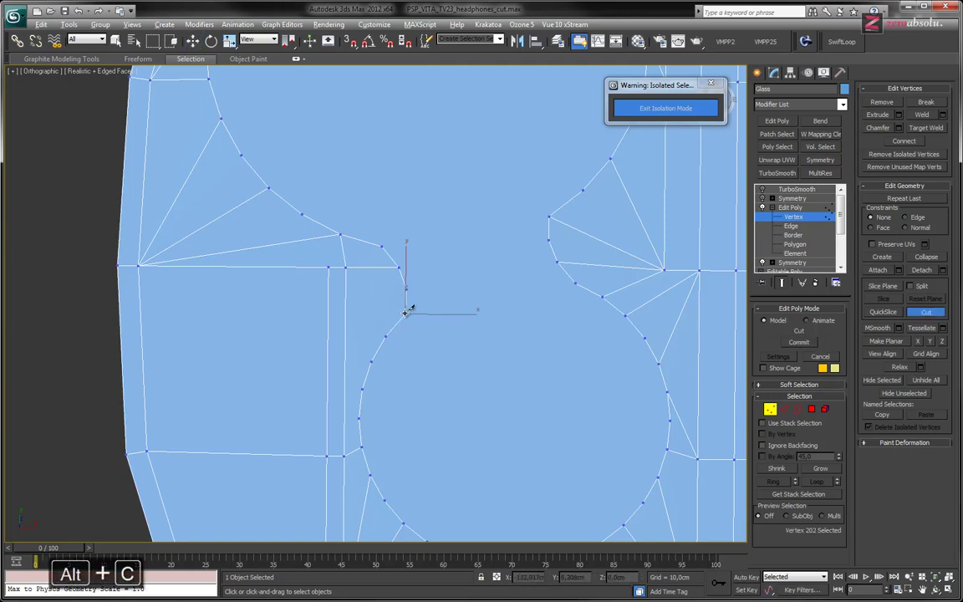
click(346, 268)
click(371, 360)
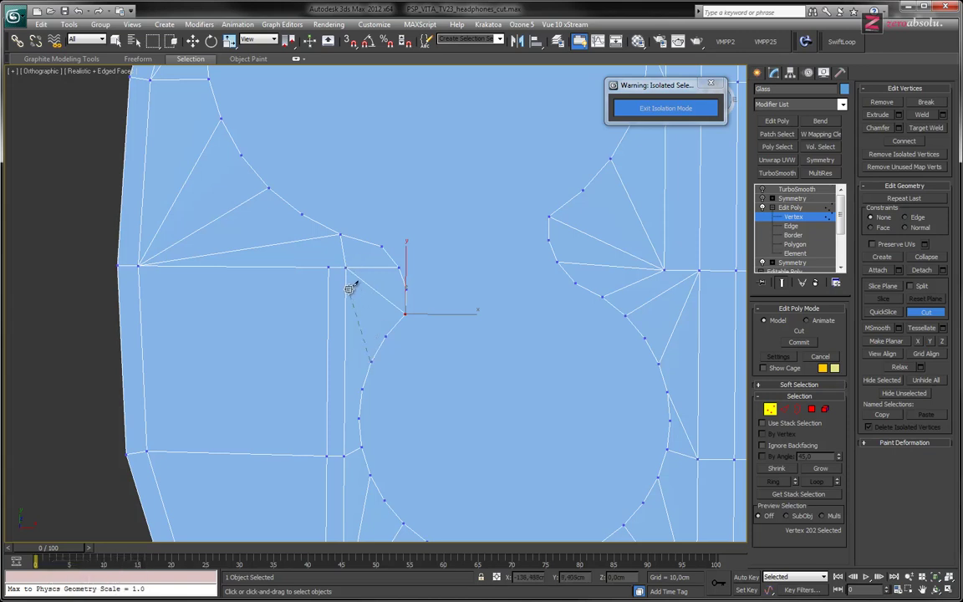
click(347, 267)
- Cut an edge from the small lobe's left curve vertex to the inner grid vertex below
middle_drag(380, 333, 392, 260)
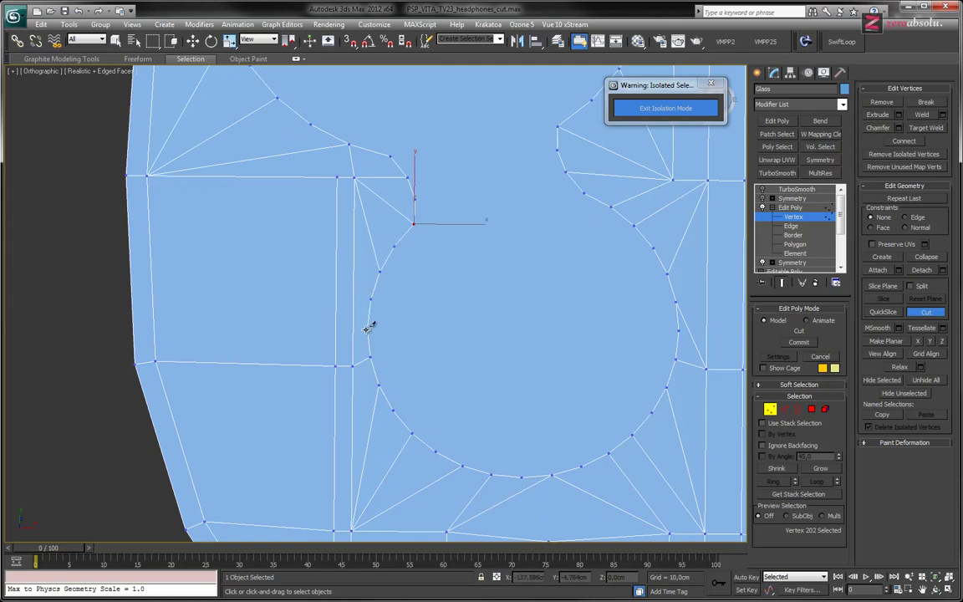
click(368, 298)
middle_drag(318, 226, 320, 273)
scroll(324, 273, down, 3)
scroll(326, 284, down, 2)
scroll(351, 272, up, 5)
- Move the grid vertex beside the inner corner, left of the neck, slightly outward and down
key(w)
click(402, 326)
middle_drag(515, 305, 499, 184)
scroll(443, 187, down, 4)
drag(454, 174, 424, 186)
scroll(478, 270, down, 2)
middle_drag(385, 219, 355, 367)
scroll(381, 260, down, 1)
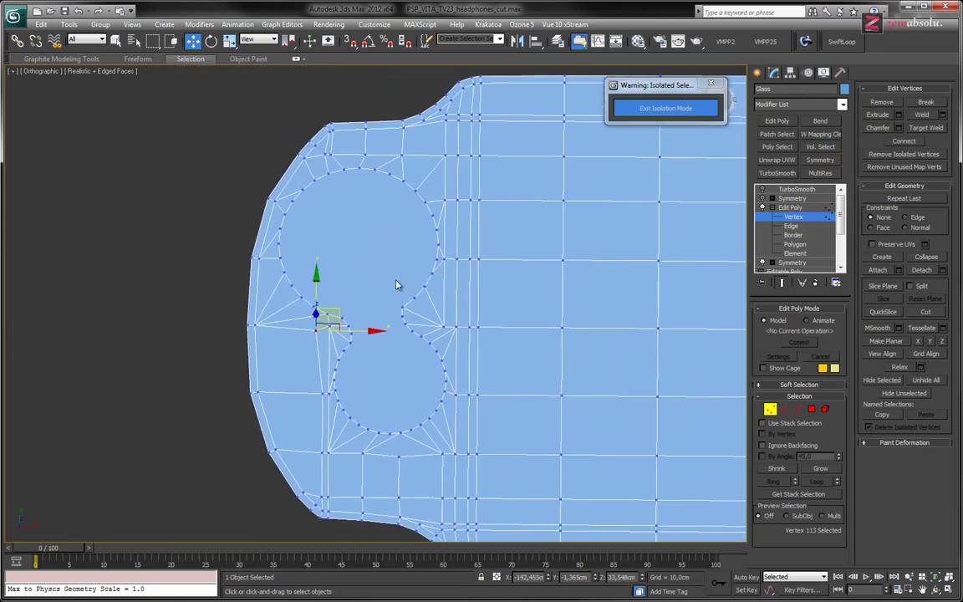
- Clear the current selection and select all non-quad polygons of the Glass panel
middle_drag(398, 284, 308, 273)
scroll(334, 268, down, 2)
click(208, 189)
middle_drag(318, 239, 341, 257)
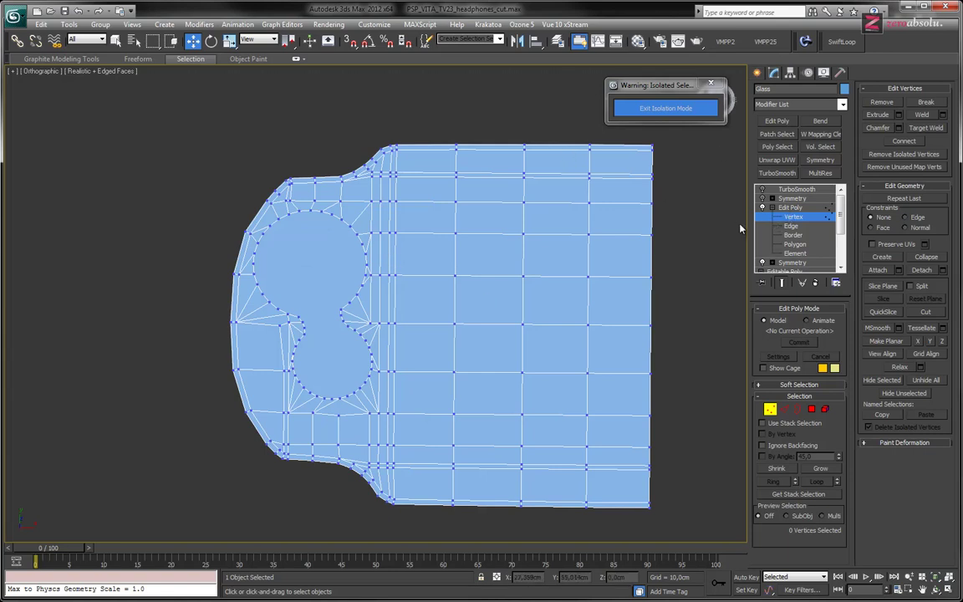
click(795, 243)
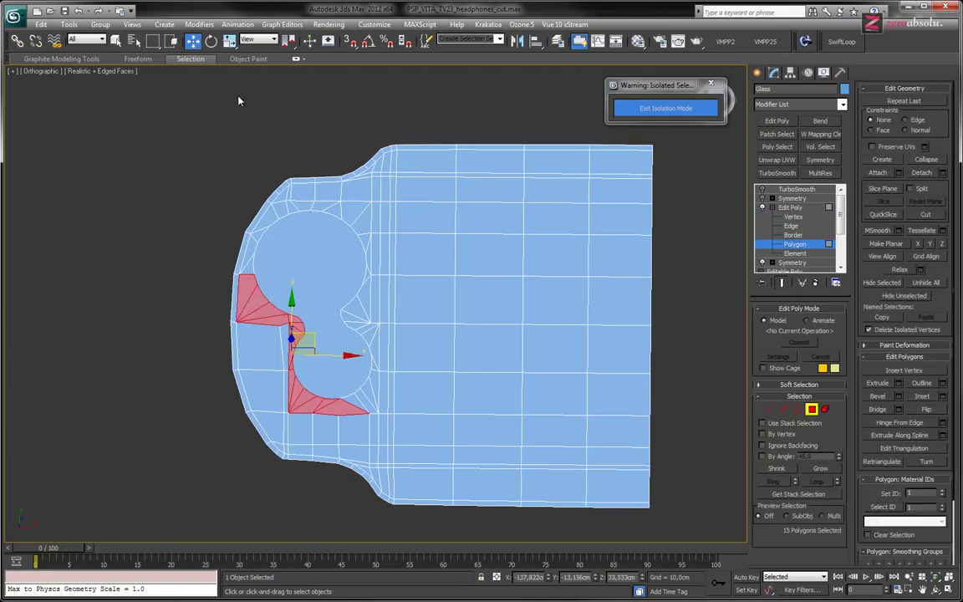
click(214, 86)
click(248, 59)
click(190, 58)
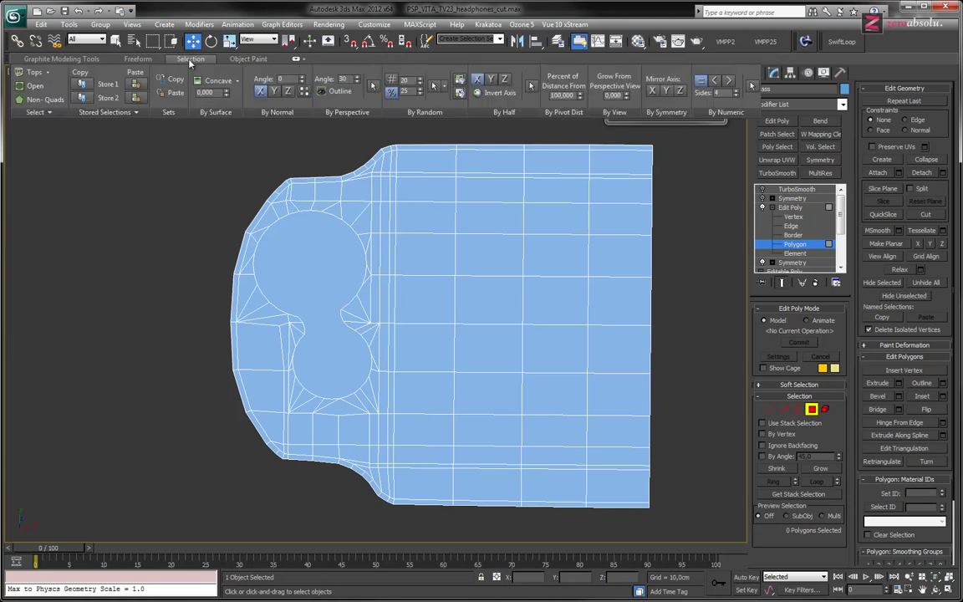
click(39, 99)
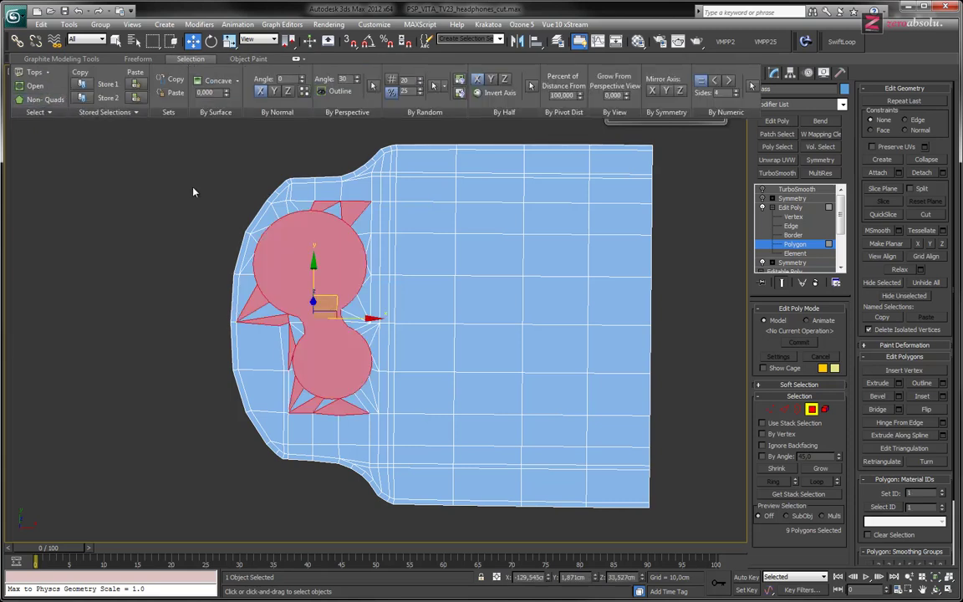
- Weld the overlapping vertices on the horizontal edge above the large lobe with a 0,1cm threshold, undoing the test move first
middle_drag(193, 193, 223, 227)
scroll(372, 229, up, 5)
key(alt+q)
middle_drag(331, 265, 354, 276)
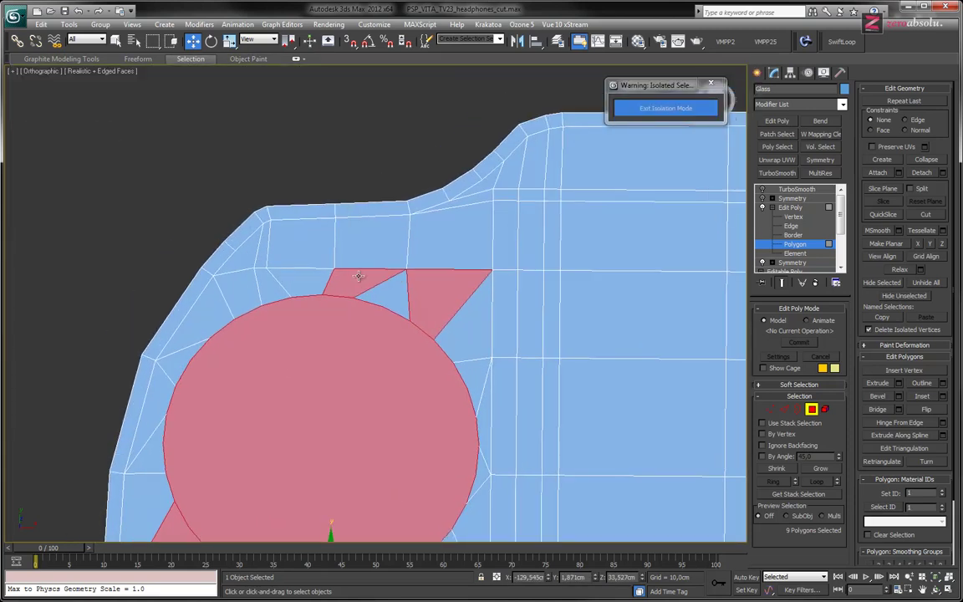
scroll(370, 283, up, 4)
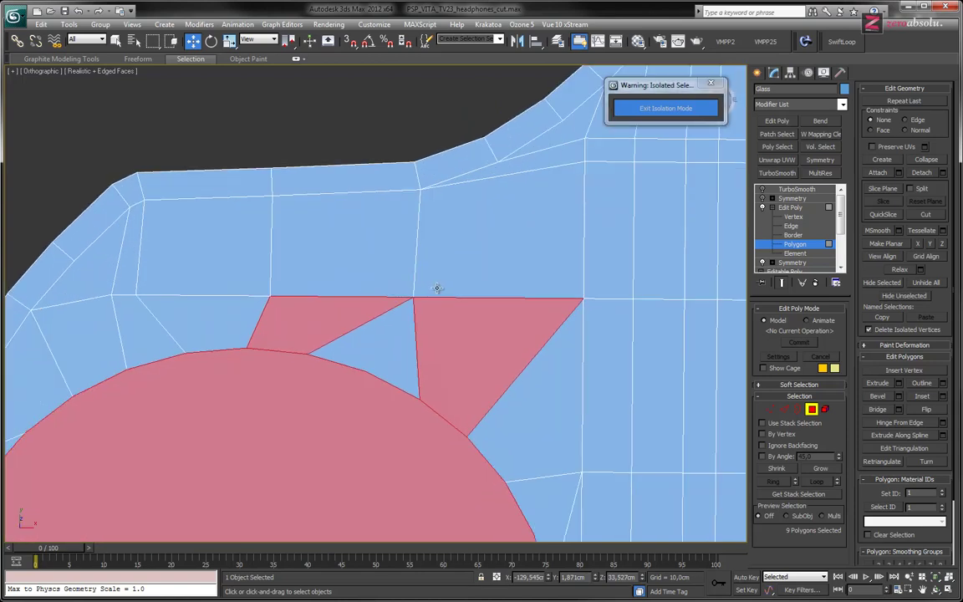
middle_drag(382, 301, 393, 320)
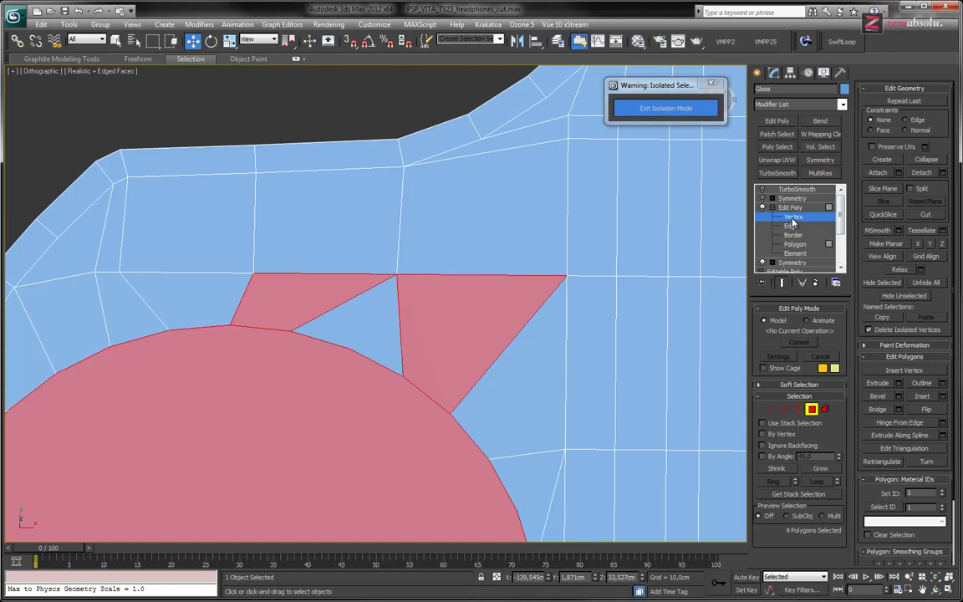
key(1)
click(399, 259)
drag(416, 254, 355, 247)
key(ctrl+z)
key(ctrl+z)
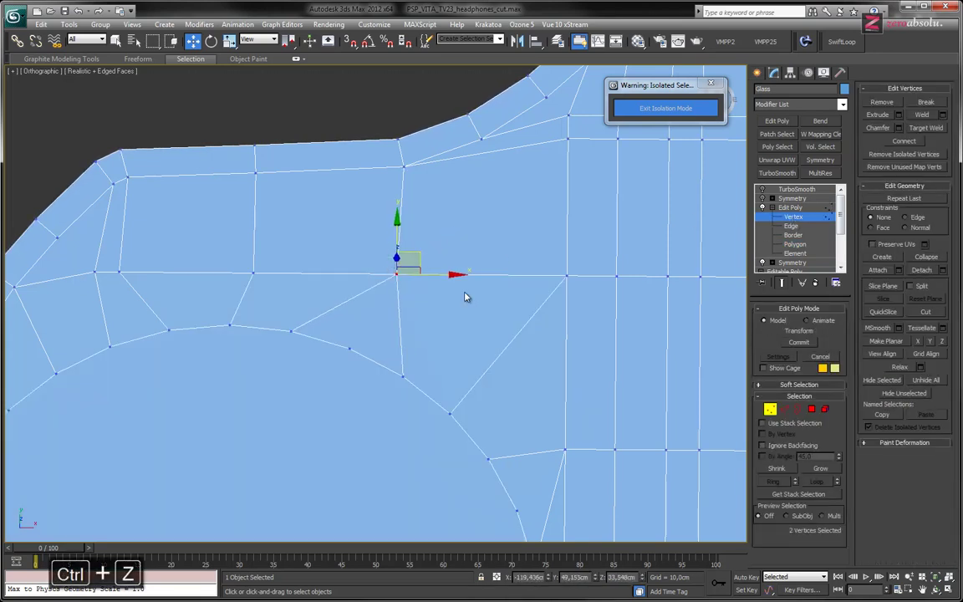
click(943, 115)
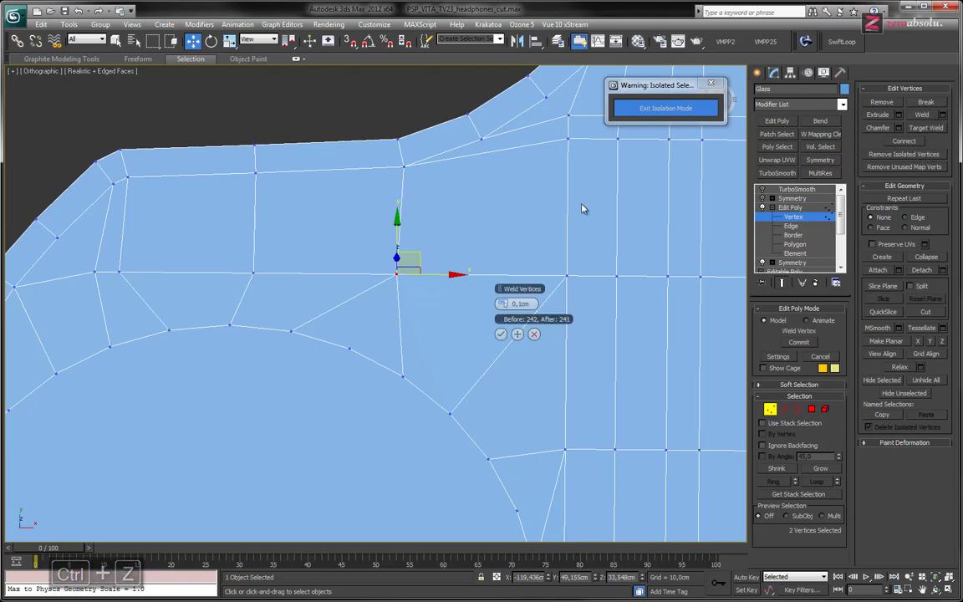
click(501, 334)
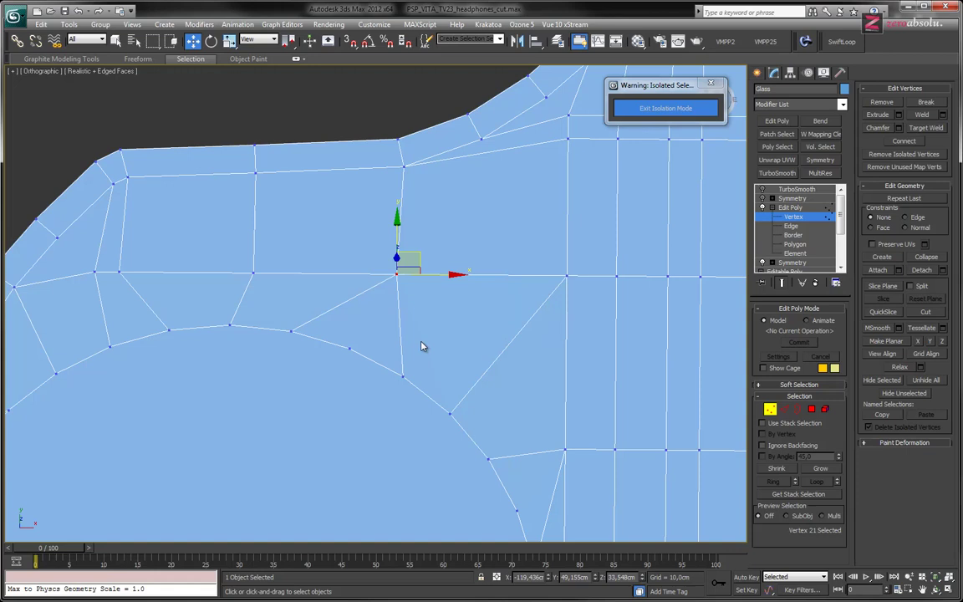
- Select the panel's non-quad polygons again to recheck the area around the opening
click(189, 59)
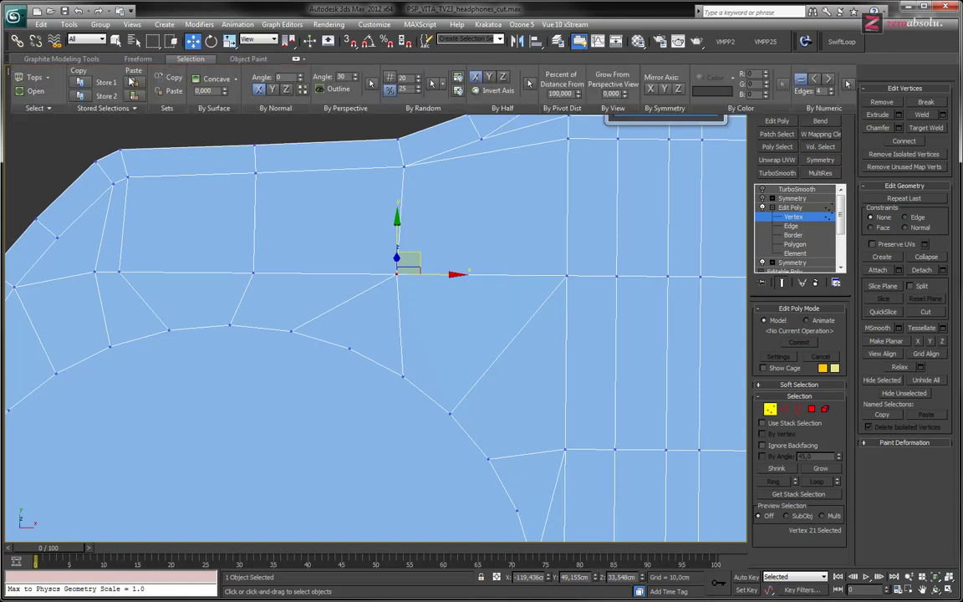
click(820, 244)
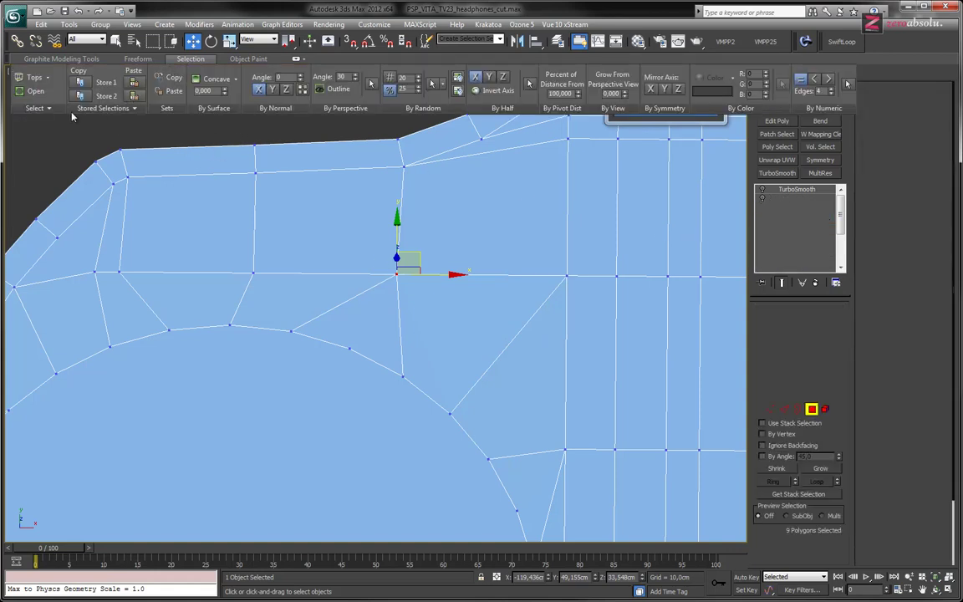
scroll(381, 228, down, 6)
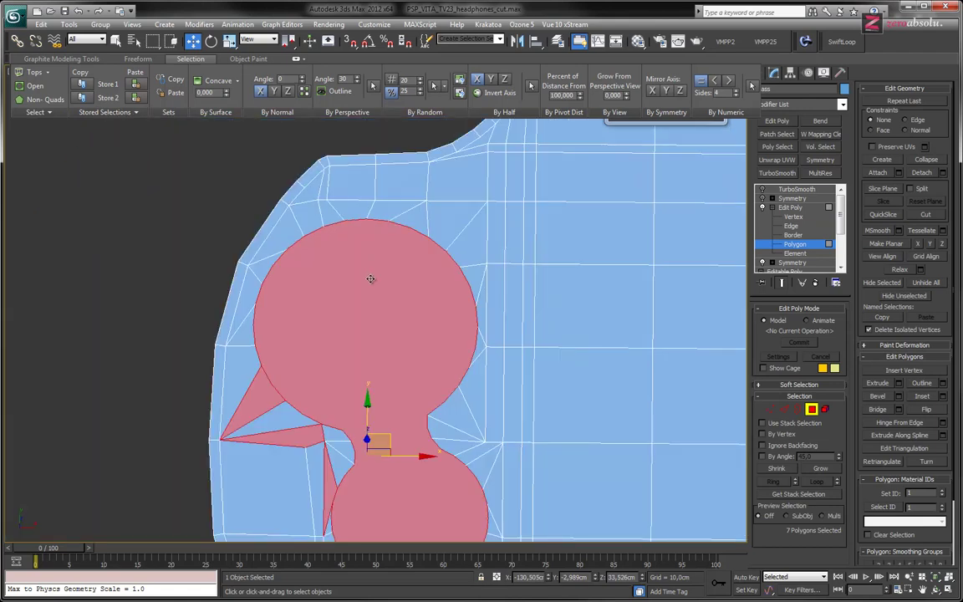
- Weld the overlapping vertices where the fan of edges converges near the panel's outer border, left of the neck, undoing the test move first
scroll(284, 309, up, 4)
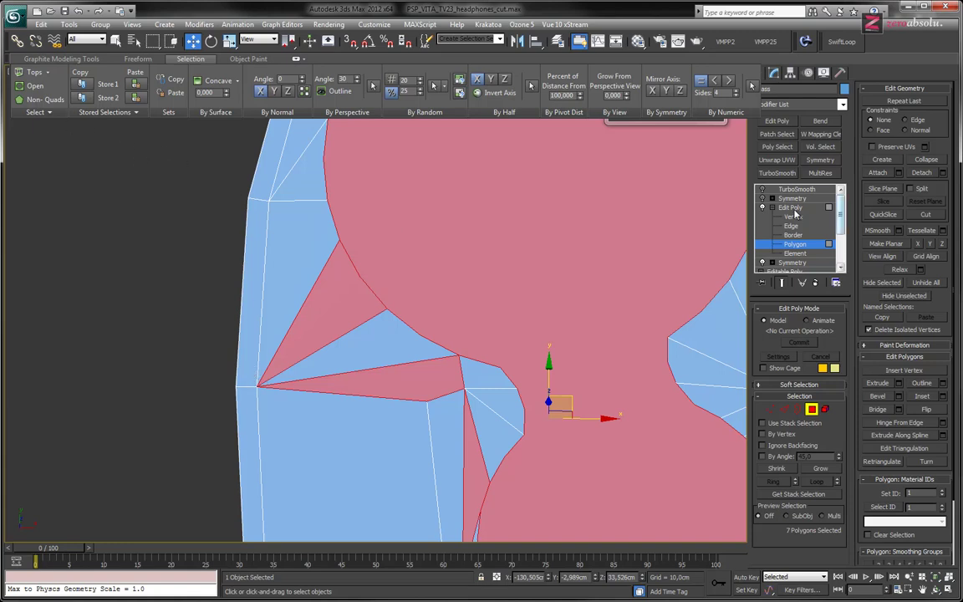
click(790, 217)
middle_drag(313, 401, 339, 362)
scroll(310, 338, up, 4)
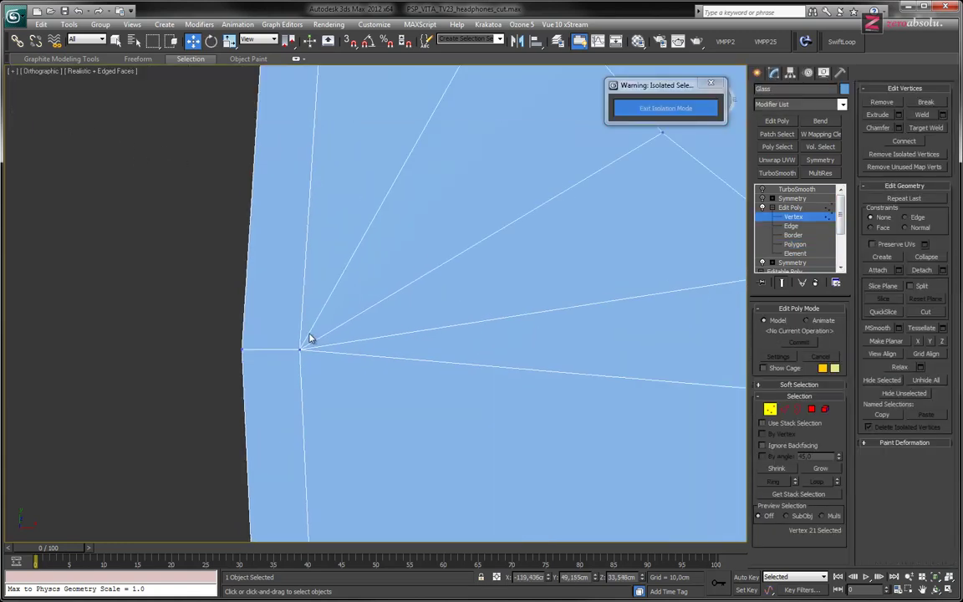
click(297, 348)
drag(323, 366, 333, 403)
key(ctrl+z)
key(ctrl+z)
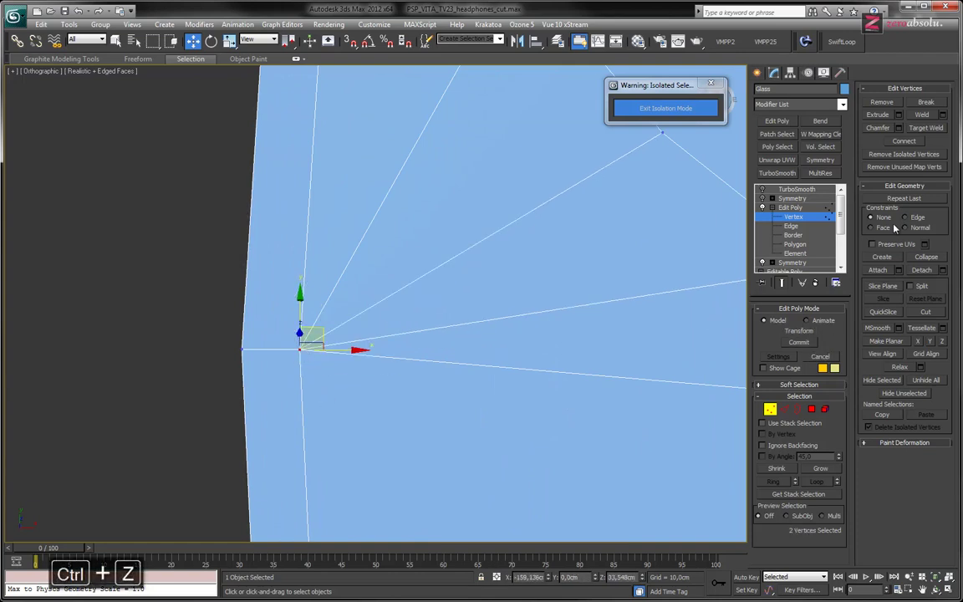
key(ctrl+z)
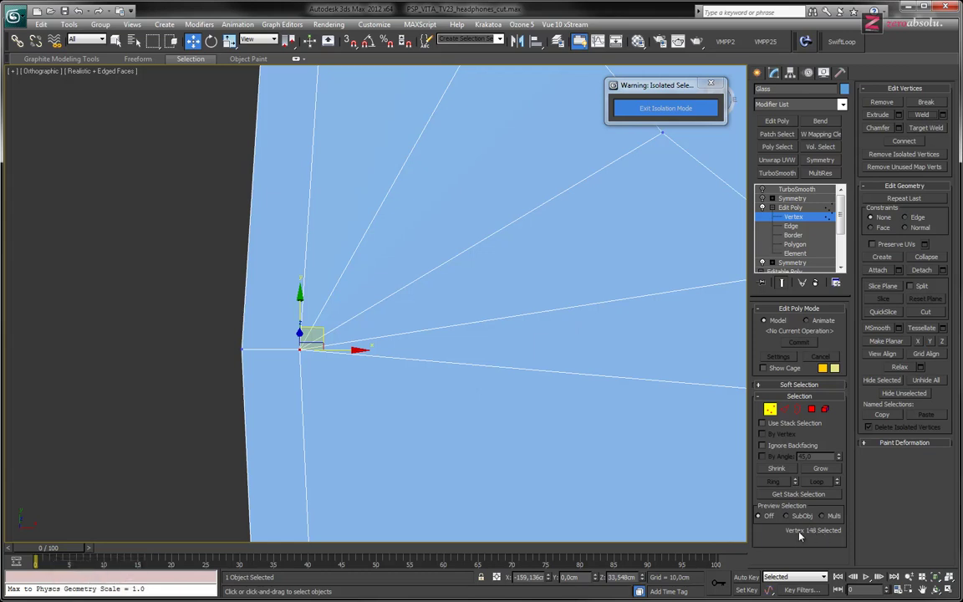
- Return to polygon level and select the Glass panel's non-quad polygons to recheck the area left of the neck
middle_drag(451, 322, 367, 337)
scroll(368, 338, down, 2)
middle_drag(429, 353, 350, 299)
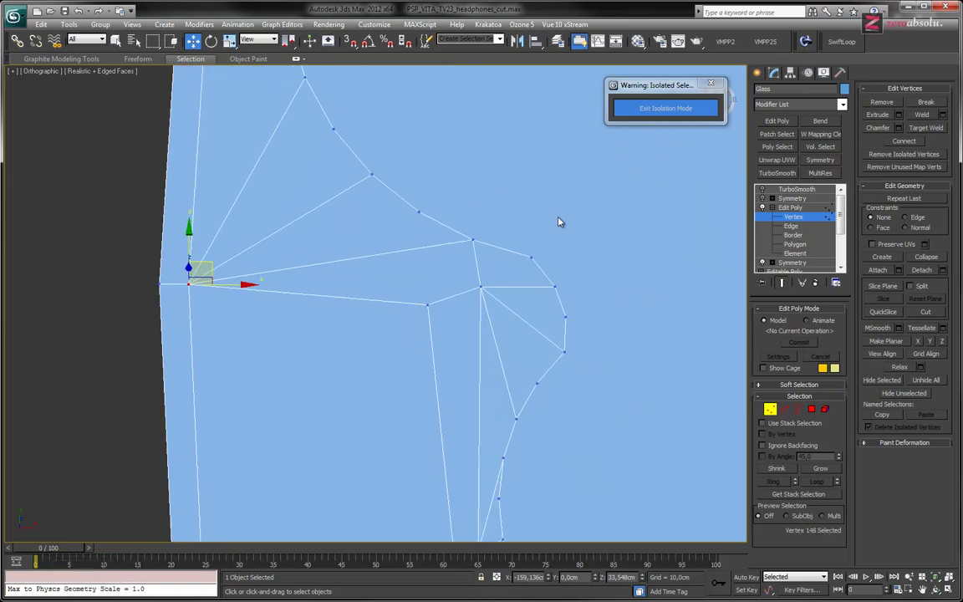
click(796, 244)
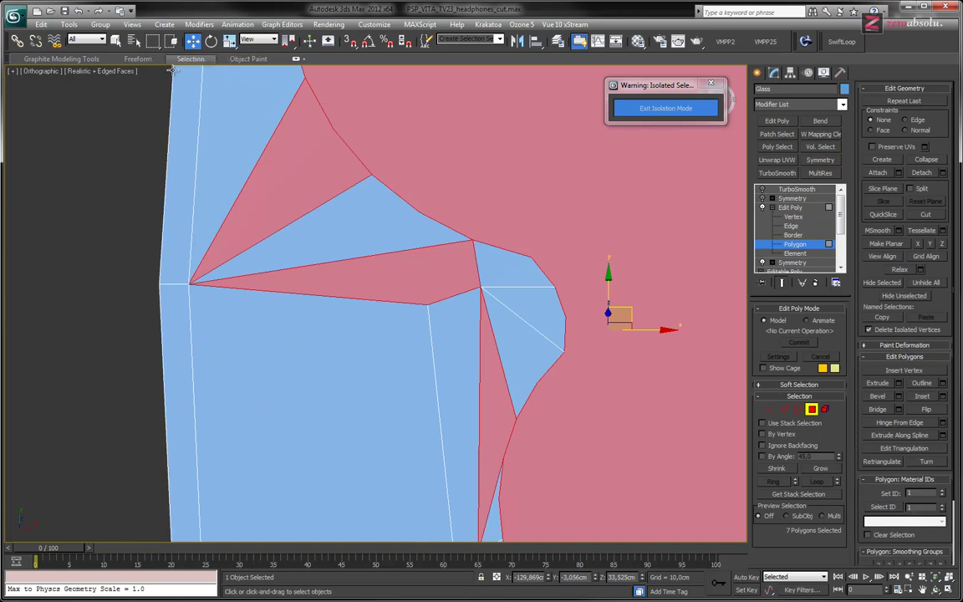
click(295, 58)
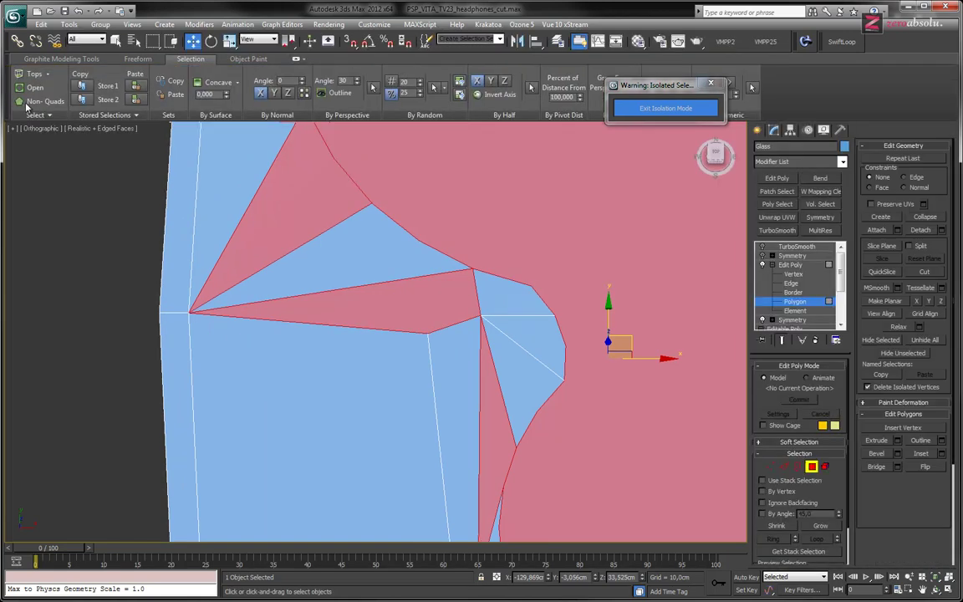
click(34, 100)
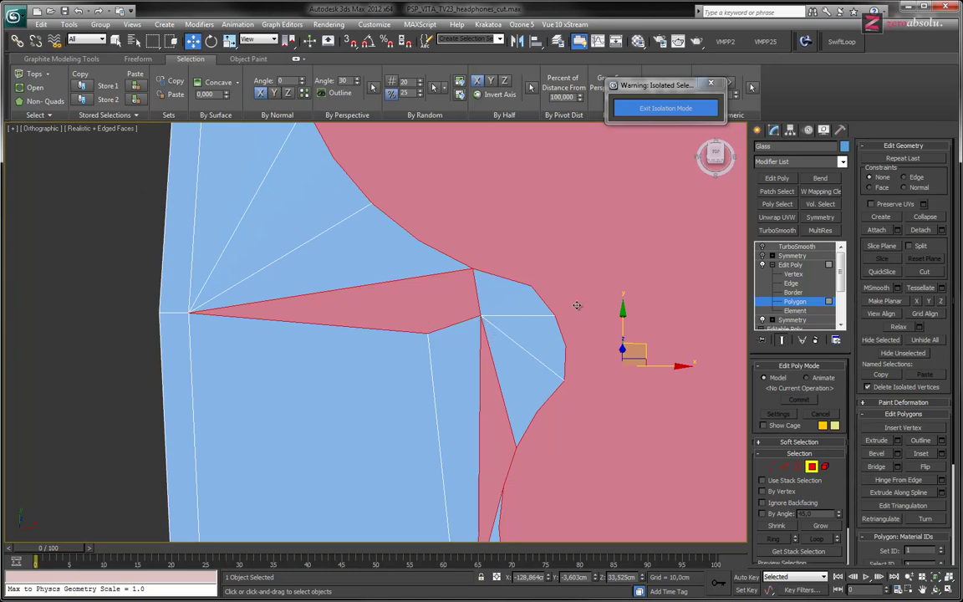
- Select the overlapping vertices at the inner corner just left of the neck, undoing the test move
click(791, 274)
click(479, 314)
key(ctrl+z)
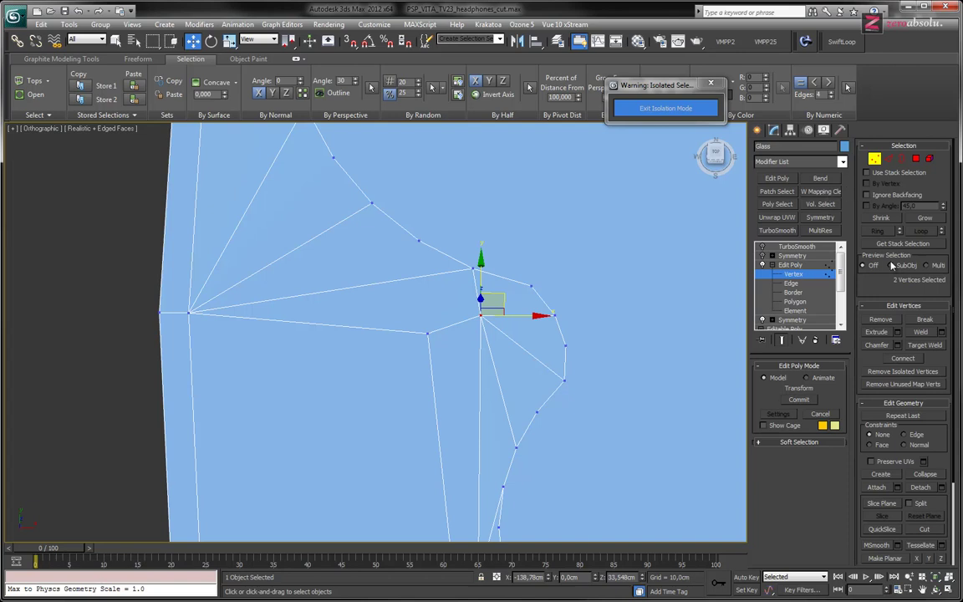
- Weld the two selected vertices beside the cutout's neck, and select all non-quad polygons to inspect the mesh around the cutout
click(923, 335)
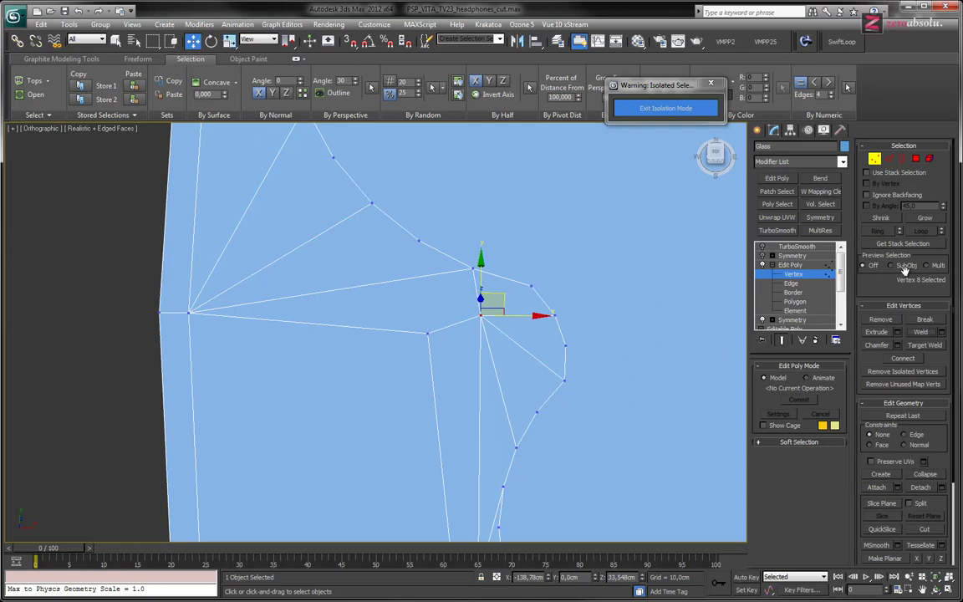
middle_drag(445, 415, 349, 313)
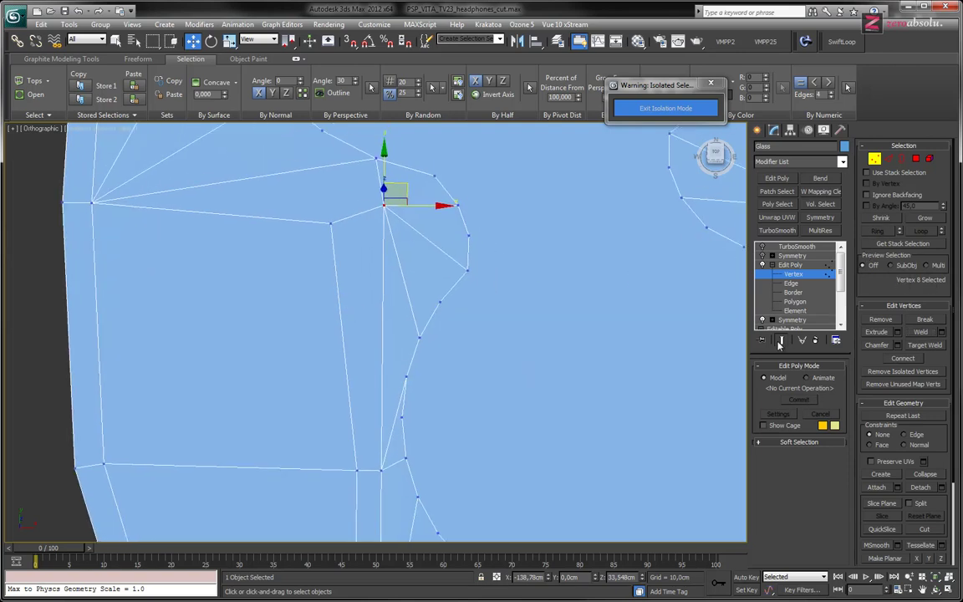
click(808, 301)
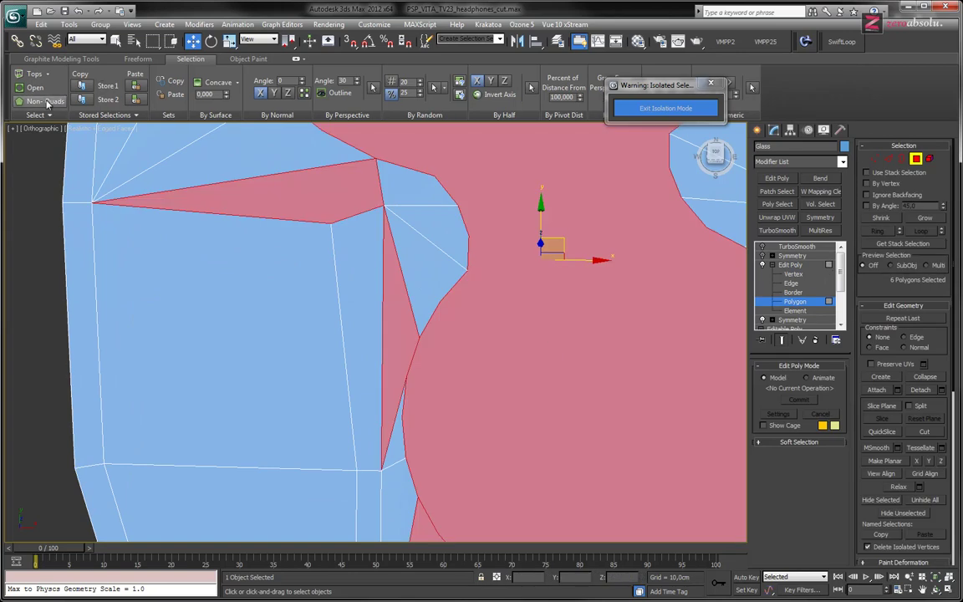
scroll(341, 310, down, 3)
scroll(447, 373, up, 3)
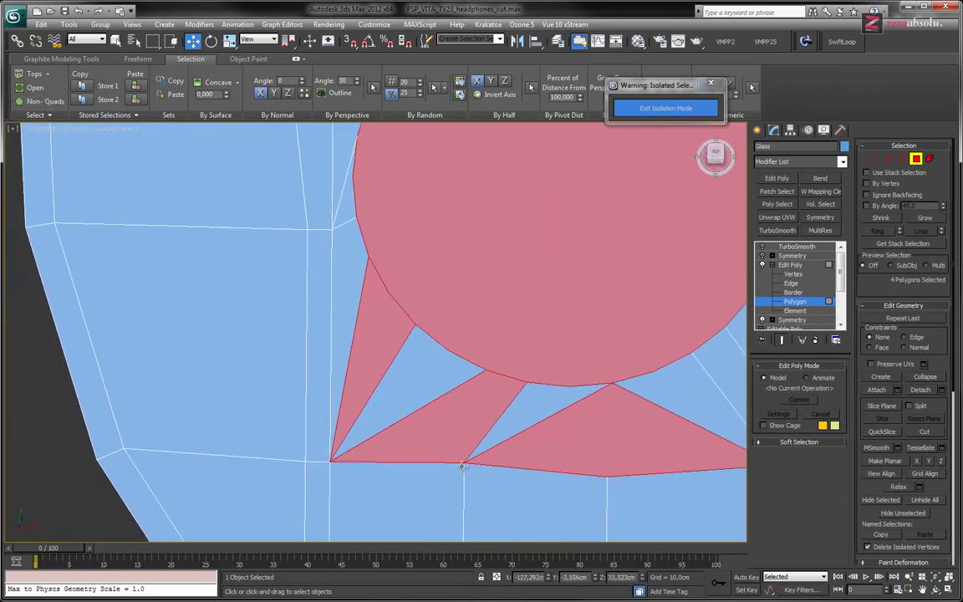
scroll(402, 421, down, 3)
scroll(563, 451, up, 3)
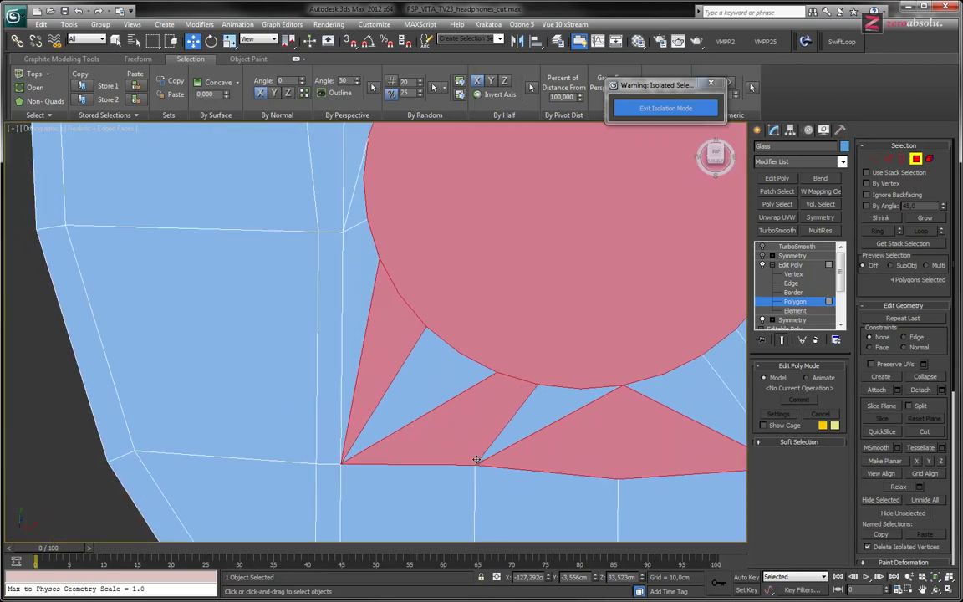
- Separate the overlapping vertices on the edge row below the small circle and target-weld the stray one to the neighbouring grid vertex
click(791, 274)
scroll(402, 354, up, 5)
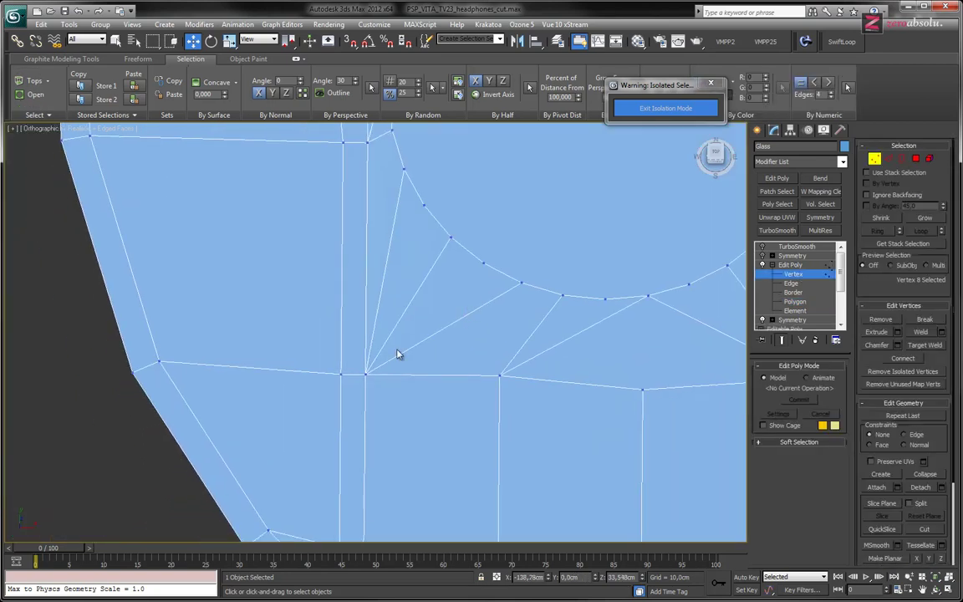
click(359, 384)
drag(360, 384, 408, 384)
key(ctrl+z)
key(ctrl+z)
key(ctrl+z)
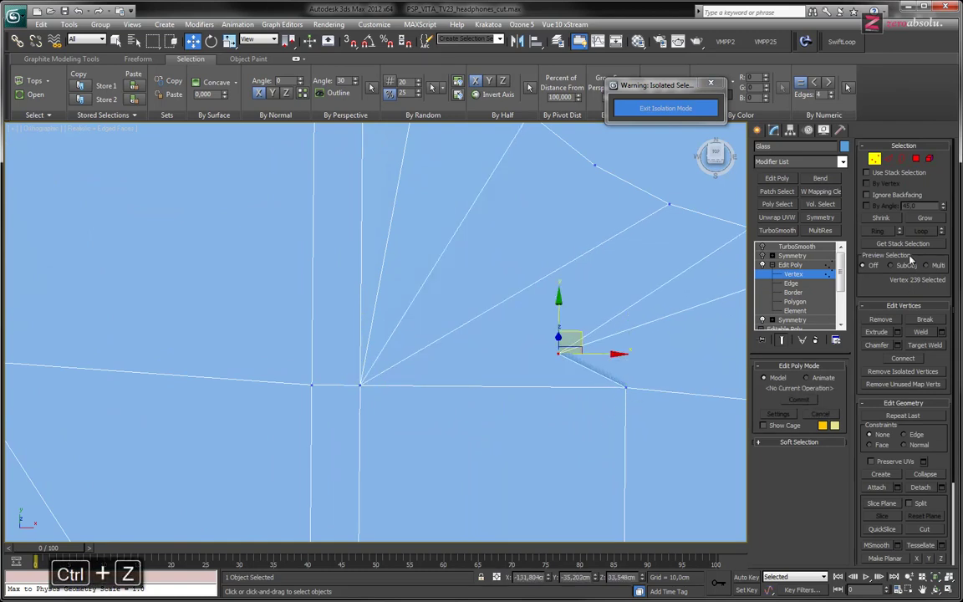
key(ctrl+alt+w)
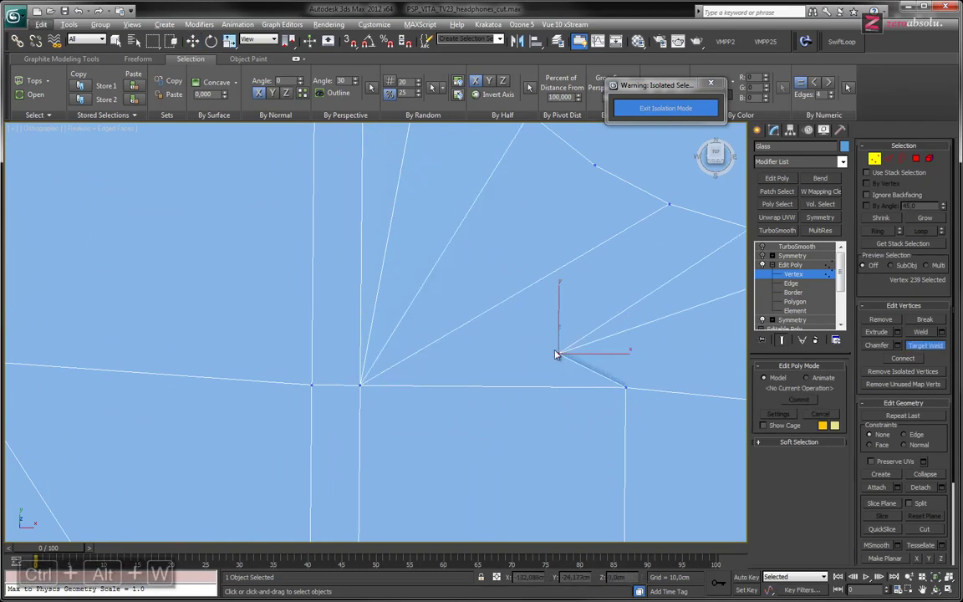
click(559, 354)
click(626, 387)
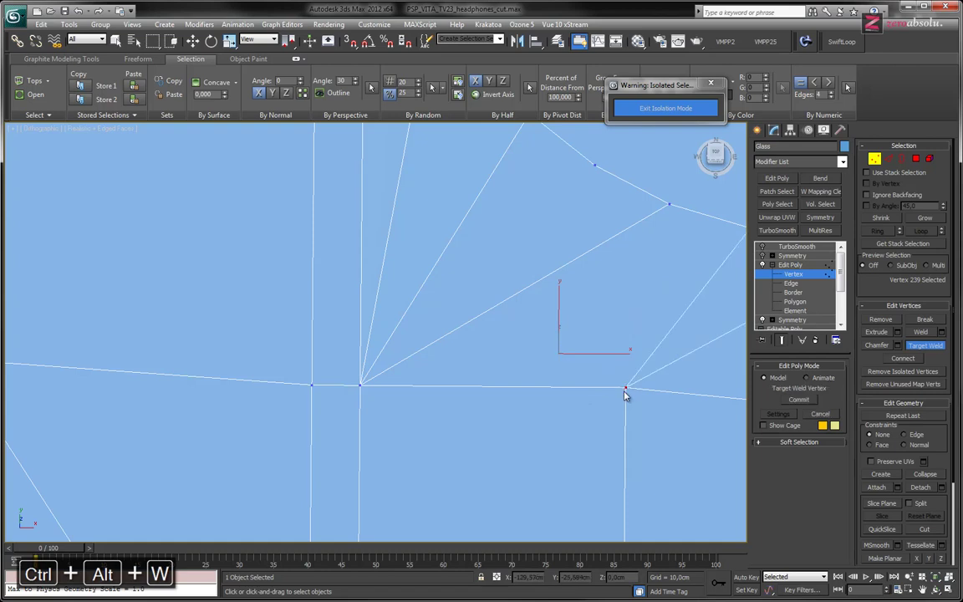
- Pull the overlapping vertex off the grid corner where the small circle's edges converge and target-weld it to the corner vertex
key(w)
click(361, 383)
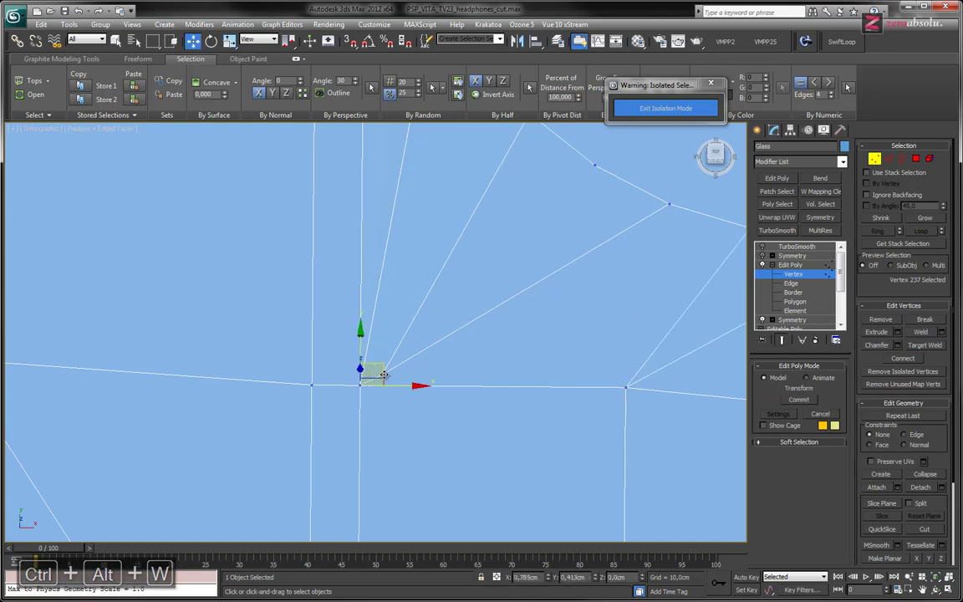
drag(377, 377, 401, 367)
key(ctrl+alt+w)
click(383, 373)
click(360, 386)
- Reselect the non-quad polygons to check for remaining ones around the figure-eight outline
scroll(451, 309, down, 5)
middle_drag(359, 369, 418, 297)
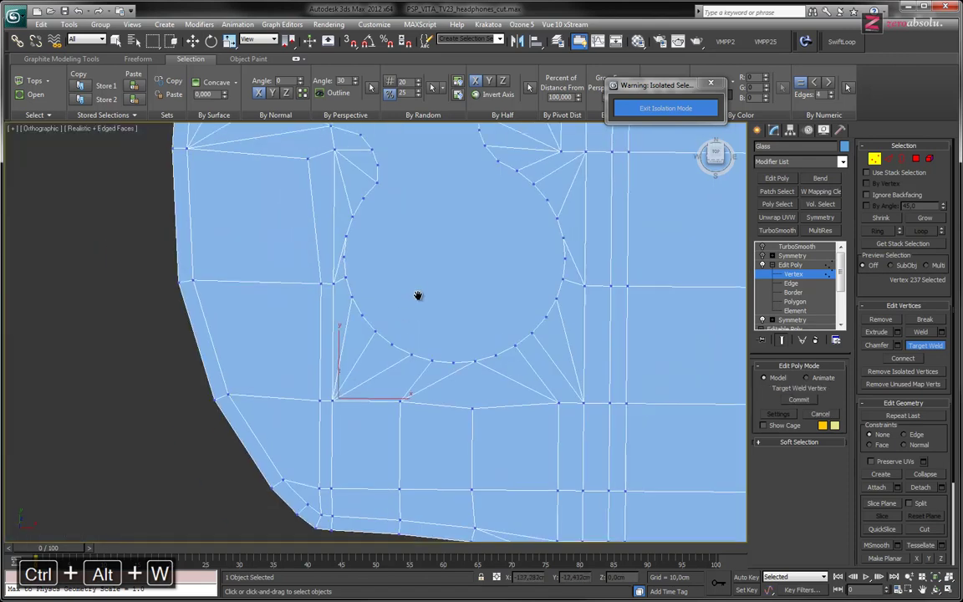
key(4)
scroll(389, 318, down, 5)
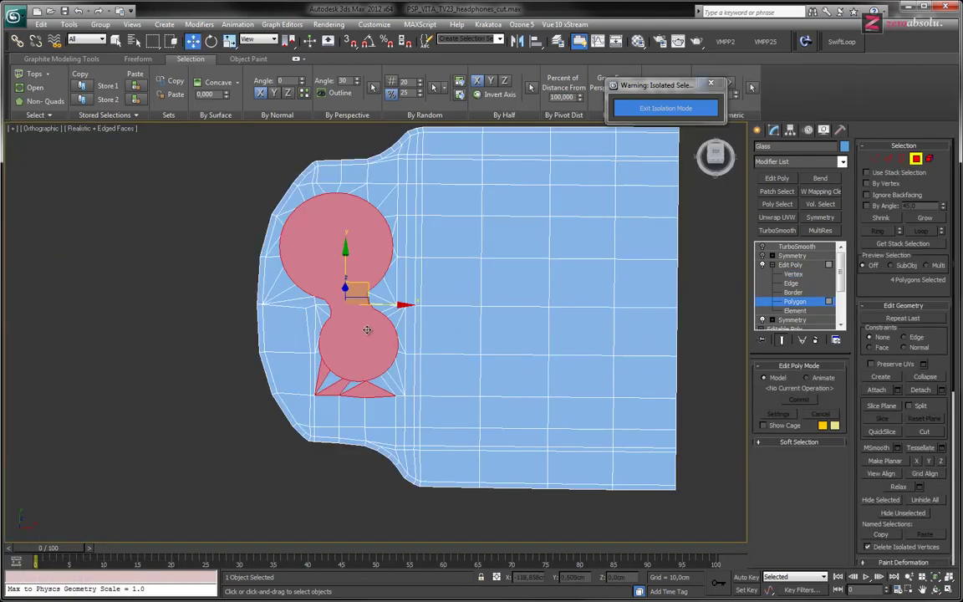
click(33, 88)
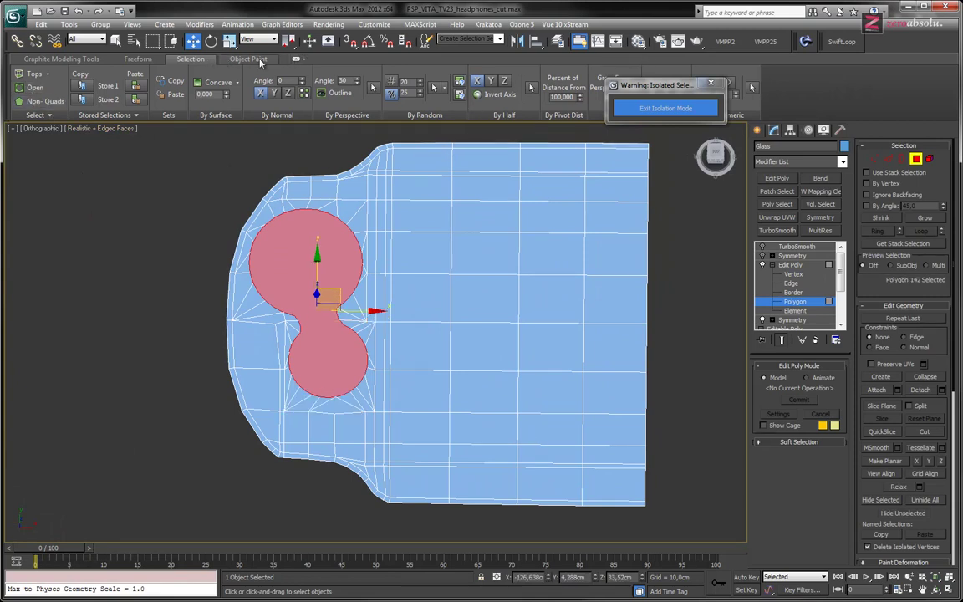
- Minimize the modeling ribbon, clear the polygon selection and enable the TurboSmooth modifier to preview the smoothed cutout area
click(296, 60)
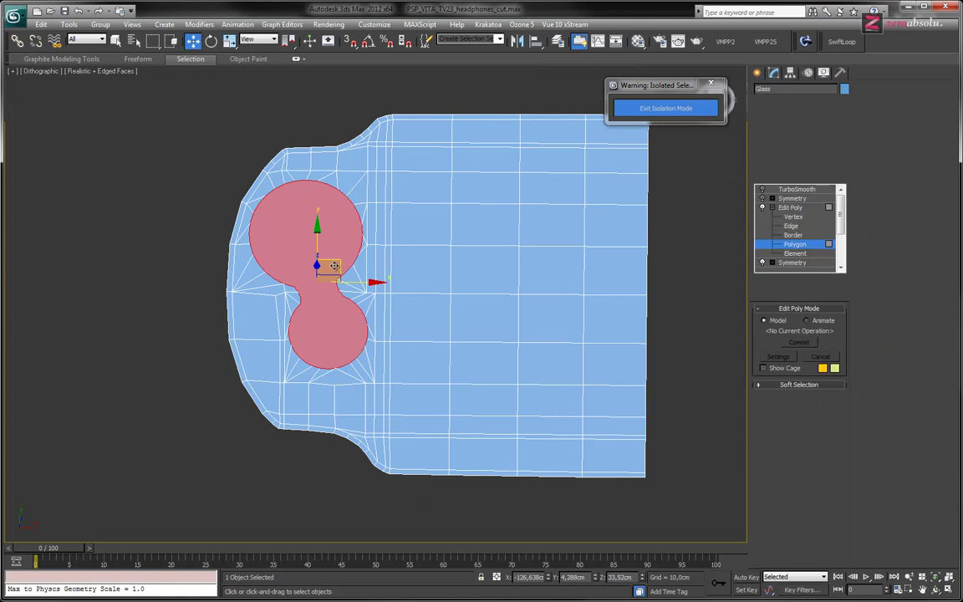
middle_drag(432, 336, 386, 349)
click(692, 248)
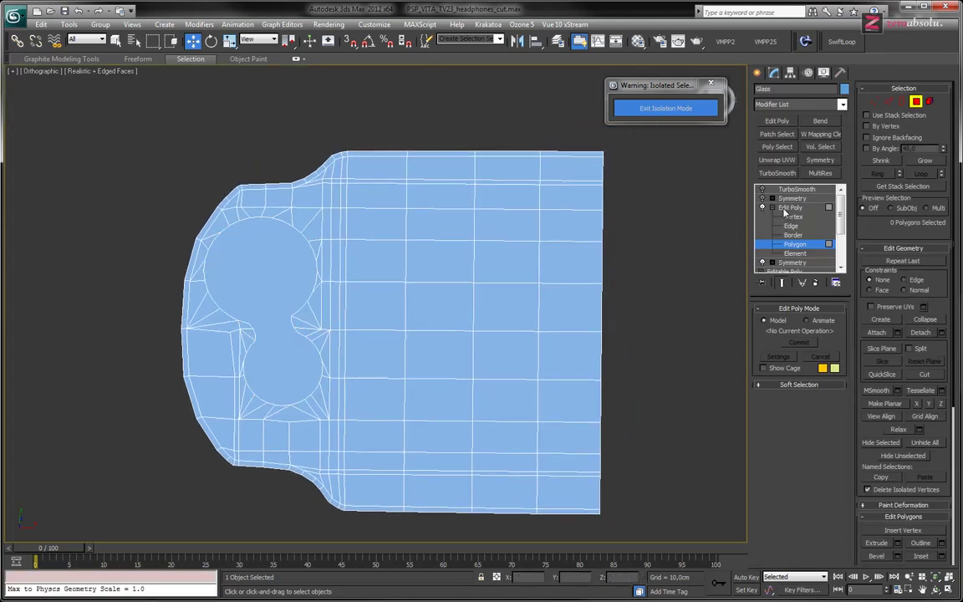
click(774, 205)
click(762, 207)
click(762, 189)
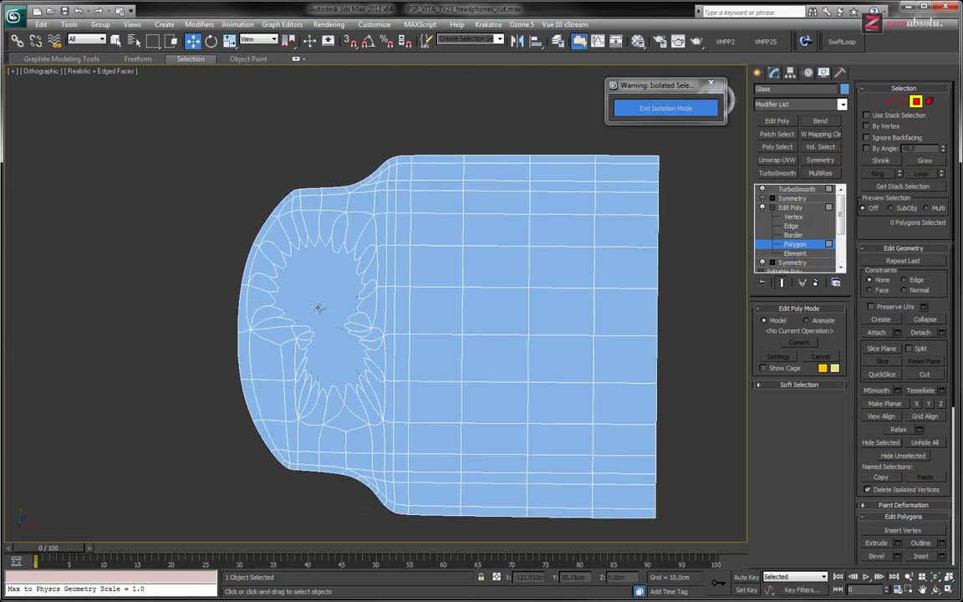
scroll(302, 304, up, 4)
scroll(309, 293, down, 5)
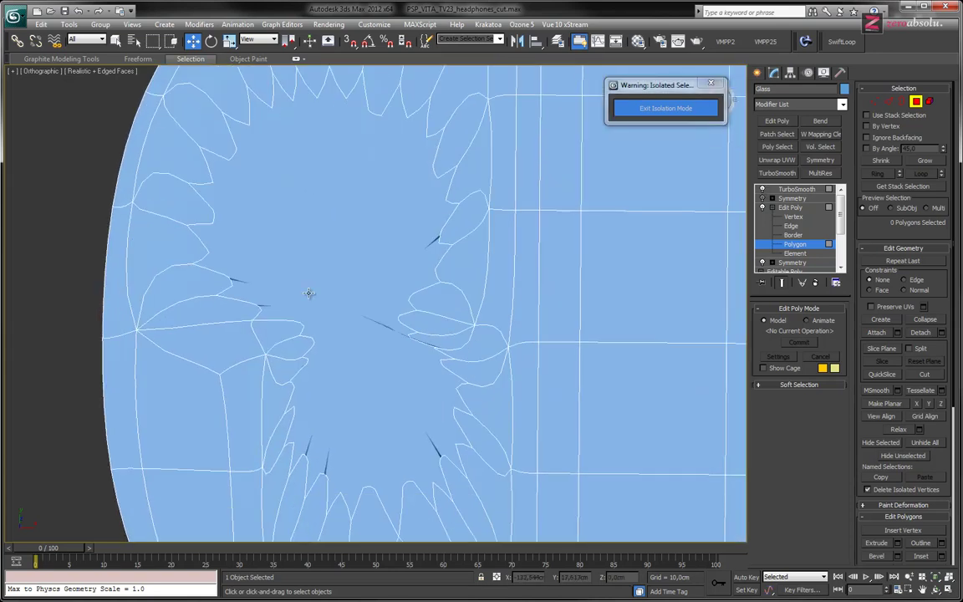
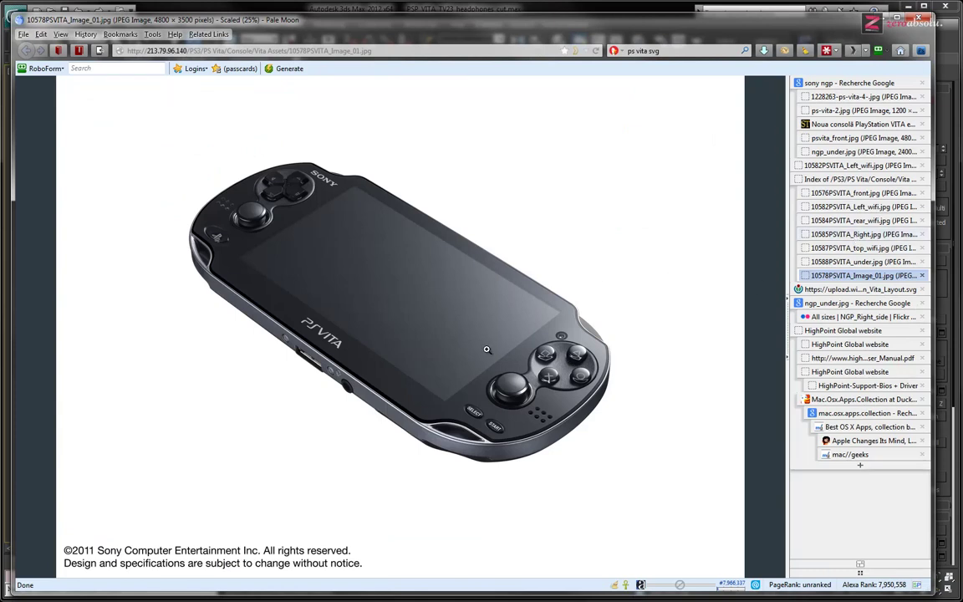
- Examine the button and analog-stick recess up close in the PS Vita reference photo in the Pale Moon browser
click(590, 378)
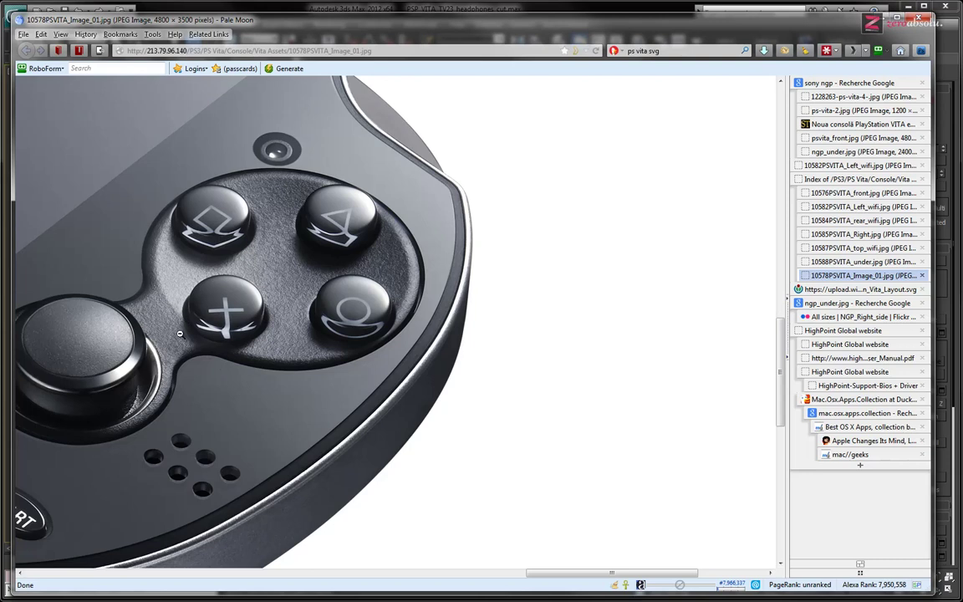
scroll(200, 334, left, 2)
scroll(211, 345, left, 4)
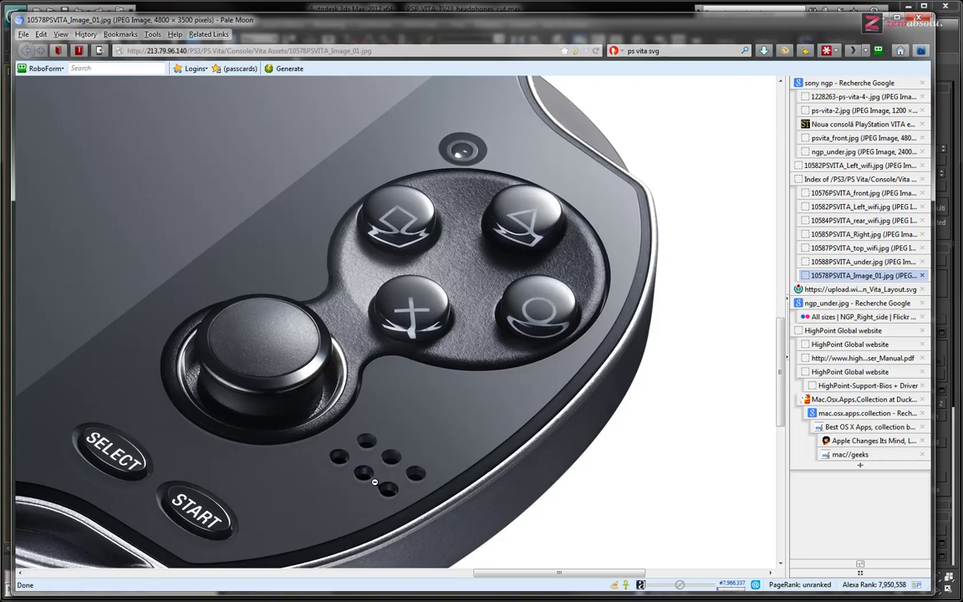
ctrl+scroll(408, 456, up, 3)
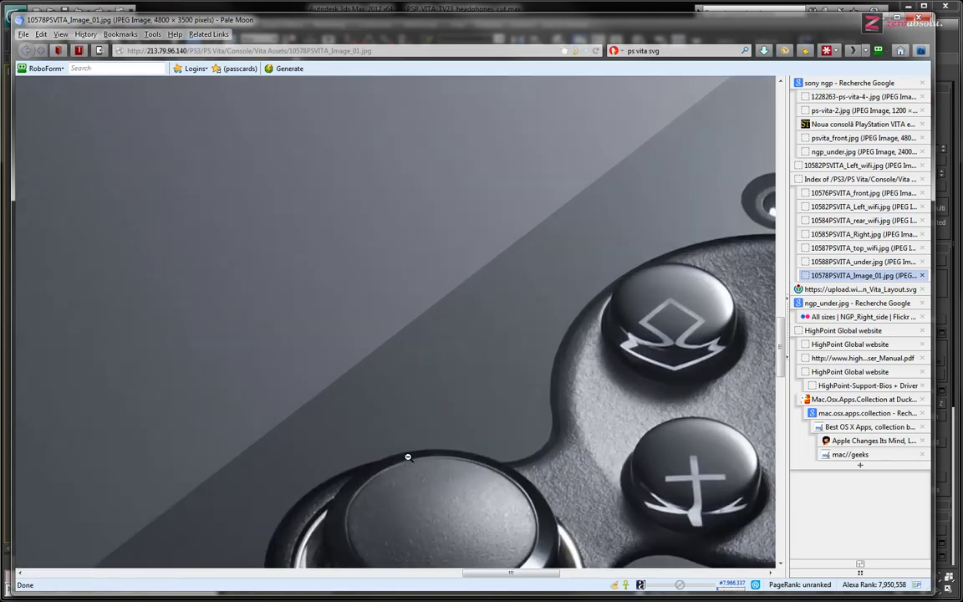
scroll(429, 438, down, 5)
scroll(588, 397, up, 4)
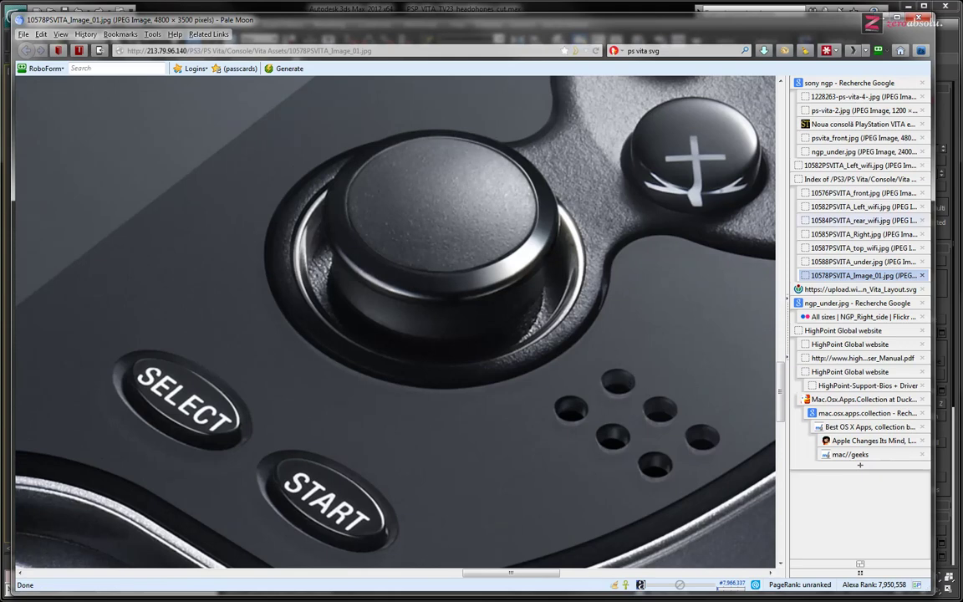
- Switch back to 3ds Max, hide the smoothed end result and delete the figure-eight polygon to open the hole in the glass
key(alt+Tab)
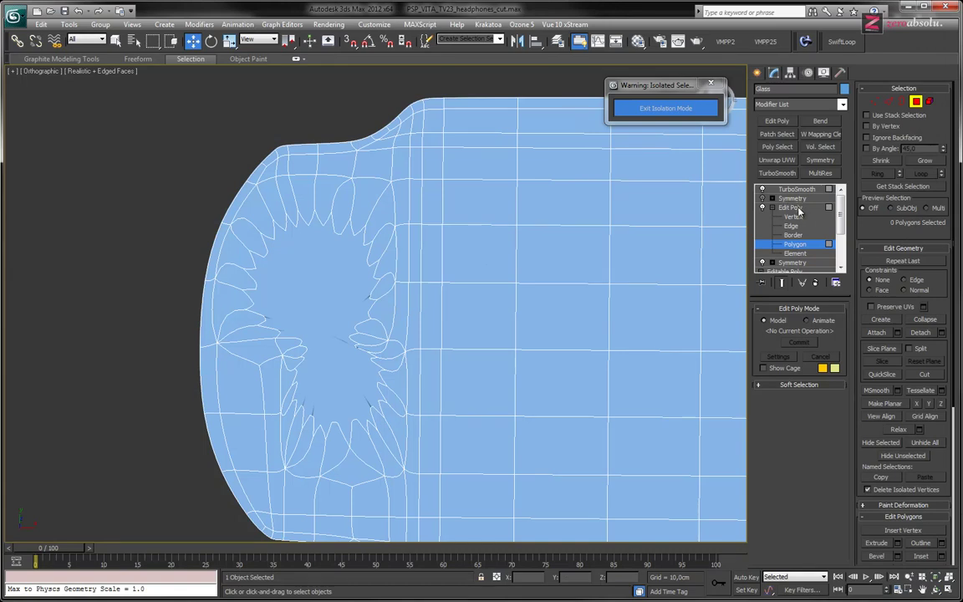
click(782, 282)
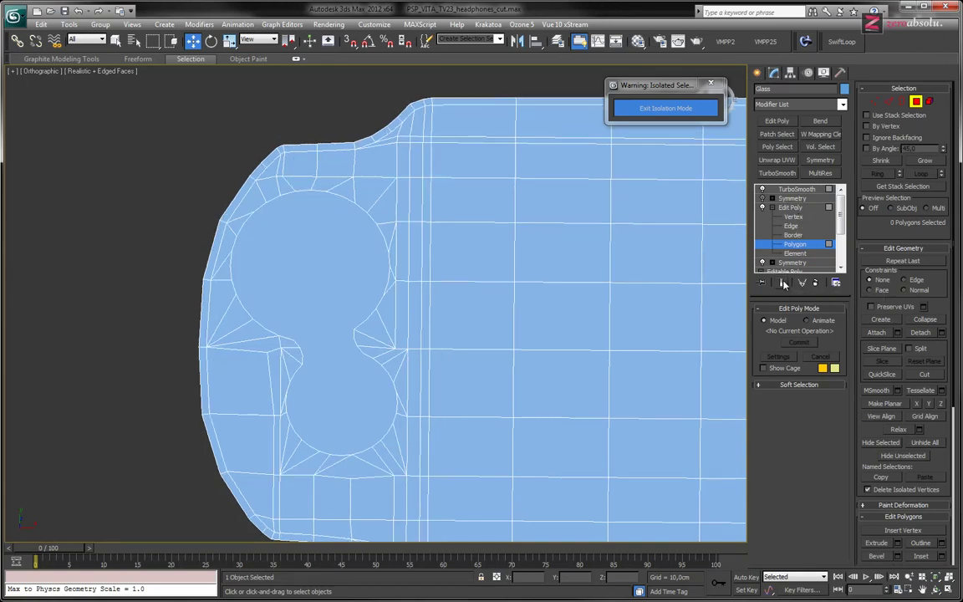
click(316, 285)
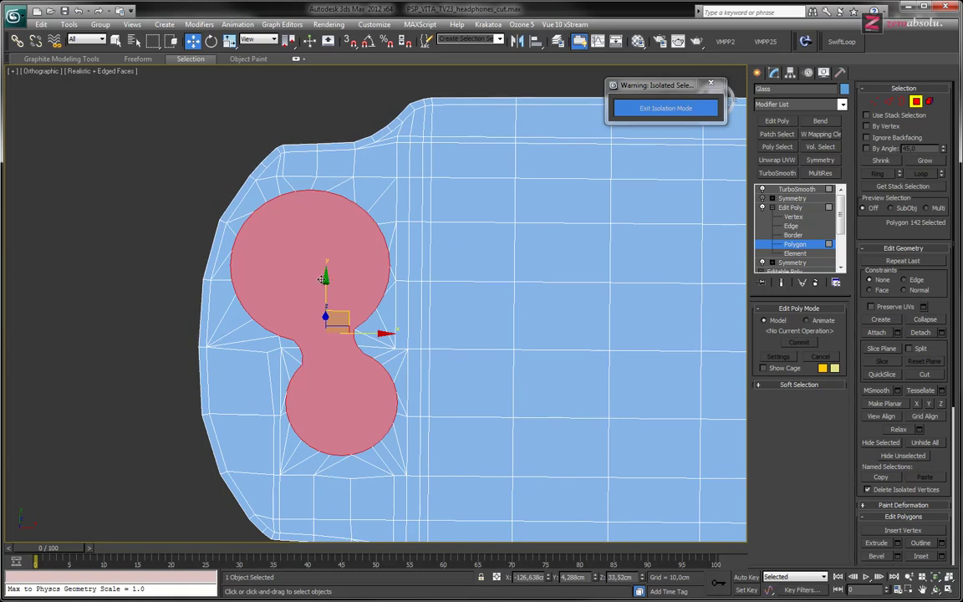
middle_drag(322, 278, 357, 314)
scroll(351, 303, up, 2)
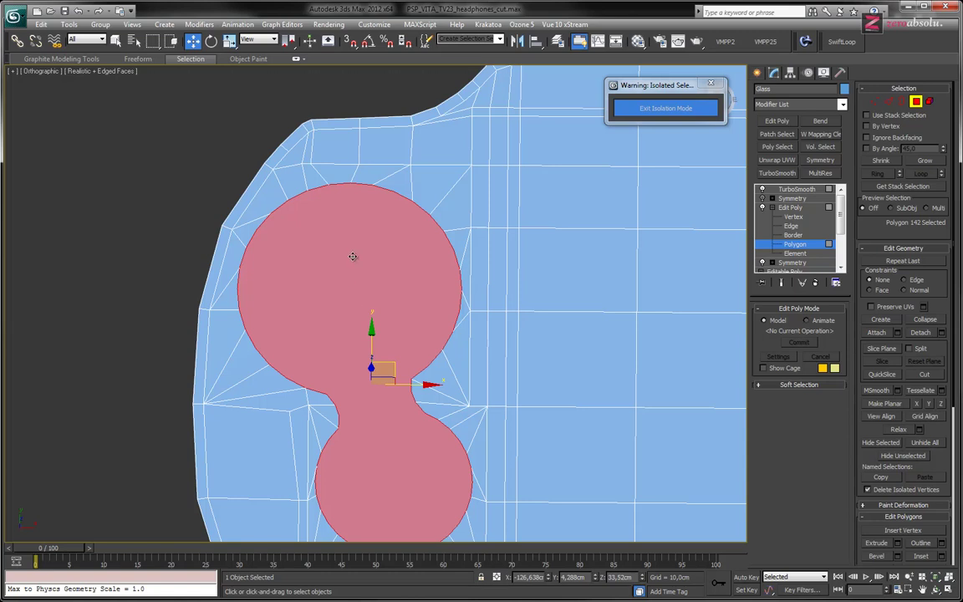
key(Delete)
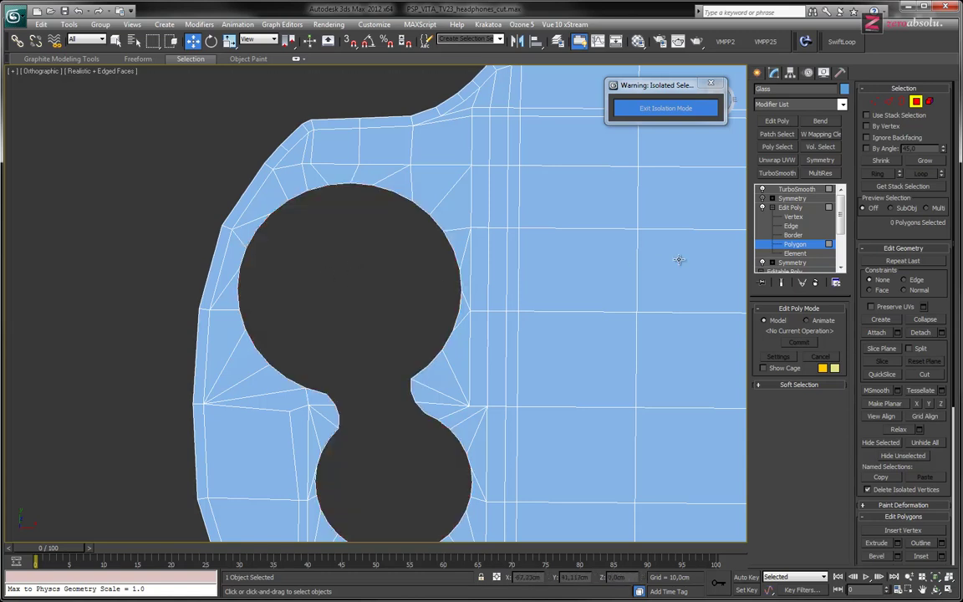
- Select the complete open border around the figure-eight hole
key(3)
click(332, 400)
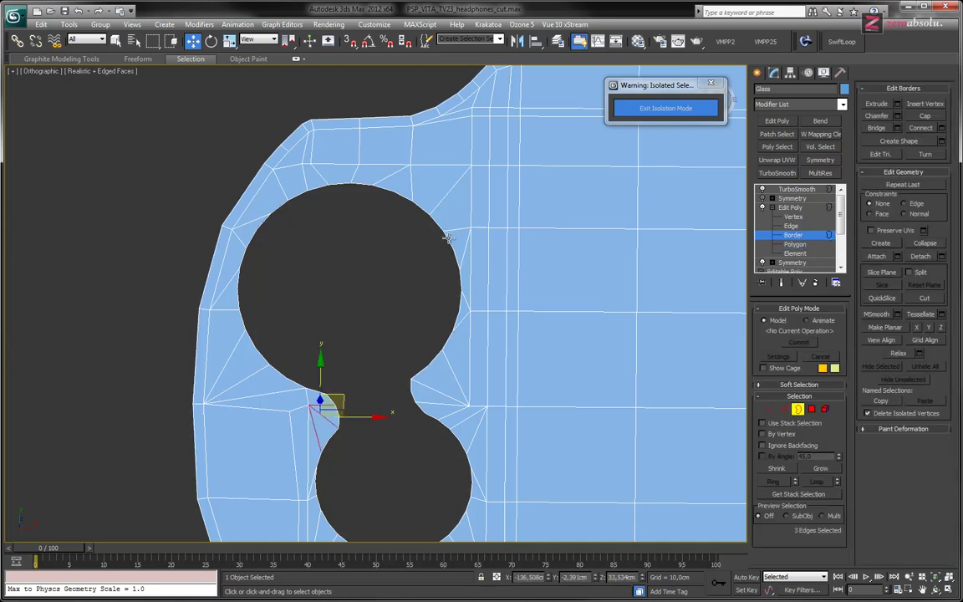
click(447, 240)
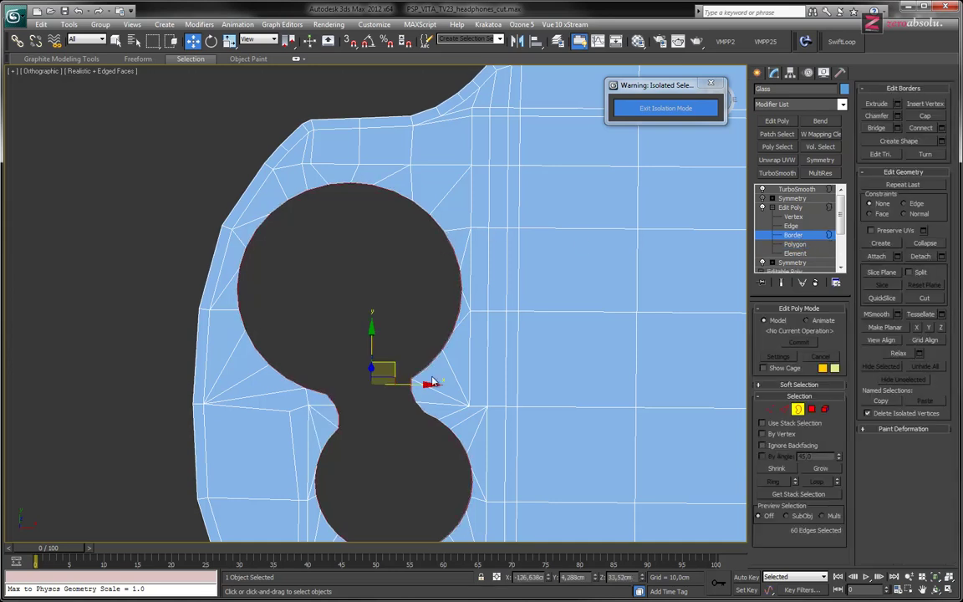
- Compare the base mesh with the smoothed end result, leave the smoothing shown and examine the corner at the hole's neck
mouse_move(423, 383)
alt+middle_down()
mouse_move(426, 374)
mouse_move(431, 383)
alt+middle_up()
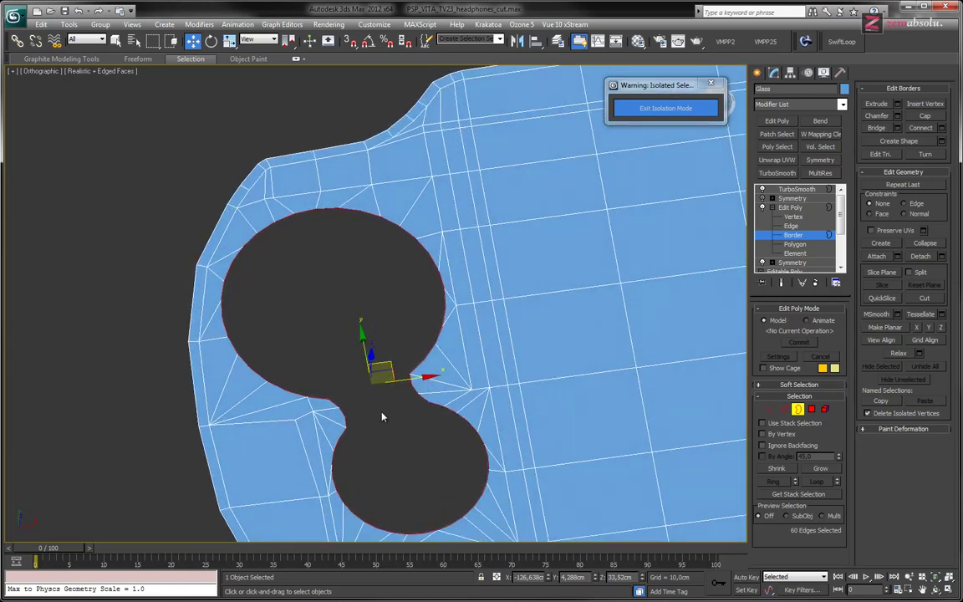
click(781, 284)
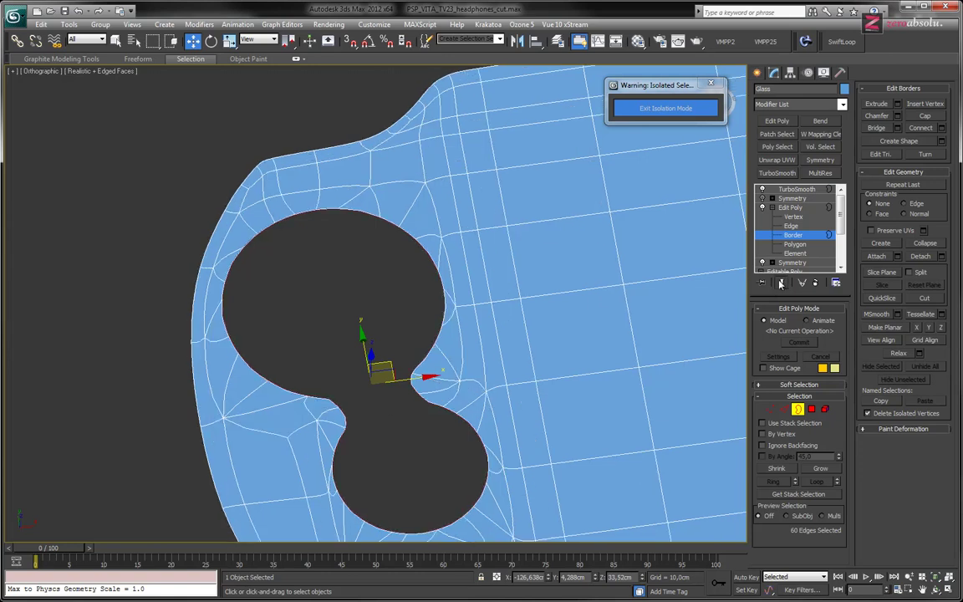
click(781, 284)
click(780, 283)
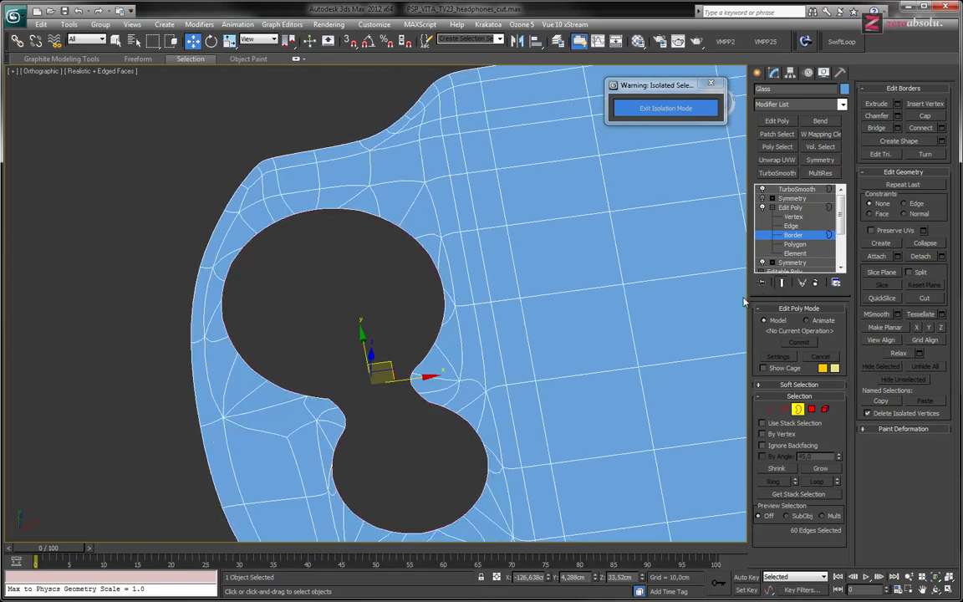
alt+middle_drag(732, 301, 374, 307)
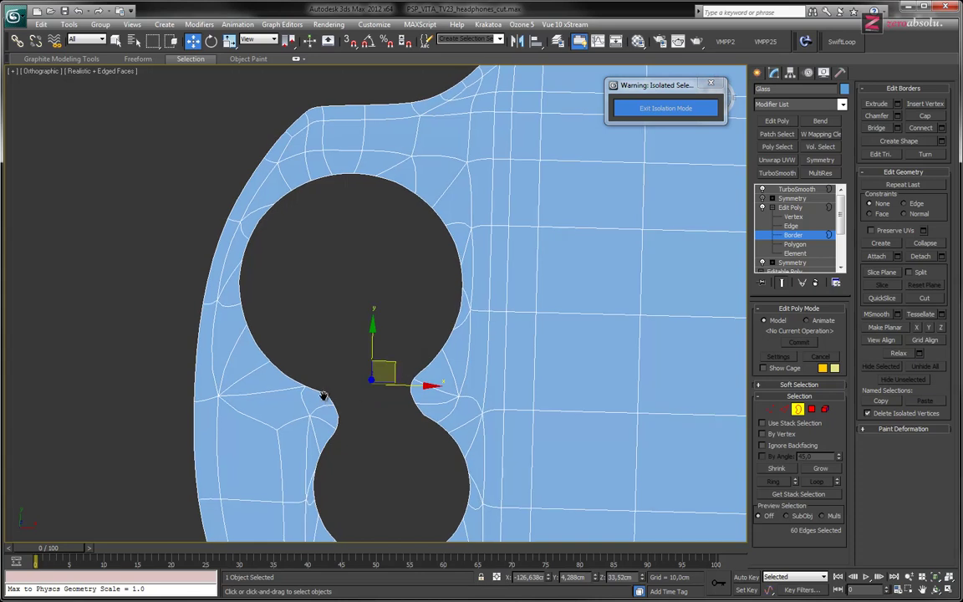
scroll(323, 396, up, 10)
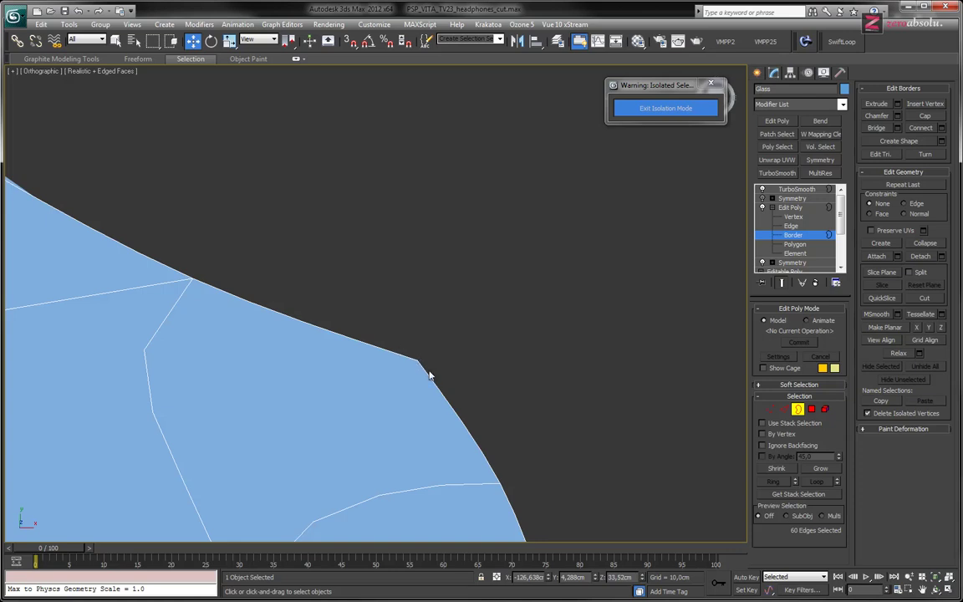
middle_drag(428, 376, 409, 280)
scroll(409, 279, down, 3)
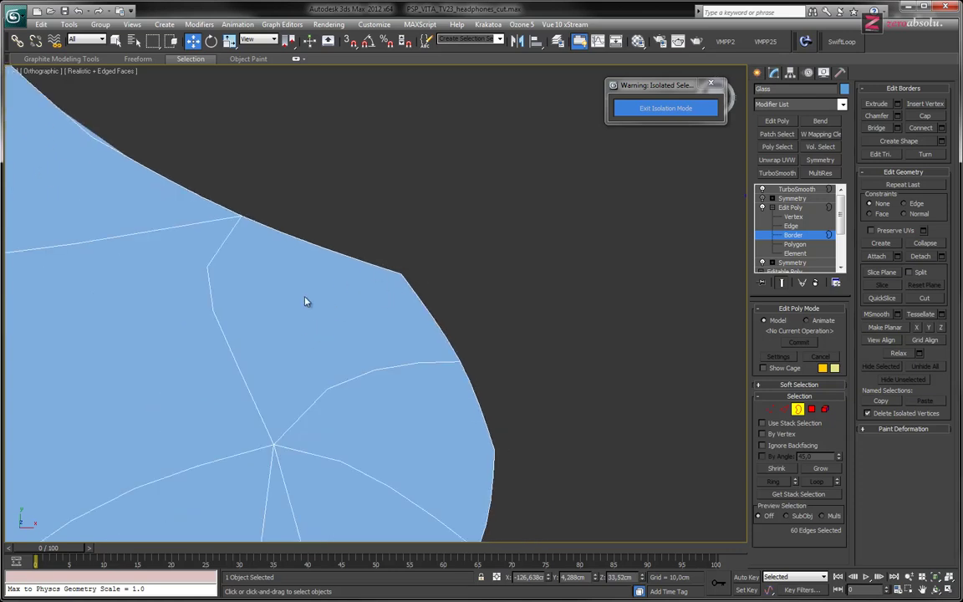
- Inspect the smoothed corner at the hole's neck and turn off the smoothed end result to show the base mesh
scroll(501, 248, down, 3)
scroll(443, 293, down, 5)
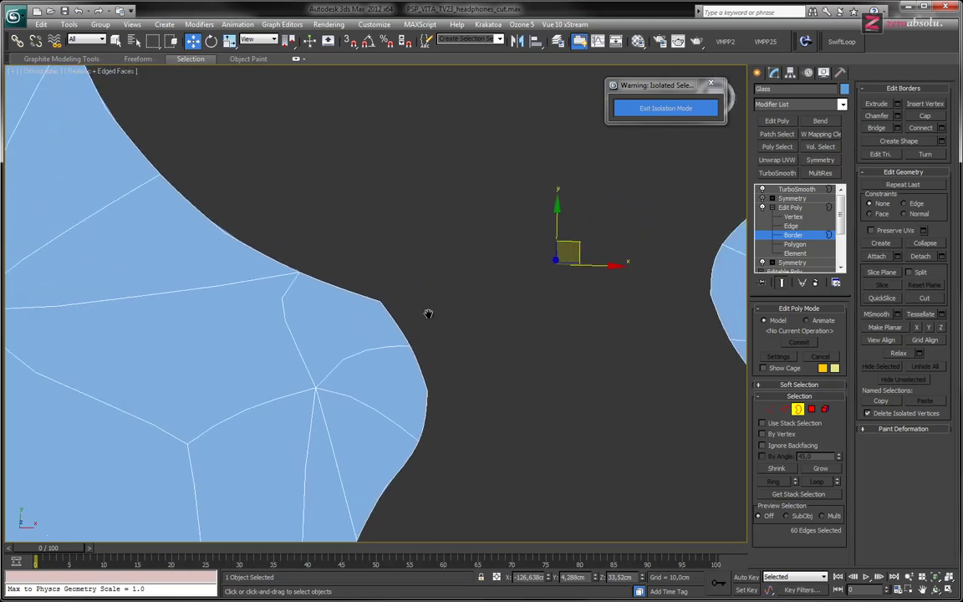
scroll(380, 307, down, 2)
mouse_move(383, 305)
middle_down()
mouse_move(395, 344)
mouse_move(389, 325)
middle_up()
scroll(388, 324, up, 4)
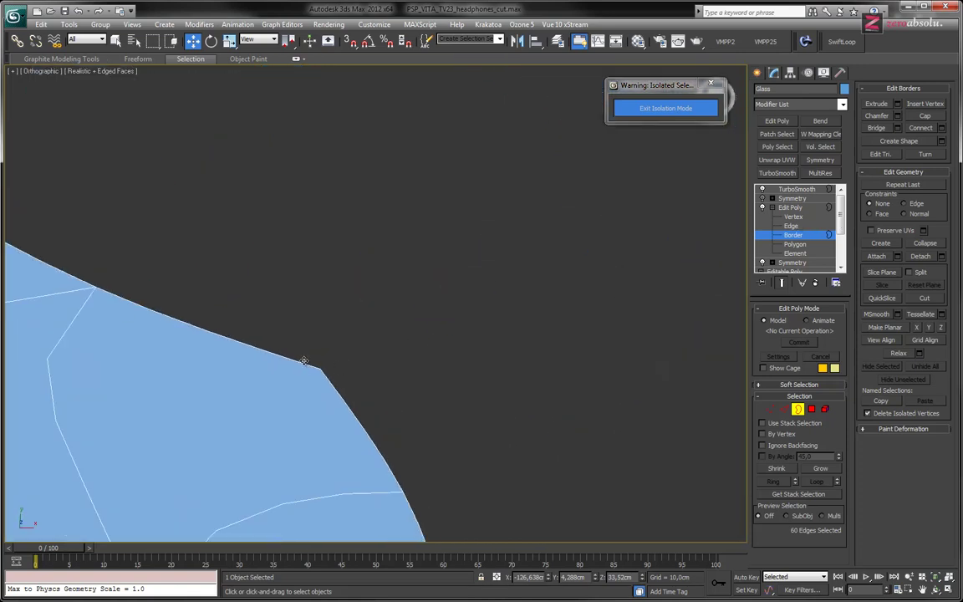
scroll(389, 340, down, 2)
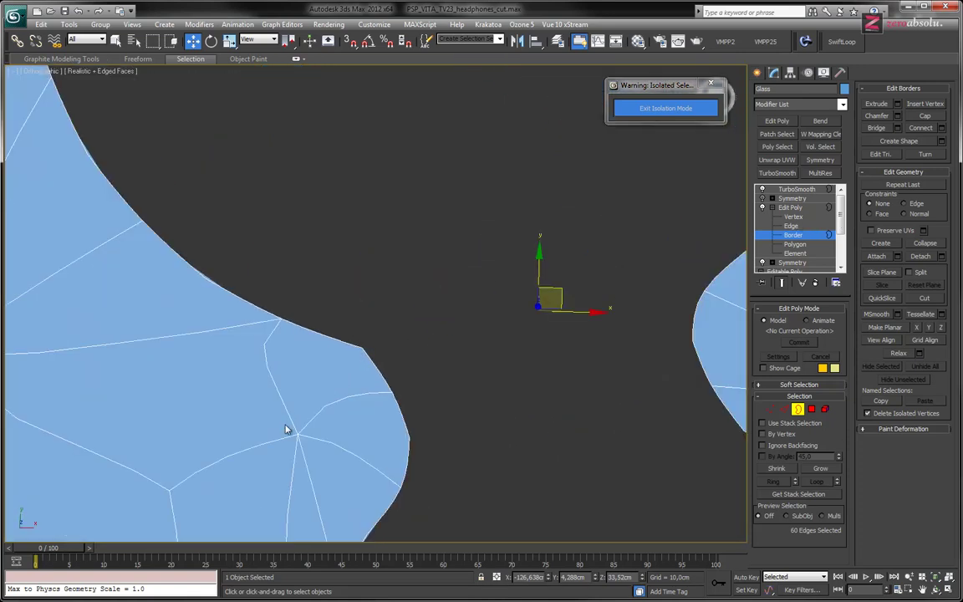
click(781, 284)
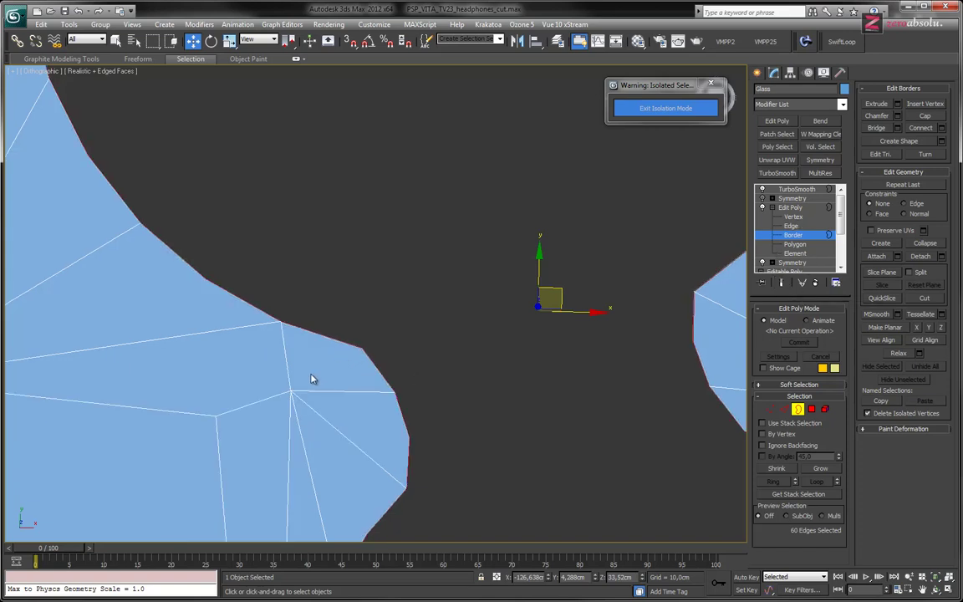
- Chamfer the selected border of the figure-eight hole by 1.494 cm with 1 segment to add a support loop
scroll(380, 372, down, 4)
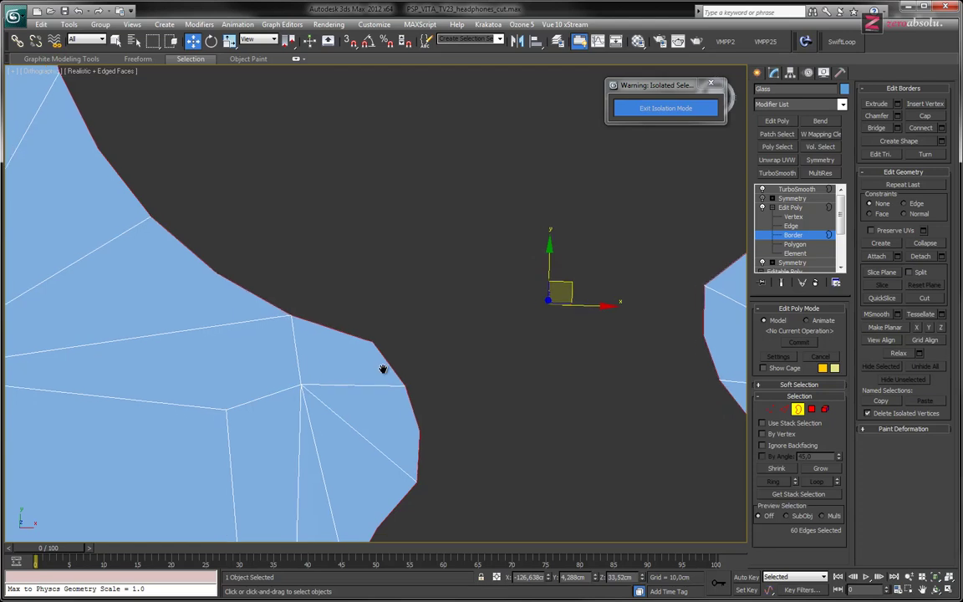
click(897, 117)
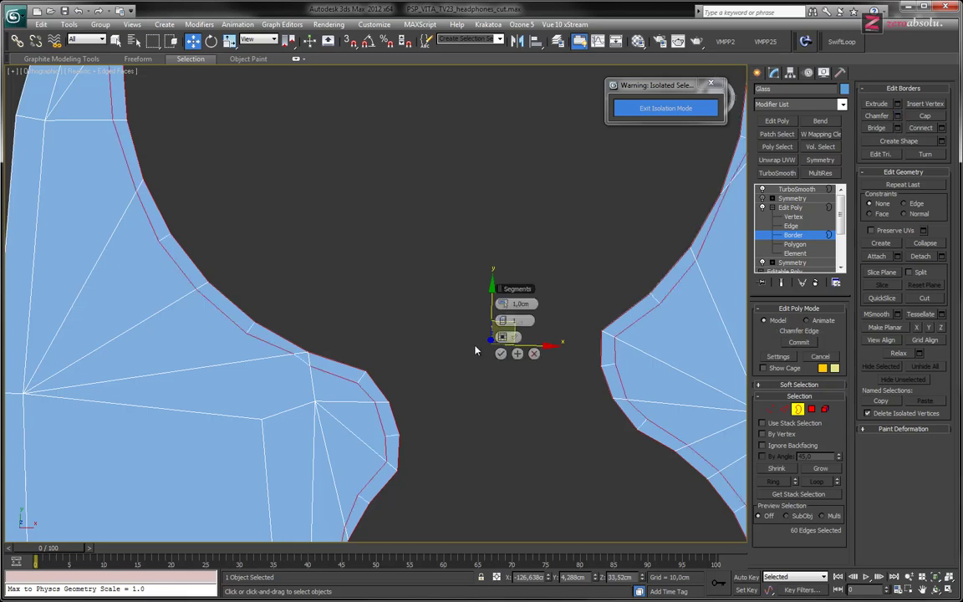
drag(501, 304, 505, 303)
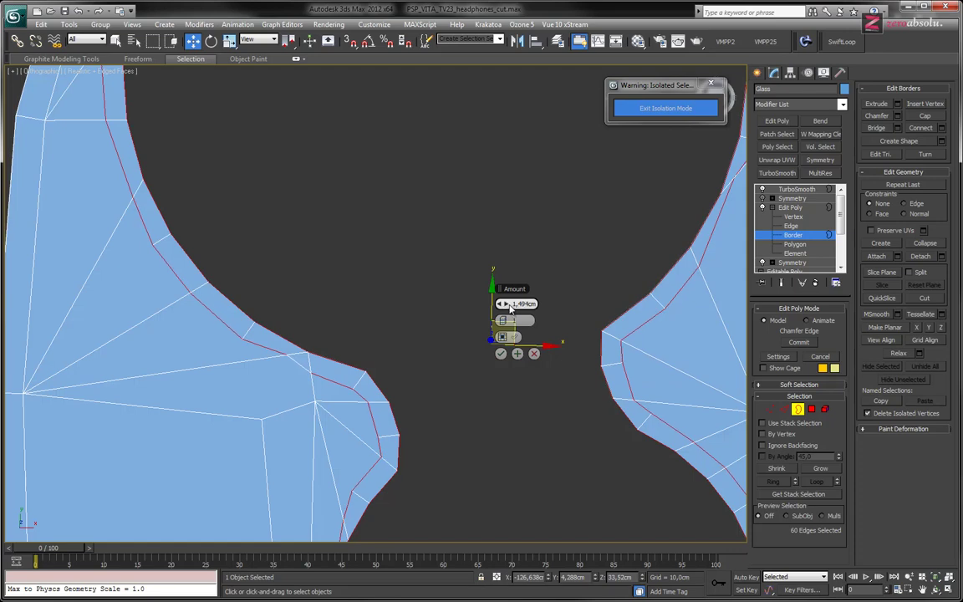
mouse_move(418, 299)
alt+middle_down()
mouse_move(376, 297)
mouse_move(379, 244)
mouse_move(425, 263)
mouse_move(429, 253)
mouse_move(429, 286)
alt+middle_up()
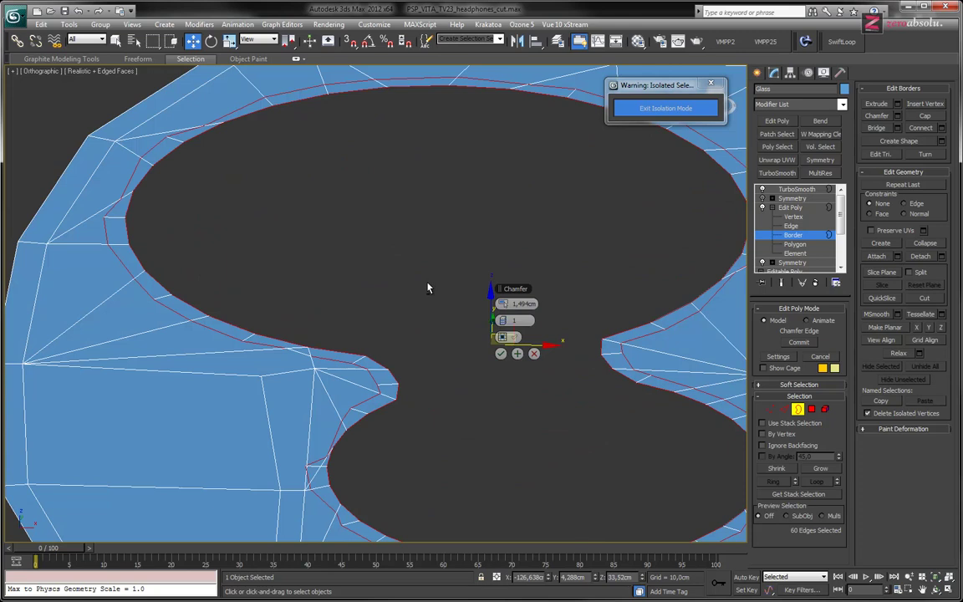
scroll(430, 286, up, 5)
scroll(418, 296, down, 4)
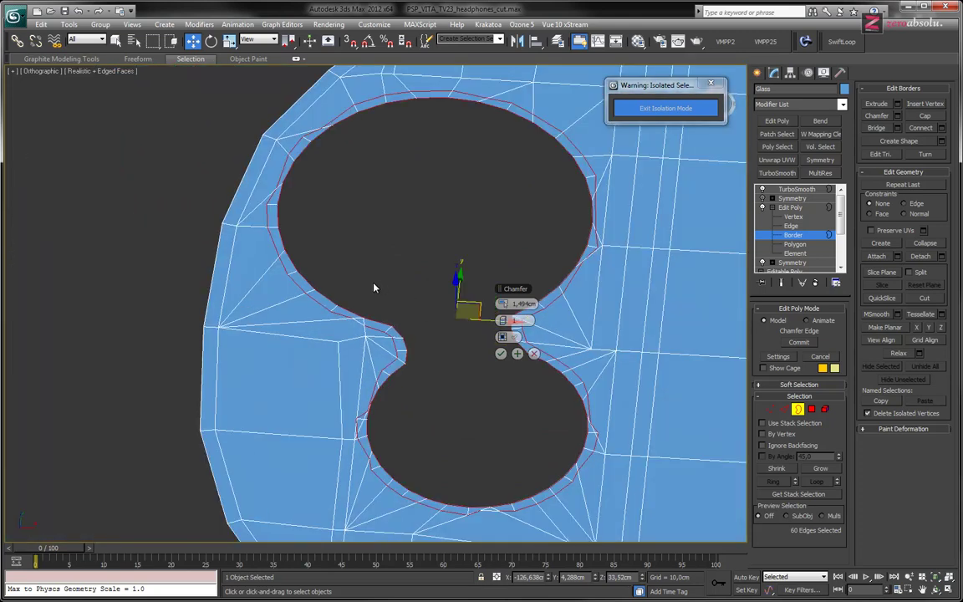
alt+middle_drag(441, 233, 570, 253)
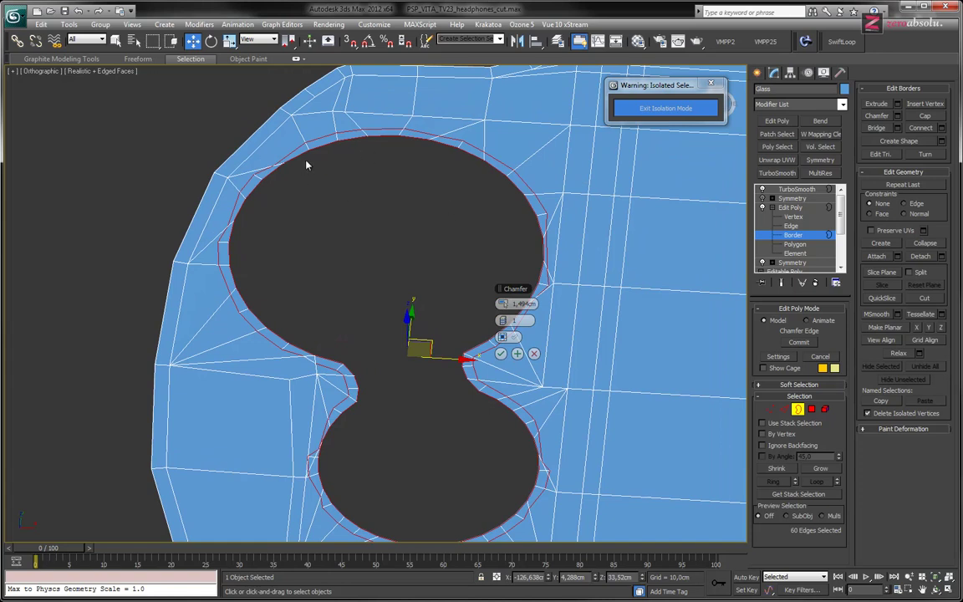
click(501, 354)
- Target-weld the stray chamfer vertex at the left neck corner onto its neighbour on the support loop
scroll(413, 377, up, 5)
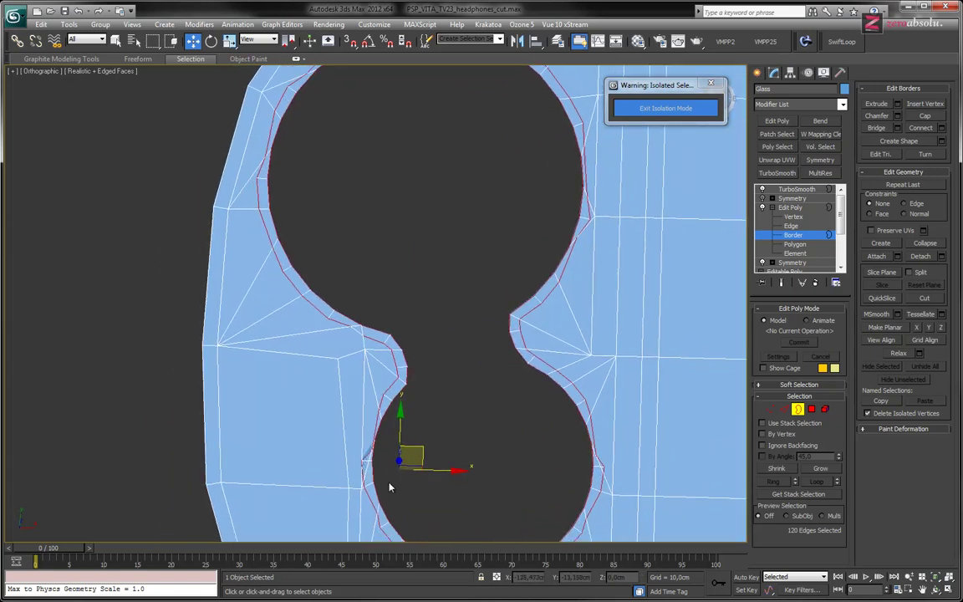
scroll(381, 340, up, 5)
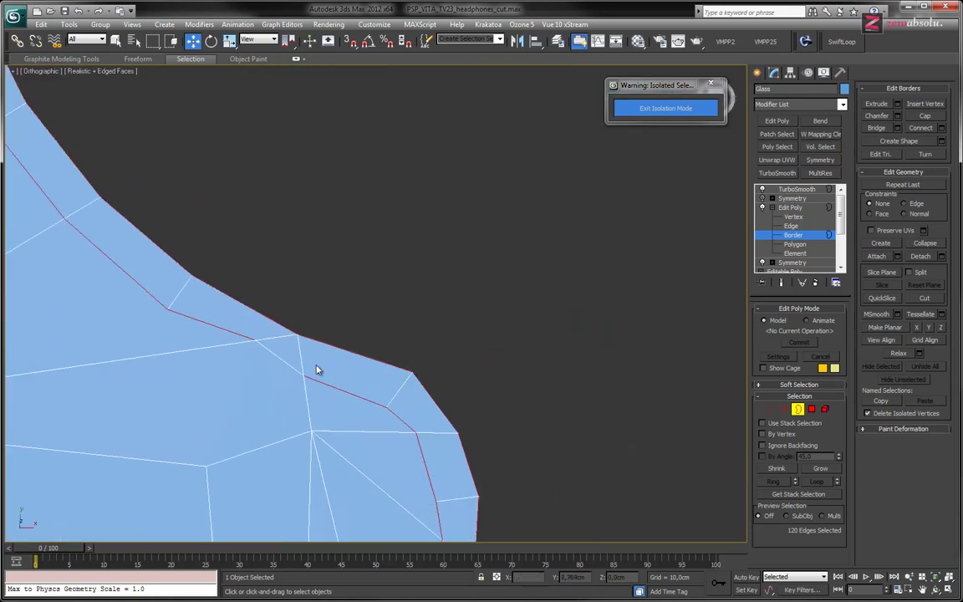
middle_drag(358, 373, 422, 352)
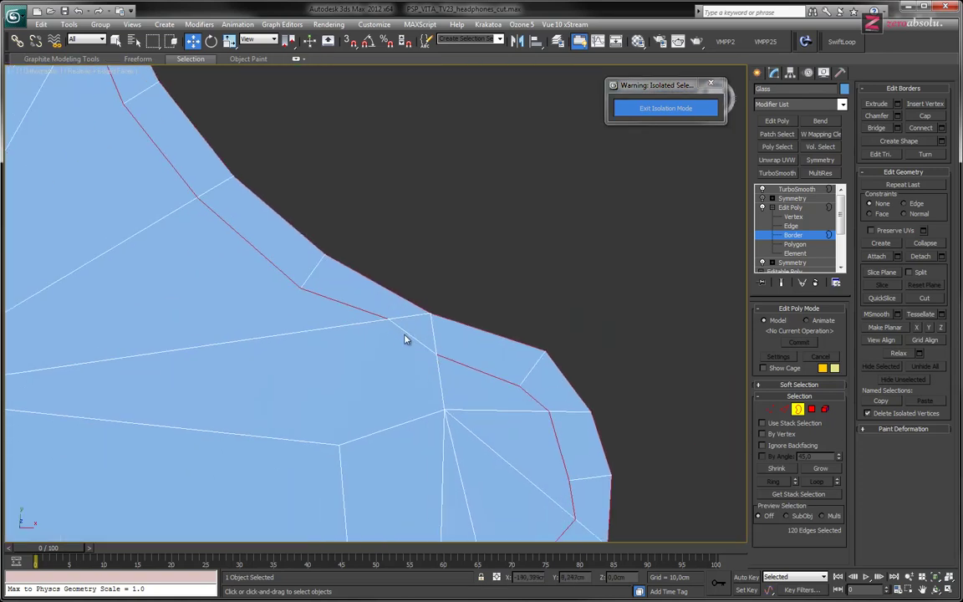
key(1)
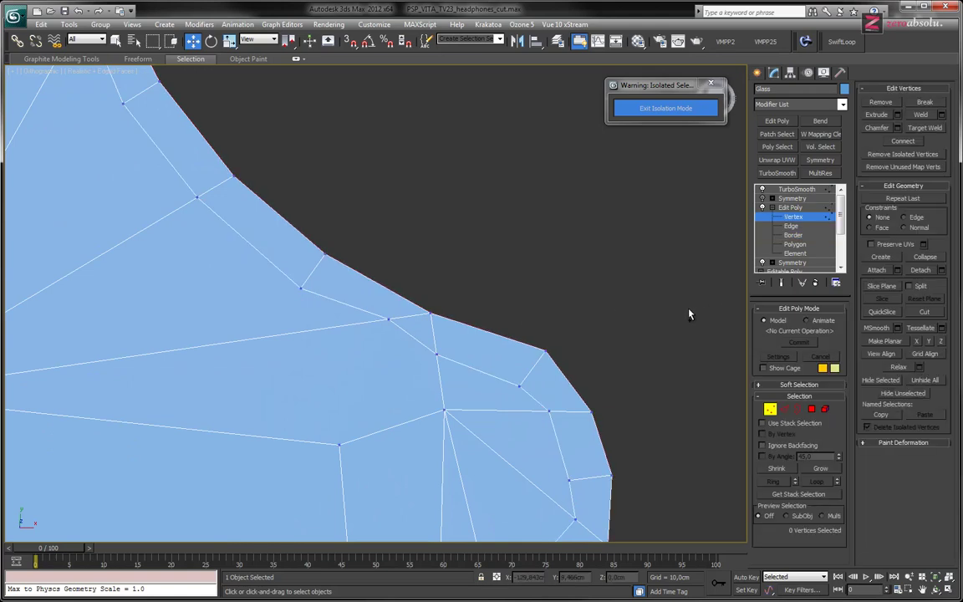
key(ctrl+alt+w)
click(388, 319)
click(434, 352)
key(w)
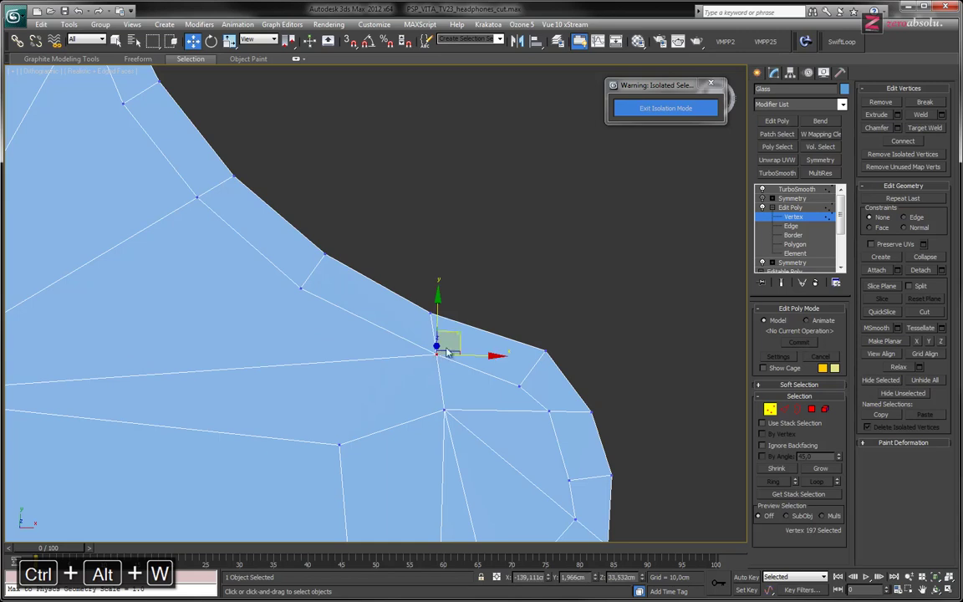
- Move the welded vertex and its loop neighbour parallel to the neck's rim, and lower the junction vertex beside them
drag(447, 351, 425, 338)
middle_drag(425, 338, 452, 301)
drag(405, 207, 487, 230)
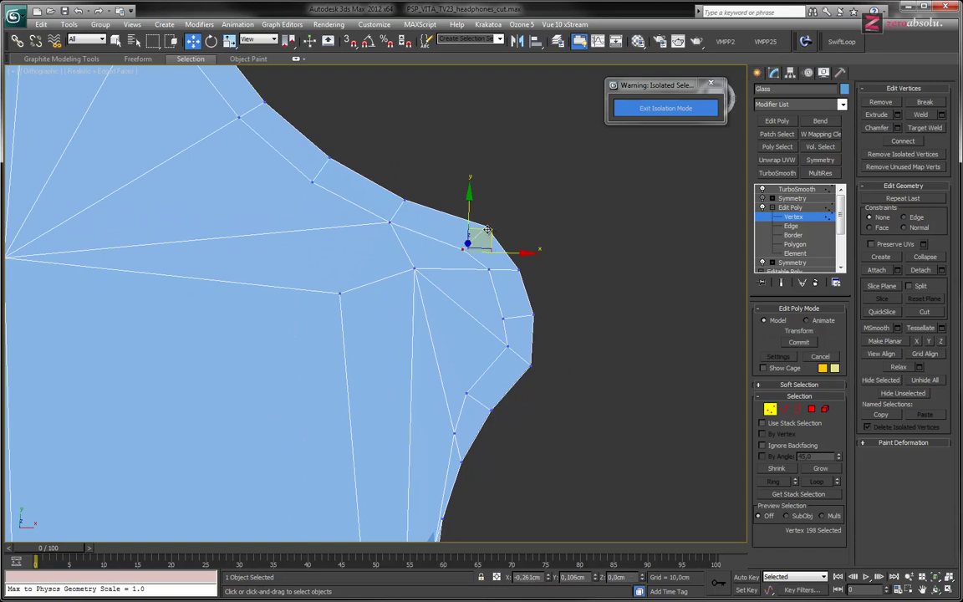
drag(414, 269, 409, 320)
middle_drag(409, 320, 439, 219)
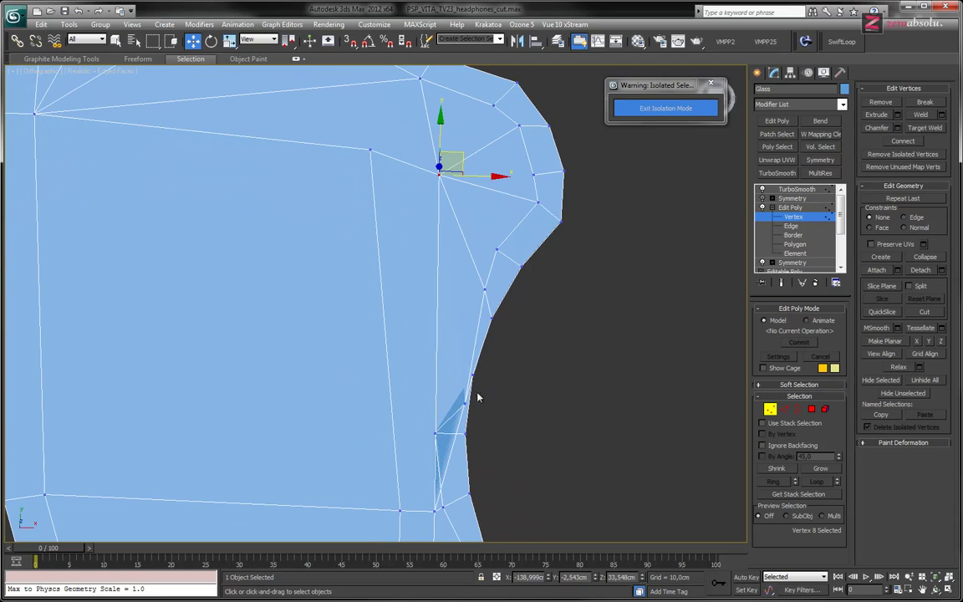
- Pull the overlapping loop vertex below the neck away from the rim to unfold the faces, and move the junction vertex up and left
click(463, 400)
drag(477, 381, 433, 338)
drag(439, 174, 418, 161)
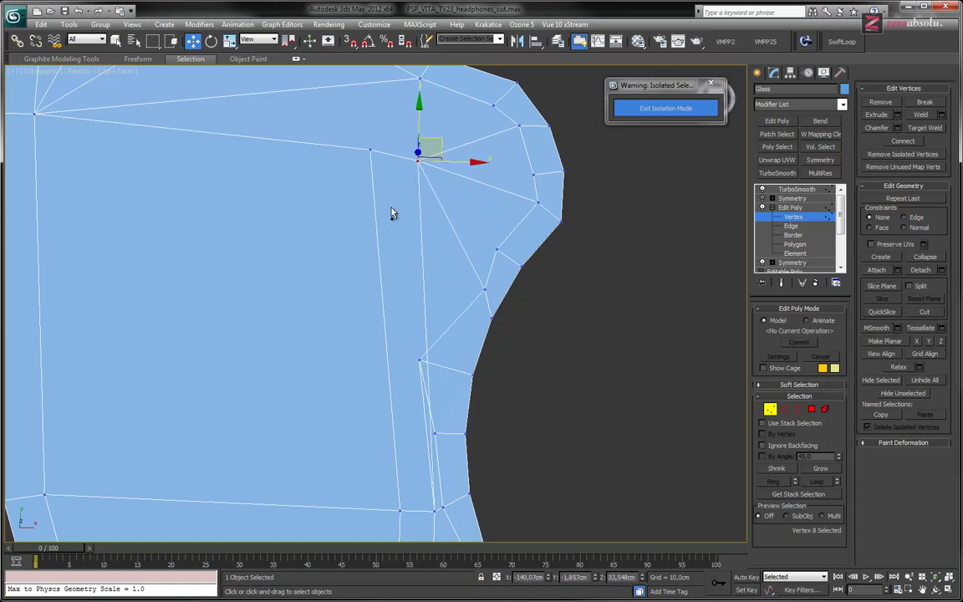
- Target-weld the two inner vertices left of the neck and the lower circle onto the adjacent vertices to their left
key(ctrl+alt+w)
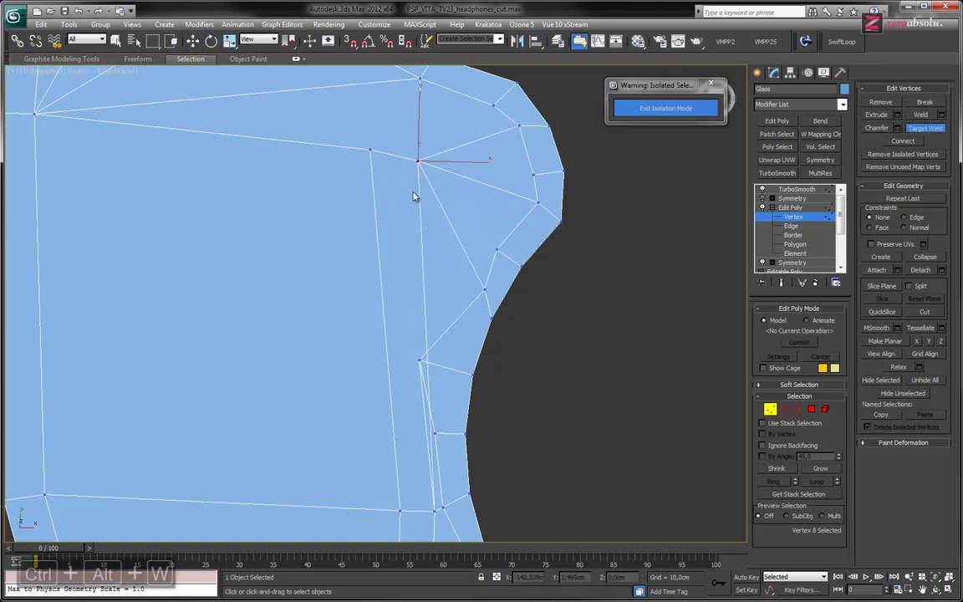
click(370, 149)
middle_drag(413, 399, 430, 310)
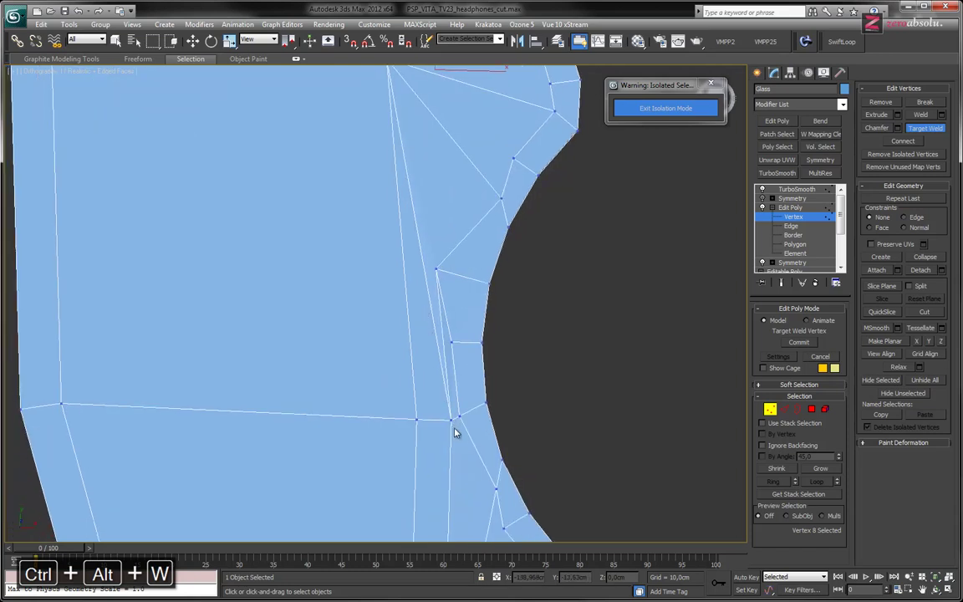
click(451, 420)
click(416, 418)
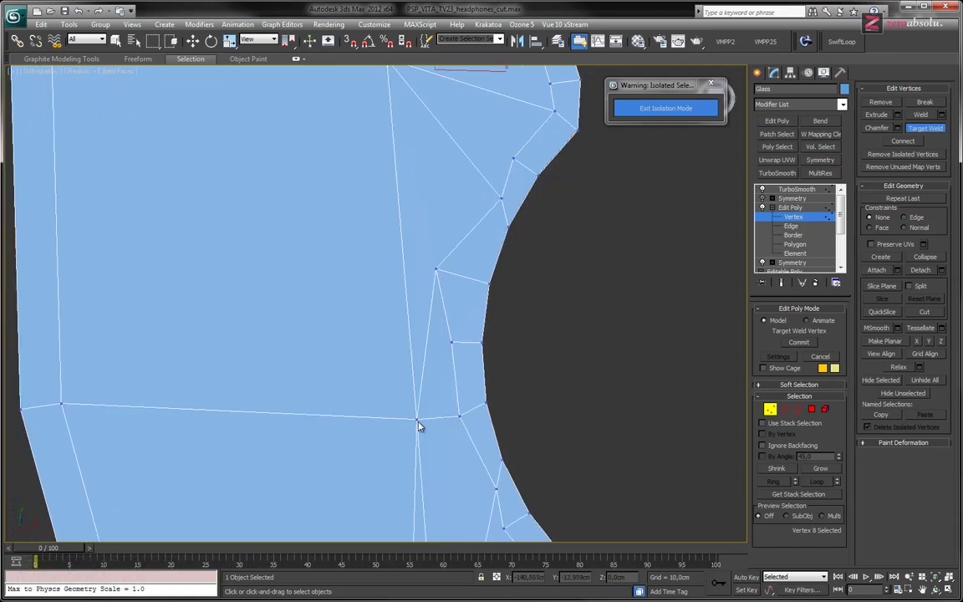
middle_drag(459, 352, 464, 366)
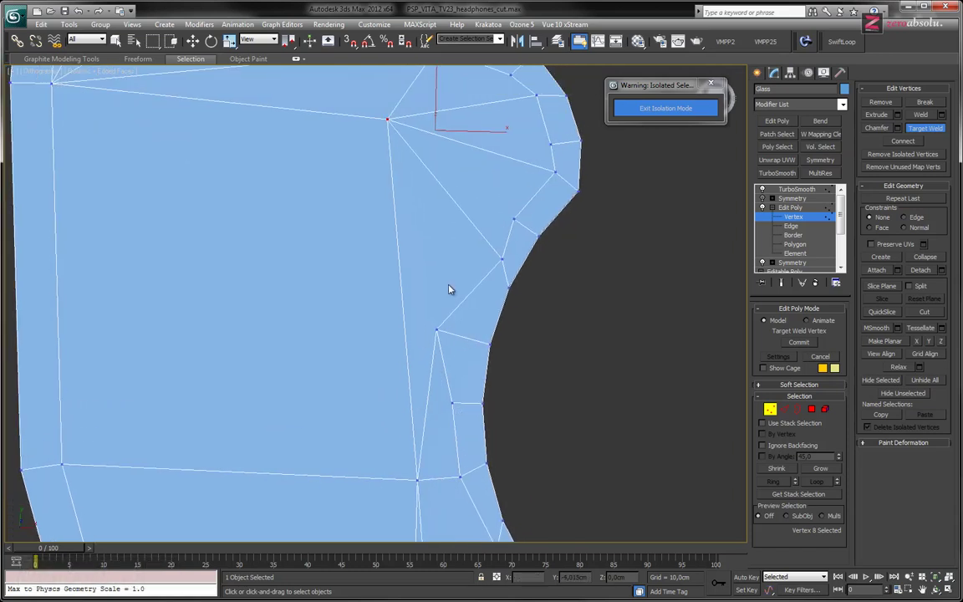
- Even out the two support loop vertices at the upper left of the lower circle, and move the nearby junction vertex away from it
key(w)
click(504, 262)
drag(525, 246, 458, 253)
click(435, 329)
drag(447, 318, 461, 323)
click(417, 479)
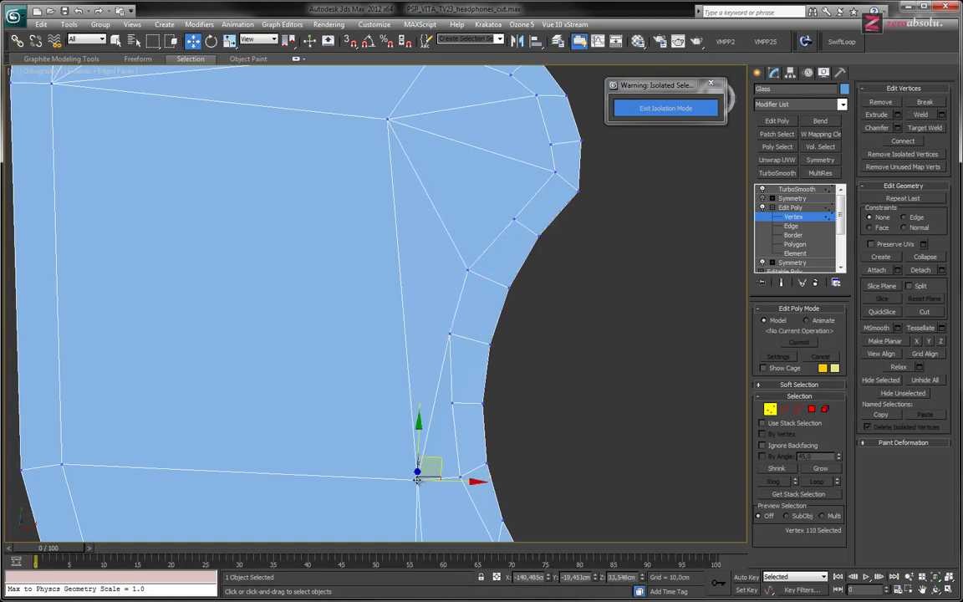
drag(434, 458, 355, 434)
- Examine the edge flow of the mesh left of the hole's neck and around the lower circle
middle_drag(356, 434, 434, 365)
middle_drag(425, 481, 412, 255)
middle_drag(406, 291, 466, 380)
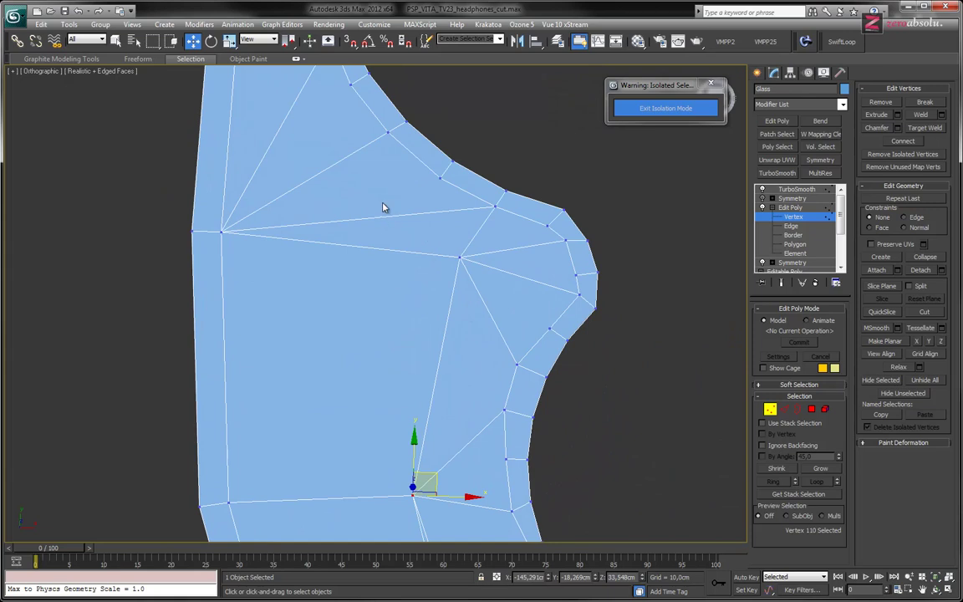
middle_drag(423, 306, 399, 316)
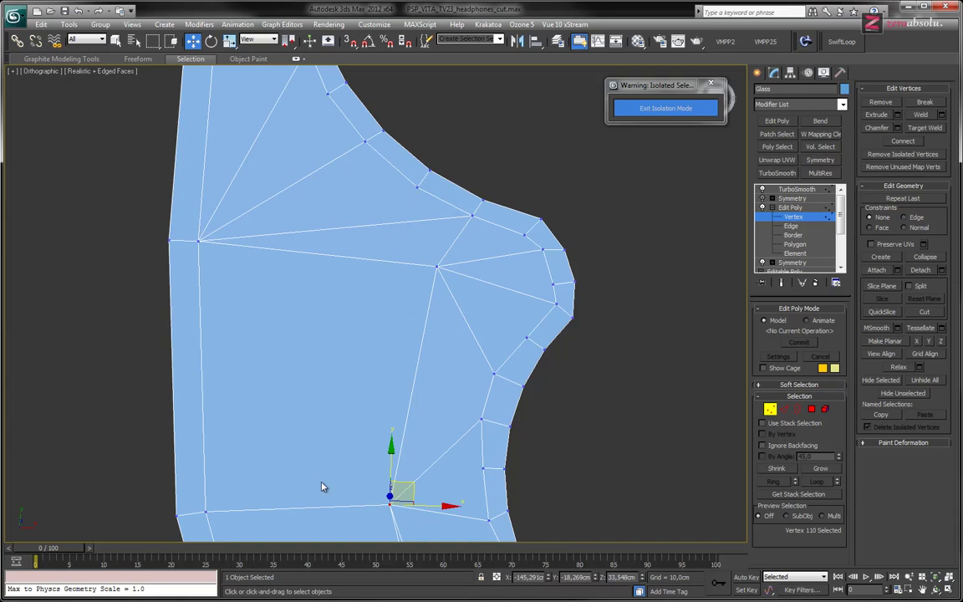
scroll(359, 376, up, 4)
scroll(400, 465, down, 3)
middle_drag(398, 449, 404, 389)
scroll(404, 372, down, 2)
middle_drag(402, 324, 397, 264)
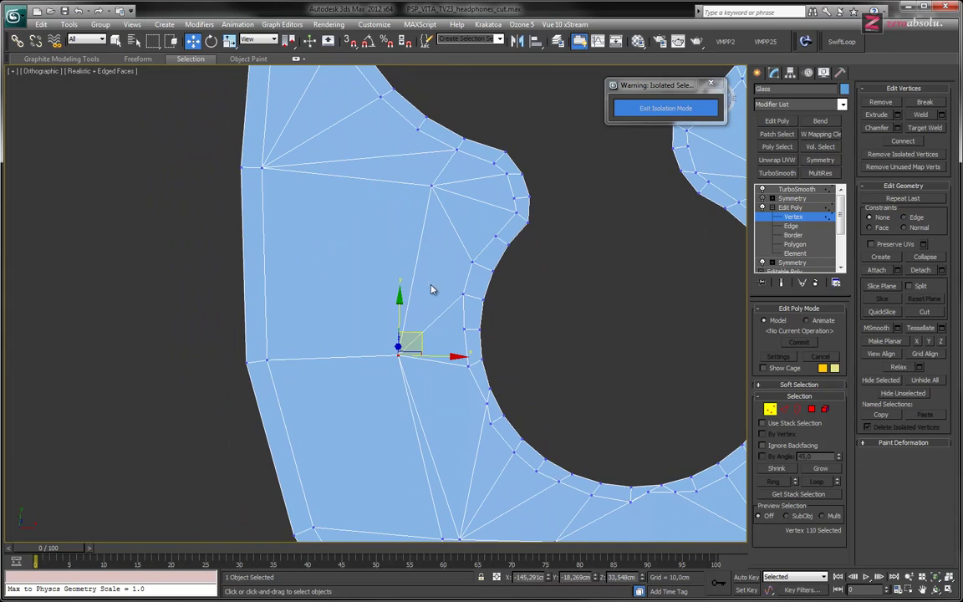
scroll(432, 289, down, 3)
middle_drag(502, 251, 441, 263)
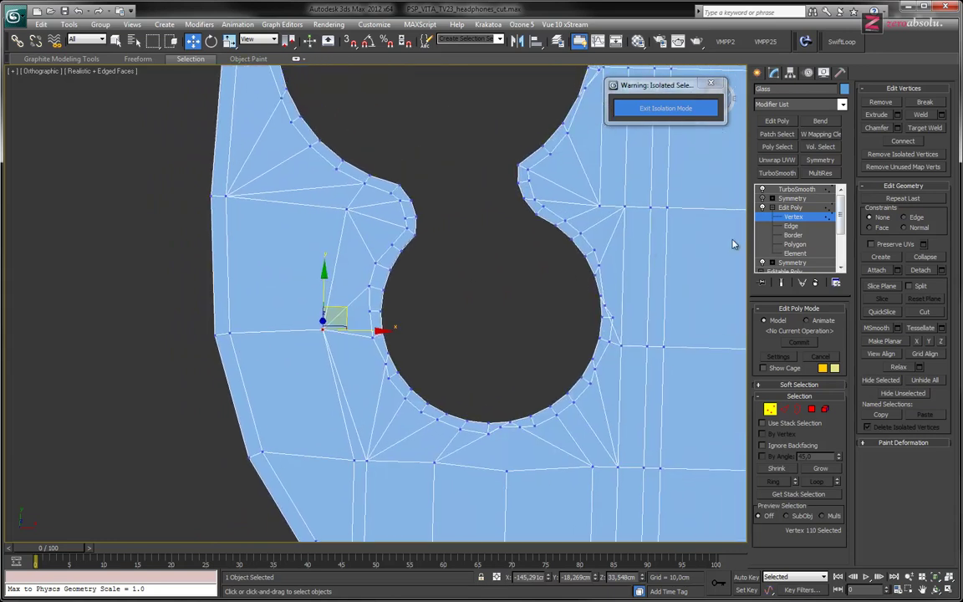
- Cut a new edge line from the support loop above the left neck through the horizontal edge to the vertex below the lower circle
key(alt+c)
click(337, 166)
click(285, 330)
click(355, 461)
right_click(353, 460)
right_click(300, 332)
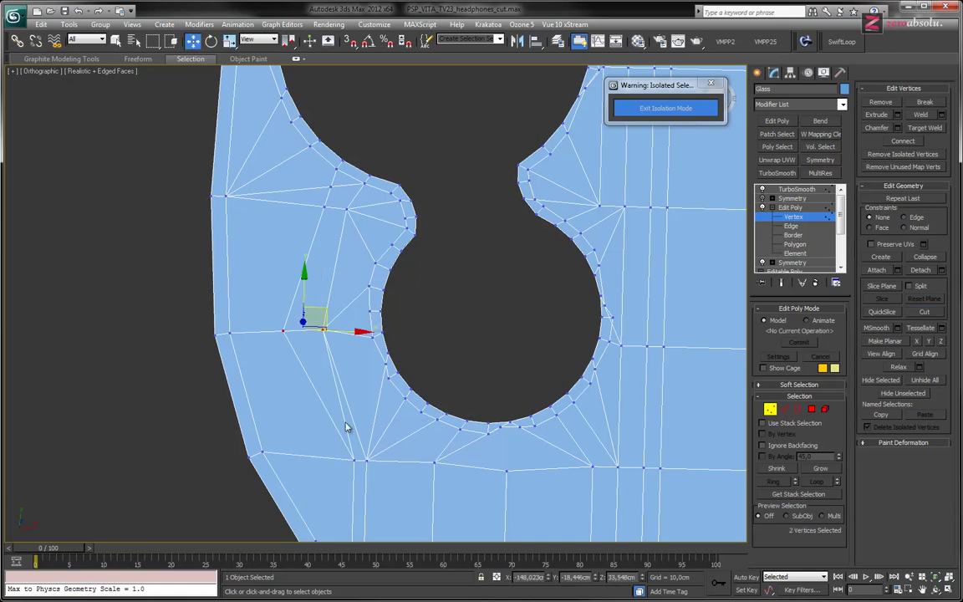
- Remove the redundant diagonal edge beside the lower part of the cut and the two edge pieces crossing its upper end, and return to vertex editing
key(2)
click(343, 410)
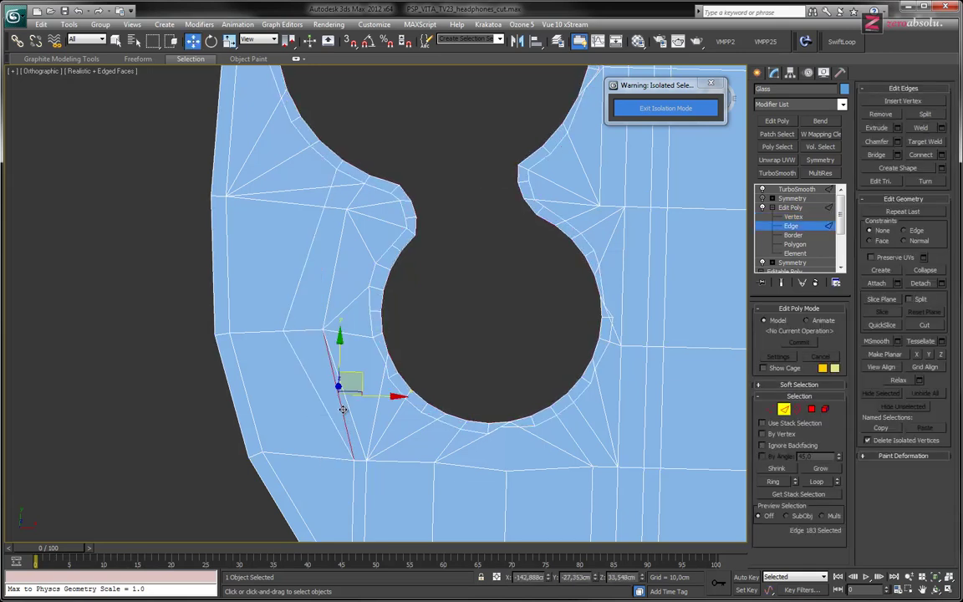
key(BackSpace)
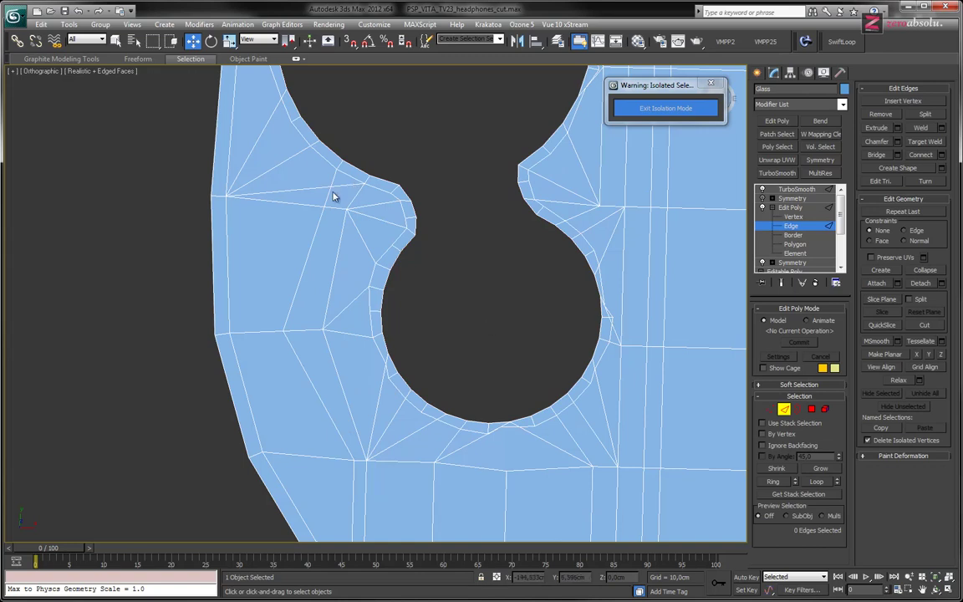
click(339, 185)
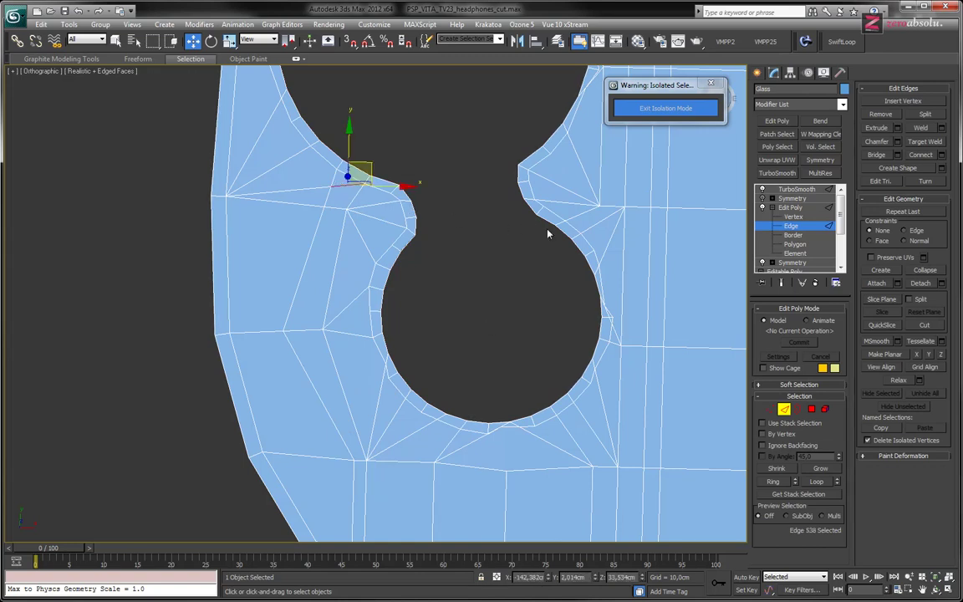
key(BackSpace)
middle_drag(338, 236, 363, 275)
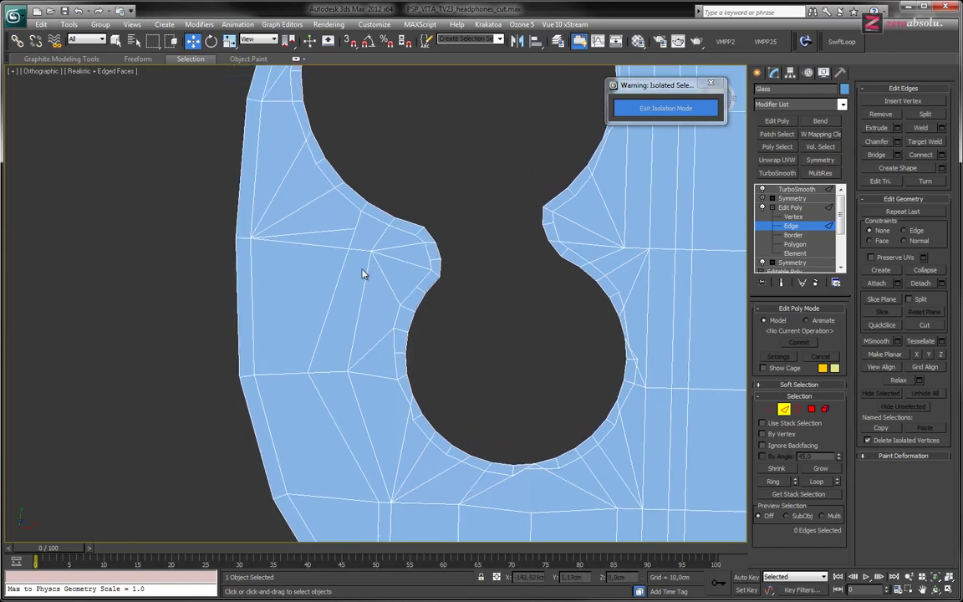
scroll(350, 246, up, 3)
click(338, 214)
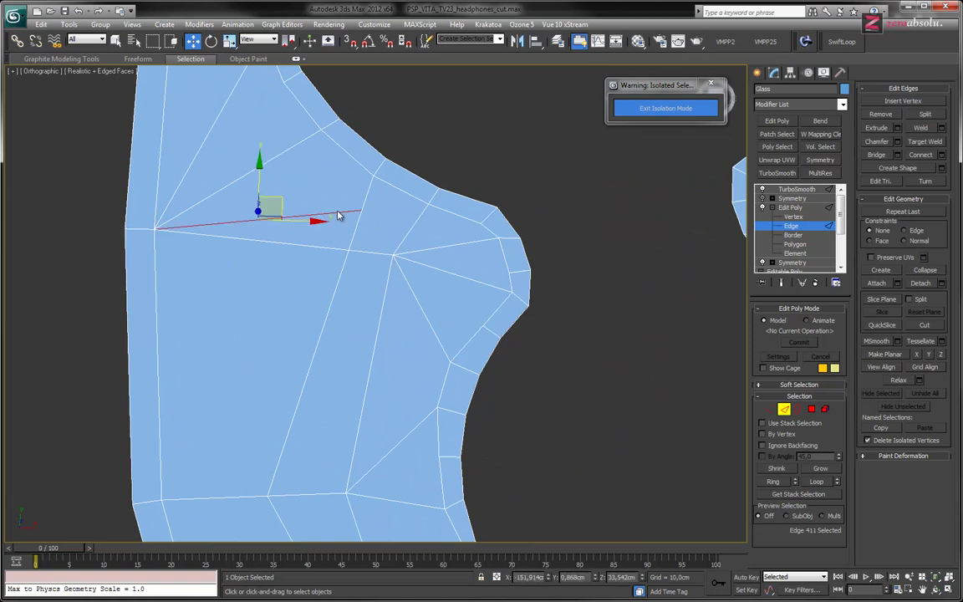
key(BackSpace)
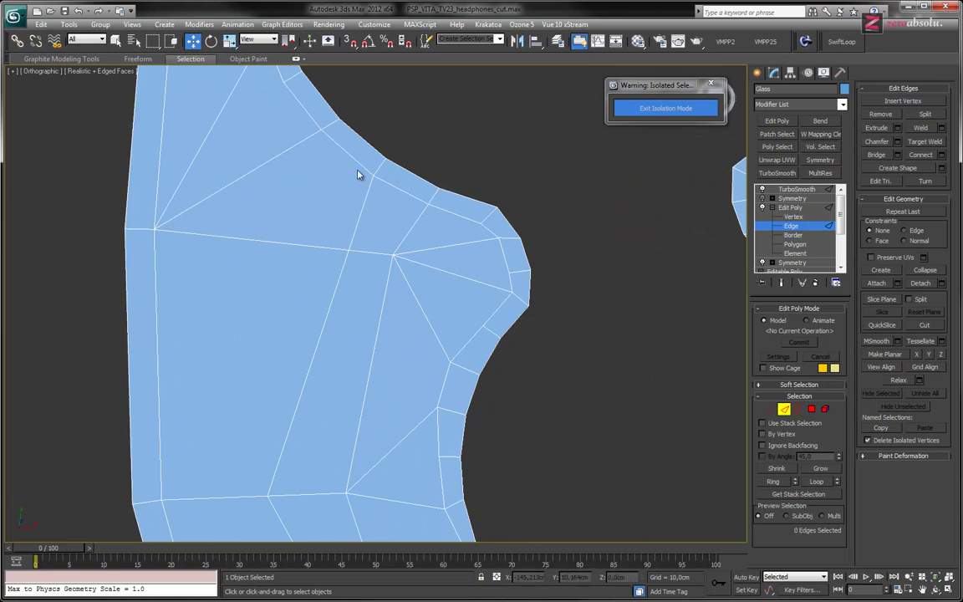
key(1)
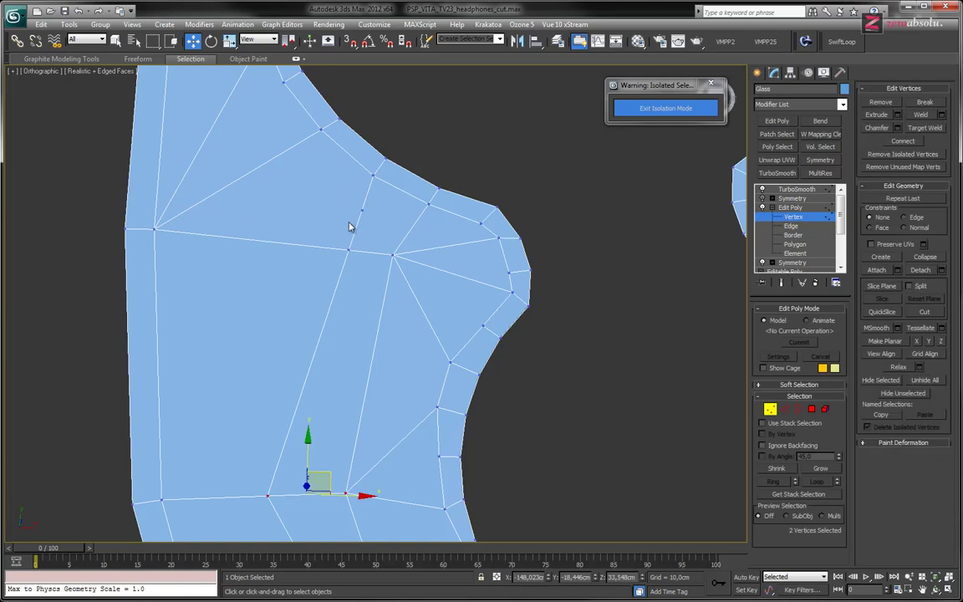
- Remove the stray vertex on the edge left of the hole's neck and shift the junction vertex below the lower circle outward, away from its neighbour
click(368, 211)
click(375, 236)
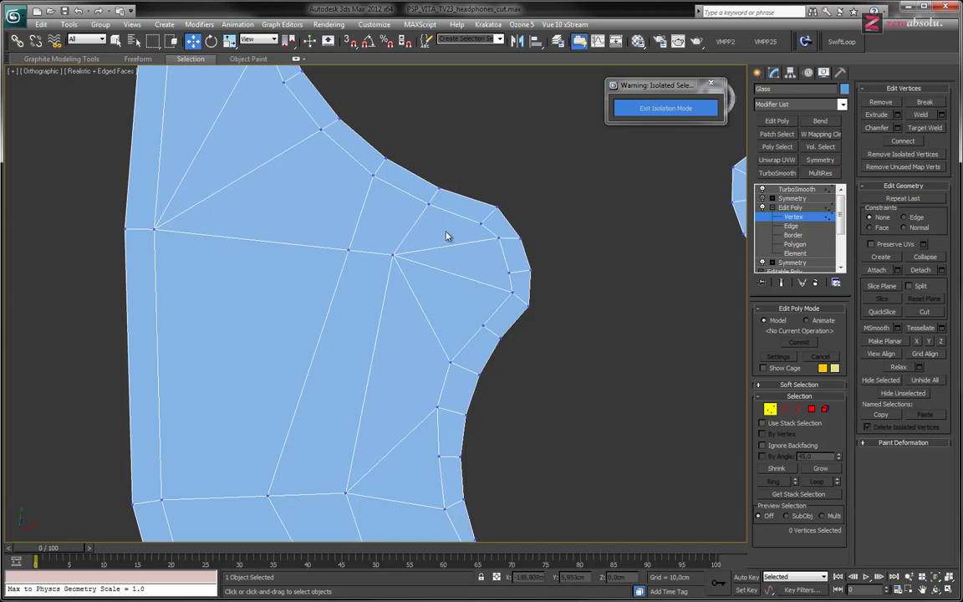
alt+middle_drag(405, 392, 318, 249)
click(318, 317)
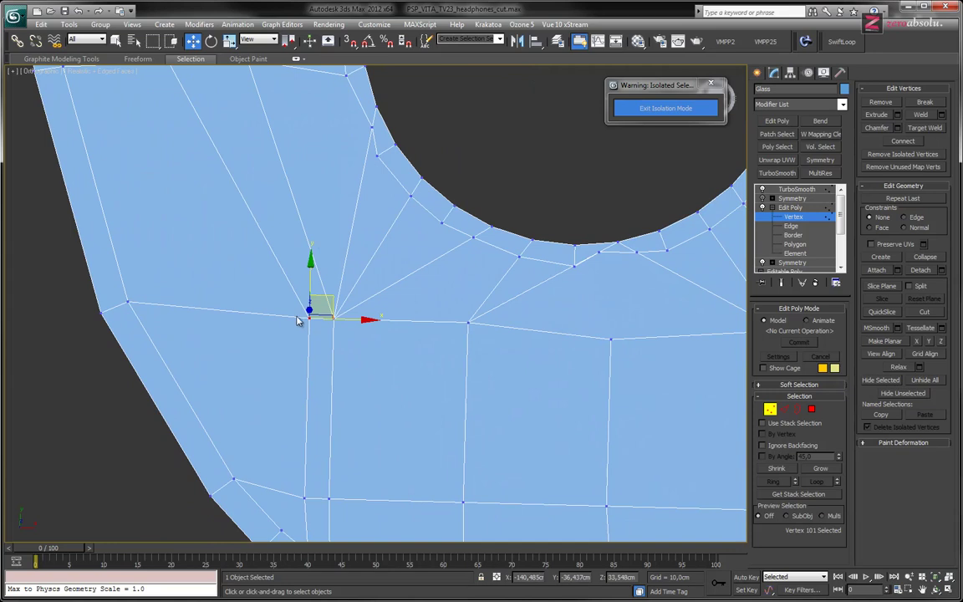
drag(325, 296, 269, 301)
middle_drag(269, 301, 297, 344)
scroll(313, 260, down, 2)
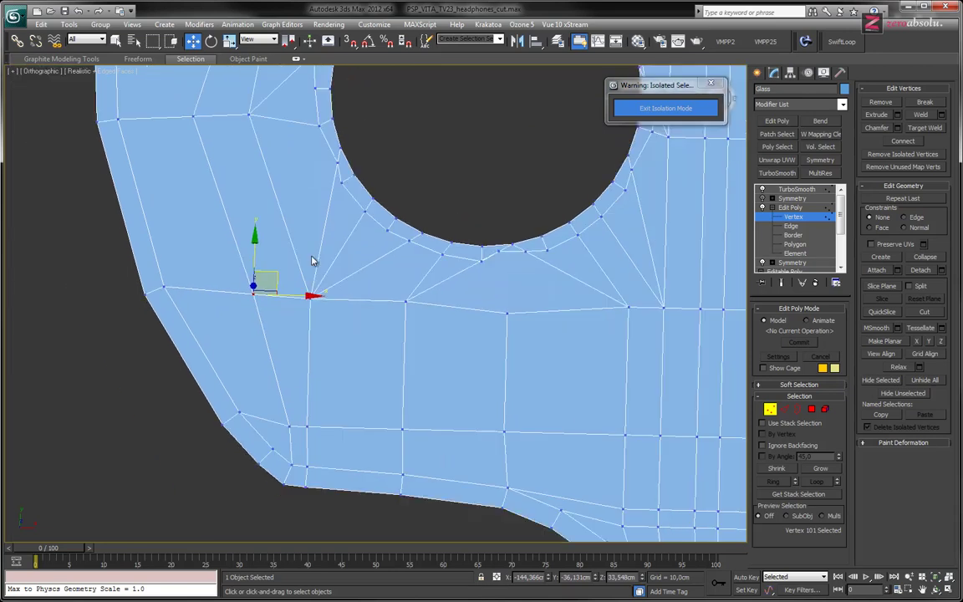
- Move the two uneven support loop vertices beneath the bottom of the lower circle outward, in line with the rest of the loop
middle_drag(344, 215, 325, 263)
scroll(396, 310, up, 4)
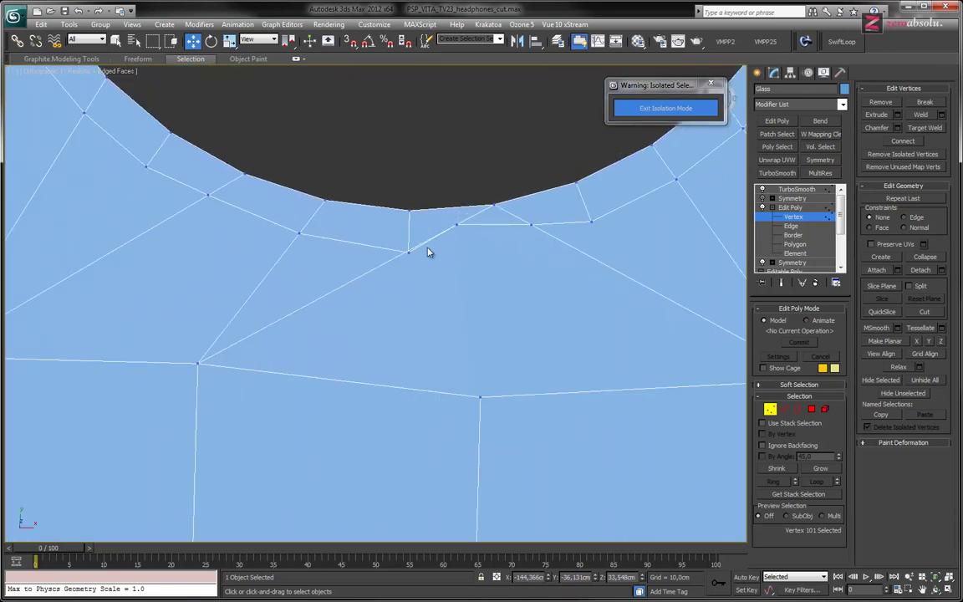
click(456, 224)
drag(478, 203, 511, 239)
click(531, 224)
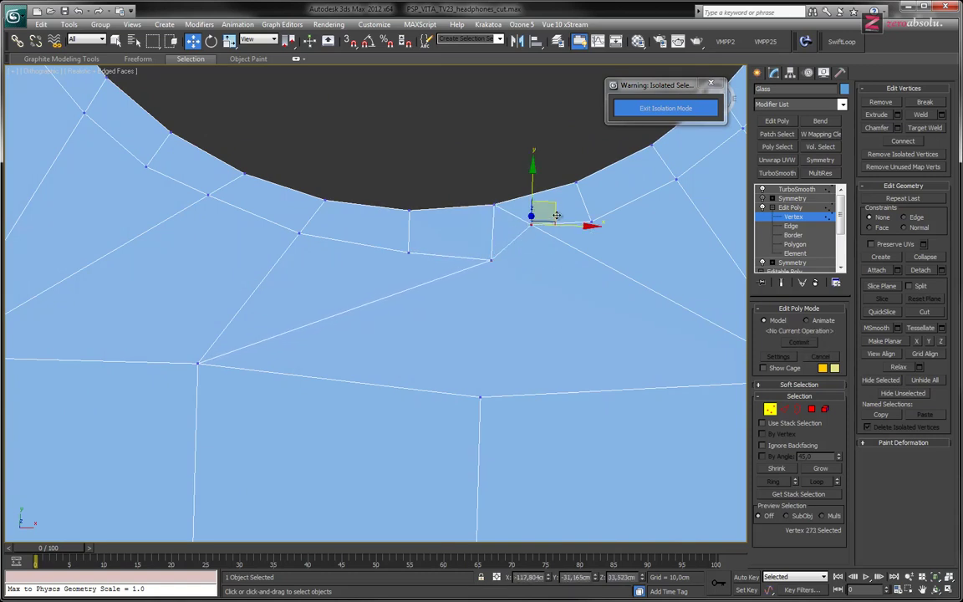
middle_drag(528, 285, 346, 351)
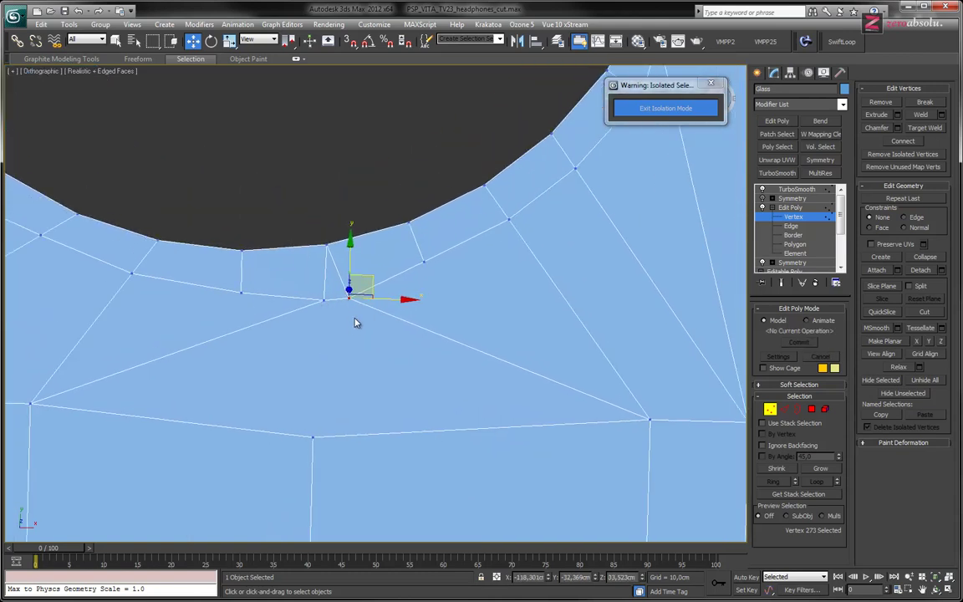
- Weld the two neighbouring support loop vertices beneath the lower circle into one and line it up with the loop
key(ctrl+alt+w)
click(325, 301)
right_click(330, 317)
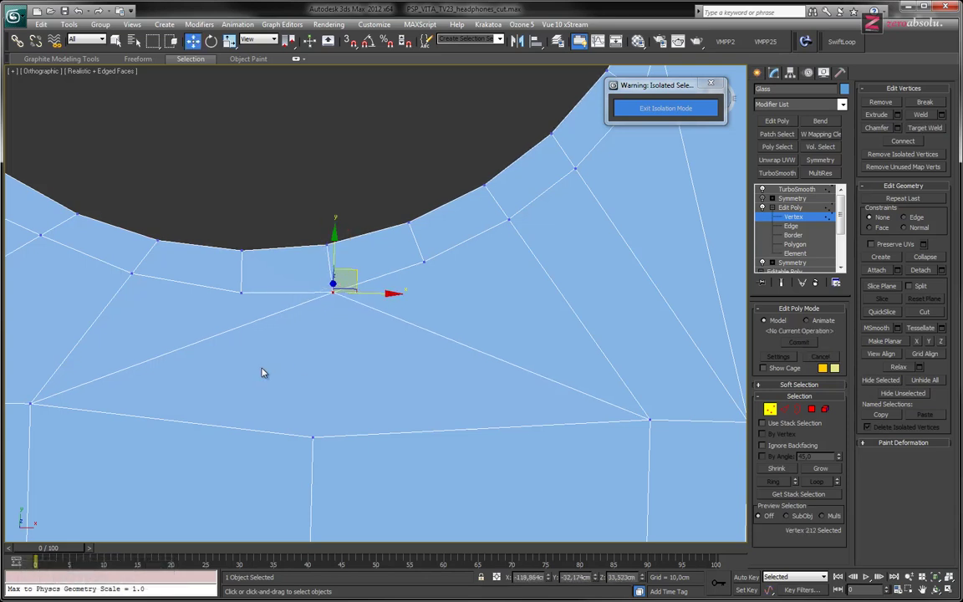
- Pull the support loop vertex at the lower right of the lower circle outward to even the loop's width
middle_drag(357, 371, 400, 382)
scroll(400, 382, down, 3)
middle_drag(479, 324, 325, 447)
scroll(415, 309, up, 4)
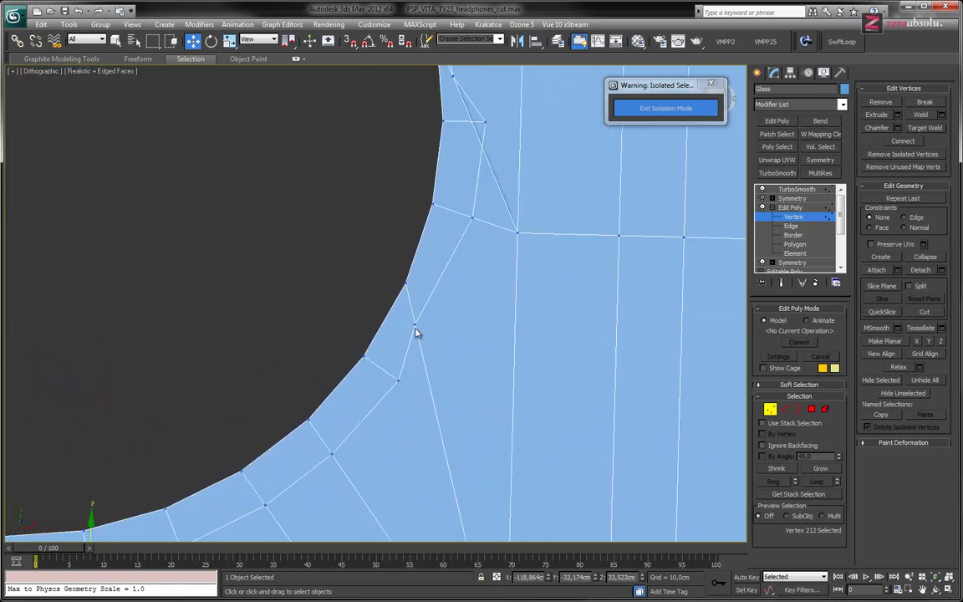
click(415, 318)
drag(435, 310, 460, 288)
- Move the two support loop vertices at the upper right of the lower circle away from the hole's edge
middle_drag(446, 198, 398, 369)
scroll(398, 369, down, 4)
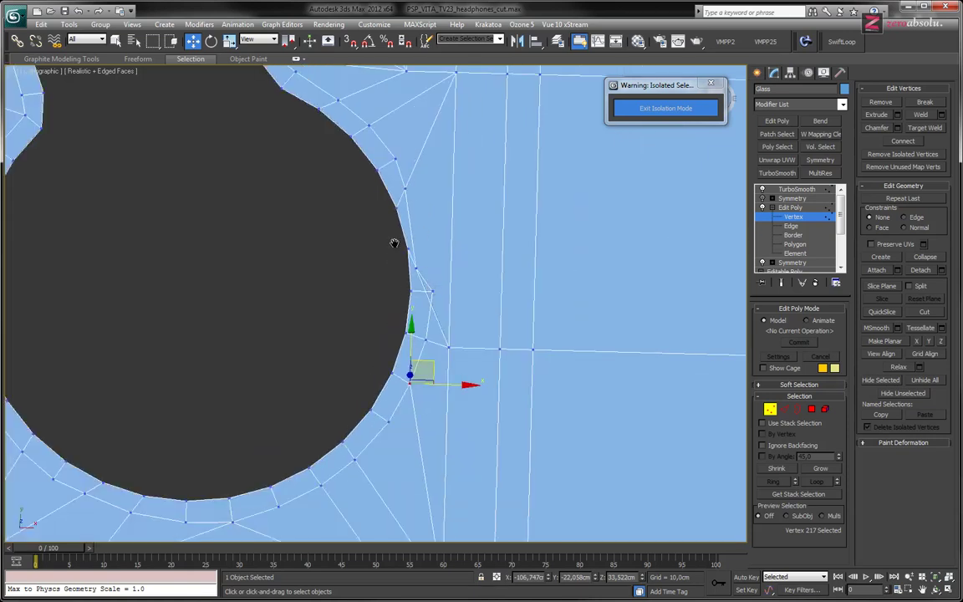
scroll(387, 312, up, 2)
click(376, 319)
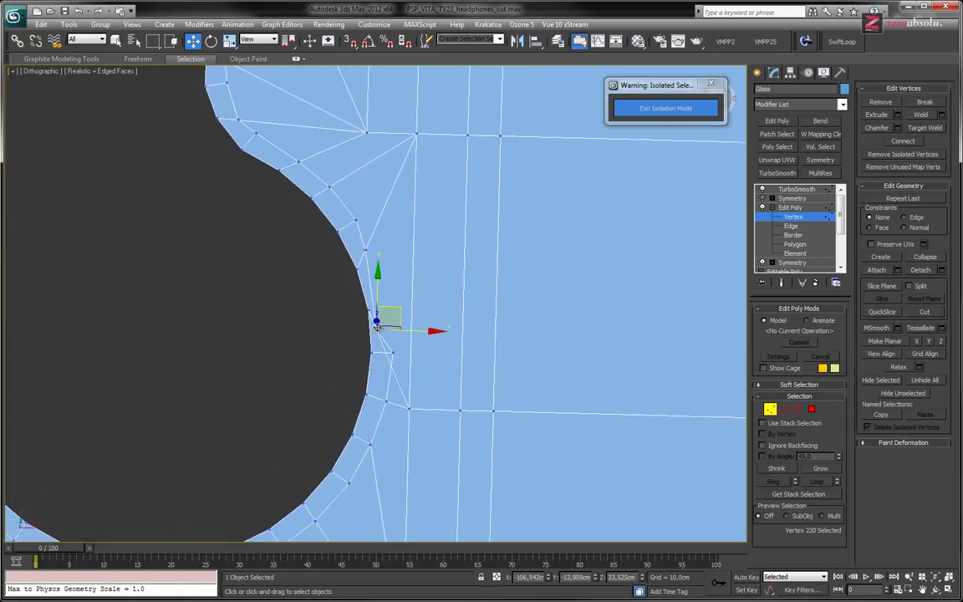
drag(393, 314, 413, 274)
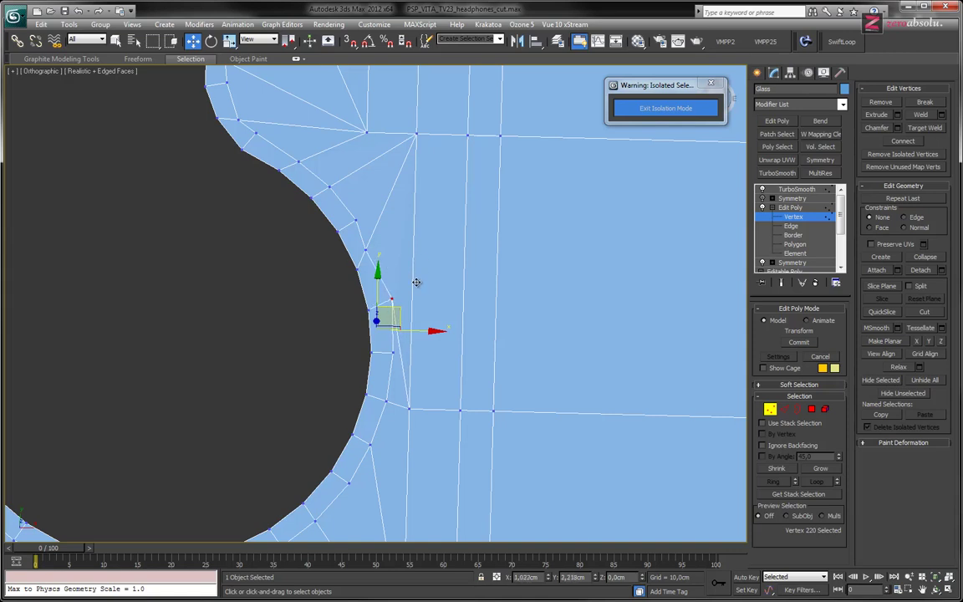
key(ctrl+z)
click(366, 242)
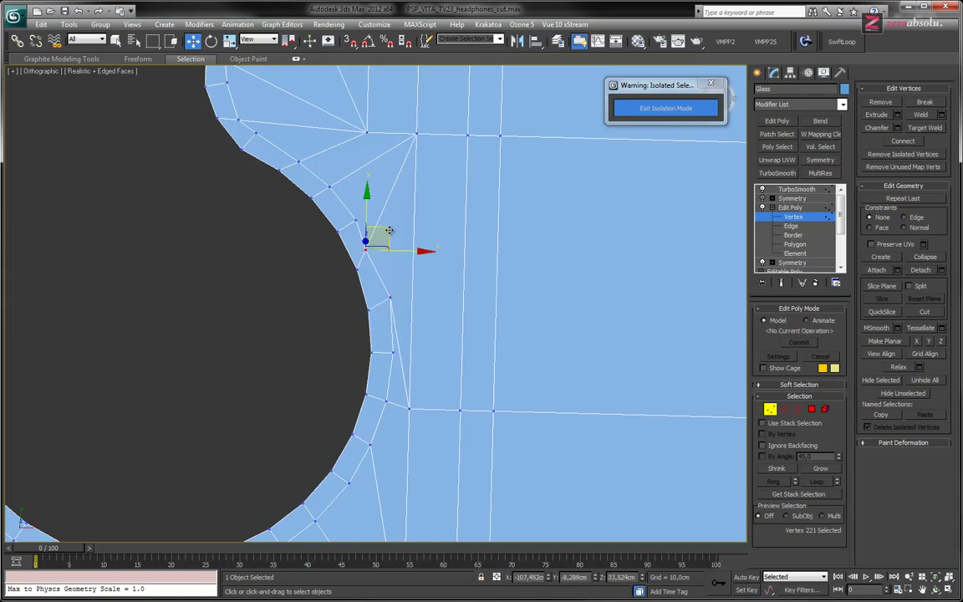
middle_drag(380, 237, 381, 252)
scroll(380, 252, down, 3)
middle_drag(376, 288, 379, 335)
scroll(379, 336, up, 1)
scroll(379, 336, up, 3)
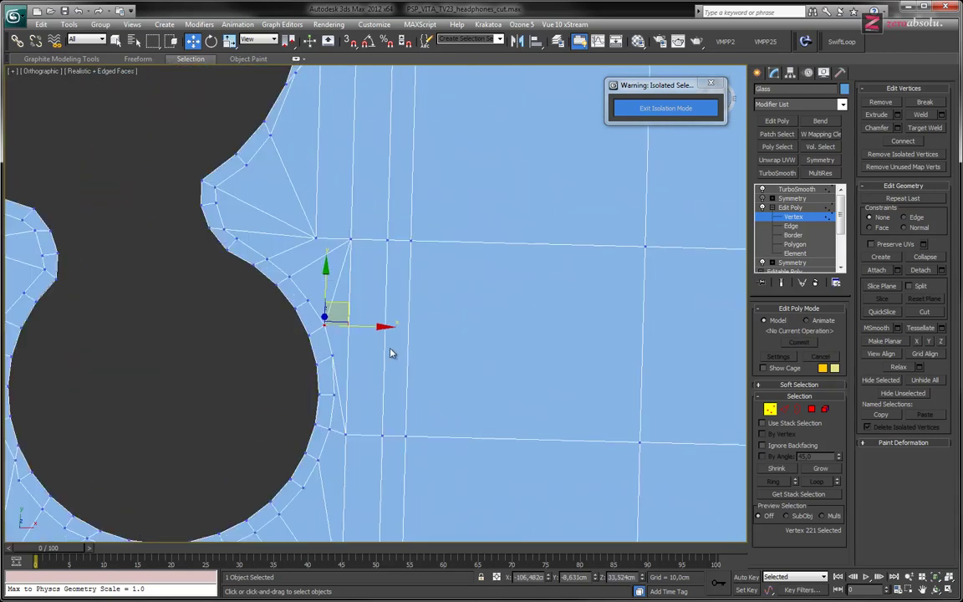
- Inspect the TurboSmooth result around the right side of both circles and the neck
click(784, 282)
click(784, 283)
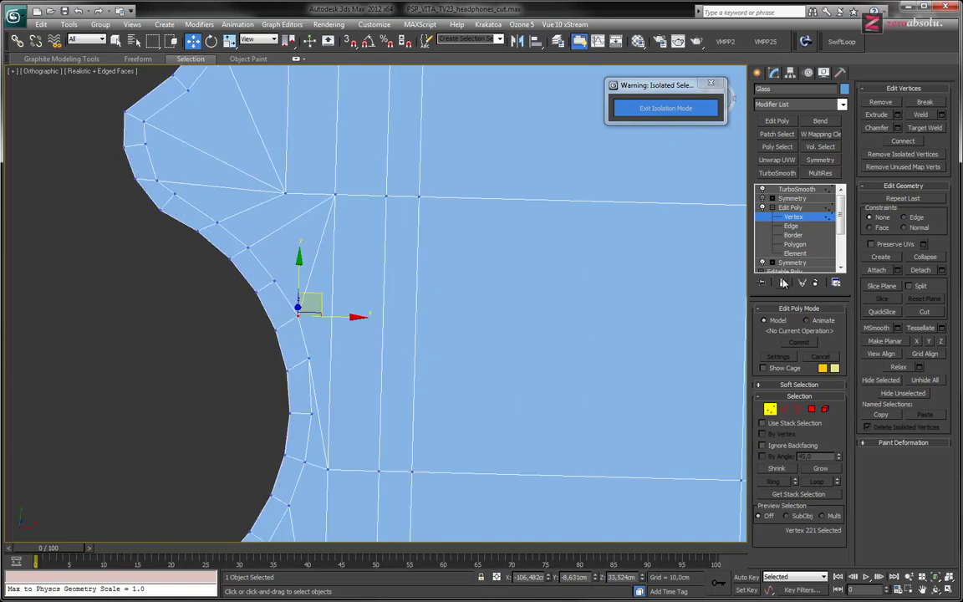
click(797, 189)
alt+middle_drag(591, 268, 473, 269)
scroll(472, 268, down, 3)
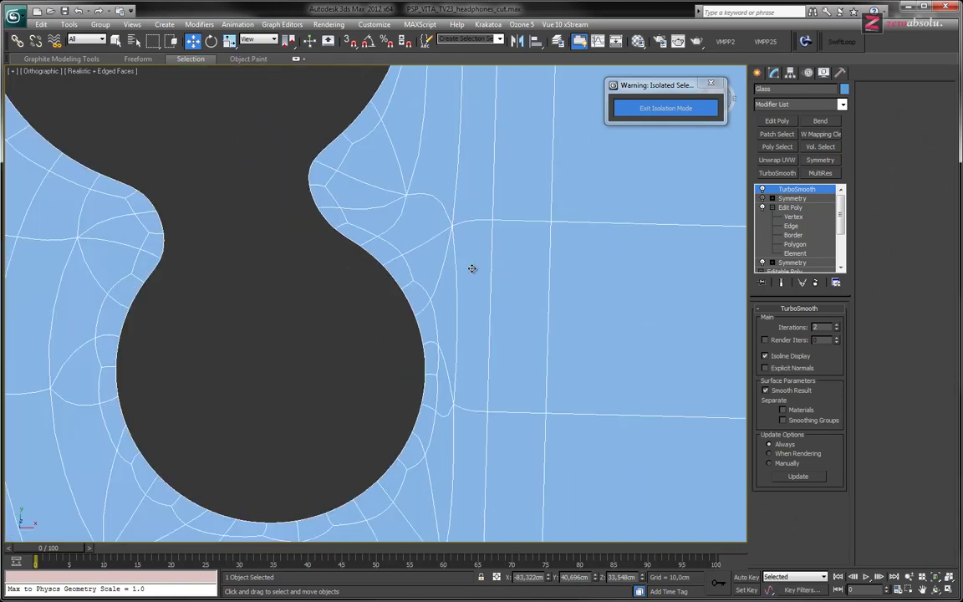
middle_drag(444, 399, 495, 458)
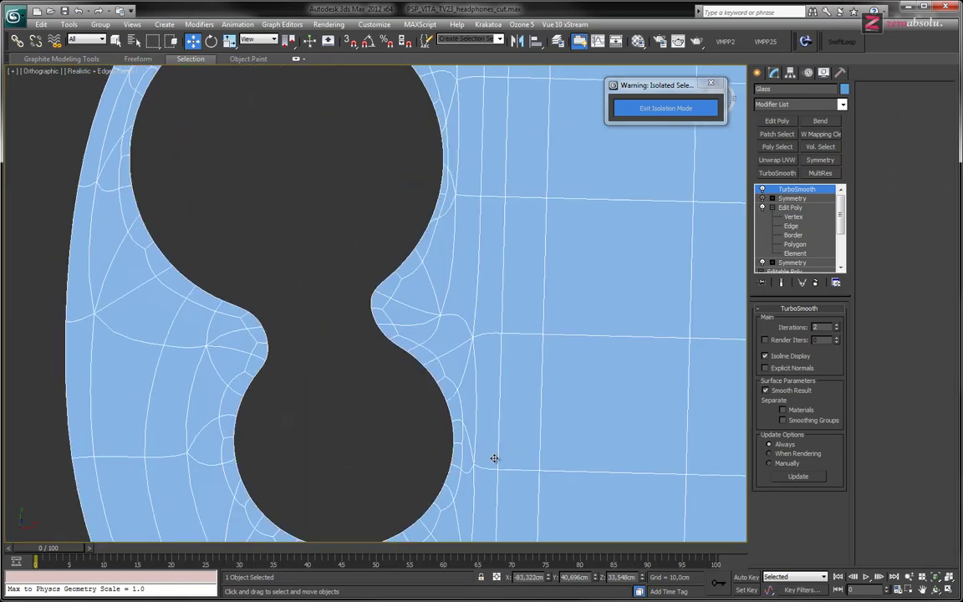
middle_drag(419, 202, 461, 261)
- Return to vertex editing and even out the three support loop vertices beside the junction at the right of the upper circle
click(794, 219)
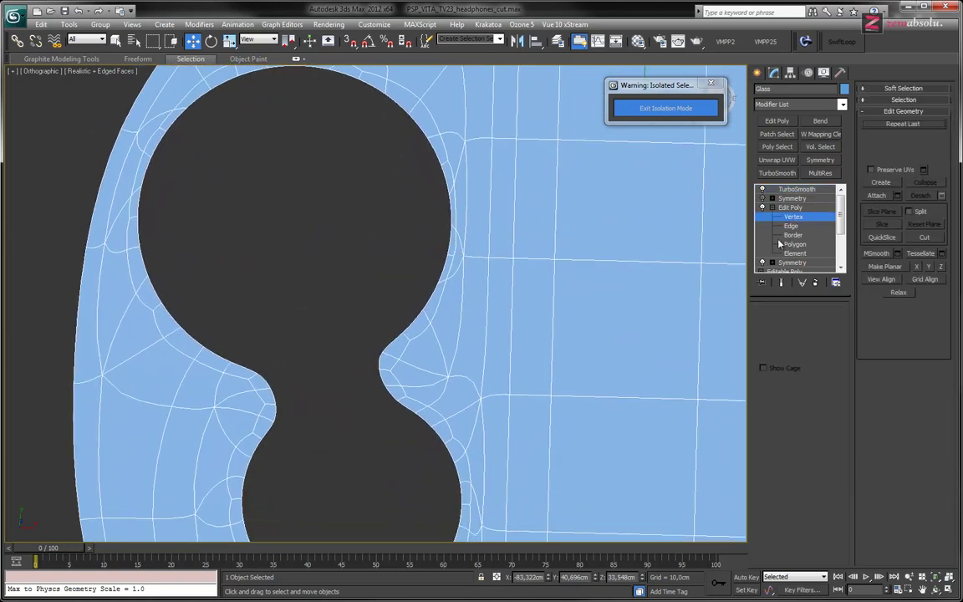
scroll(432, 326, up, 6)
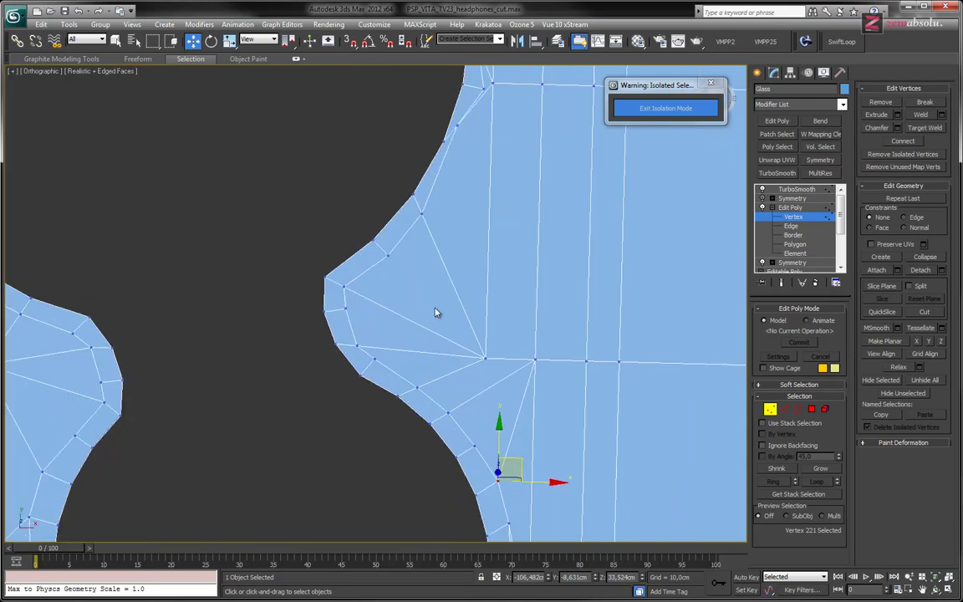
drag(448, 321, 455, 371)
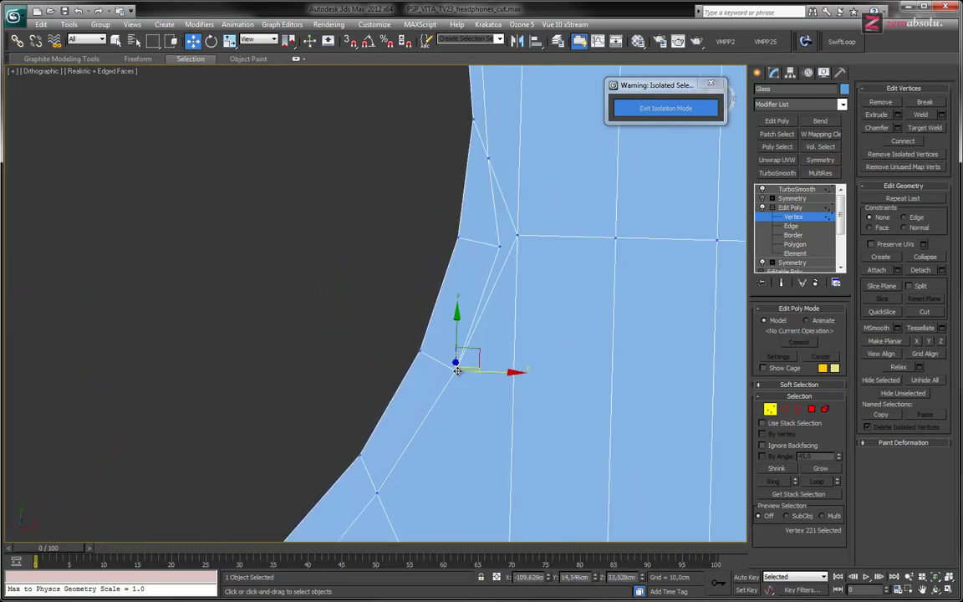
drag(489, 159, 511, 120)
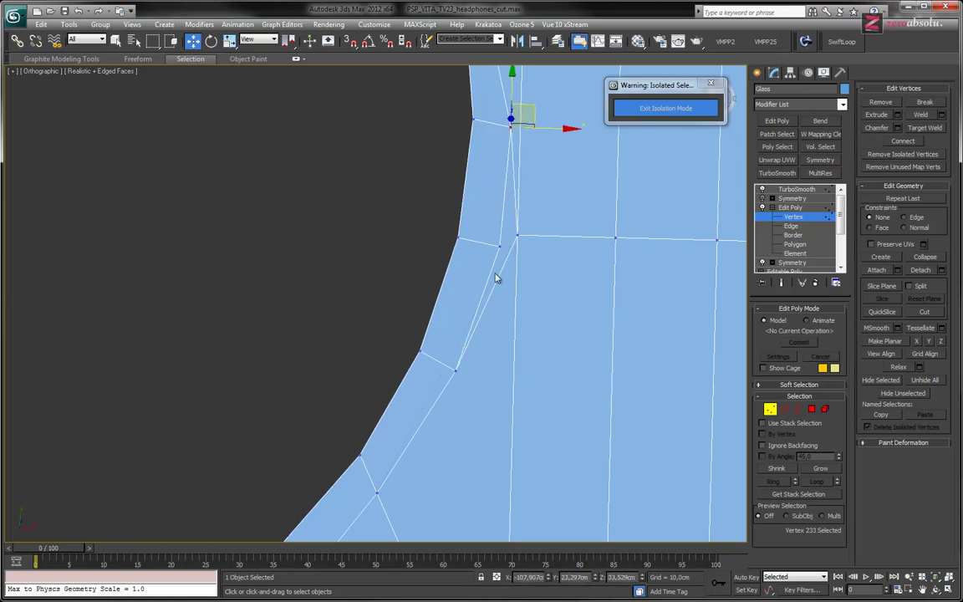
click(499, 247)
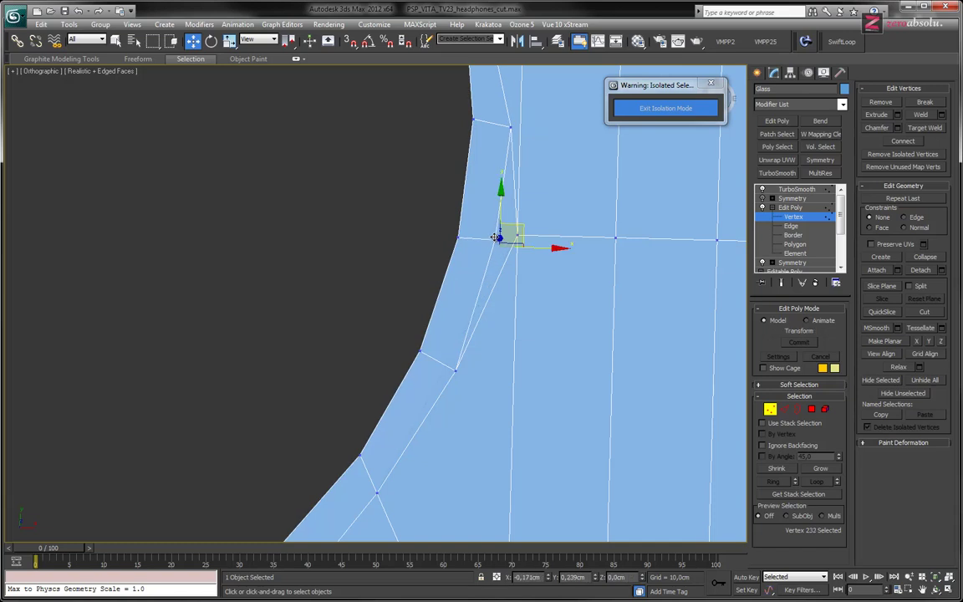
drag(499, 246, 489, 240)
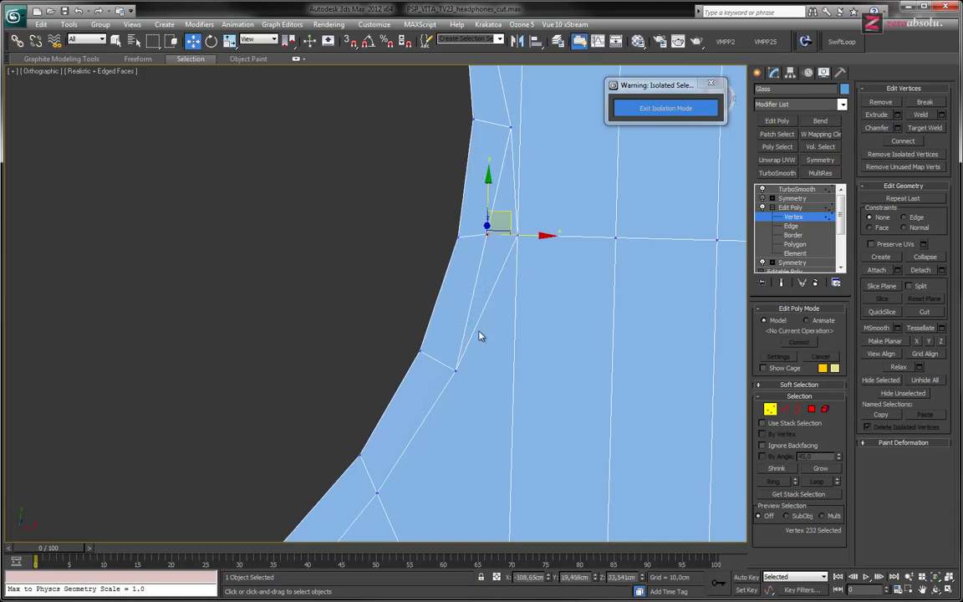
- Move the support loop vertex below the right-hand junction of the upper circle closer to the hole's edge
middle_drag(480, 336, 479, 275)
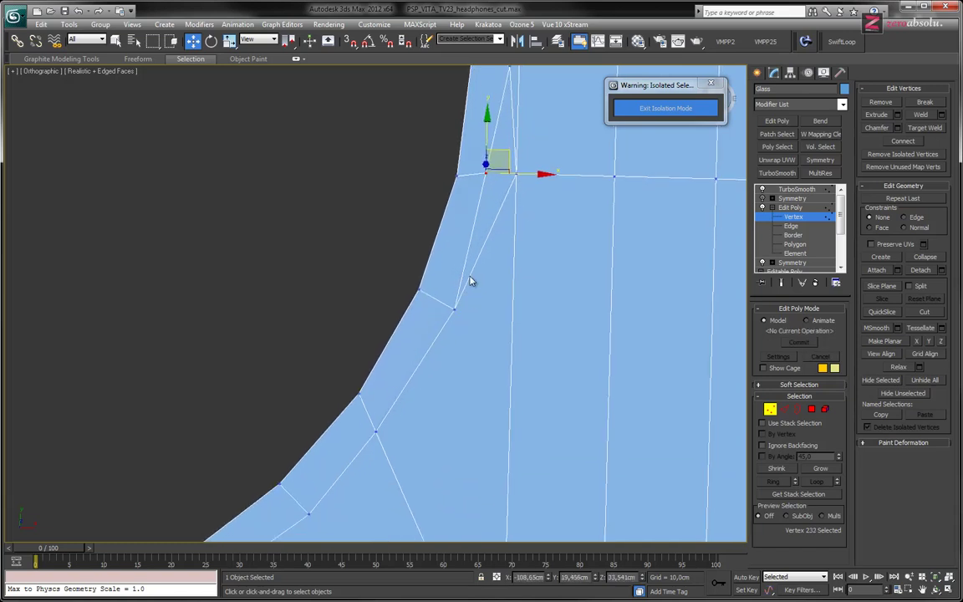
scroll(470, 281, up, 5)
scroll(393, 389, down, 5)
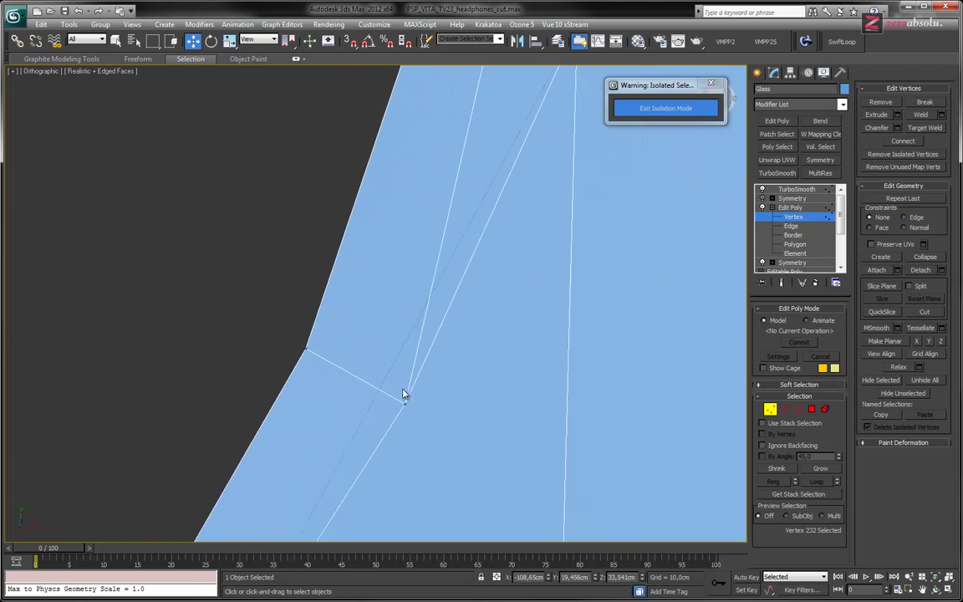
scroll(438, 313, down, 3)
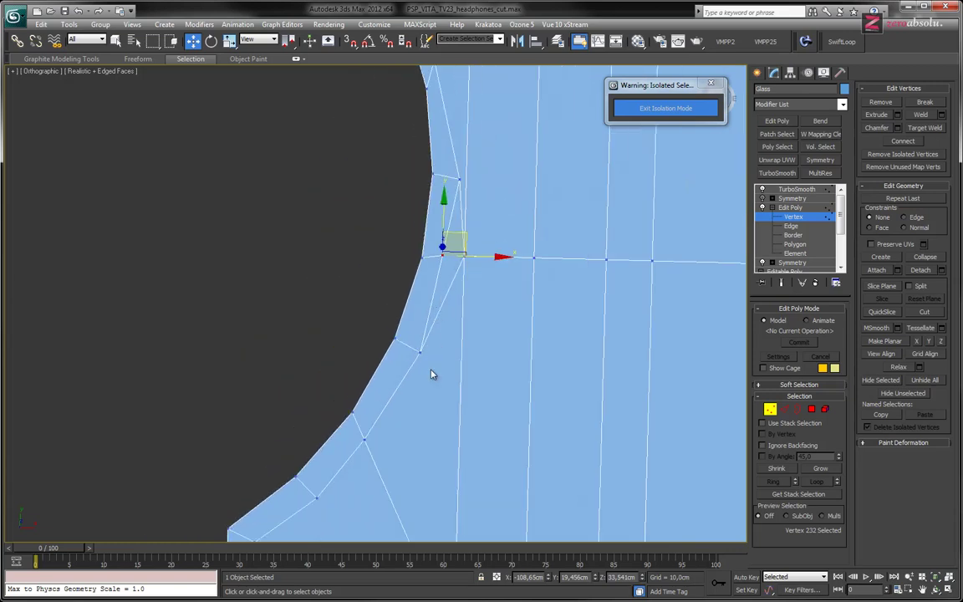
mouse_move(420, 351)
mouse_down()
mouse_move(430, 369)
mouse_move(458, 370)
mouse_move(432, 365)
mouse_move(434, 374)
mouse_move(393, 343)
mouse_move(450, 368)
mouse_move(410, 344)
mouse_up()
middle_drag(410, 344, 384, 290)
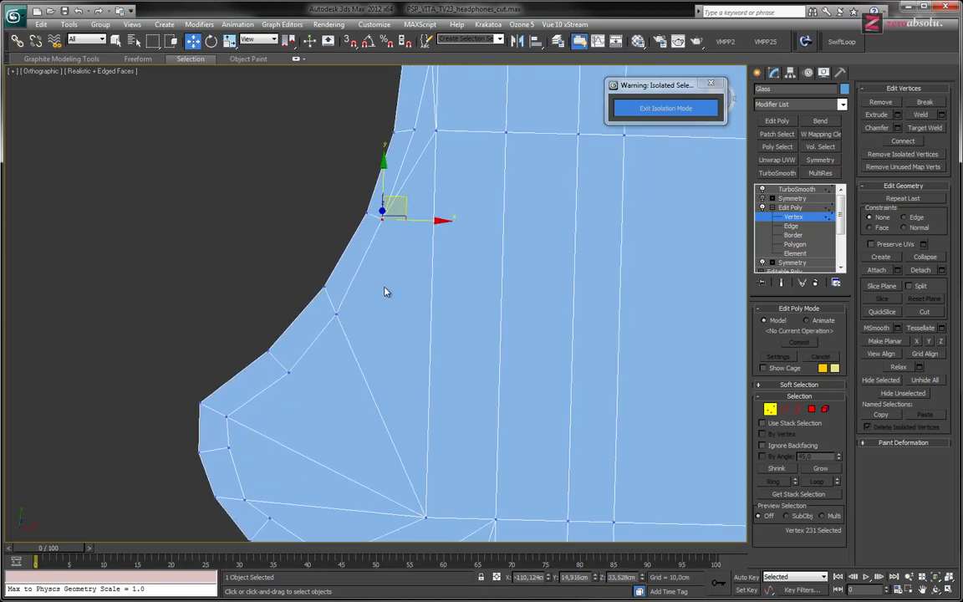
- Nudge the support loop vertex above the right-hand junction of the upper circle toward the hole's edge
scroll(447, 248, down, 5)
middle_drag(456, 279, 418, 316)
scroll(430, 318, down, 5)
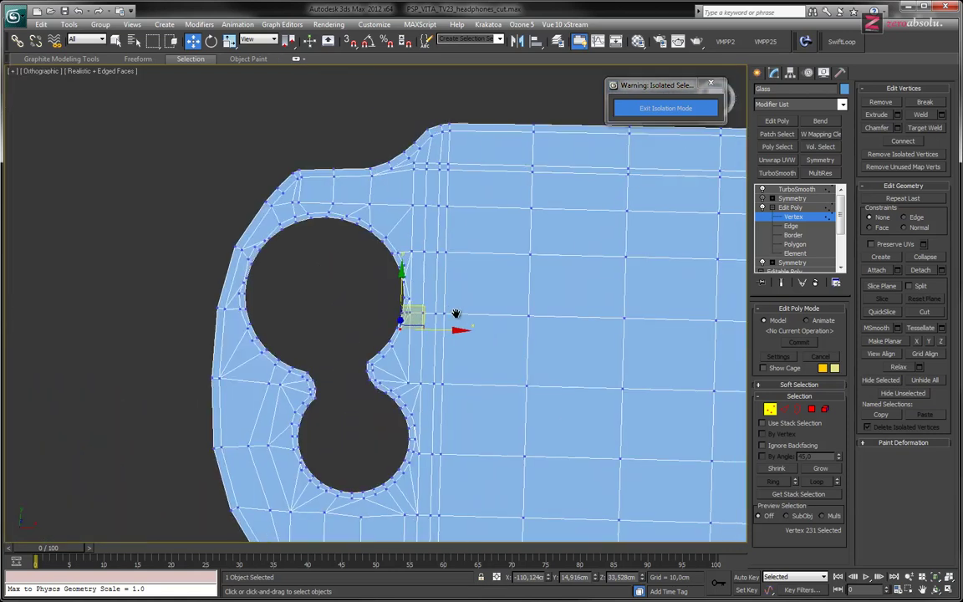
scroll(432, 340, up, 3)
scroll(398, 336, up, 2)
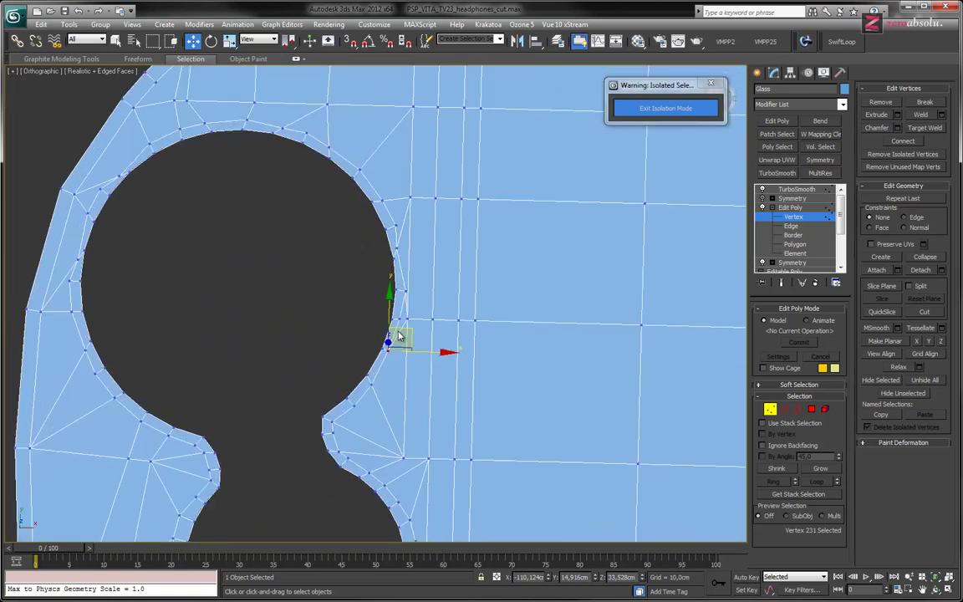
middle_drag(409, 343, 420, 376)
scroll(441, 402, down, 3)
scroll(438, 399, up, 5)
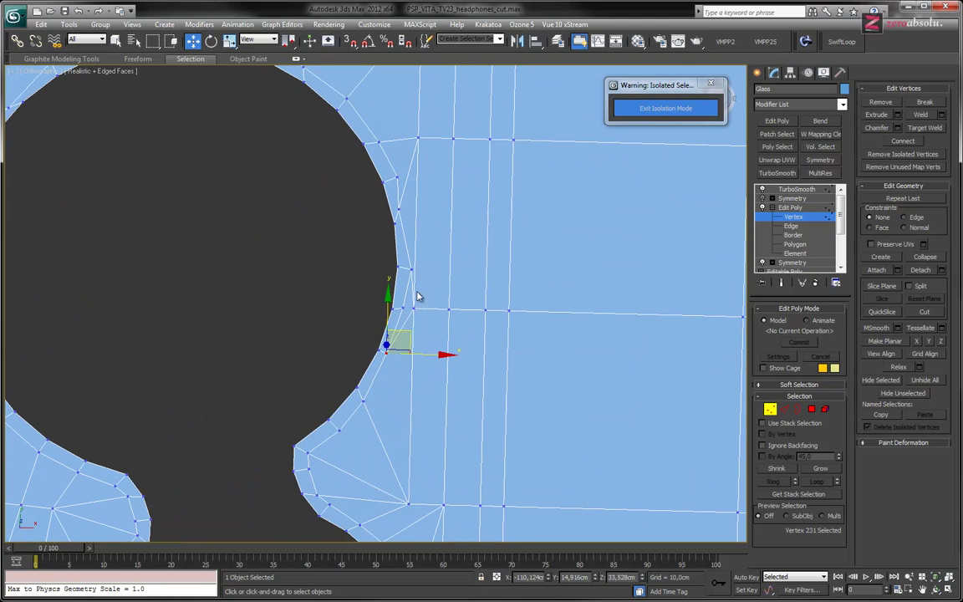
drag(386, 346, 403, 262)
- Check the smoothed end result and the TurboSmooth edge flow along the right side of the upper circle
click(781, 283)
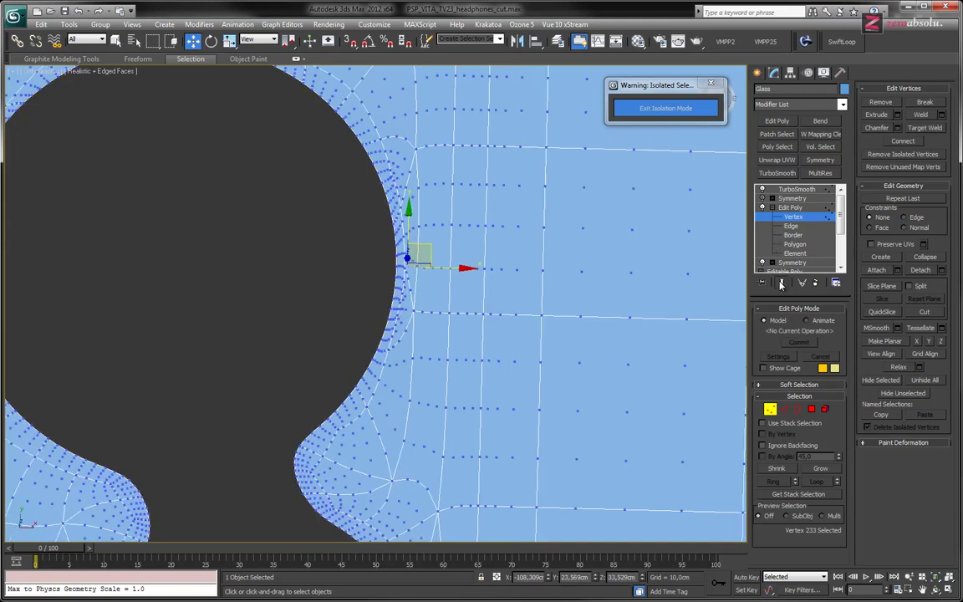
click(781, 284)
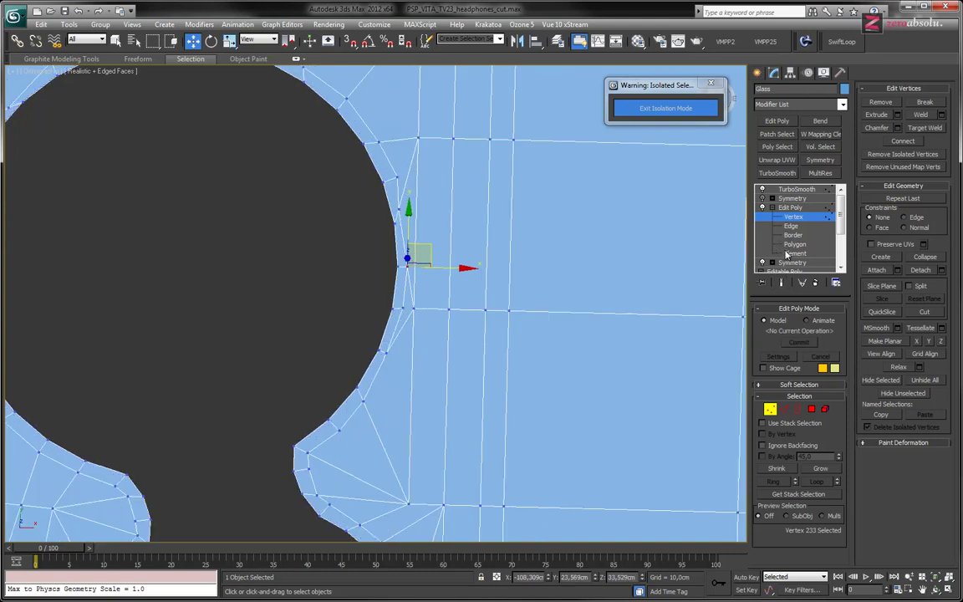
click(795, 189)
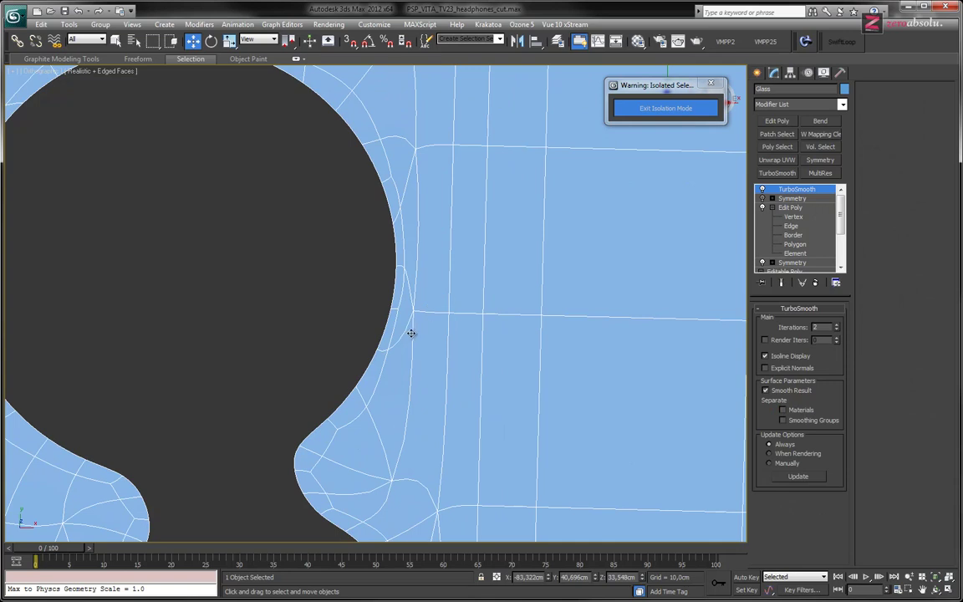
scroll(390, 349, up, 4)
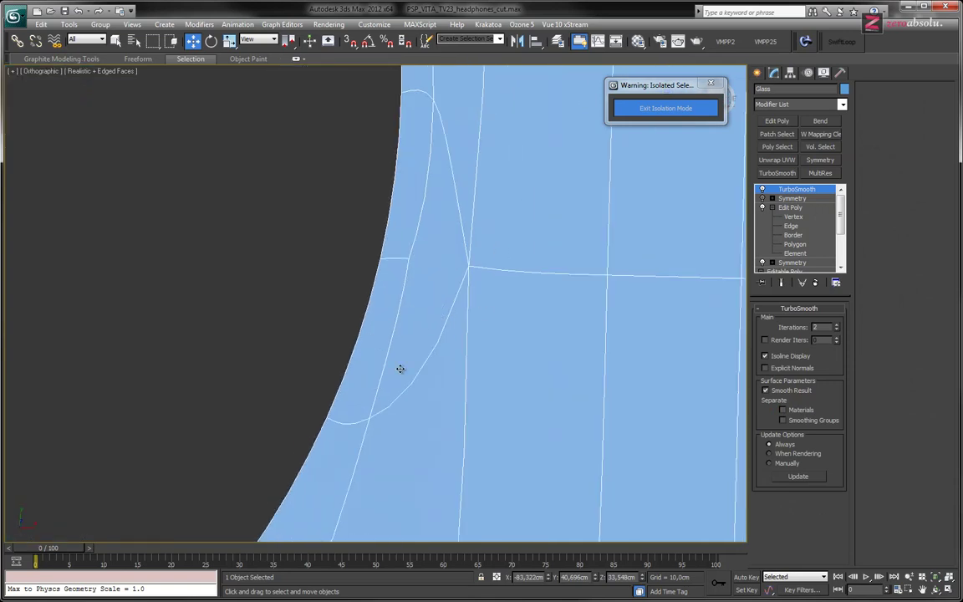
scroll(410, 248, down, 3)
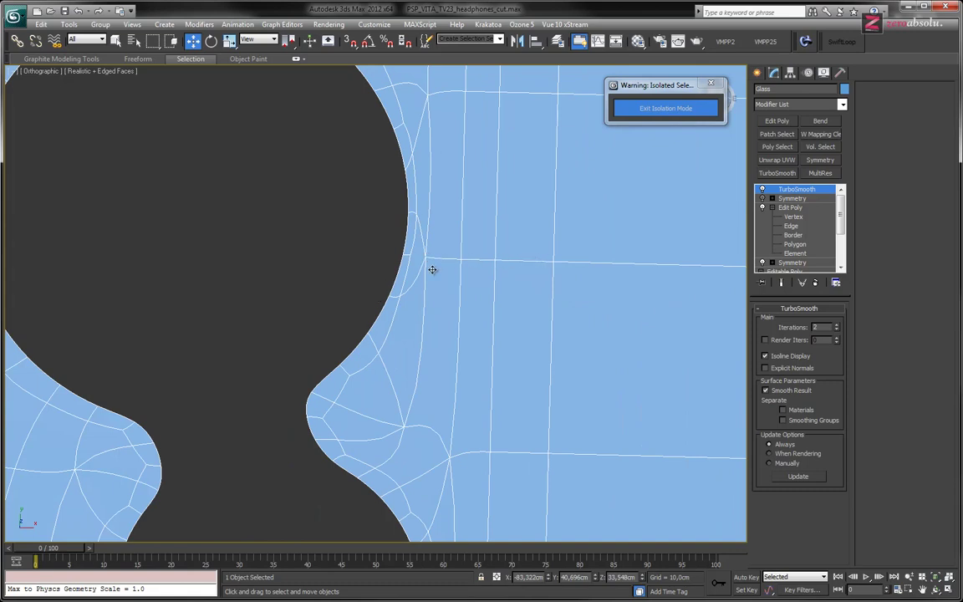
scroll(432, 269, up, 3)
scroll(432, 270, down, 2)
middle_drag(381, 193, 385, 297)
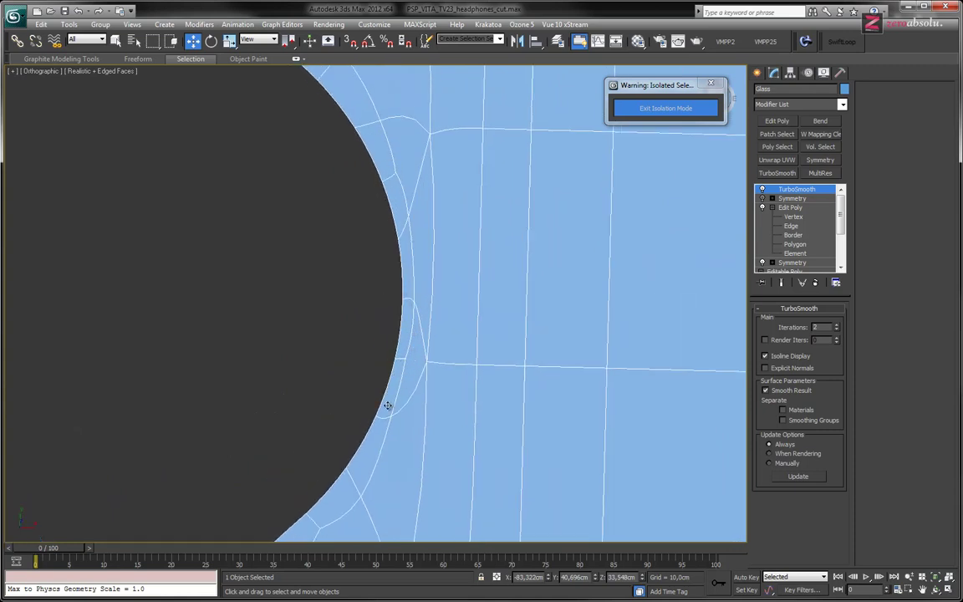
- Return to vertex editing and shift the support loop vertex above the right-hand junction of the upper circle away from the hole's edge
middle_drag(402, 329, 421, 383)
click(793, 216)
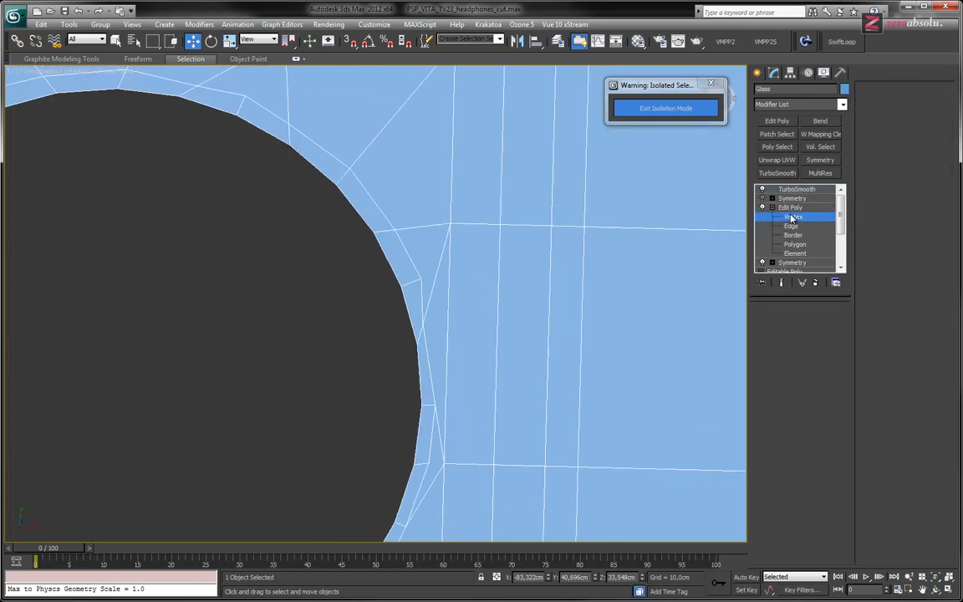
mouse_move(496, 358)
middle_down()
mouse_move(500, 269)
mouse_move(506, 350)
middle_up()
drag(420, 328, 459, 318)
- Move the two support loop vertices pinched against the left side of the upper circle outward to even the loop's spacing
middle_drag(458, 318, 456, 383)
middle_drag(341, 228, 425, 299)
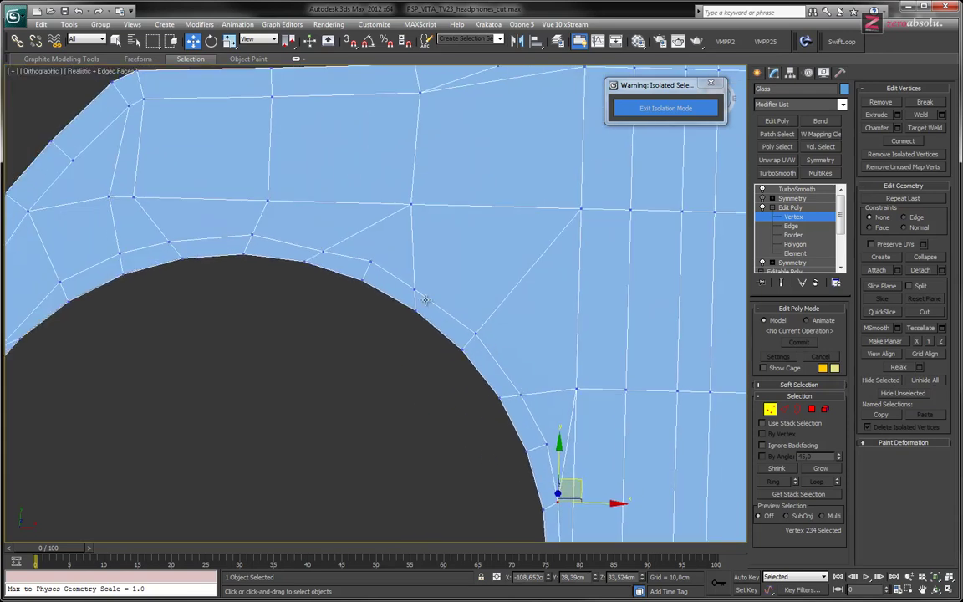
scroll(426, 299, down, 3)
scroll(344, 339, up, 4)
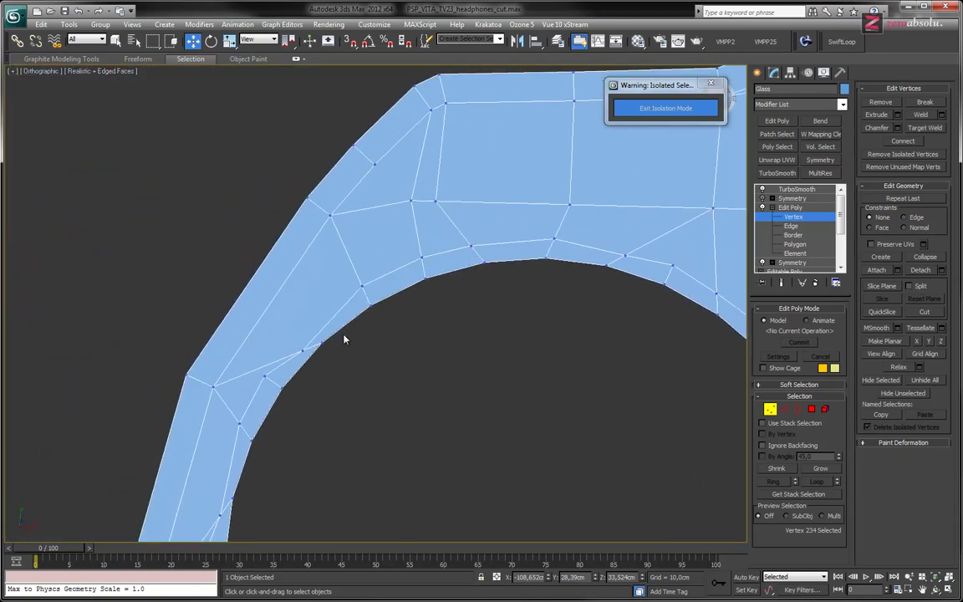
middle_drag(344, 338, 445, 319)
click(401, 304)
drag(411, 285, 411, 250)
middle_drag(412, 377, 478, 245)
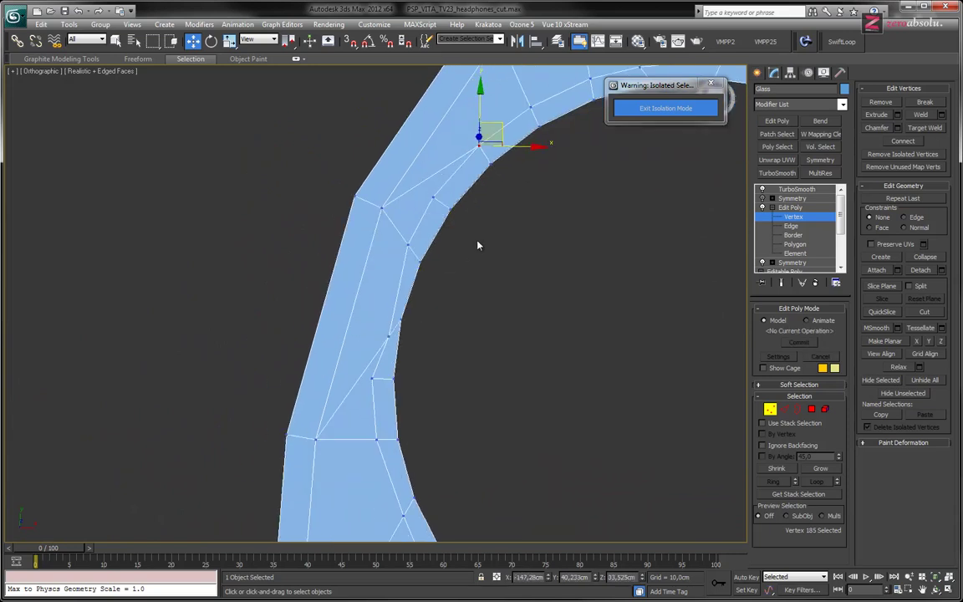
drag(389, 338, 367, 325)
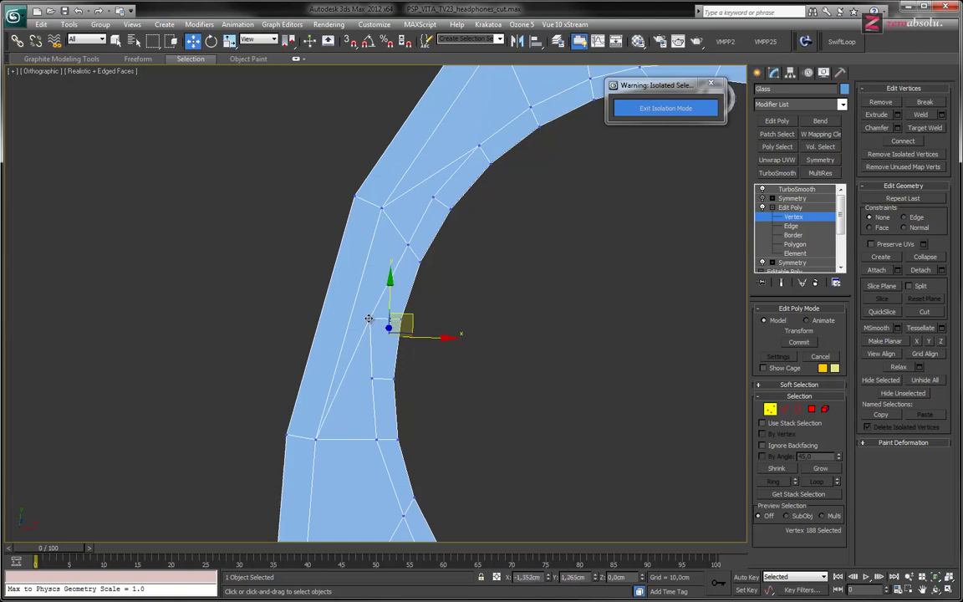
- Deselect the vertices and check the TurboSmooth result around the figure-eight hole, especially its narrow neck
middle_drag(443, 357, 385, 234)
scroll(391, 265, down, 2)
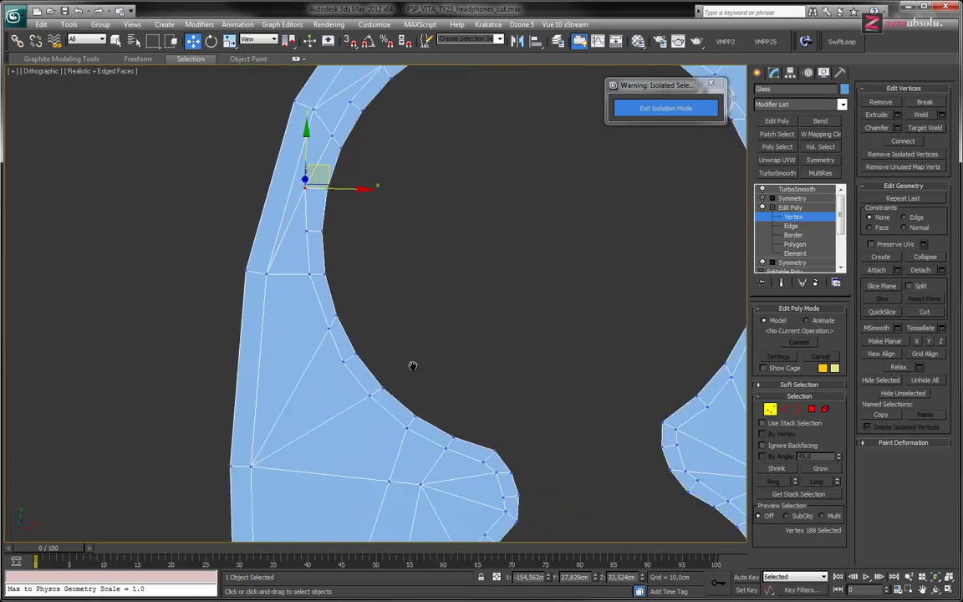
scroll(413, 366, up, 2)
scroll(437, 369, down, 3)
middle_drag(474, 362, 424, 334)
scroll(431, 336, down, 2)
click(475, 316)
scroll(485, 301, up, 1)
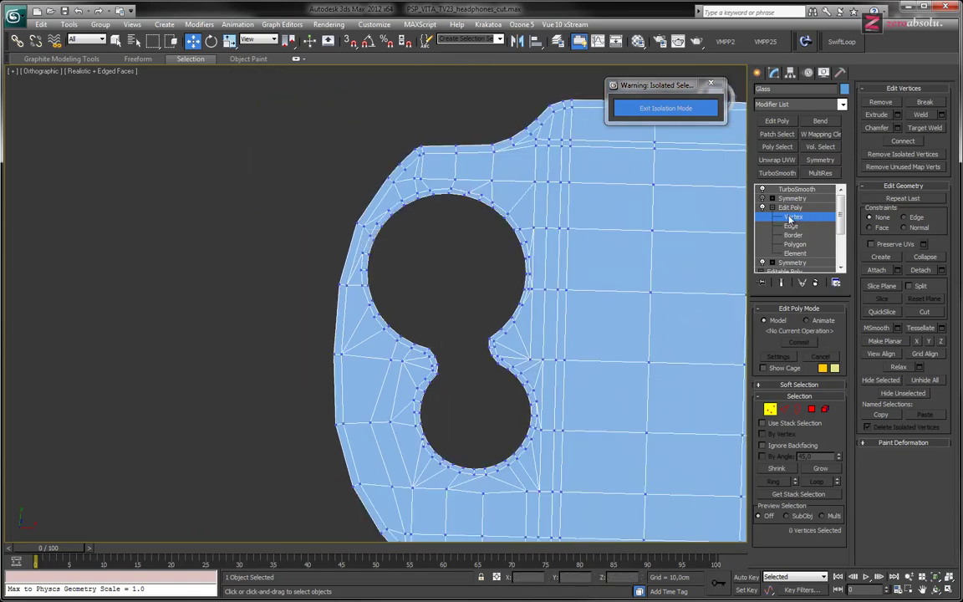
click(796, 189)
middle_drag(442, 266, 413, 262)
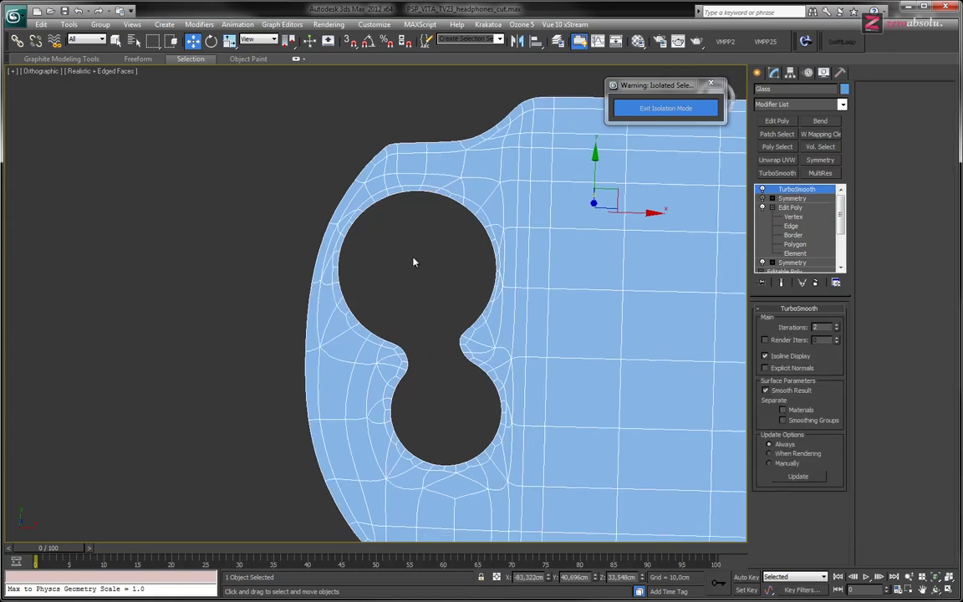
scroll(413, 263, up, 2)
middle_drag(441, 365, 383, 329)
scroll(385, 334, up, 1)
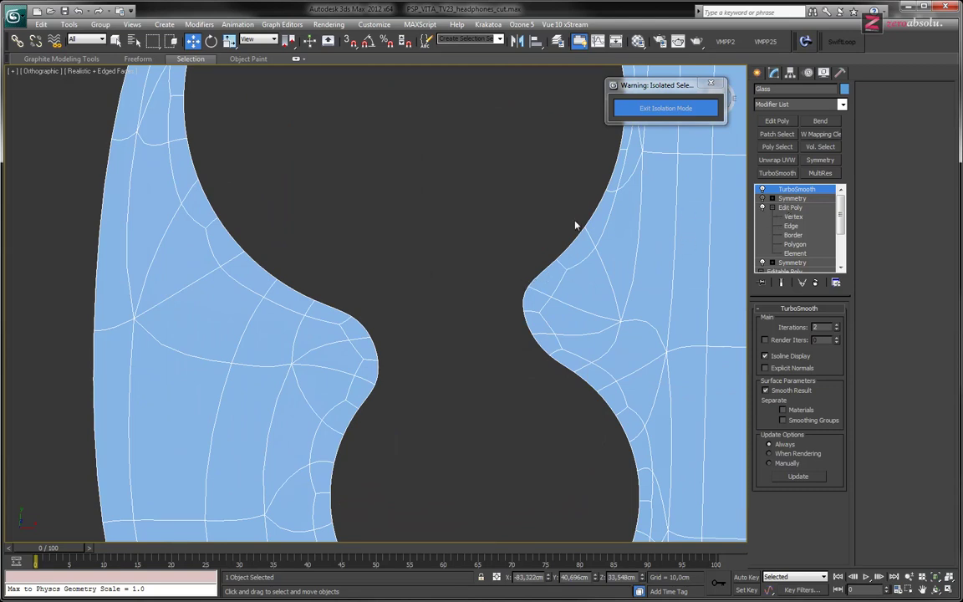
scroll(434, 306, down, 4)
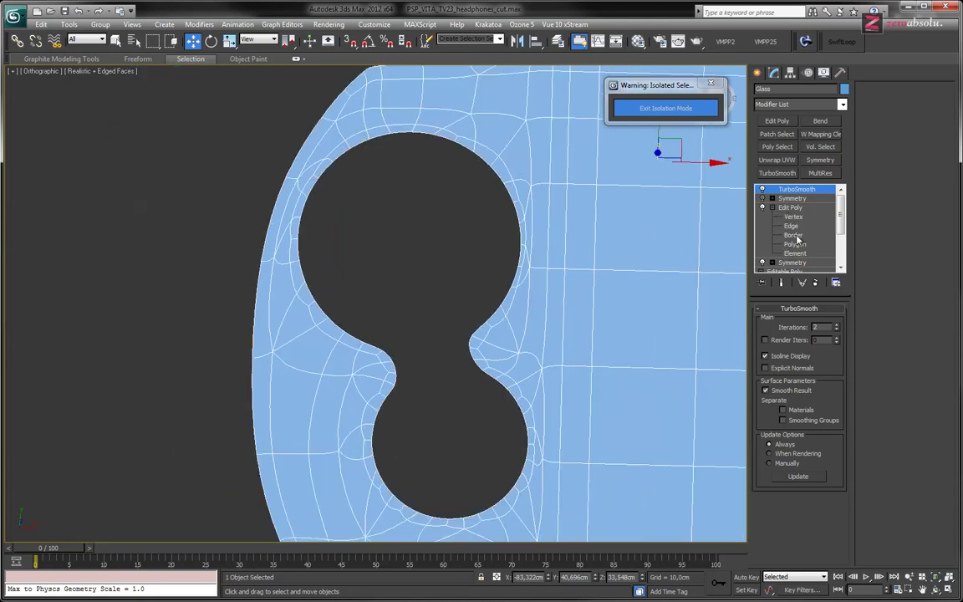
- Select the figure-eight hole's border, extrude it slightly downward, and raise it to leave a very thin support strip
click(793, 236)
click(518, 219)
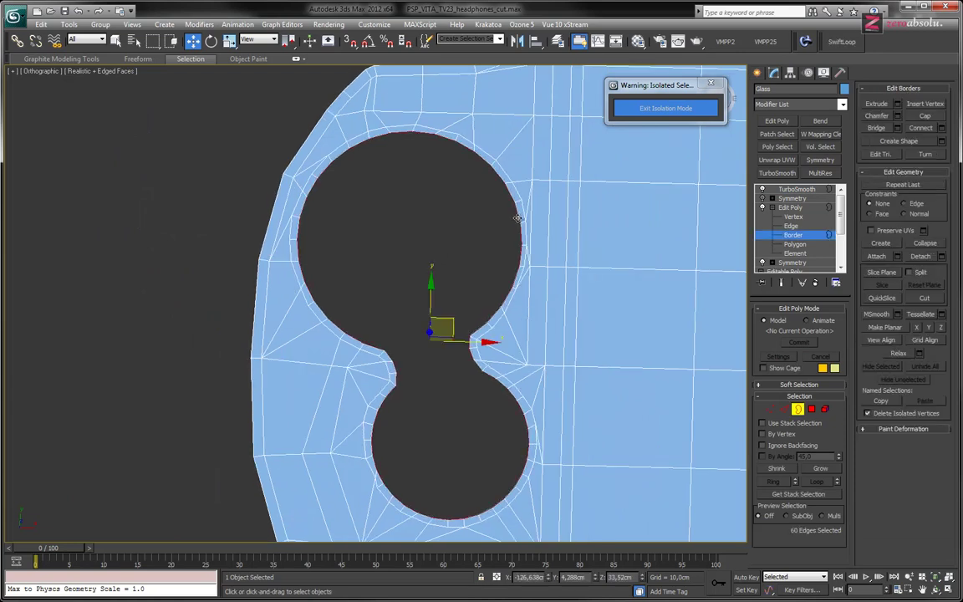
alt+middle_drag(454, 371, 454, 322)
scroll(454, 323, up, 6)
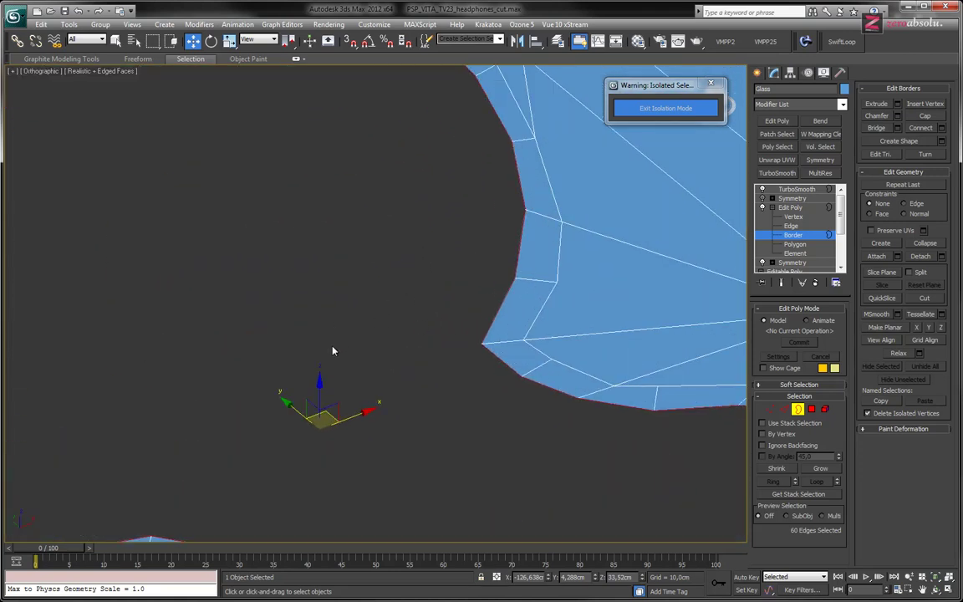
drag(319, 383, 320, 385)
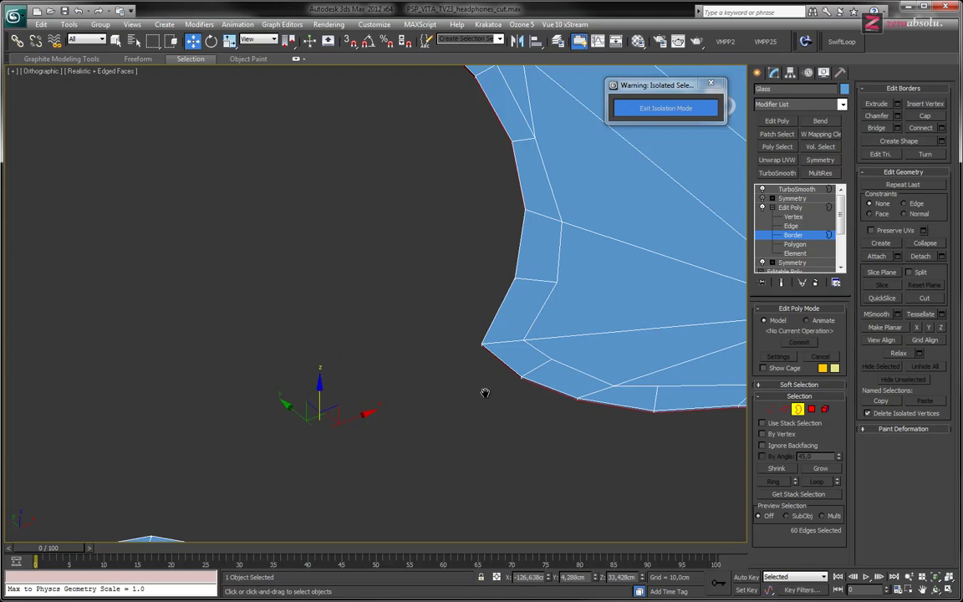
middle_drag(485, 393, 337, 307)
scroll(524, 344, up, 8)
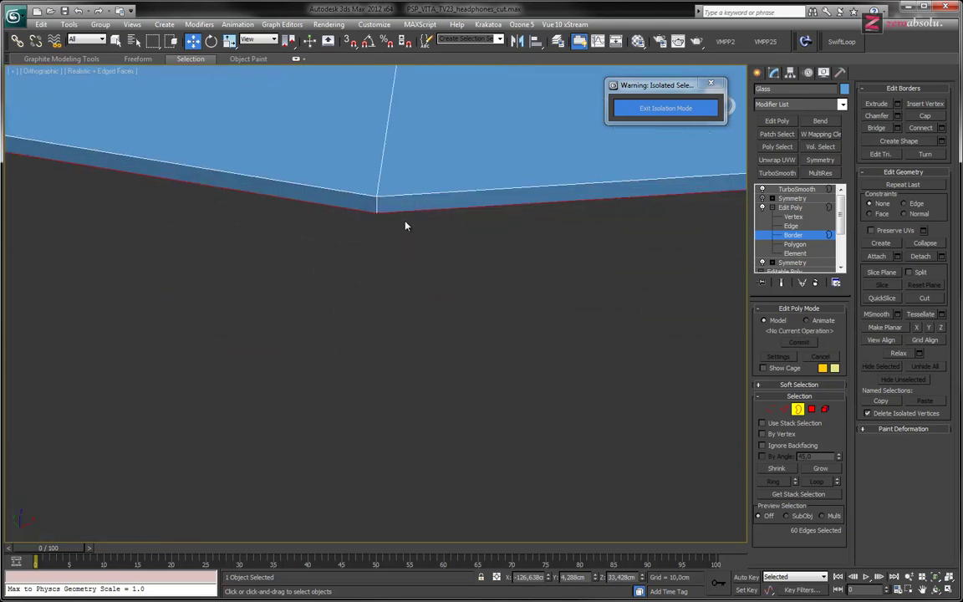
drag(410, 213, 412, 197)
scroll(409, 230, down, 4)
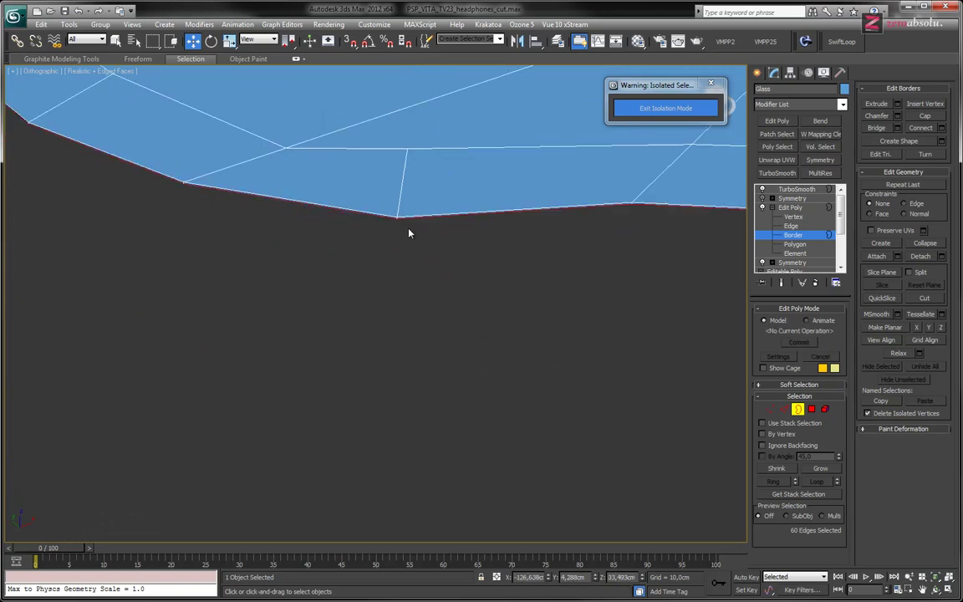
- Extrude the figure-eight hole's border downward by about 1.06 cm to form the glass's inner wall
scroll(253, 274, down, 6)
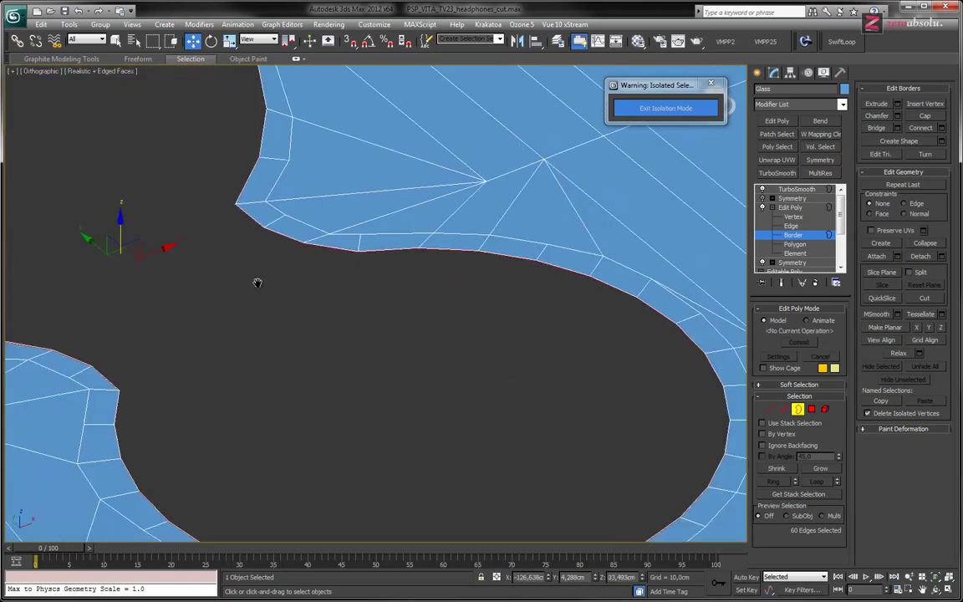
shift+drag(228, 227, 232, 260)
click(807, 235)
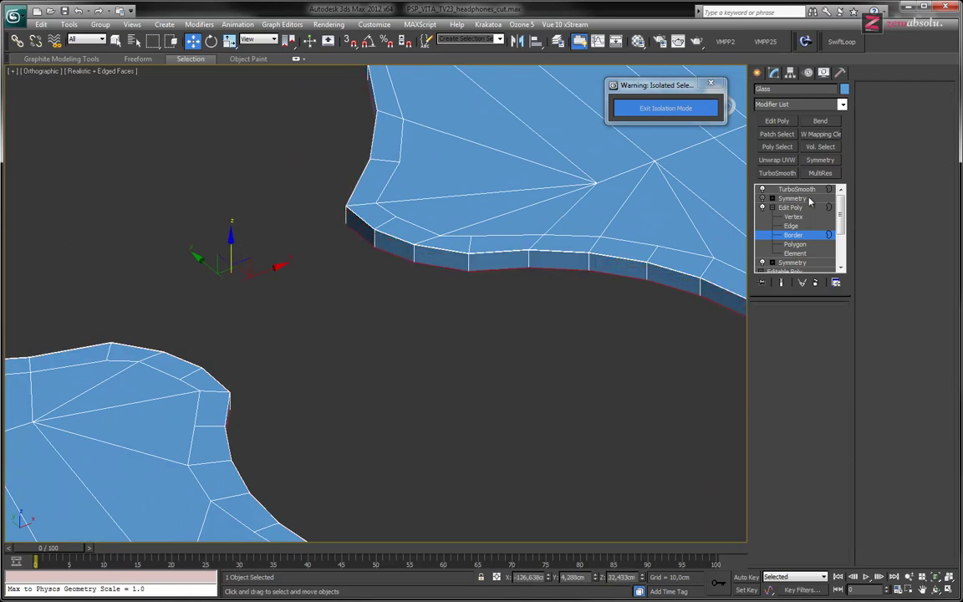
- Examine the smoothed edge and inner wall of the figure-eight hole with TurboSmooth applied
click(803, 191)
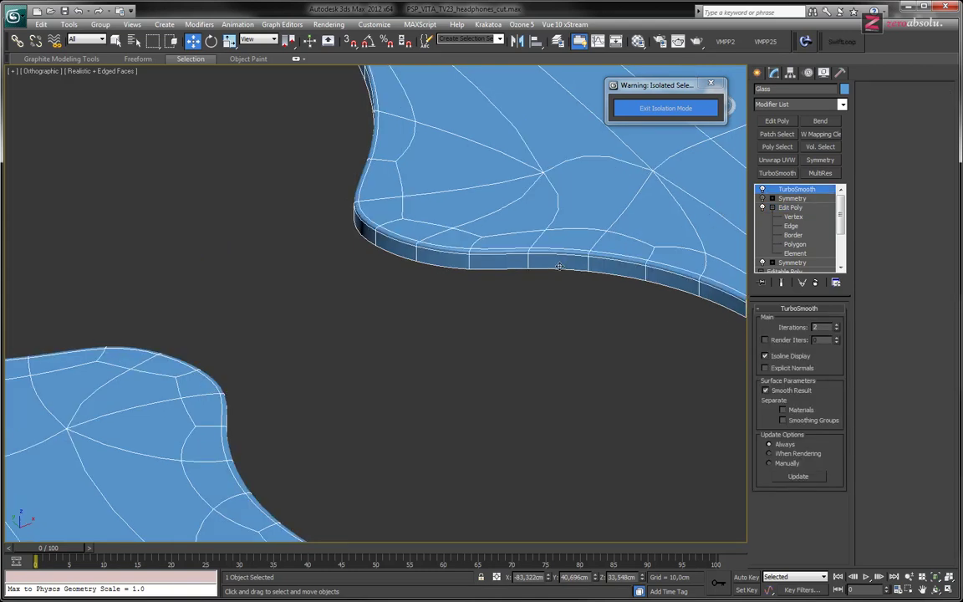
scroll(560, 265, up, 4)
alt+middle_drag(548, 290, 489, 290)
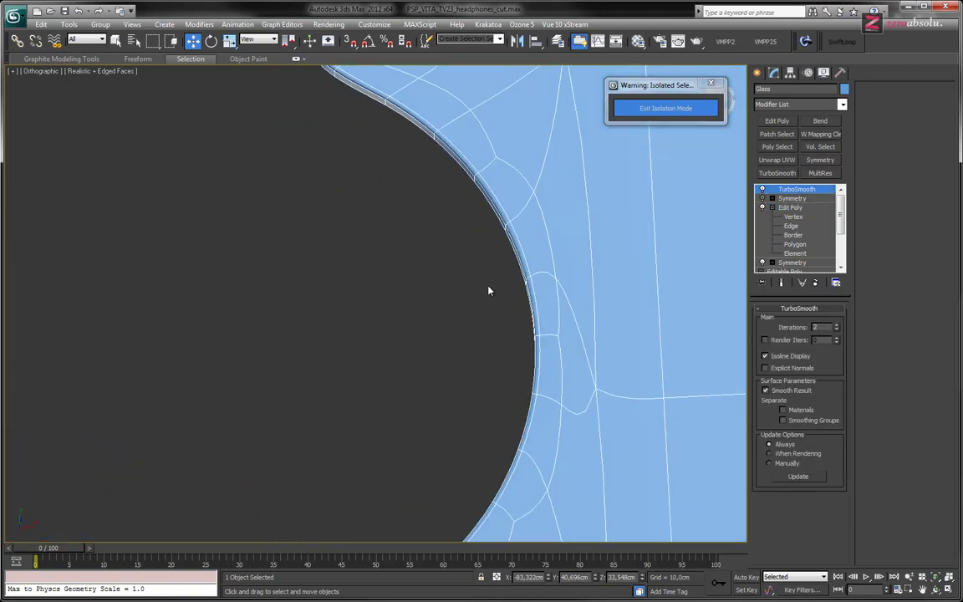
middle_drag(443, 197, 484, 361)
scroll(389, 286, up, 5)
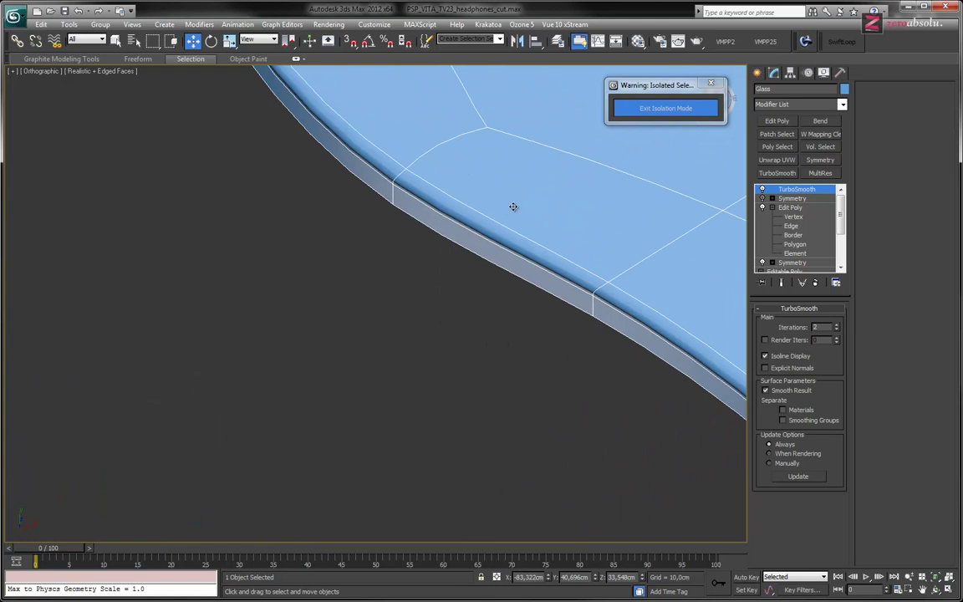
scroll(492, 230, up, 3)
scroll(492, 229, up, 2)
scroll(492, 229, down, 8)
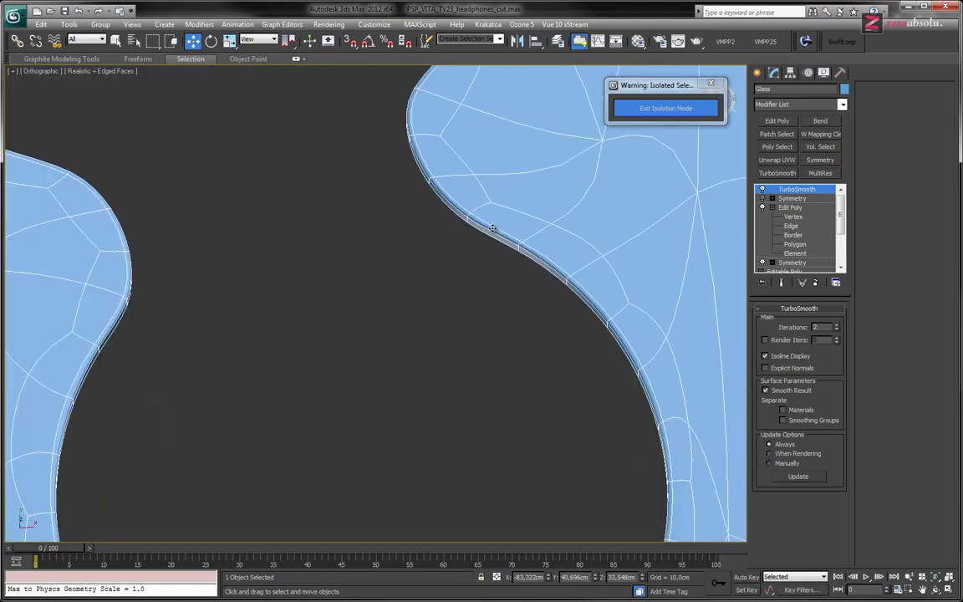
scroll(418, 271, down, 4)
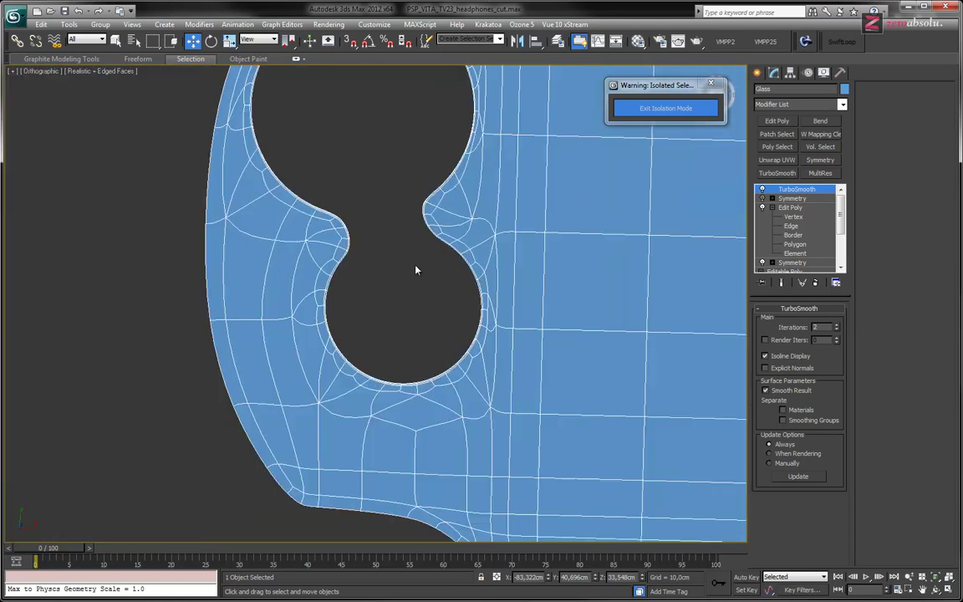
scroll(377, 334, up, 2)
- Exit isolation mode, clear the selection, and turn off the edged-faces display
click(662, 107)
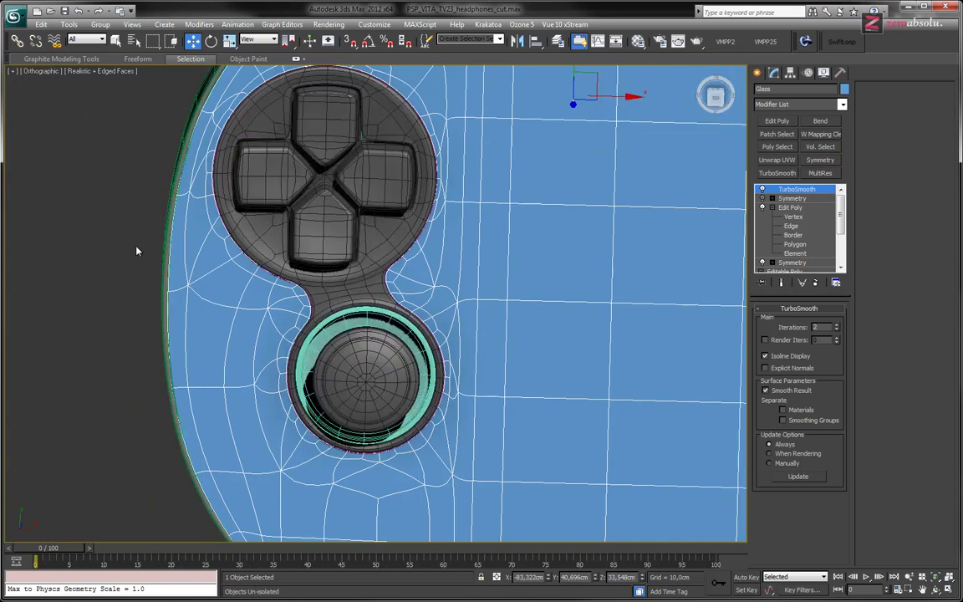
click(117, 243)
key(F4)
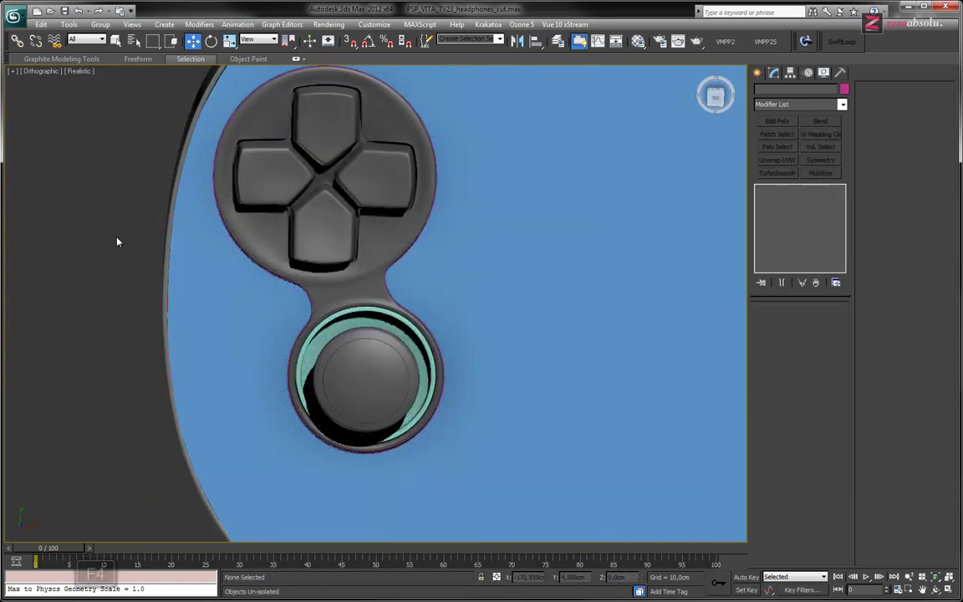
- Inspect the gap between the glass and the button base along the lower left of the D-pad circle and the neck
alt+middle_drag(369, 269, 599, 394)
scroll(323, 269, up, 5)
scroll(324, 268, up, 3)
scroll(393, 268, up, 1)
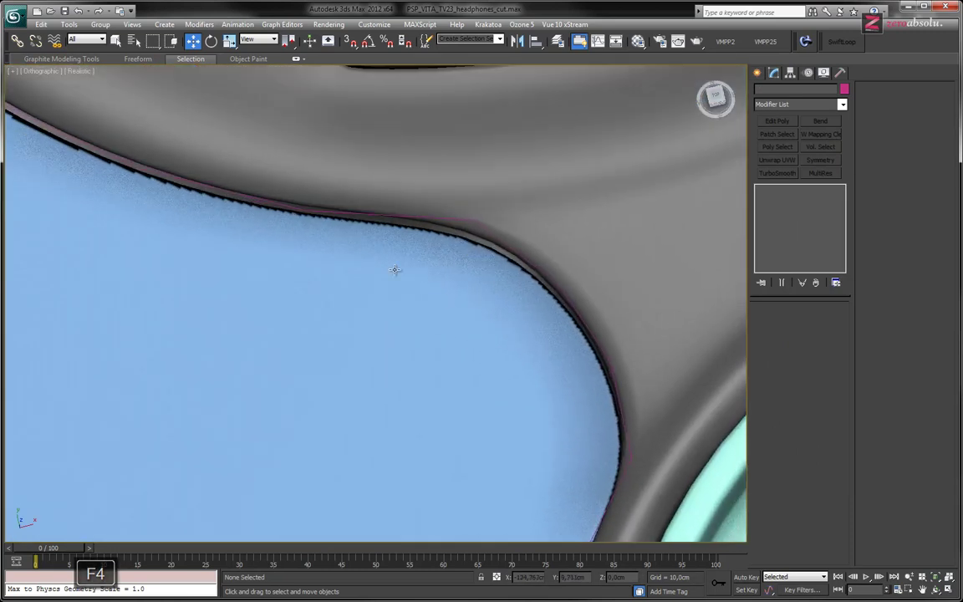
middle_drag(393, 268, 411, 362)
scroll(530, 356, up, 4)
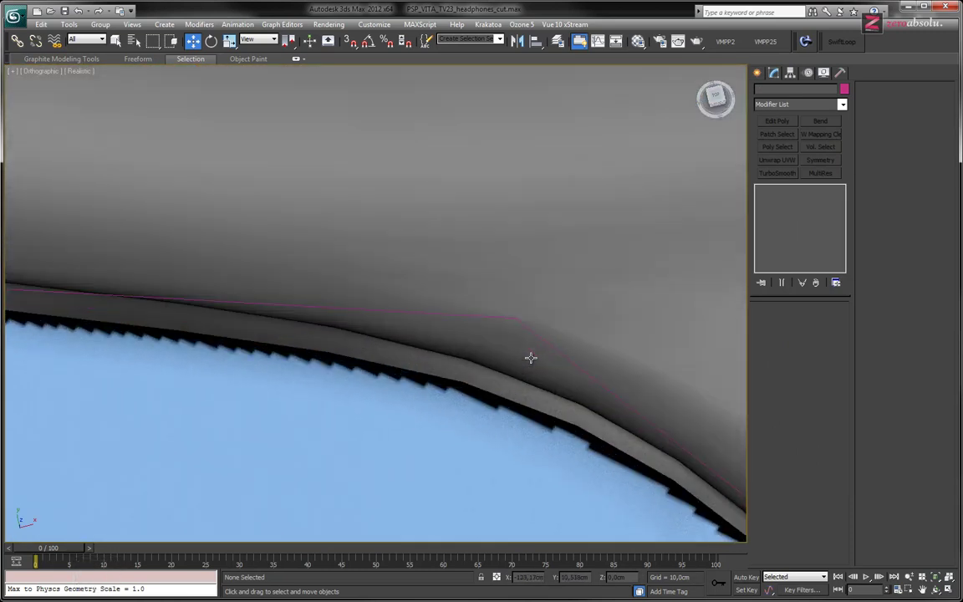
scroll(540, 361, down, 4)
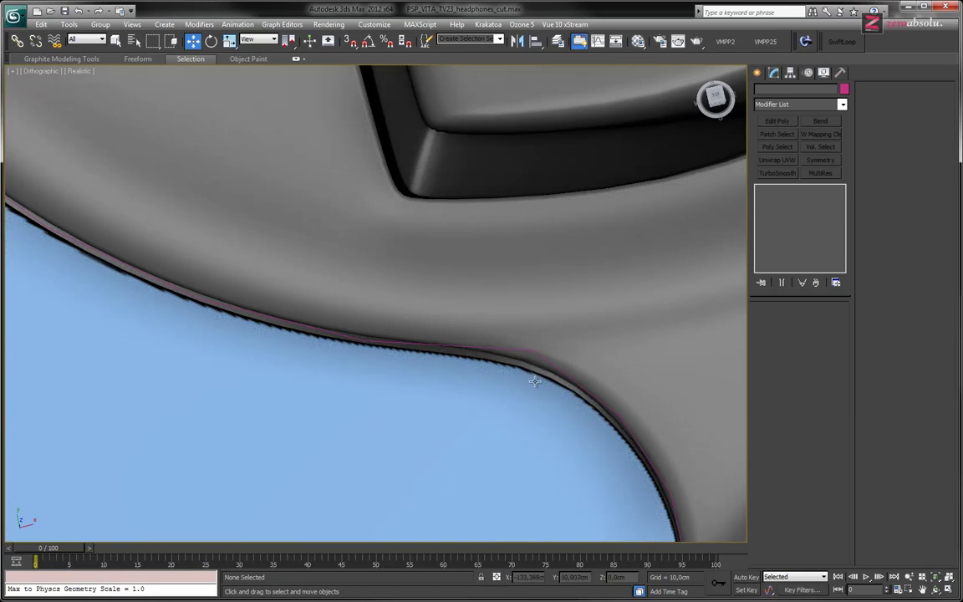
scroll(442, 361, down, 2)
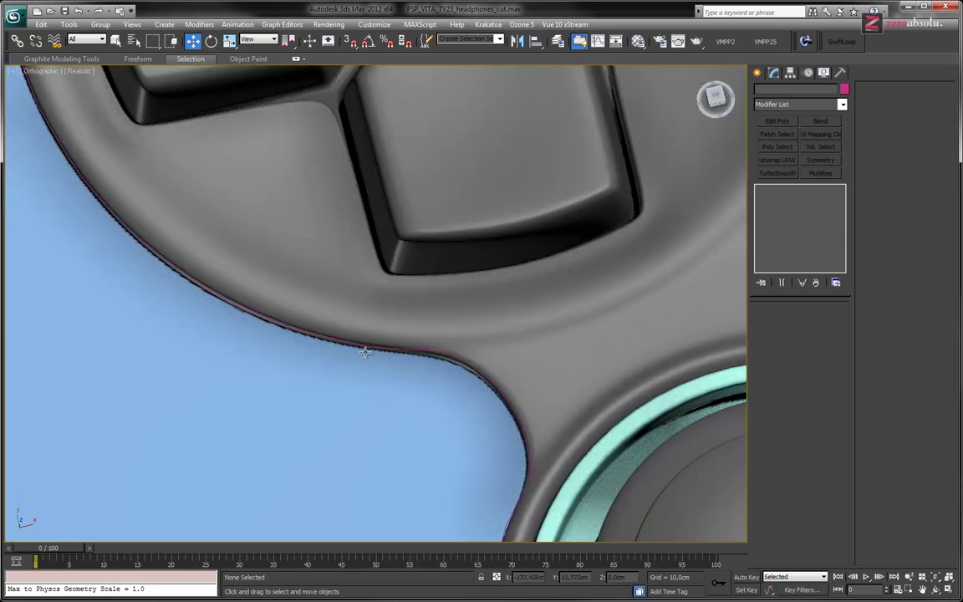
key(F3)
key(F3)
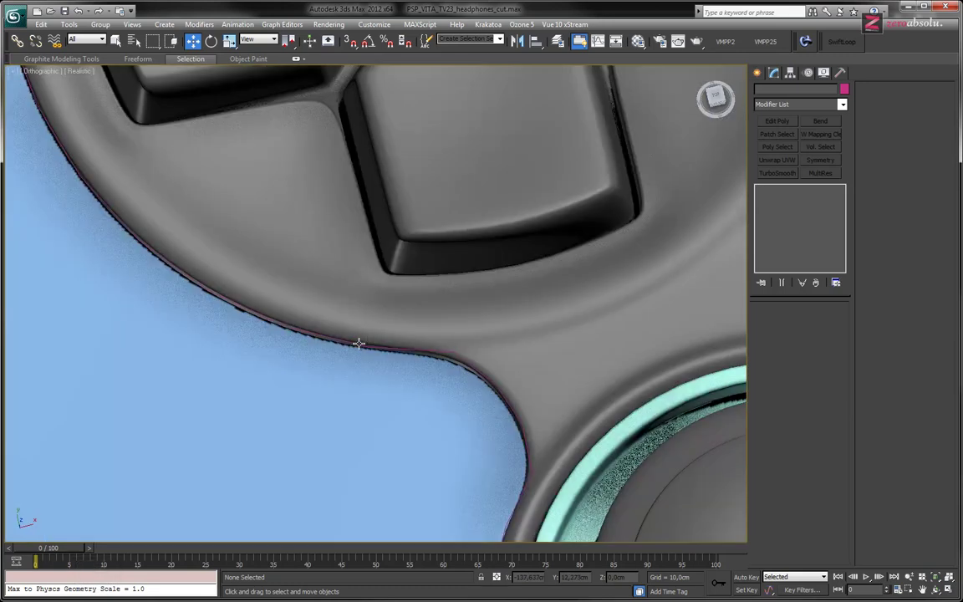
alt+middle_drag(458, 338, 411, 357)
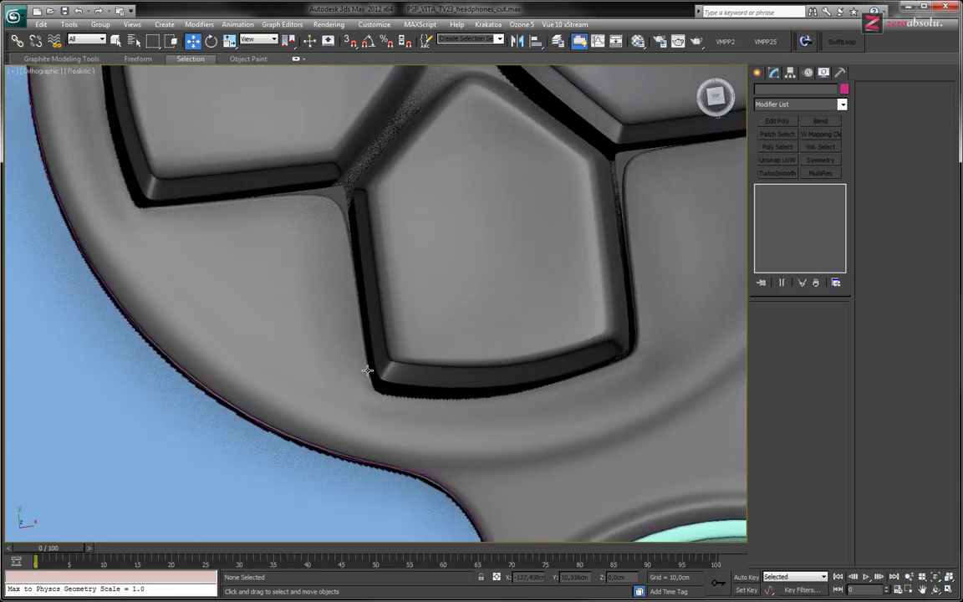
- Switch to the top view, select the glass and the button base together, and isolate them
key(t)
key(z)
scroll(311, 380, up, 6)
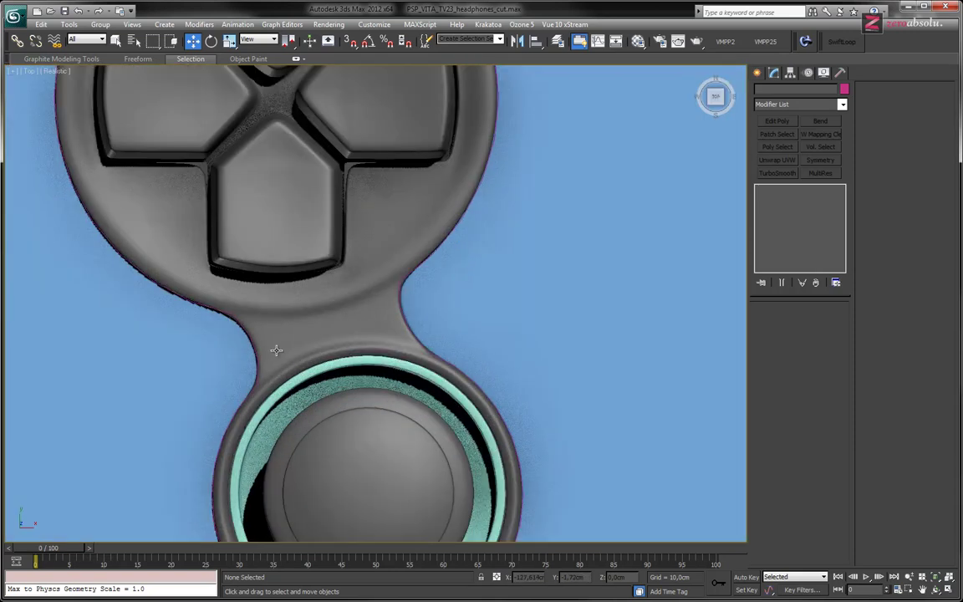
scroll(276, 349, up, 6)
scroll(313, 372, down, 5)
click(330, 362)
ctrl+click(255, 366)
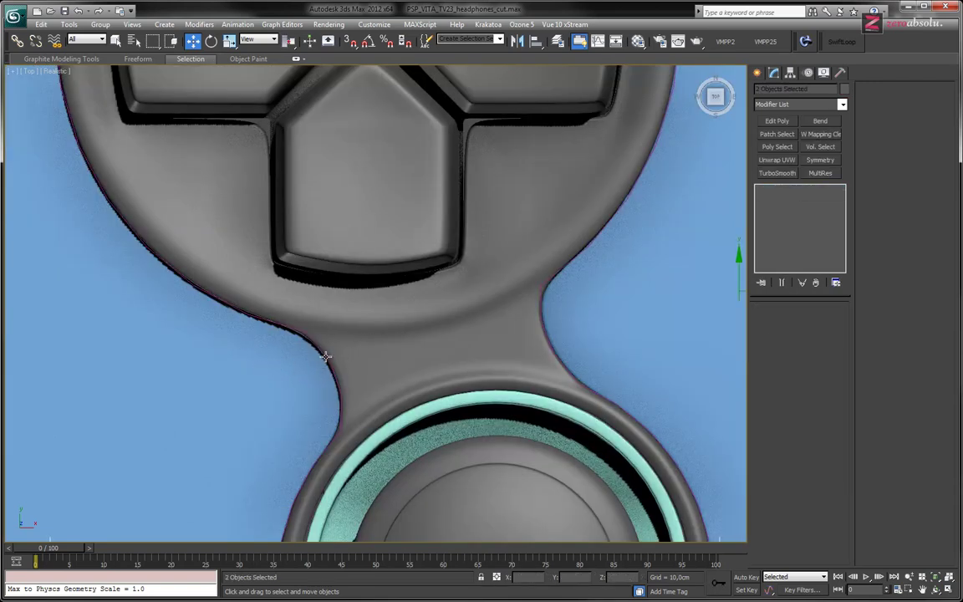
key(alt+q)
- Compare the glass hole's edge with the button base outline beside the D-pad circle in shaded and wireframe display
scroll(293, 345, up, 6)
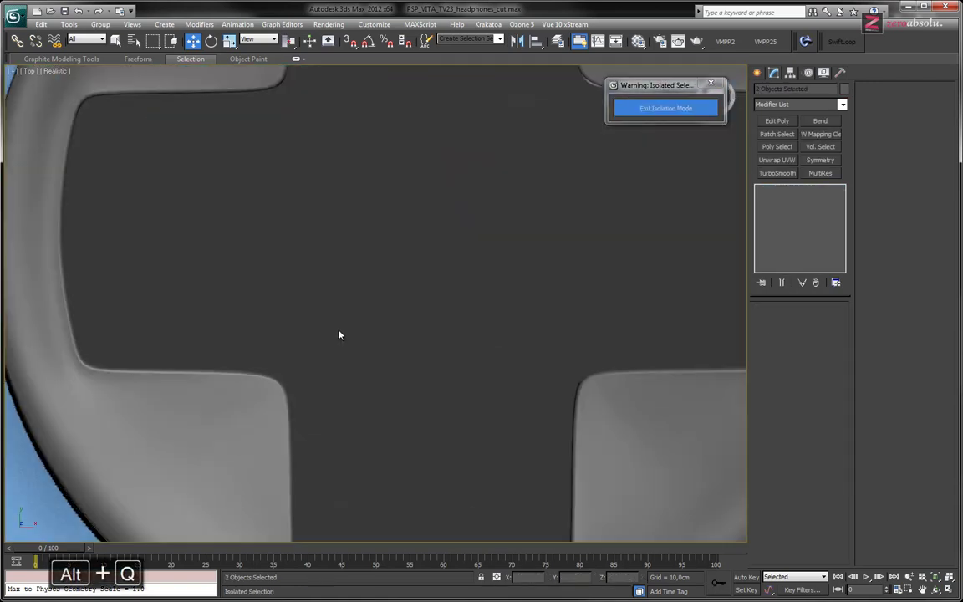
scroll(340, 333, down, 3)
scroll(457, 326, up, 3)
scroll(457, 325, up, 4)
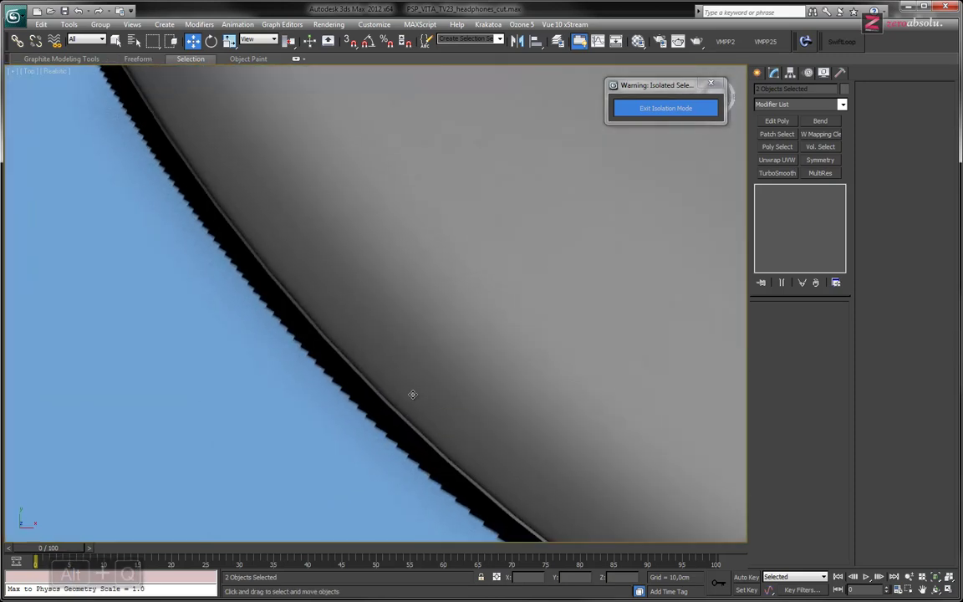
key(F3)
scroll(400, 387, down, 3)
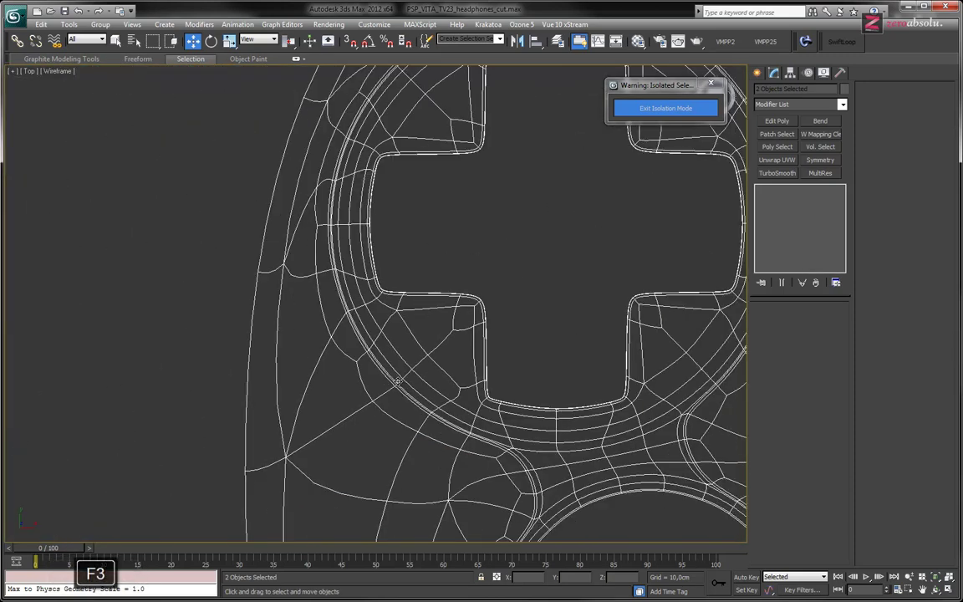
- Inspect the fit between the glass and the button base along the neck's right curve in wireframe and shaded display
middle_drag(397, 381, 392, 475)
scroll(396, 232, down, 3)
scroll(438, 317, up, 3)
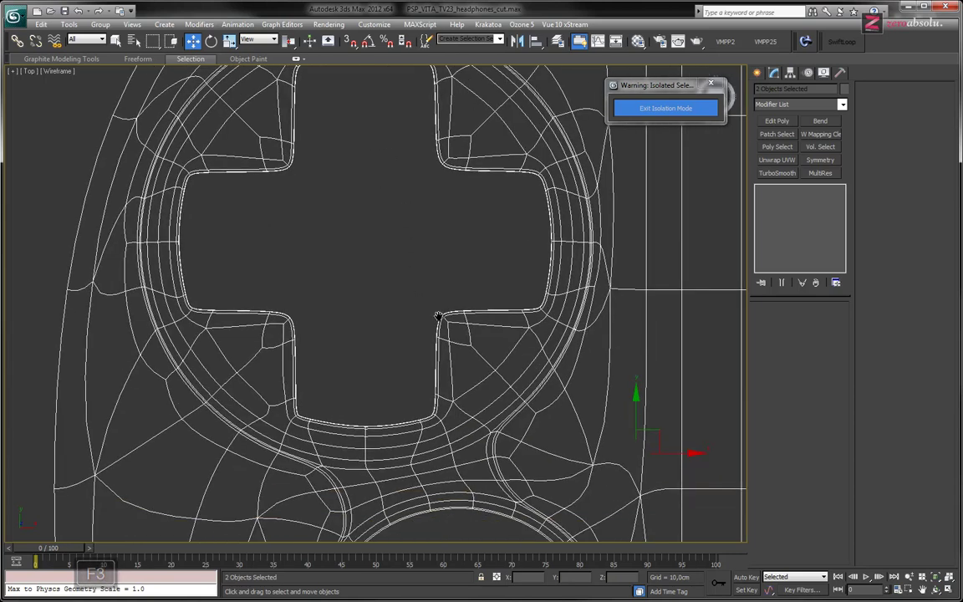
key(F3)
scroll(507, 348, up, 5)
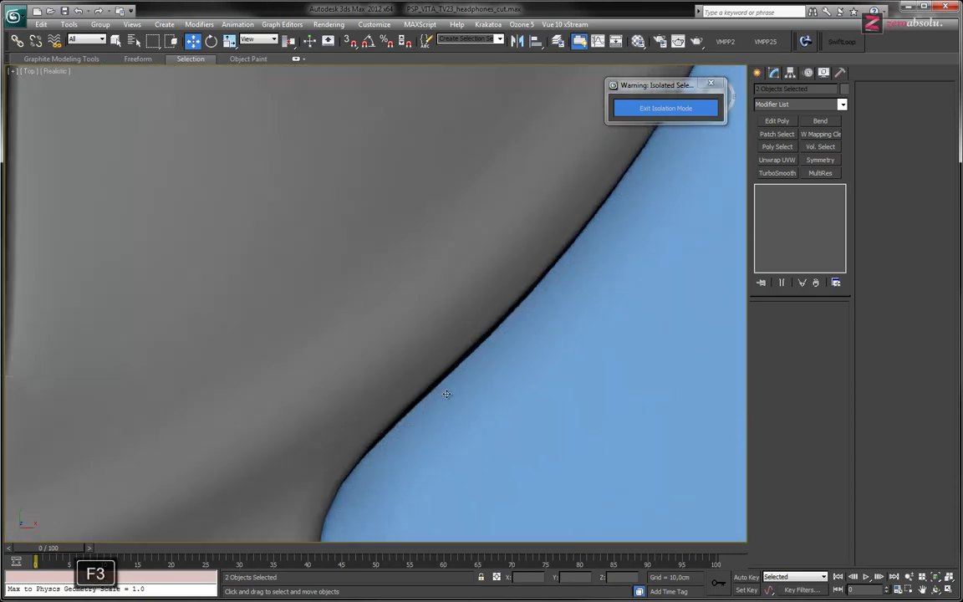
scroll(359, 374, down, 2)
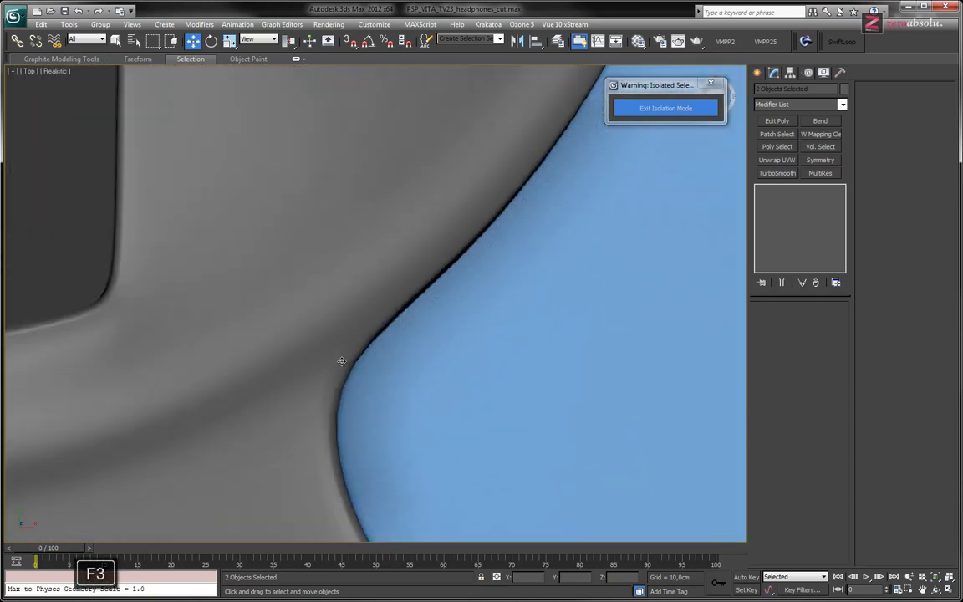
scroll(358, 371, down, 3)
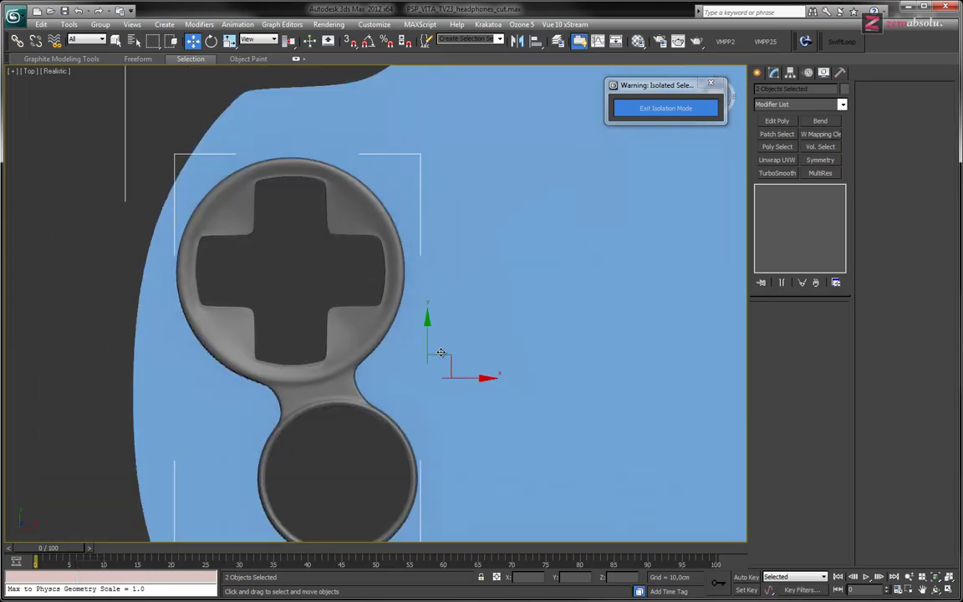
- Select only the glass, enter the Edge level of its Edit Poly modifier, and show edged faces
click(467, 307)
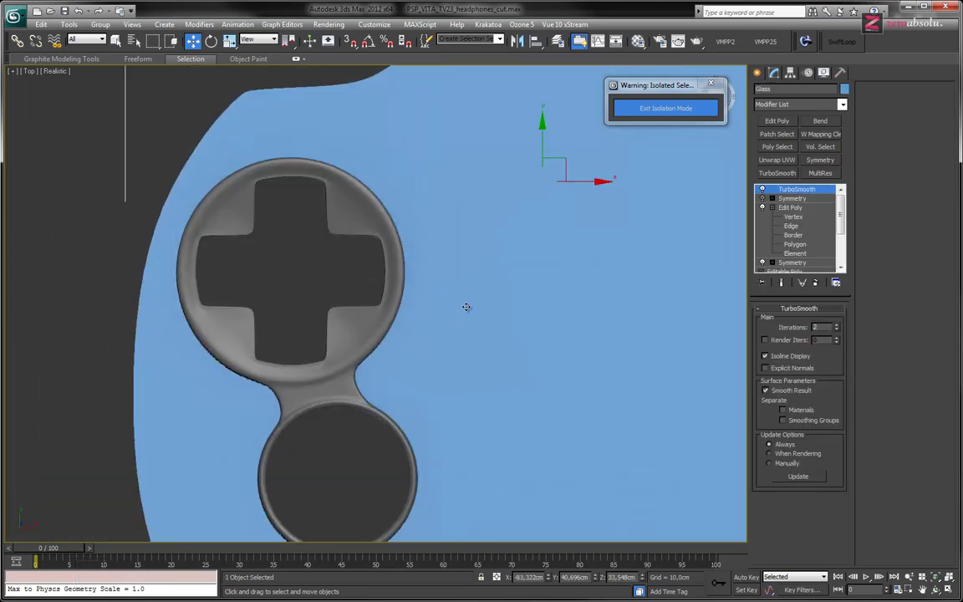
click(791, 226)
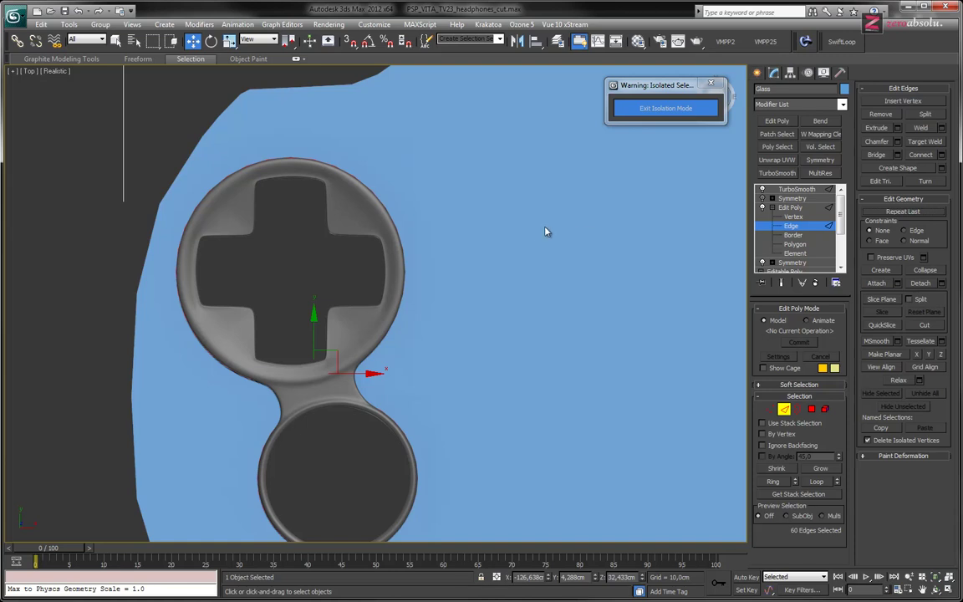
key(F4)
scroll(468, 269, up, 5)
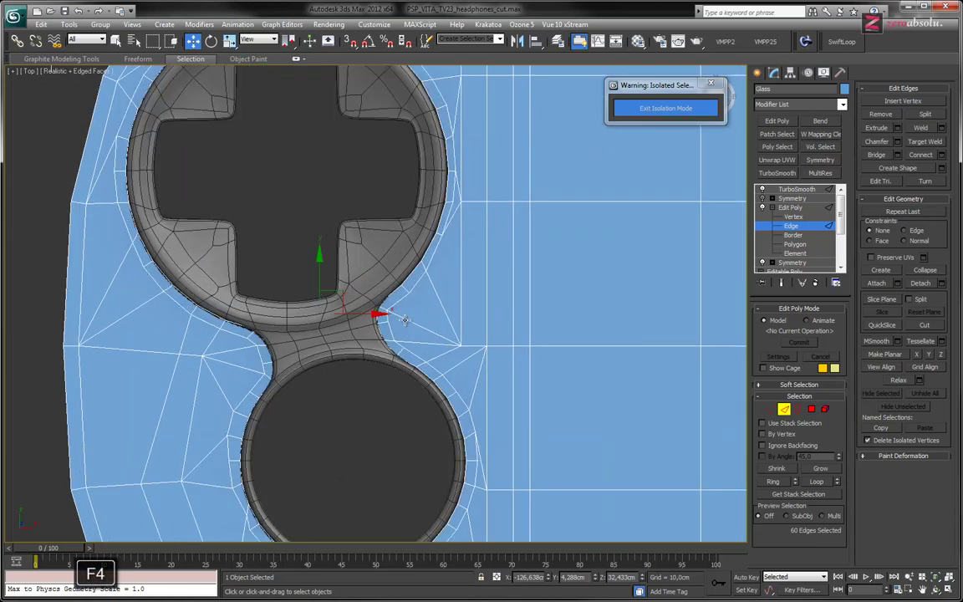
scroll(404, 320, up, 5)
scroll(402, 320, down, 5)
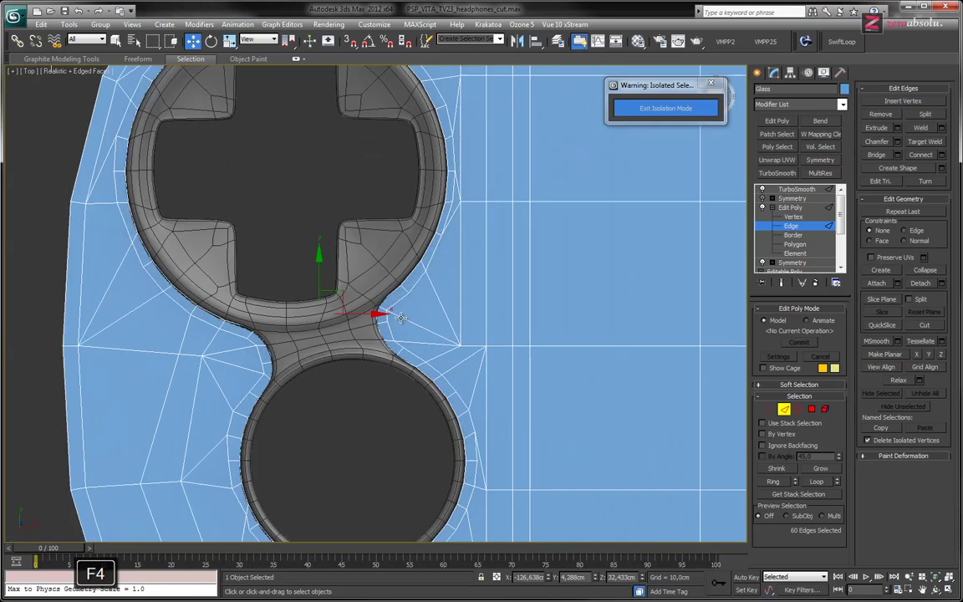
- Isolate the glass alone and enter the Border level of its Edit Poly to view the hole's inner wall up close
click(649, 109)
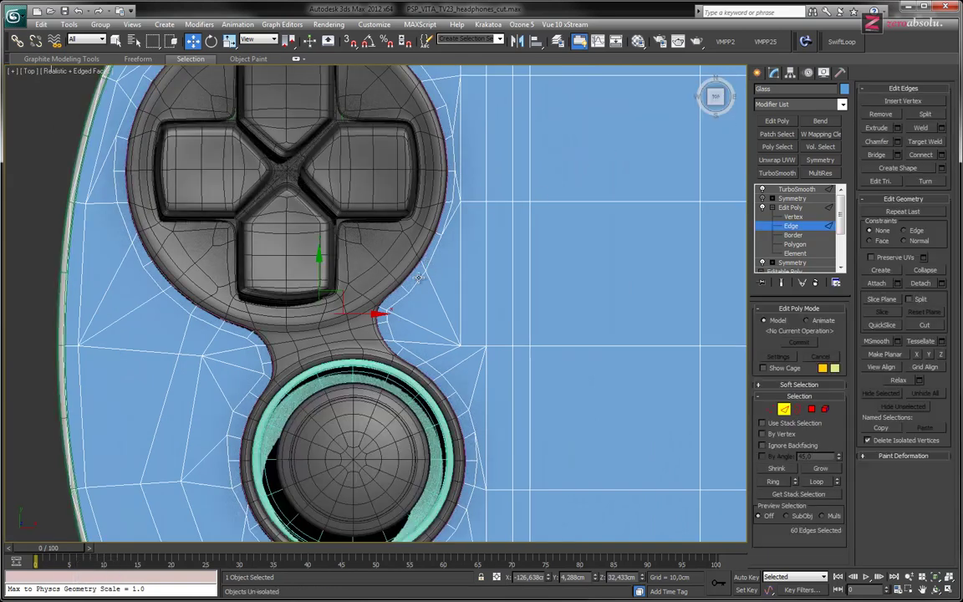
key(alt+q)
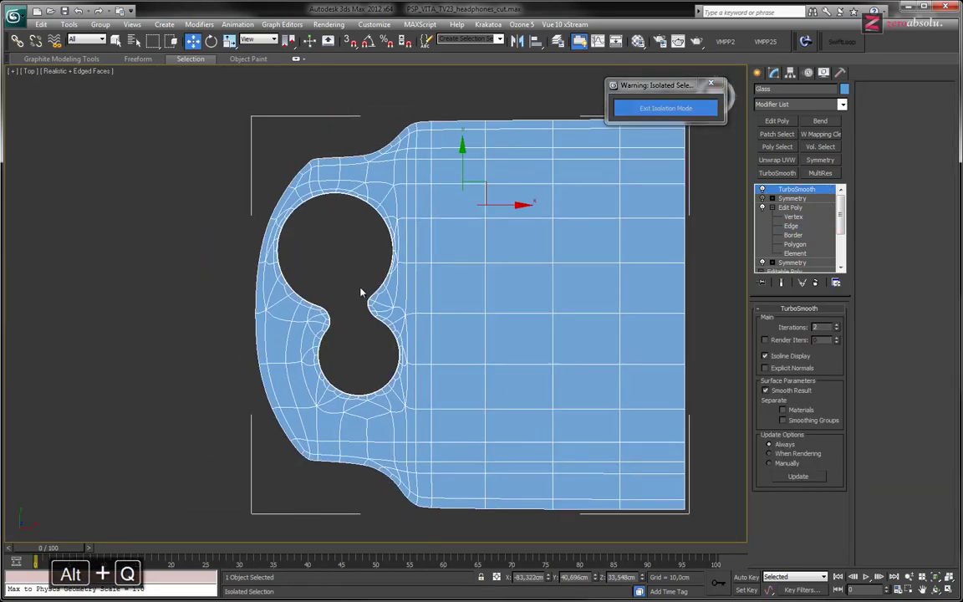
scroll(364, 290, up, 5)
middle_drag(572, 282, 472, 295)
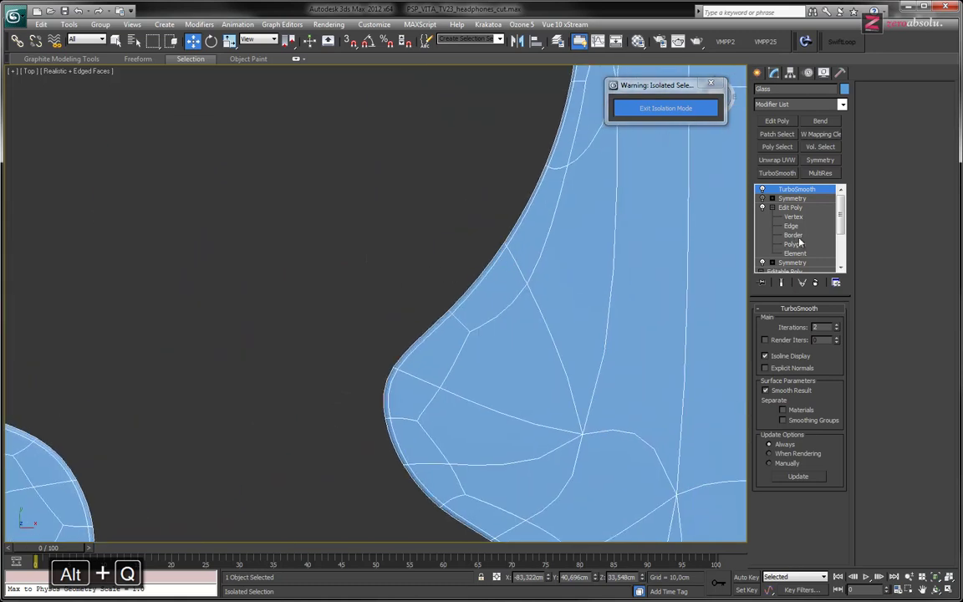
click(799, 237)
alt+middle_drag(535, 289, 625, 243)
scroll(512, 306, up, 5)
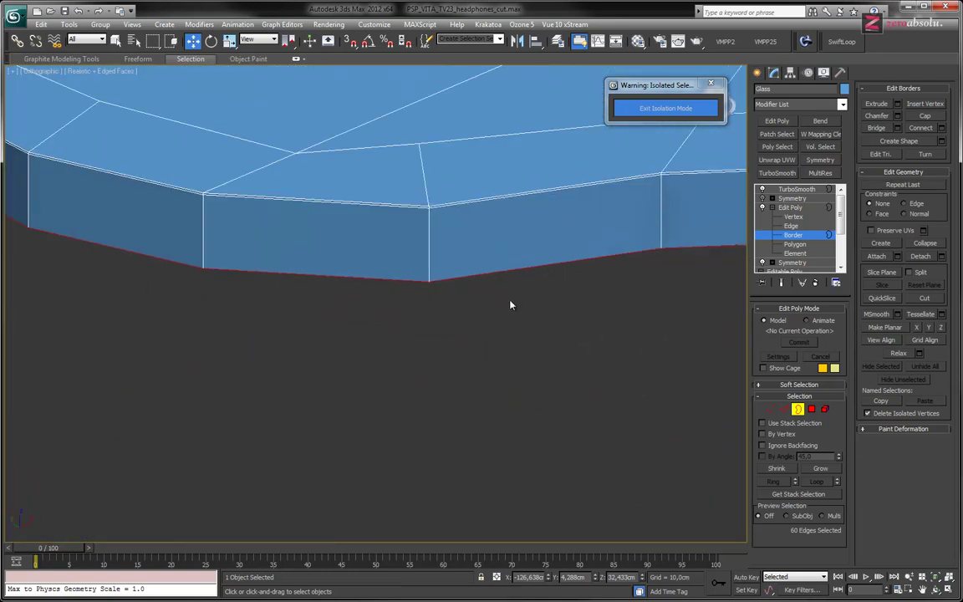
scroll(511, 306, up, 5)
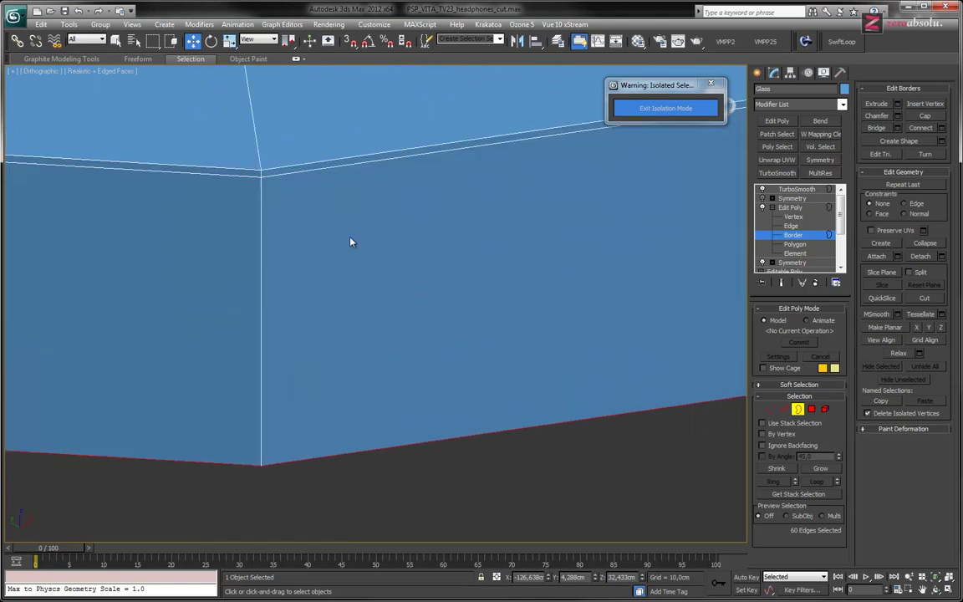
- Switch to the Polygon level and select the full ring of tall wall polygons around the figure-eight hole
click(795, 244)
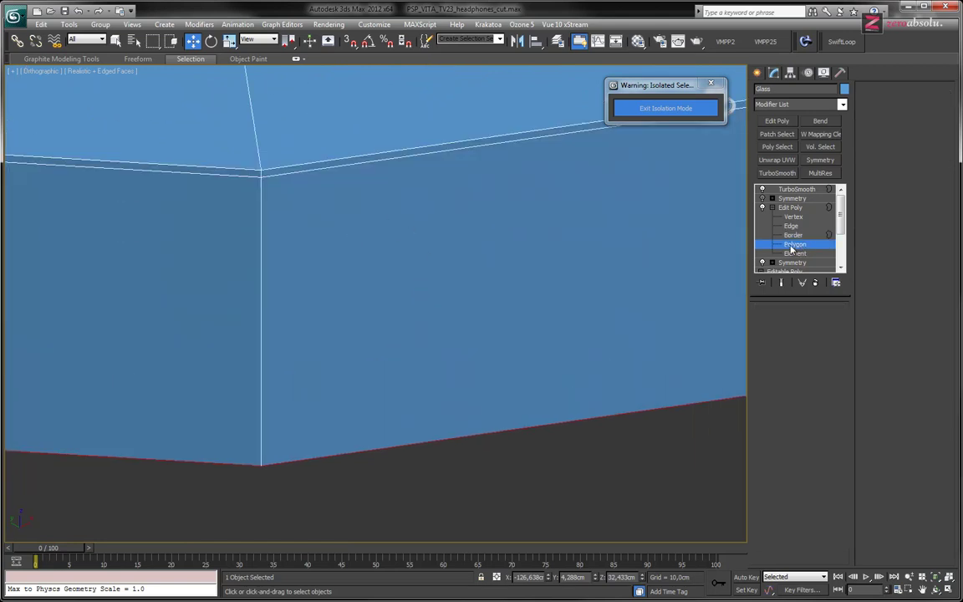
click(180, 267)
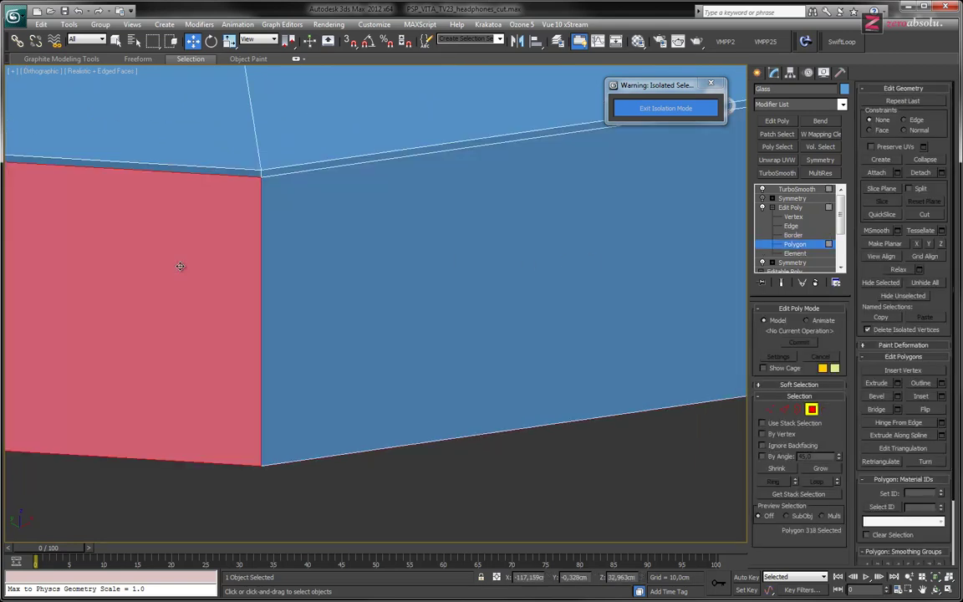
shift+click(439, 252)
scroll(439, 253, down, 5)
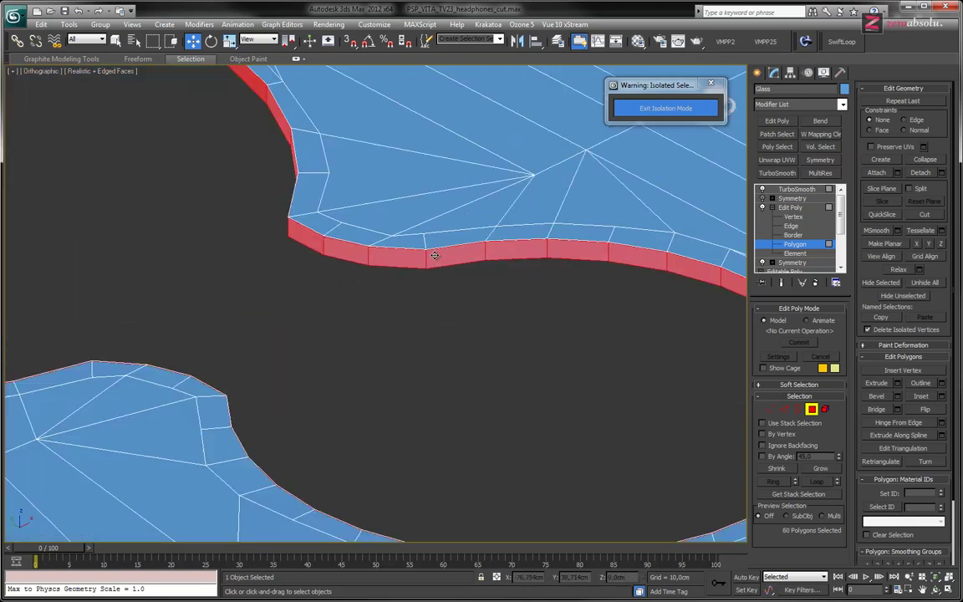
- Try to add the thin polygon strip above the wall to the selected ring, and undo the wrong selections
scroll(344, 297, up, 10)
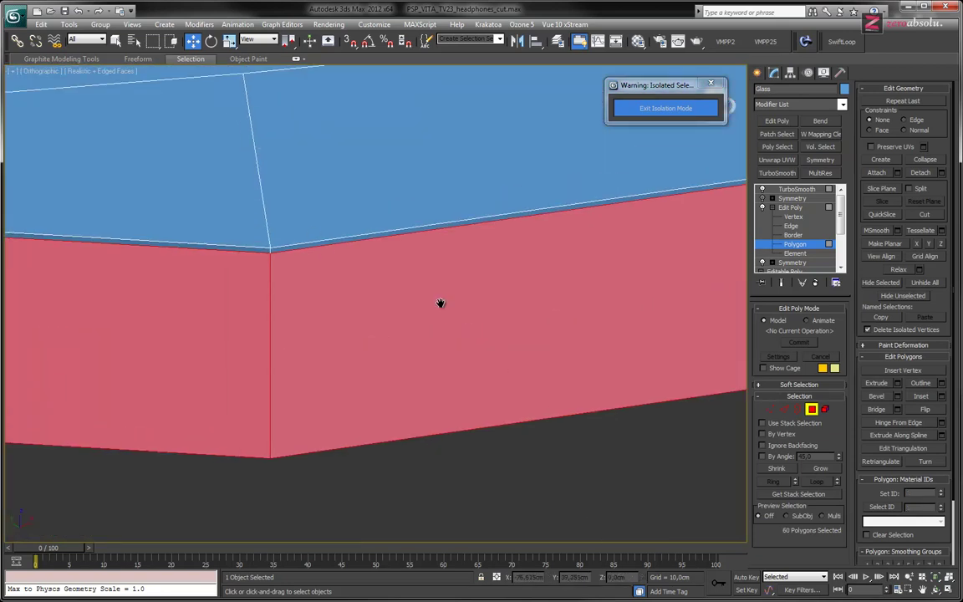
ctrl+click(398, 318)
shift+click(463, 314)
key(ctrl+z)
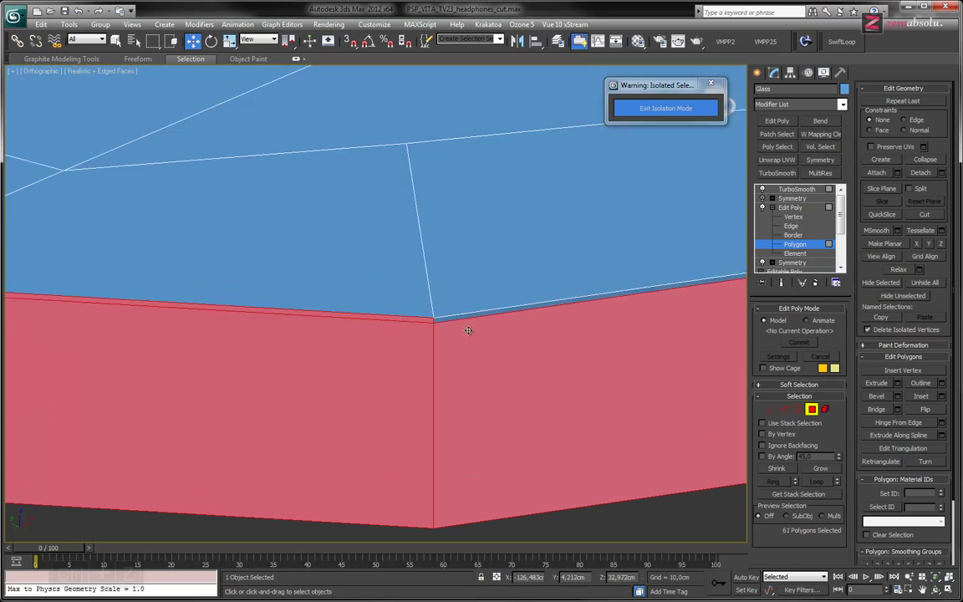
click(429, 320)
key(ctrl+z)
key(ctrl+z)
key(ctrl+z)
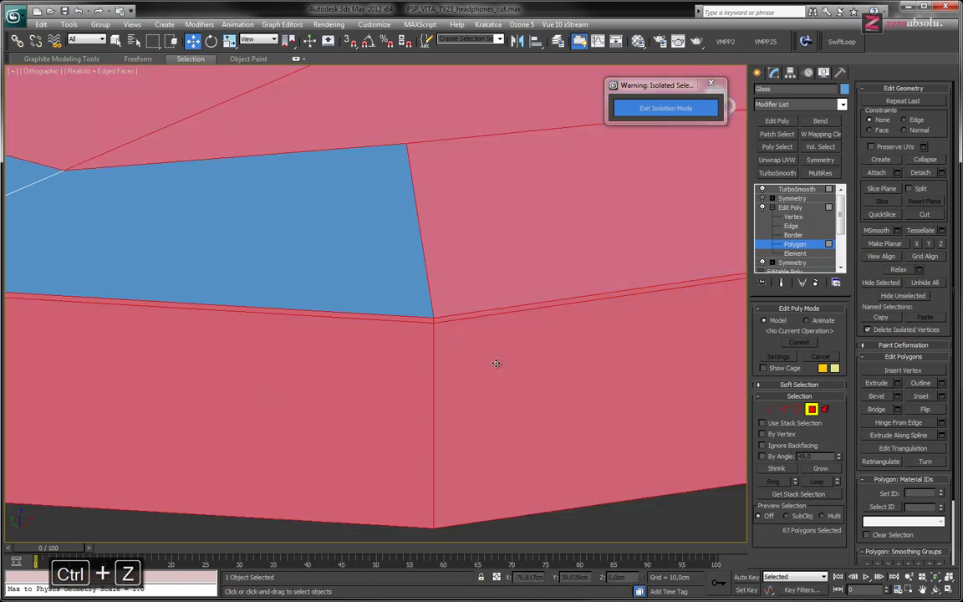
scroll(496, 365, down, 6)
scroll(481, 338, up, 2)
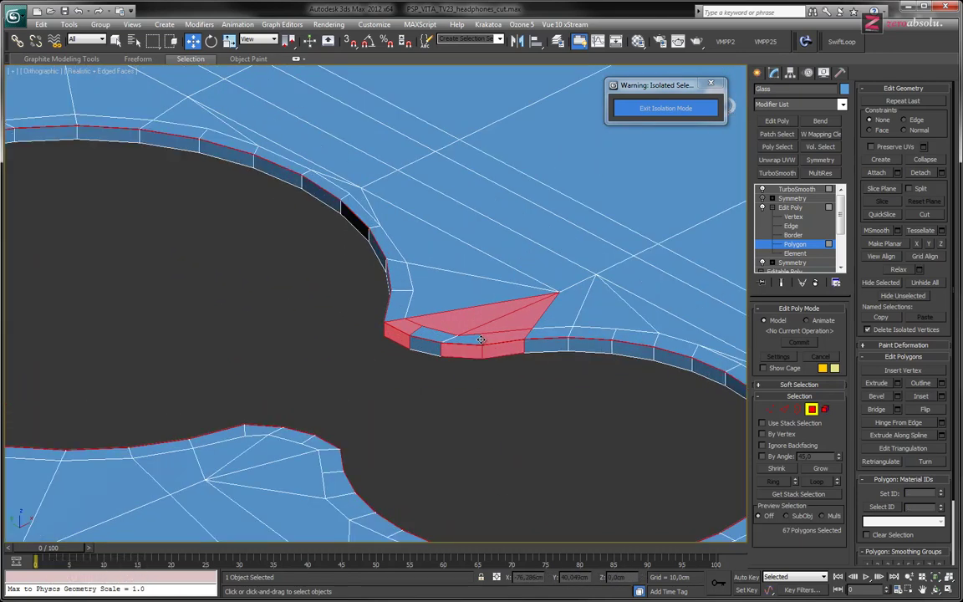
scroll(466, 339, up, 3)
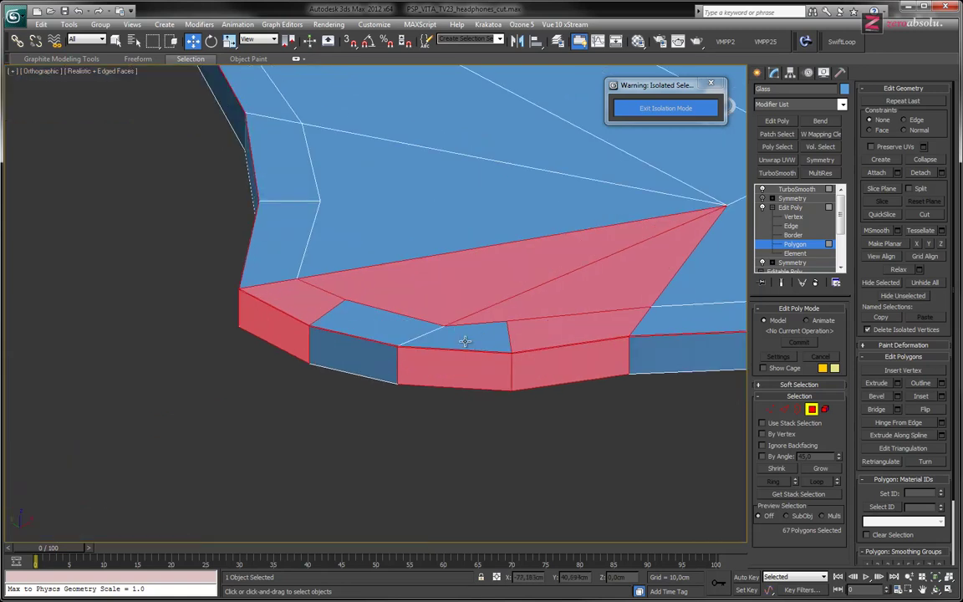
scroll(466, 340, up, 3)
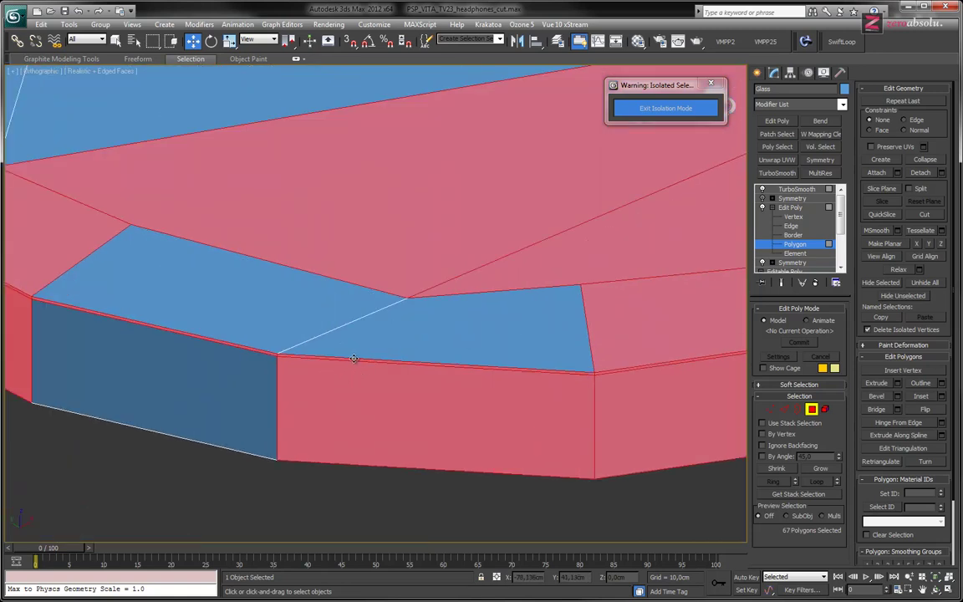
- Reselect only the tall wall polygon loop around the glass hole and delete it
click(211, 395)
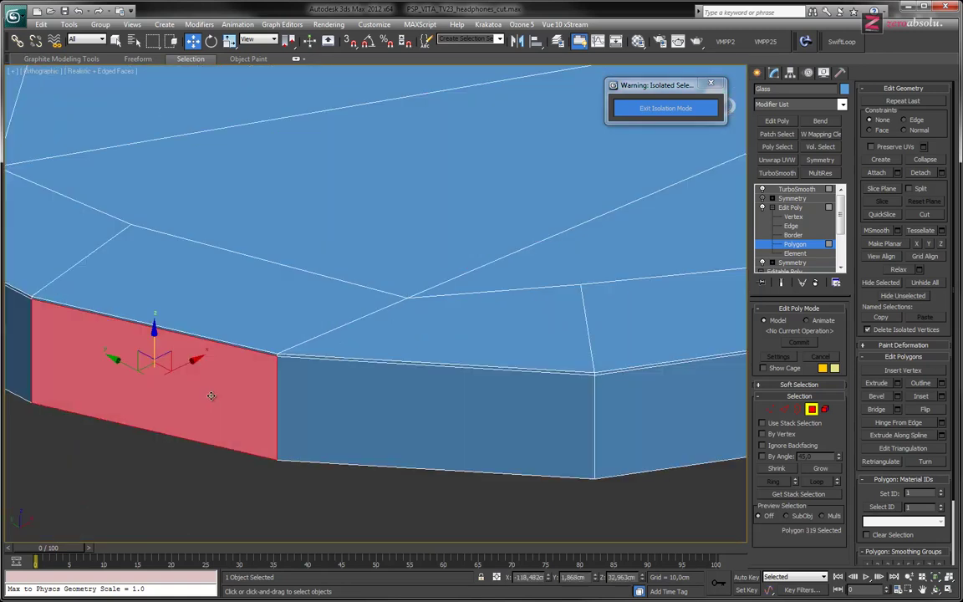
shift+click(346, 413)
scroll(347, 410, down, 5)
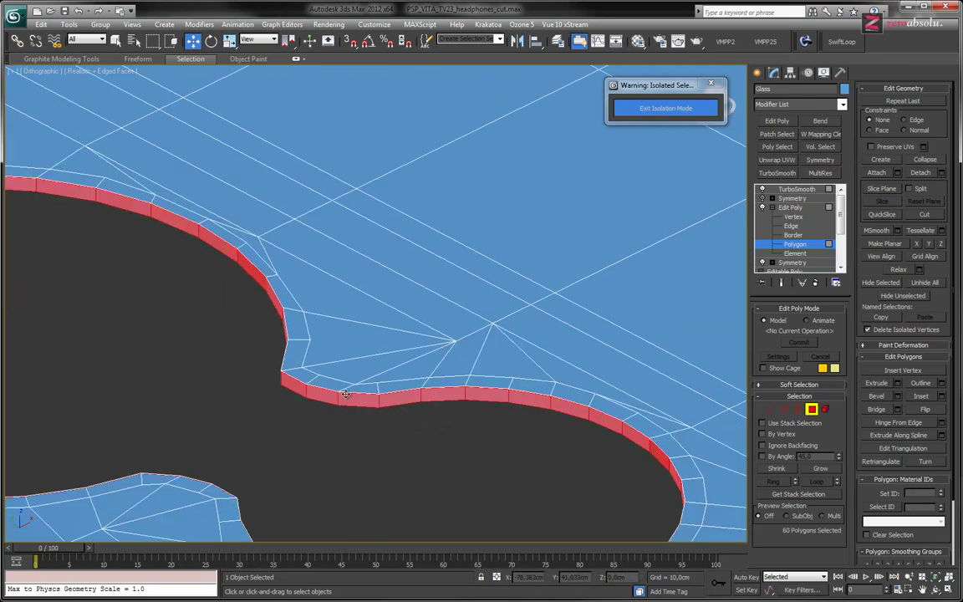
key(ctrl+d)
- Select the remaining thin polygon loop along the hole's rim and delete it
scroll(373, 360, down, 2)
scroll(380, 351, up, 6)
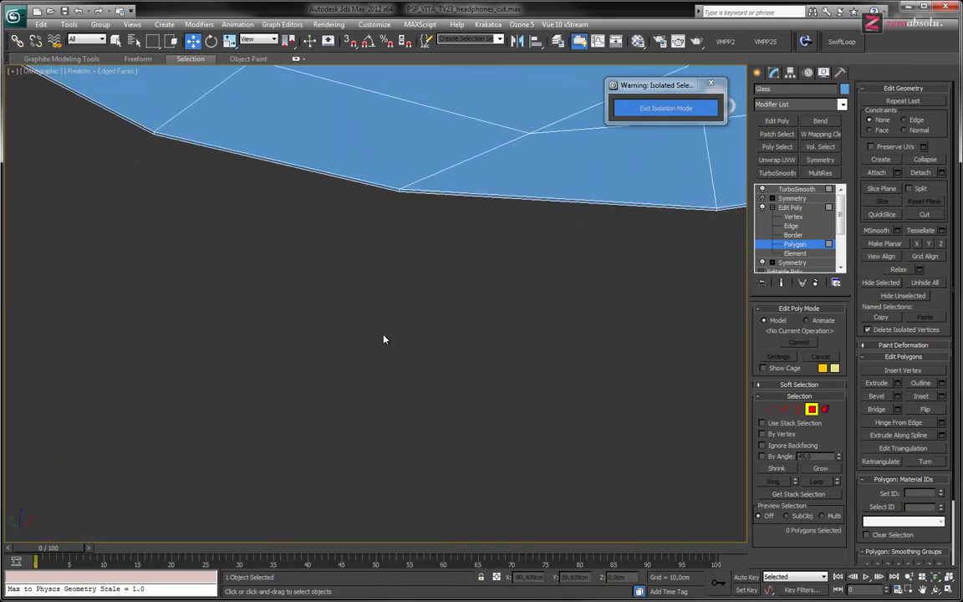
click(437, 316)
shift+click(338, 314)
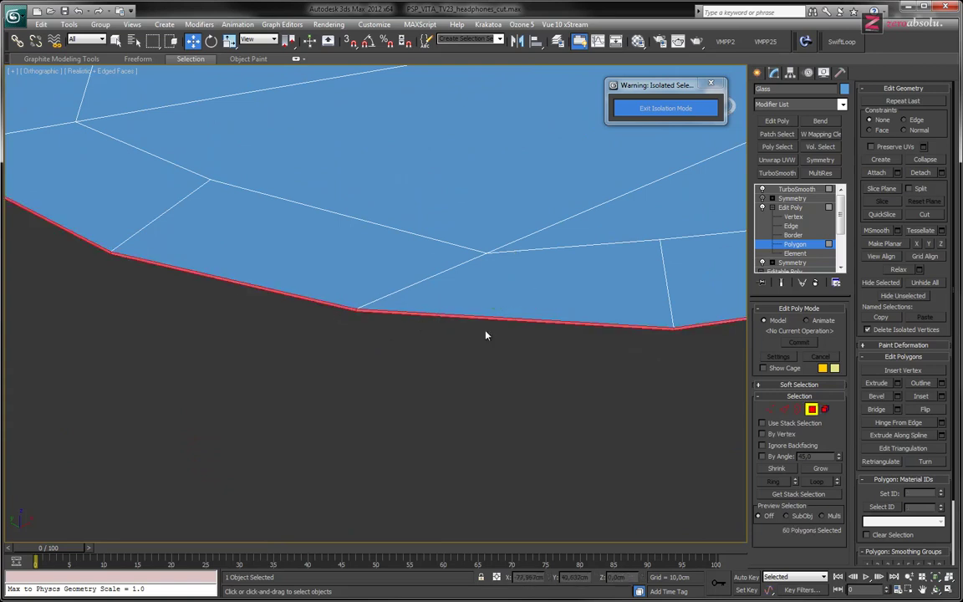
click(486, 335)
middle_drag(414, 327, 441, 308)
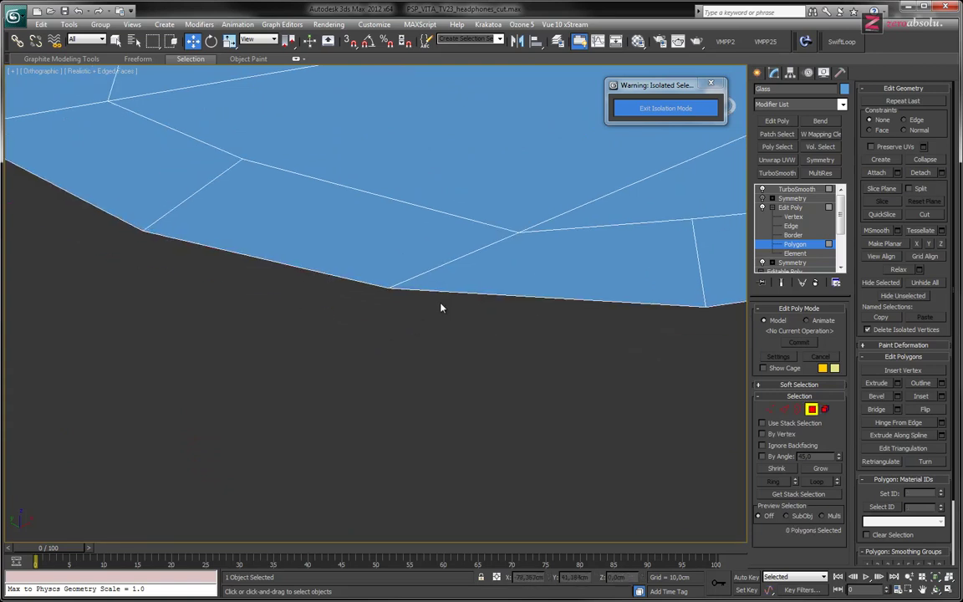
- Switch to the Border level and select the open border of the figure-eight hole
scroll(442, 308, down, 5)
scroll(444, 321, up, 5)
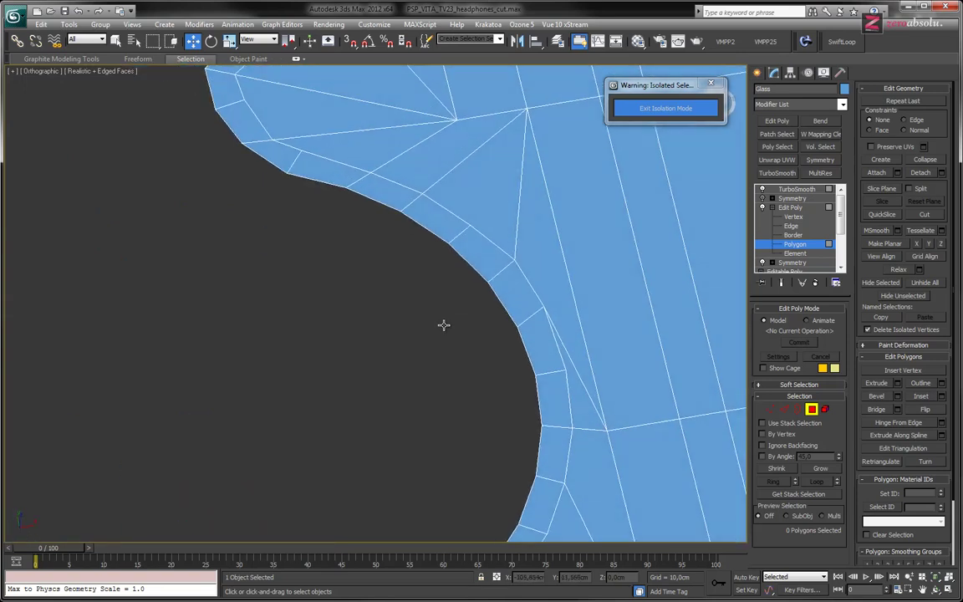
scroll(444, 325, down, 3)
scroll(403, 268, up, 3)
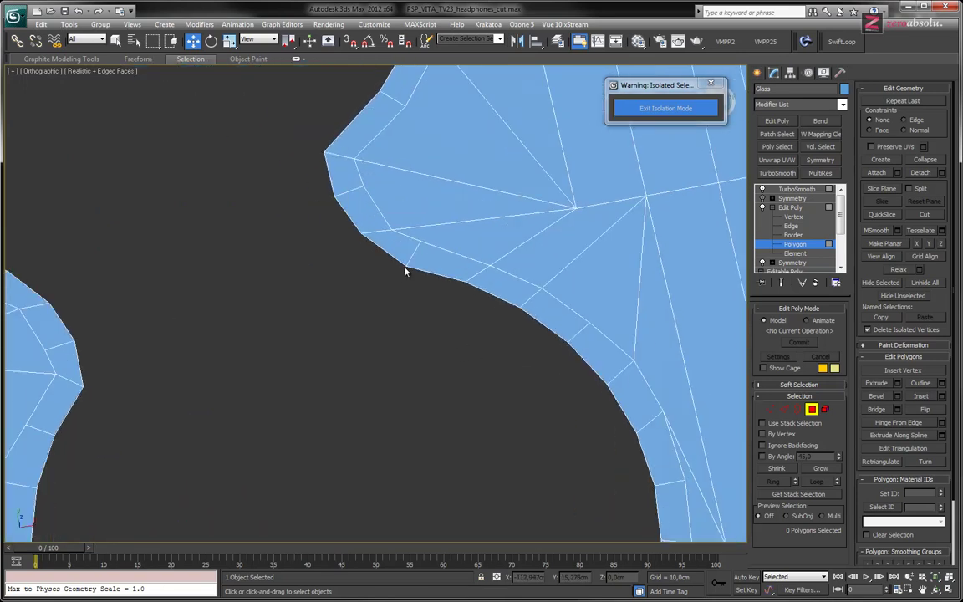
scroll(480, 280, down, 5)
middle_drag(471, 282, 429, 348)
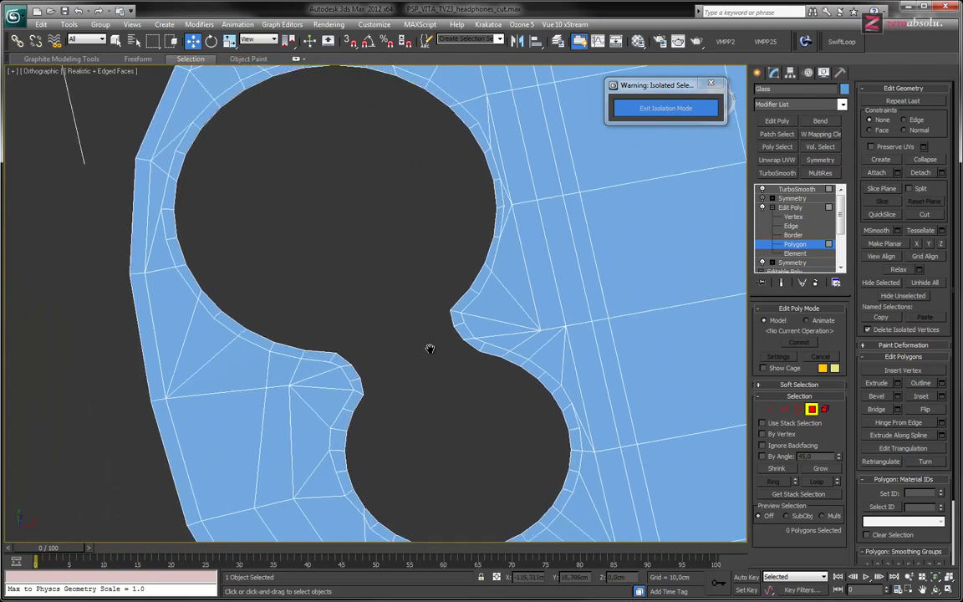
click(793, 234)
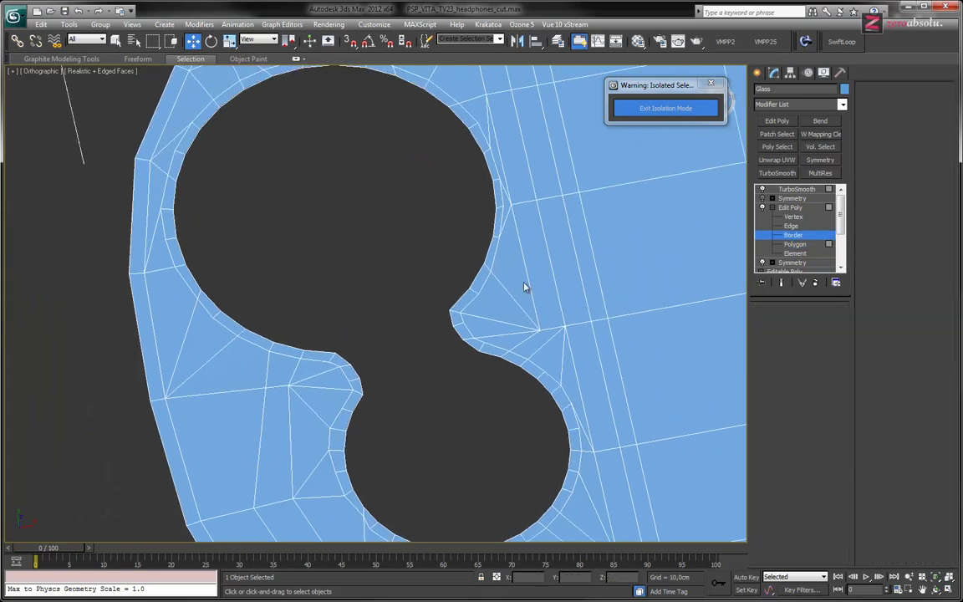
click(471, 347)
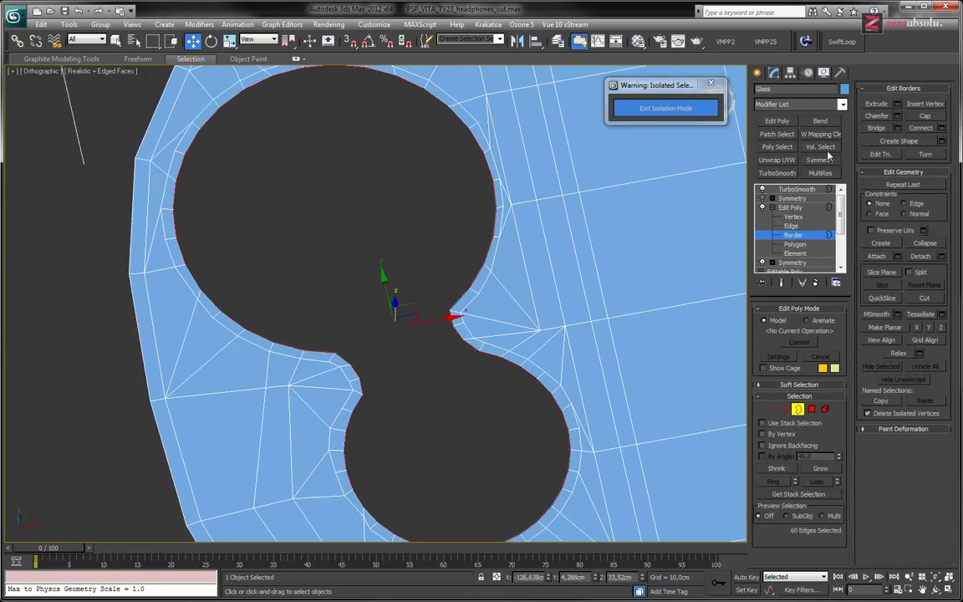
- Chamfer the selected border of the figure-eight hole by 0.133 cm
click(898, 115)
scroll(414, 328, up, 5)
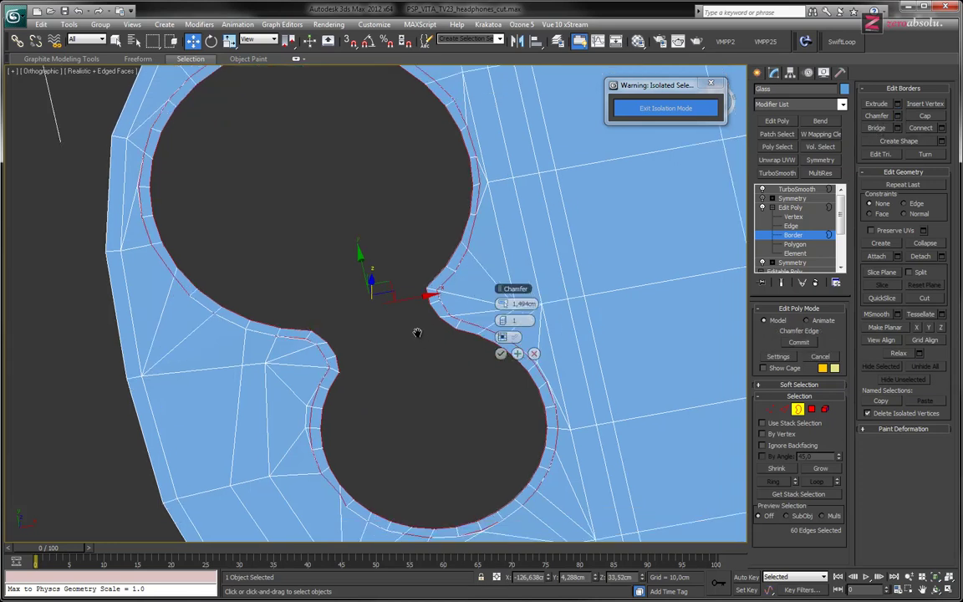
scroll(408, 329, down, 5)
scroll(392, 339, up, 4)
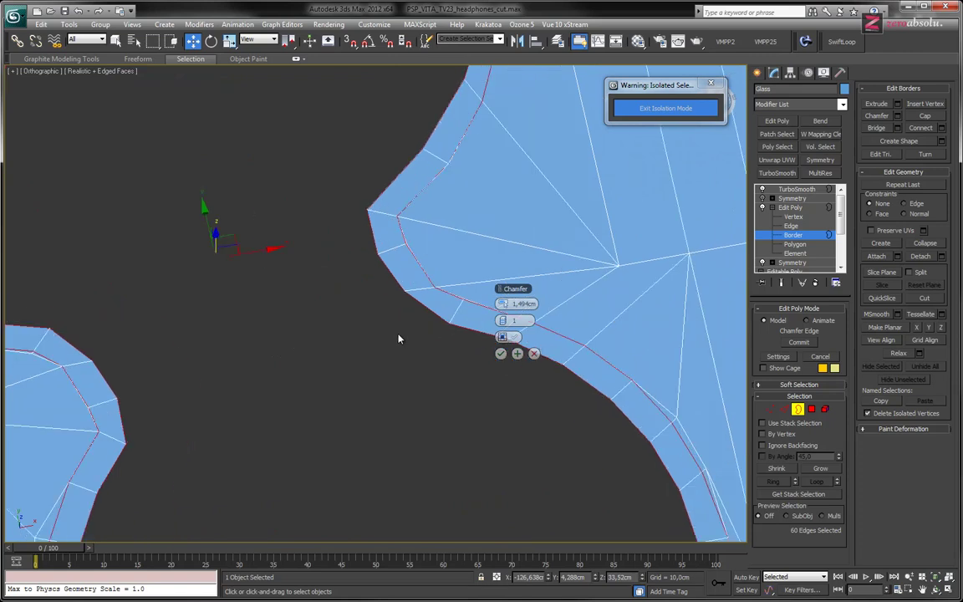
drag(507, 304, 478, 305)
scroll(333, 456, down, 5)
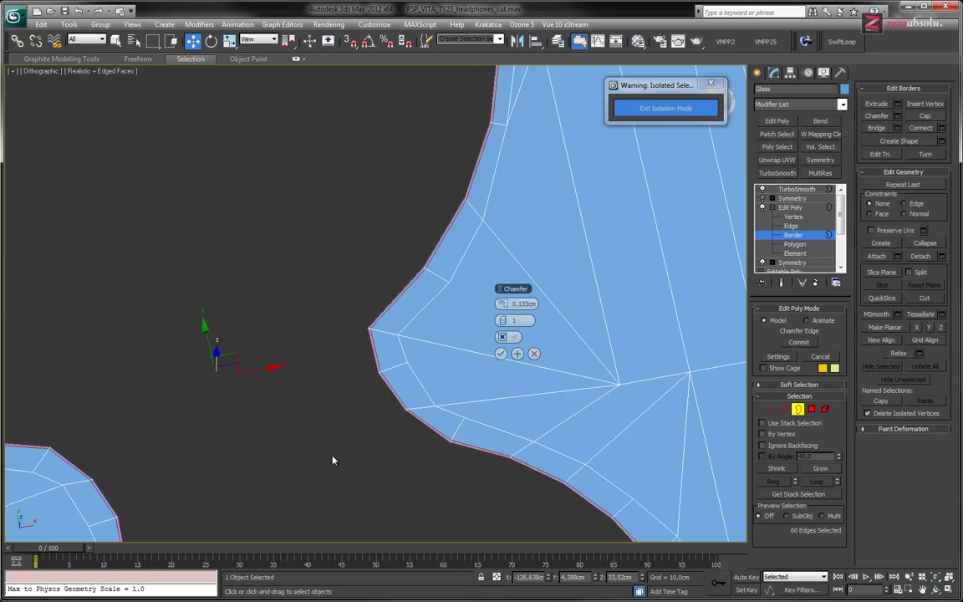
scroll(361, 369, up, 8)
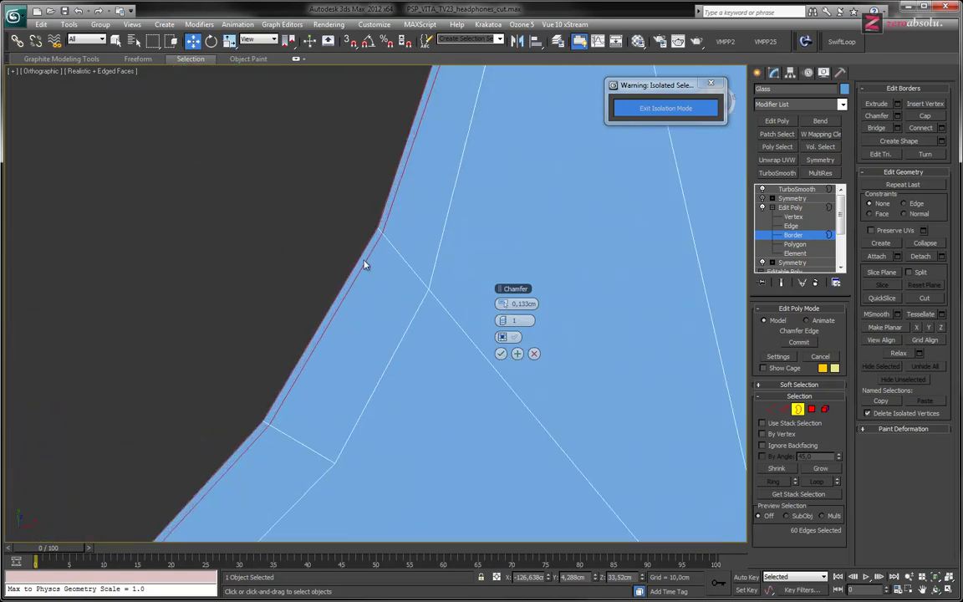
middle_drag(354, 391, 425, 374)
middle_drag(388, 411, 398, 279)
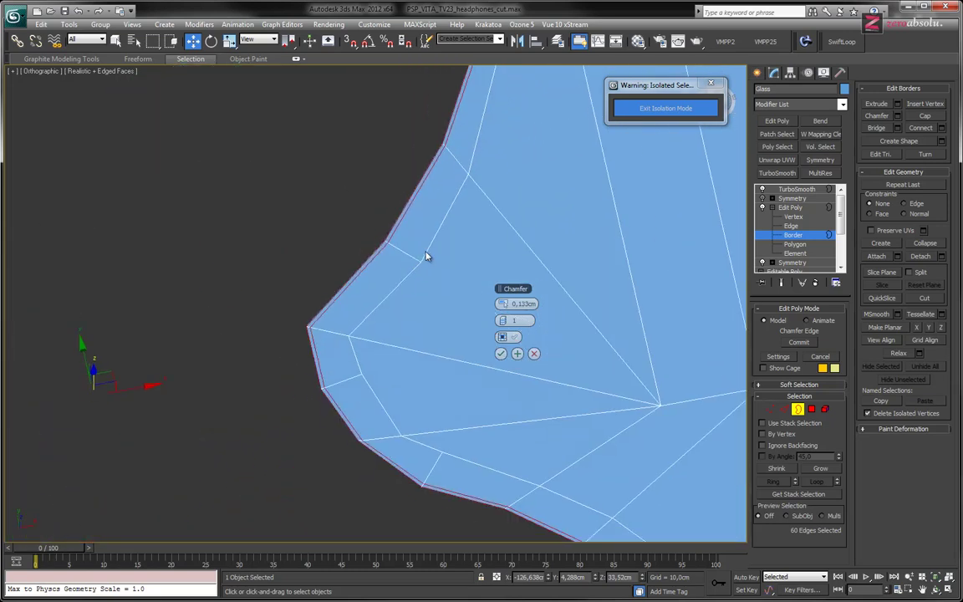
click(500, 354)
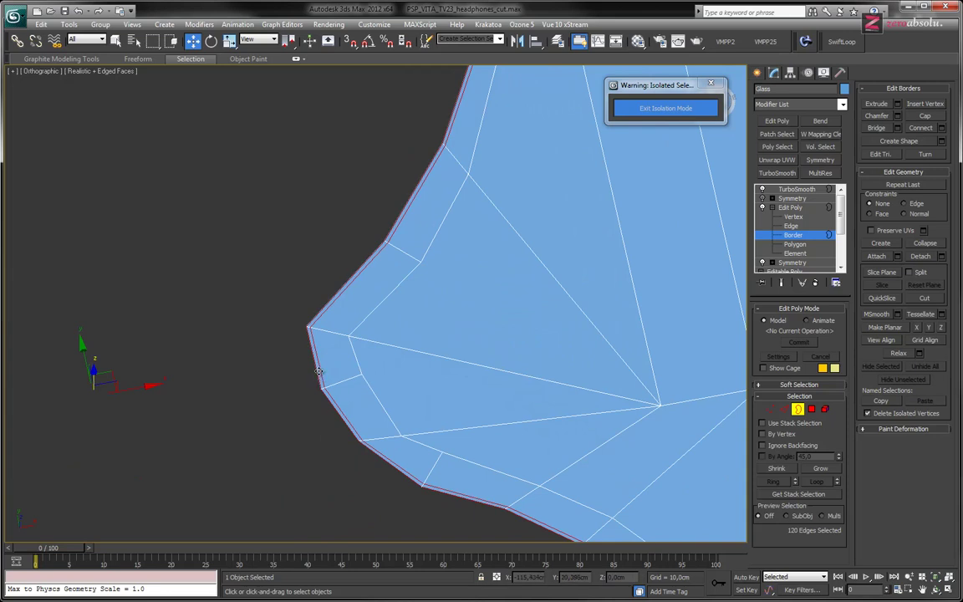
- Switch to the Polygon level, select the narrow polygon loop made by the chamfer around the hole, and delete it
click(794, 244)
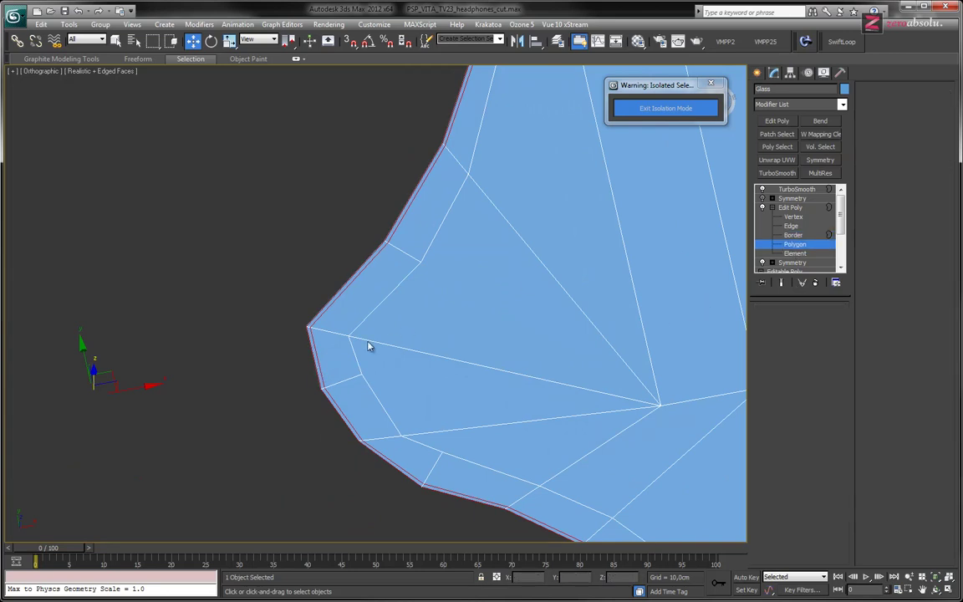
click(313, 355)
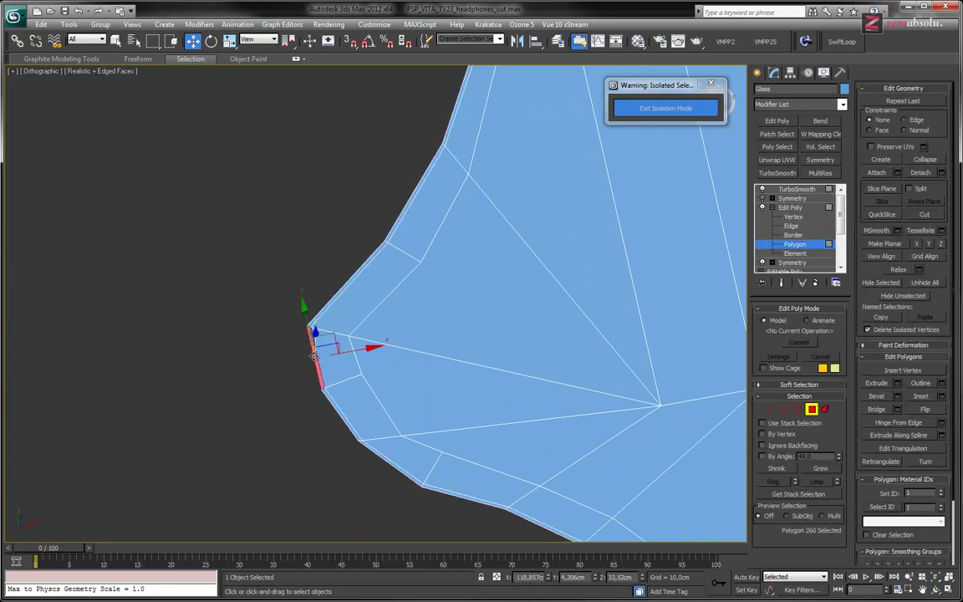
shift+click(324, 400)
scroll(298, 445, down, 3)
middle_drag(311, 355, 503, 388)
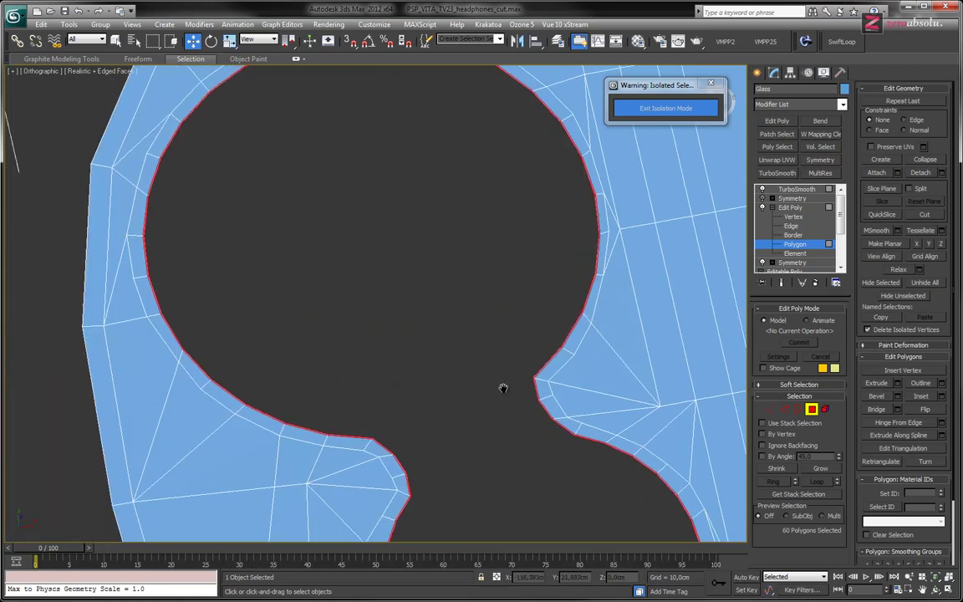
click(514, 402)
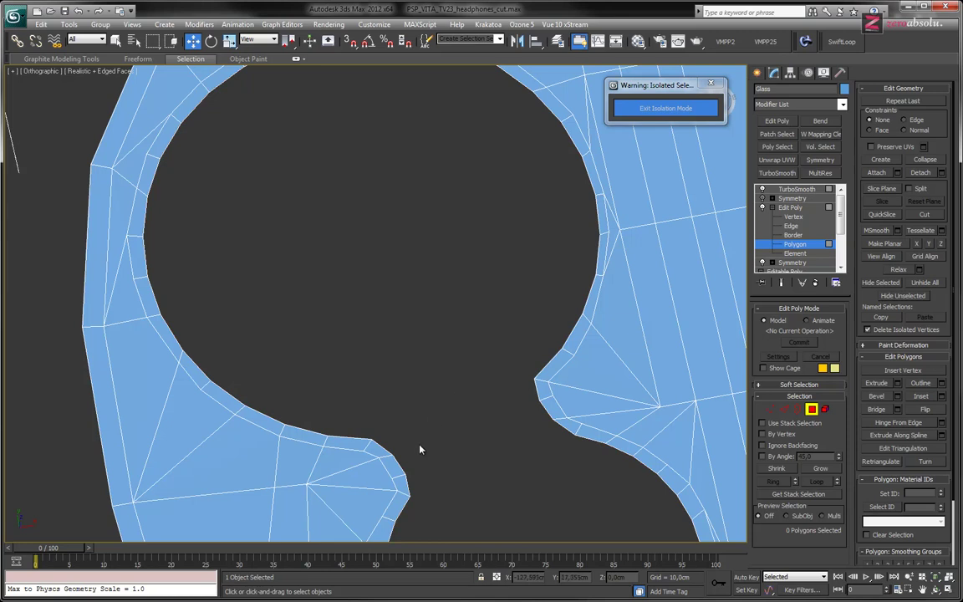
- Isolate the glass together with the button base and examine the gap between them from the Top view
key(alt+q)
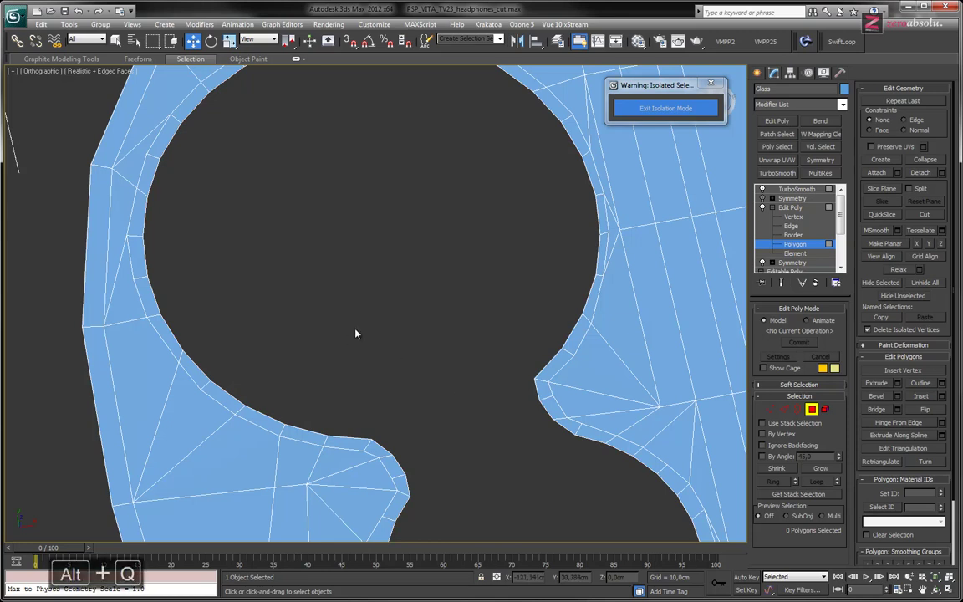
key(alt+q)
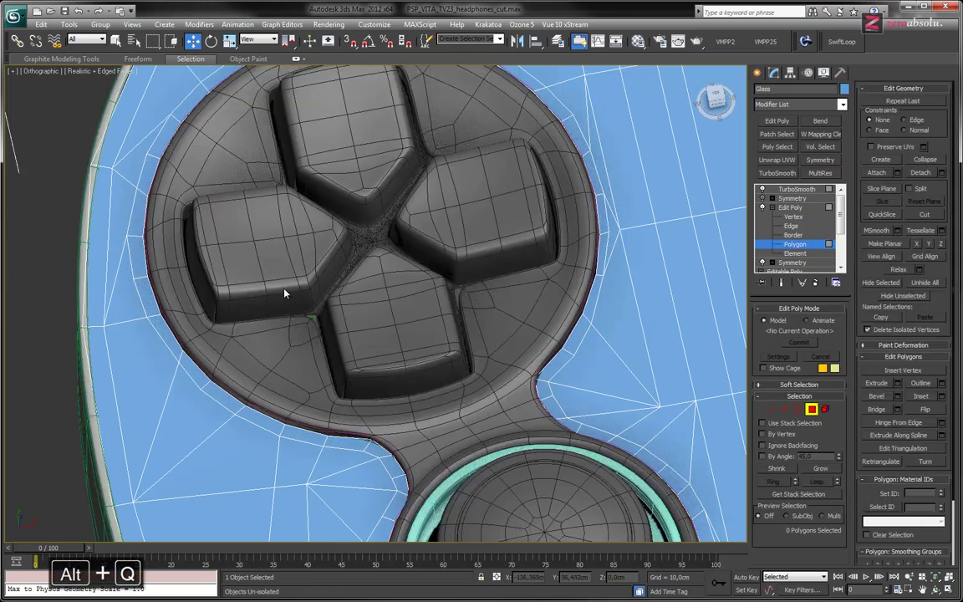
key(4)
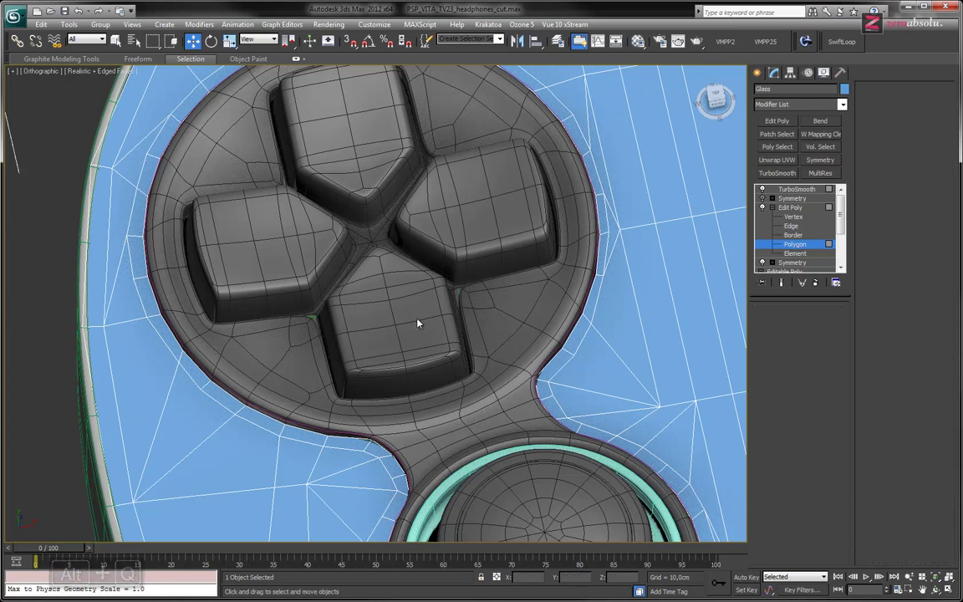
key(ctrl+a)
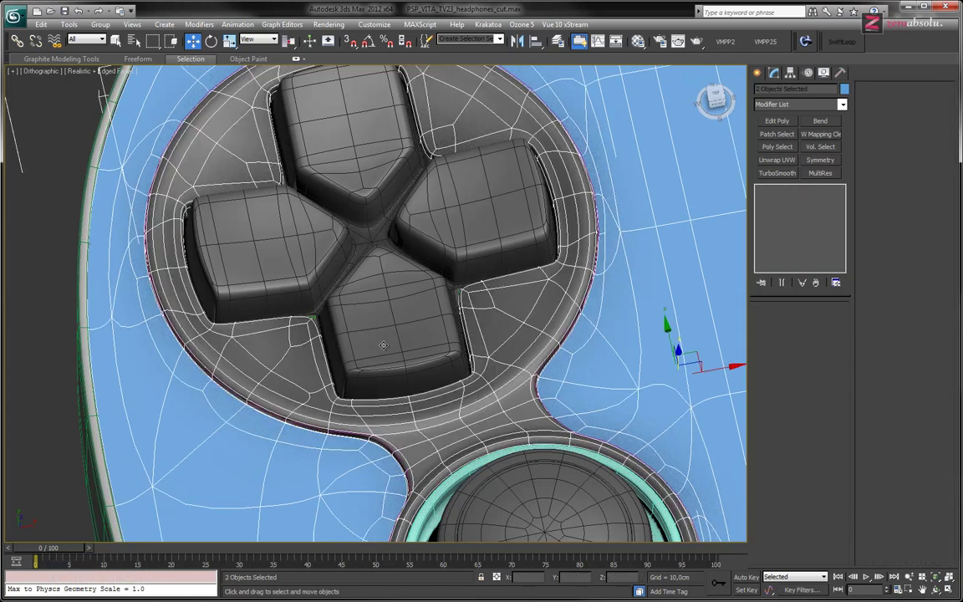
key(alt+q)
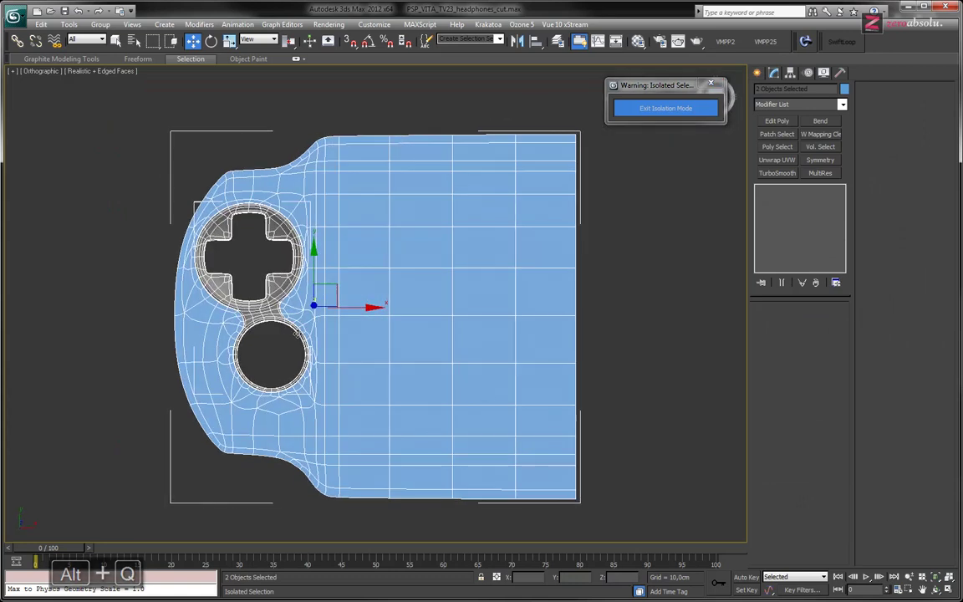
key(t)
scroll(314, 327, up, 10)
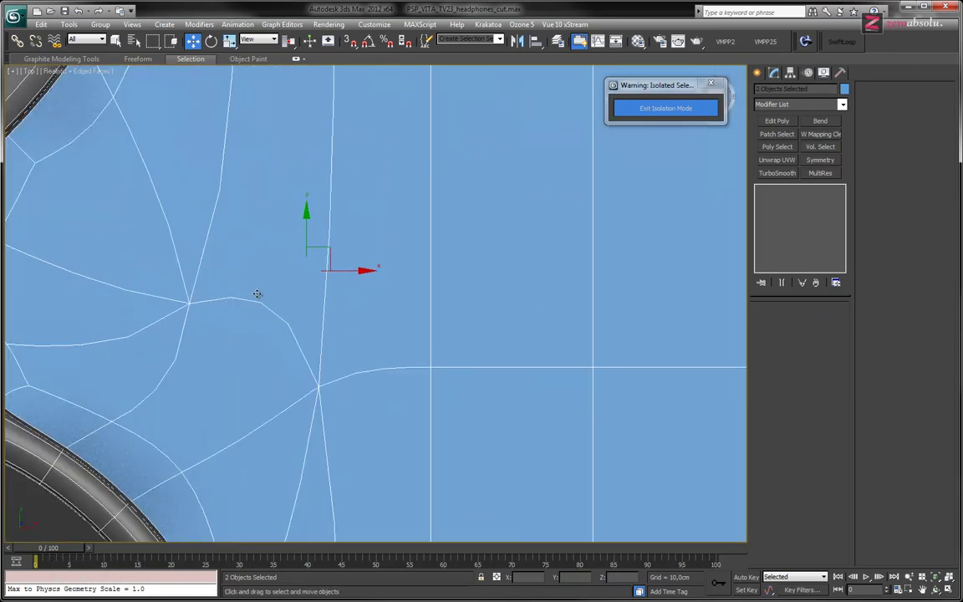
scroll(444, 373, up, 5)
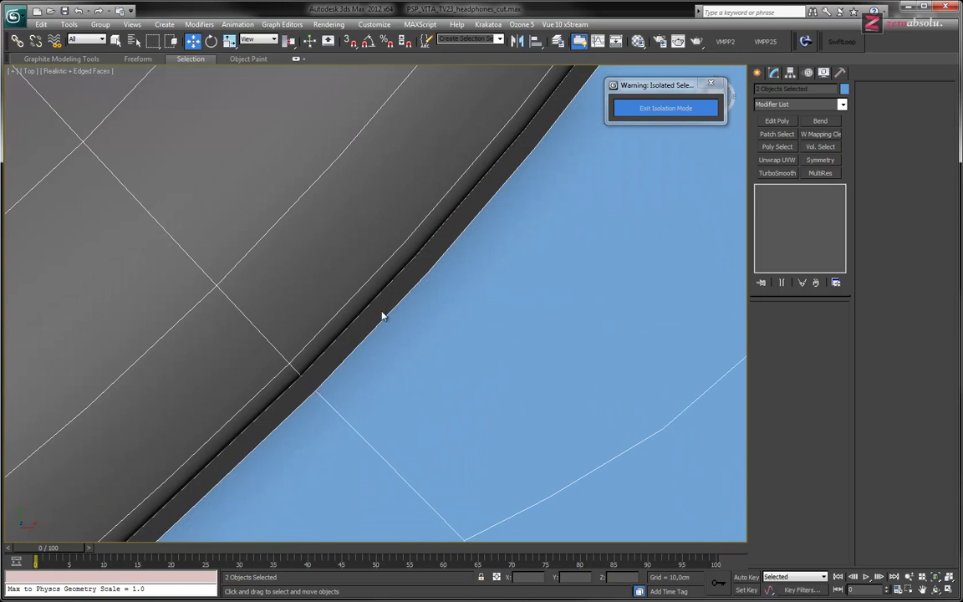
scroll(307, 391, down, 12)
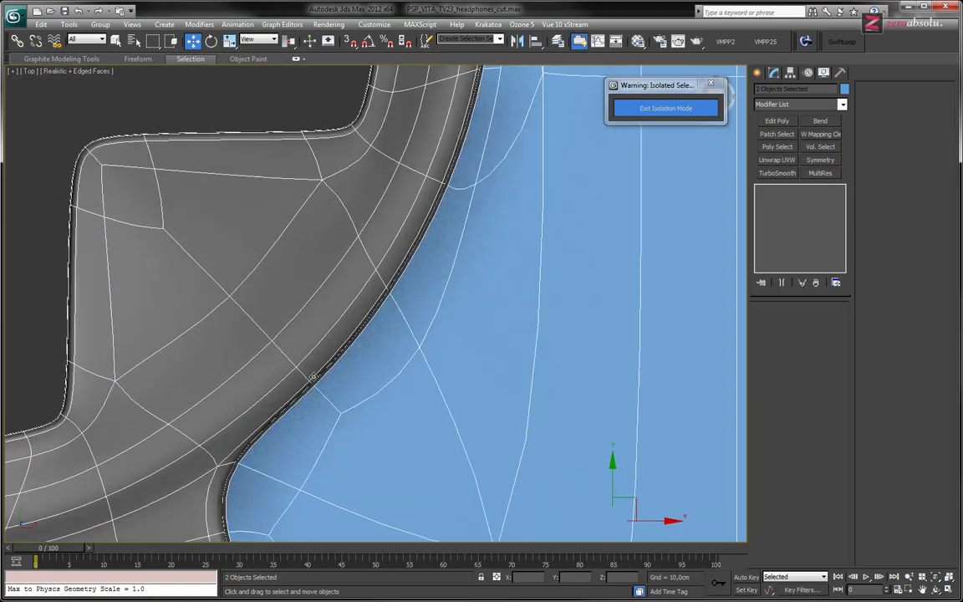
middle_drag(316, 374, 502, 300)
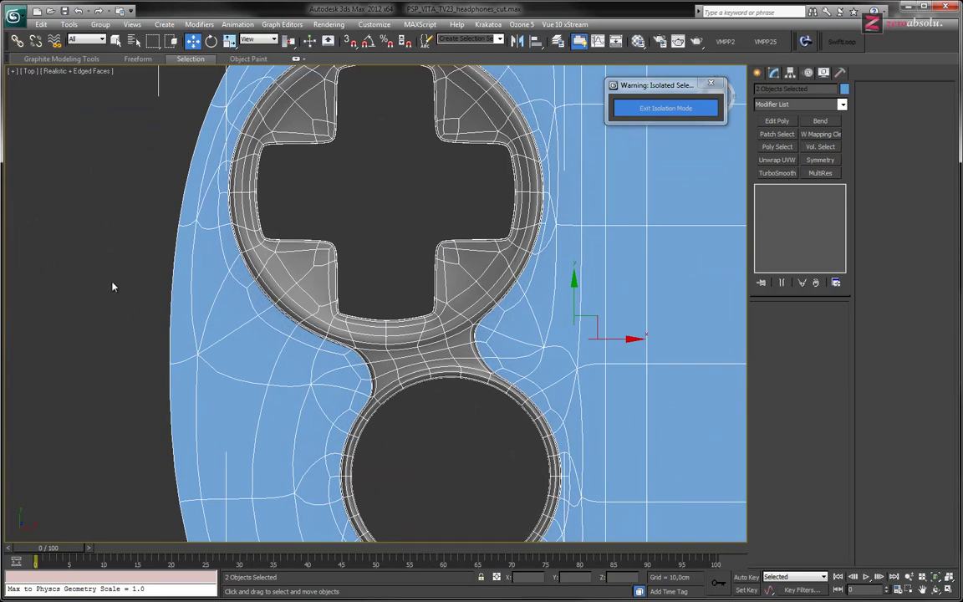
- Isolate only the glass and return to the Border level with the figure-eight hole's border selected
click(677, 107)
click(619, 241)
key(alt+q)
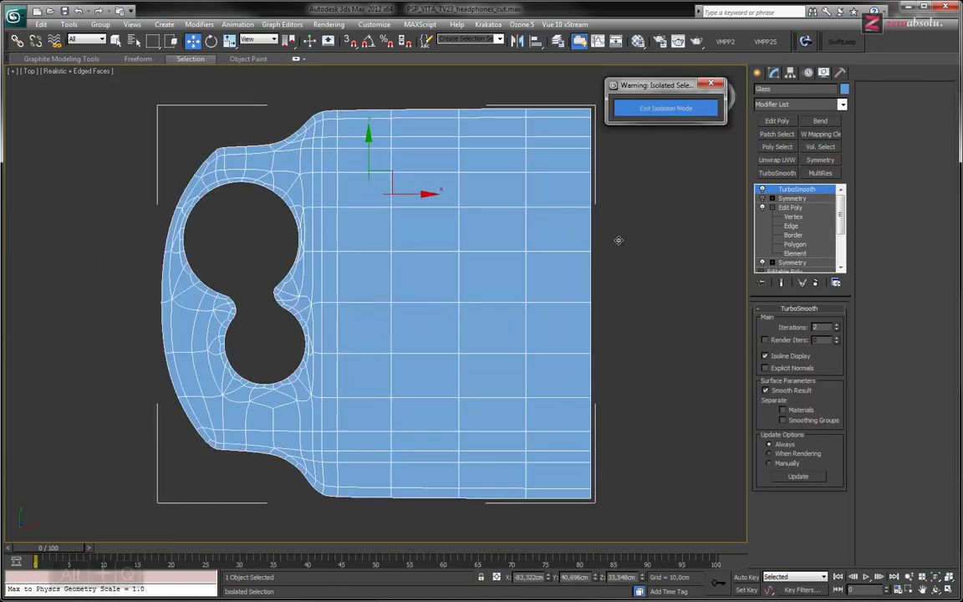
alt+middle_drag(383, 289, 409, 255)
click(791, 226)
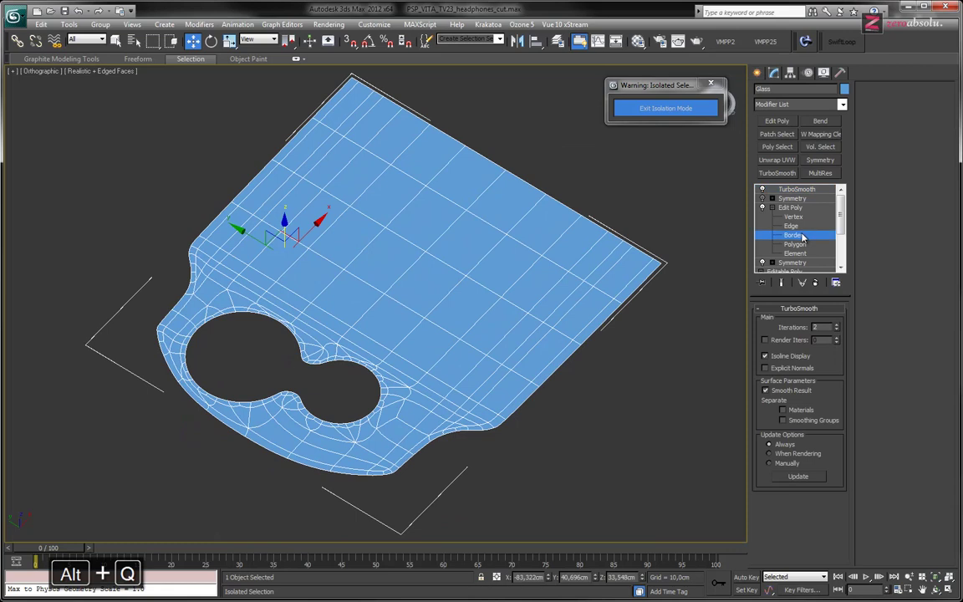
middle_drag(251, 361, 387, 280)
scroll(387, 280, up, 5)
middle_drag(516, 205, 402, 326)
middle_drag(573, 411, 485, 309)
scroll(485, 293, up, 5)
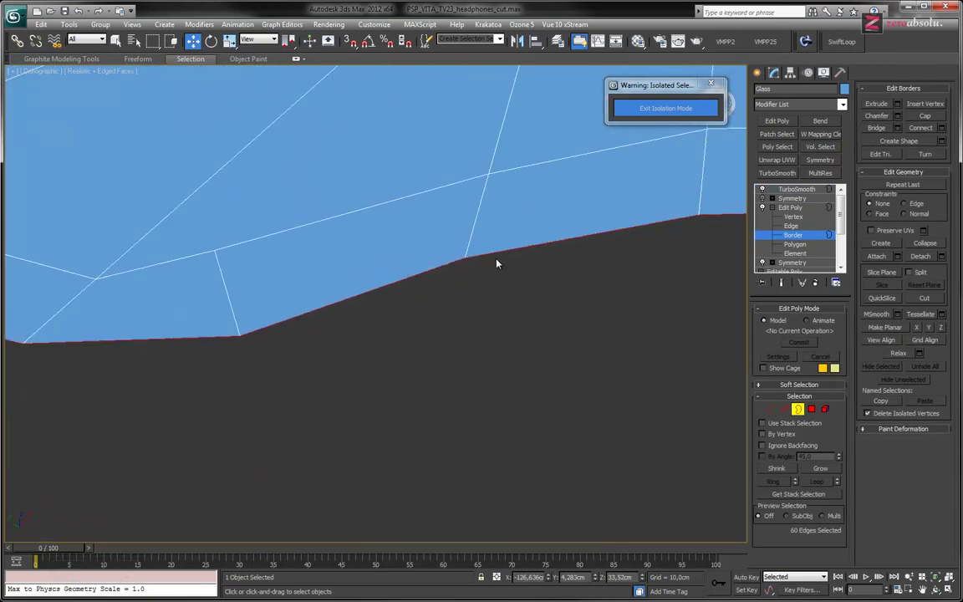
scroll(480, 296, down, 8)
scroll(469, 300, up, 3)
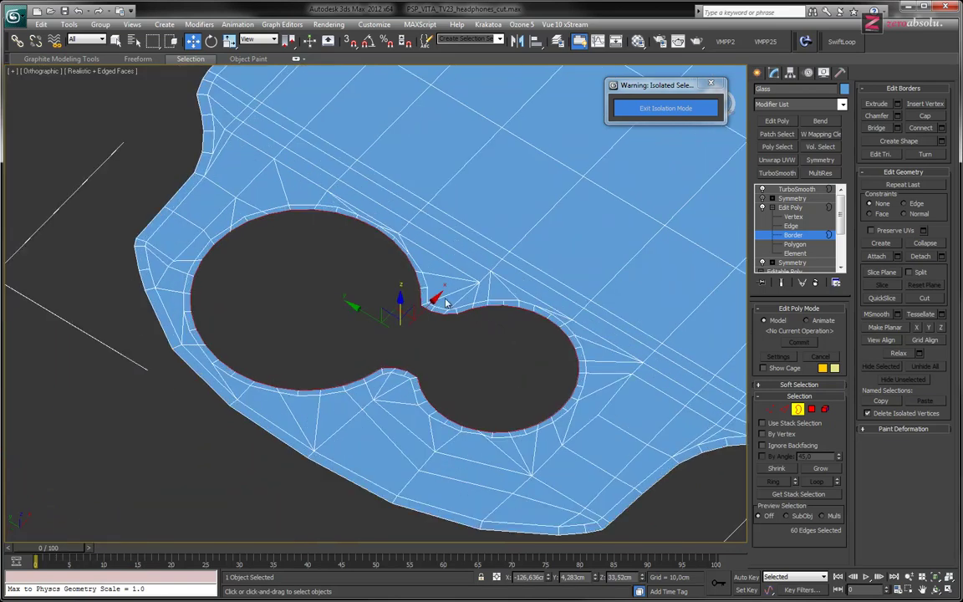
- Extrude the hole's border down about 0.1 cm as a support loop, and again about 3.05 cm to form the wall
drag(397, 328, 396, 285)
key(ctrl+z)
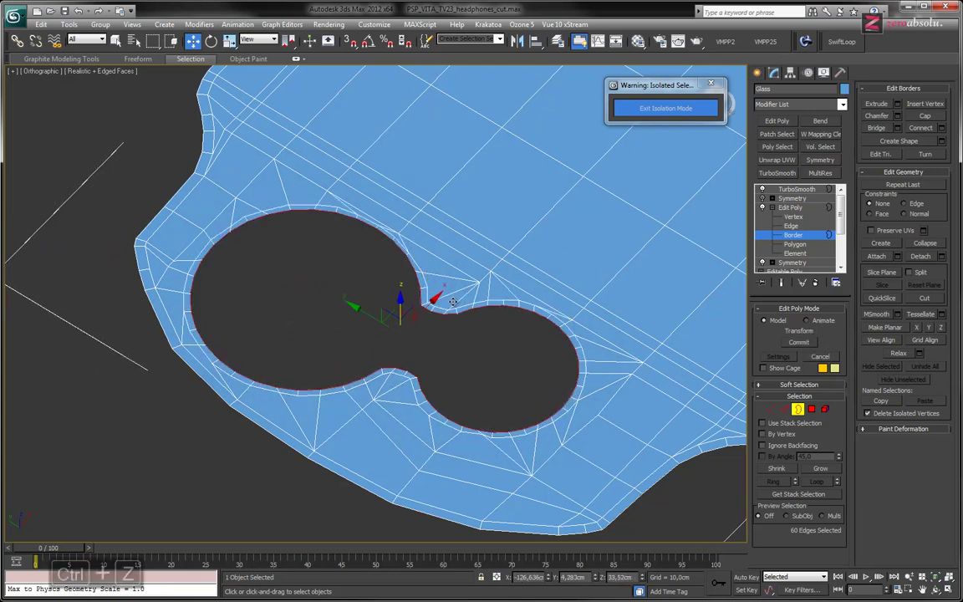
scroll(442, 303, up, 6)
middle_drag(442, 302, 488, 333)
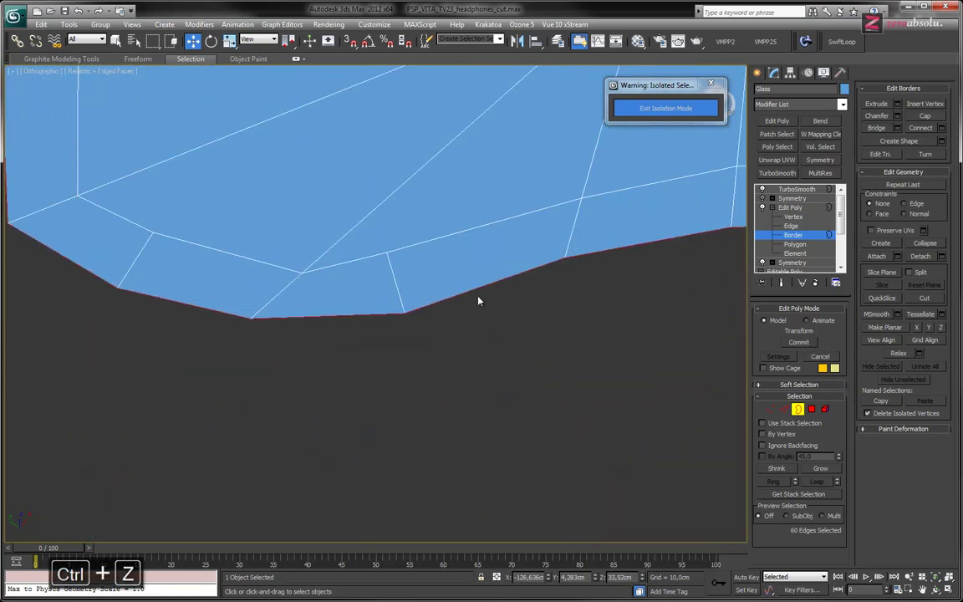
key(ctrl+z)
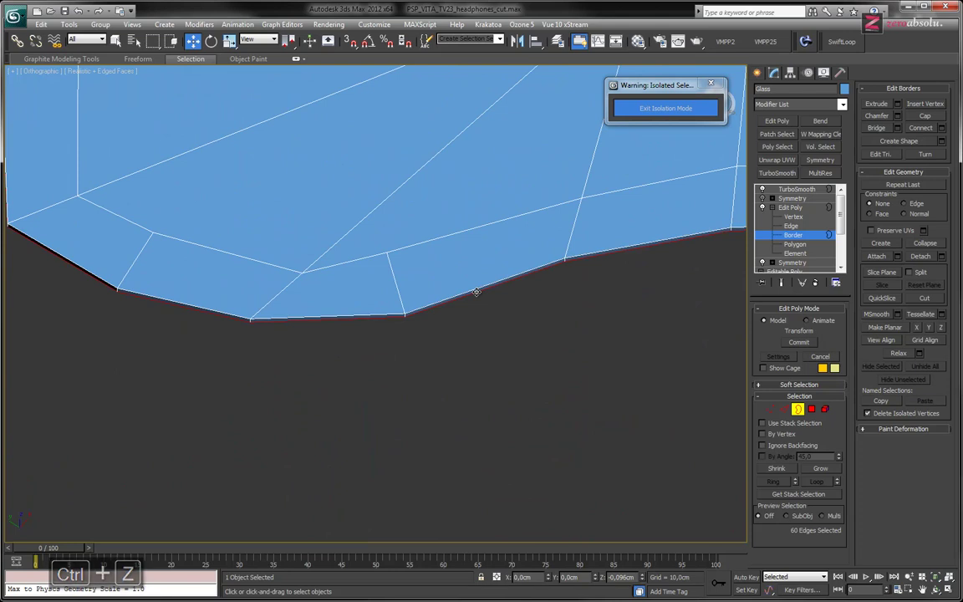
drag(477, 291, 478, 398)
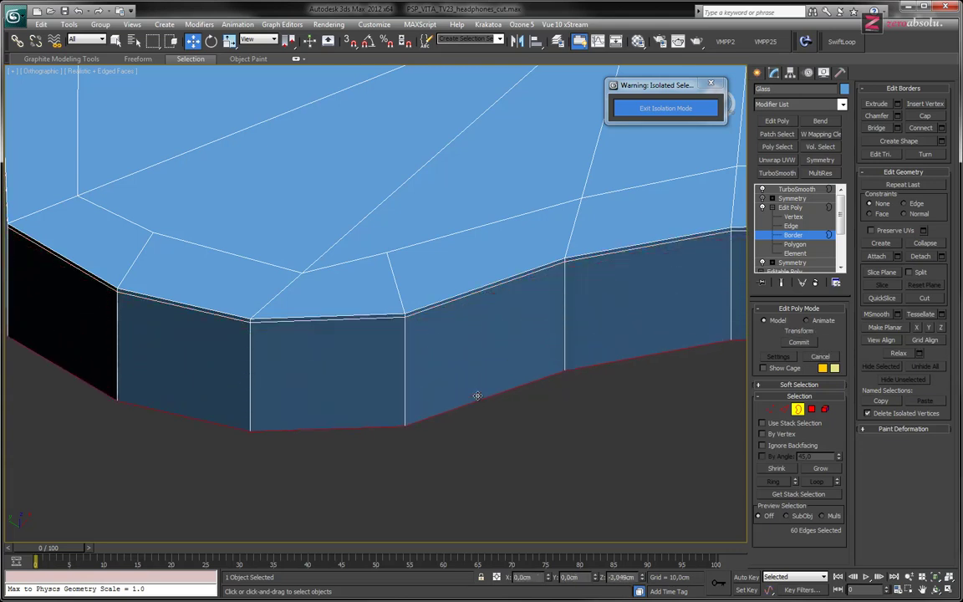
- Return to the glass's TurboSmooth level, exit isolation and turn off the edged-faces display
alt+middle_drag(477, 398, 460, 308)
key(z)
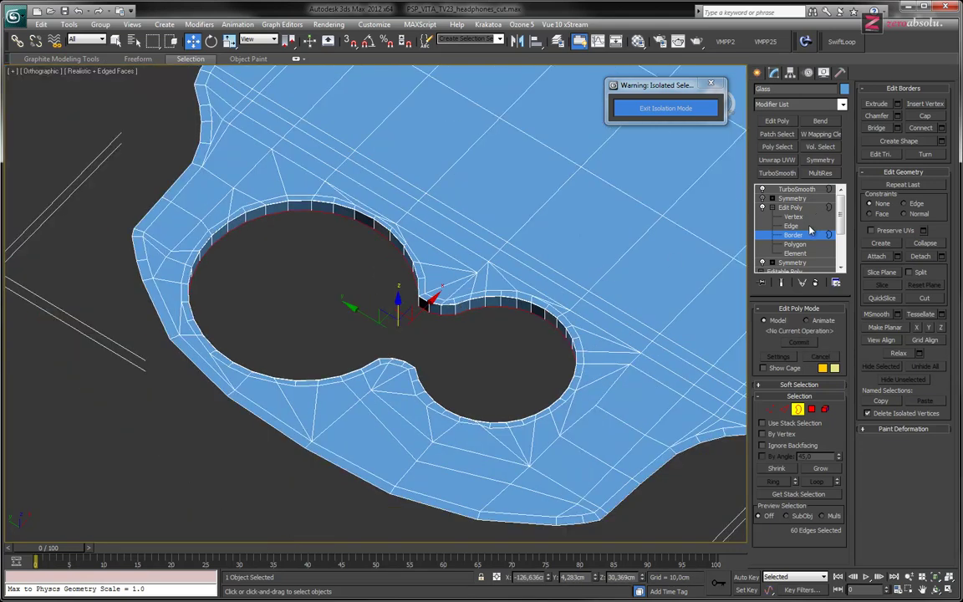
click(804, 199)
click(796, 189)
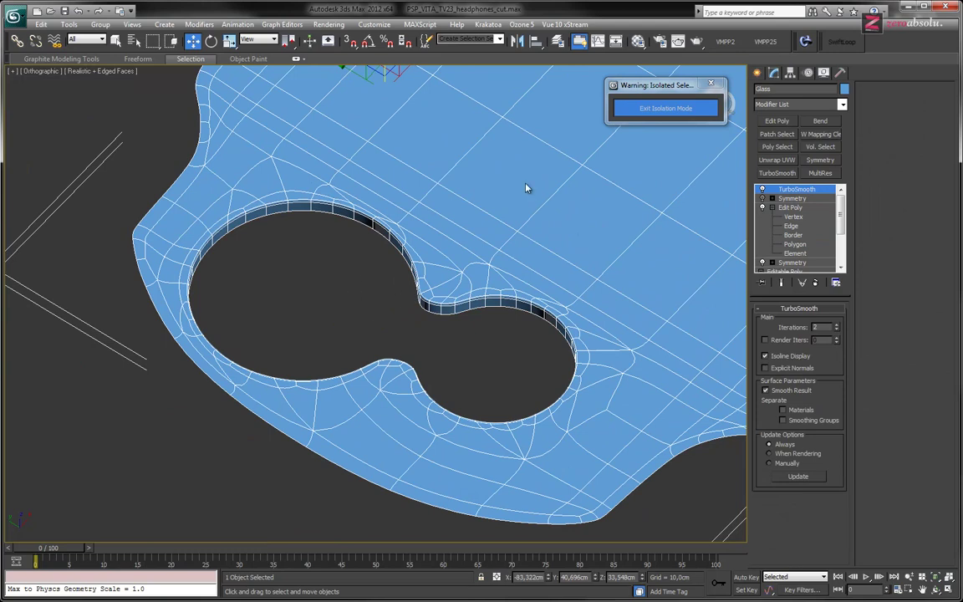
click(666, 107)
key(F3)
key(F3)
key(F4)
- Examine the smoothed glass edge around the button base, especially the gap at the figure-eight's narrow waist
alt+middle_drag(489, 309, 459, 322)
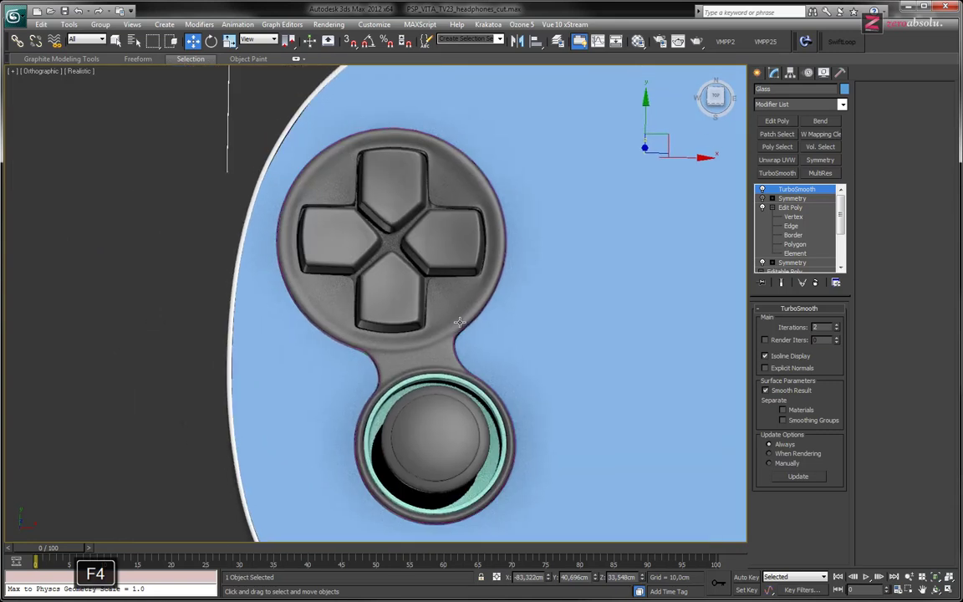
scroll(459, 322, up, 15)
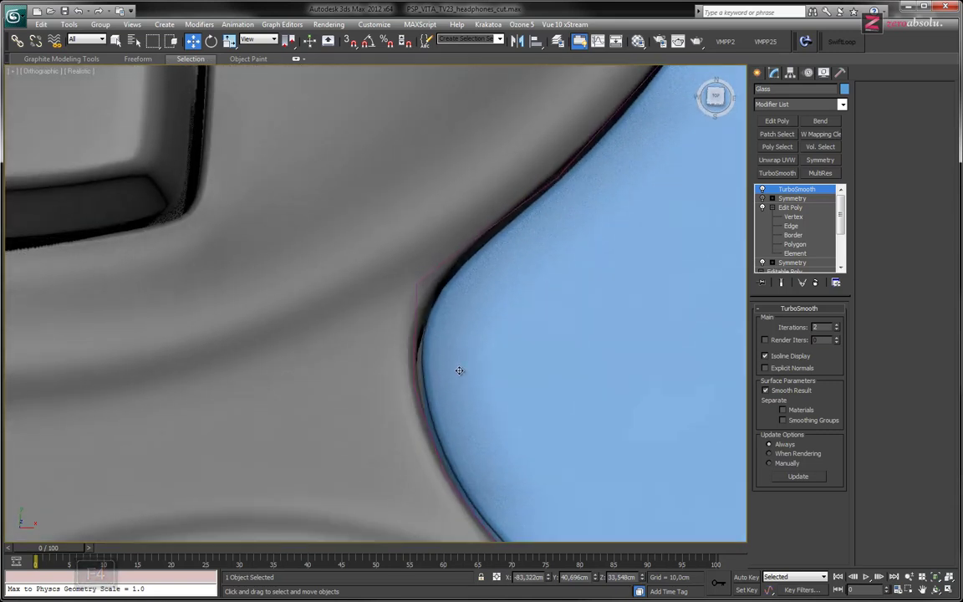
alt+middle_drag(459, 370, 458, 378)
alt+middle_drag(466, 237, 477, 252)
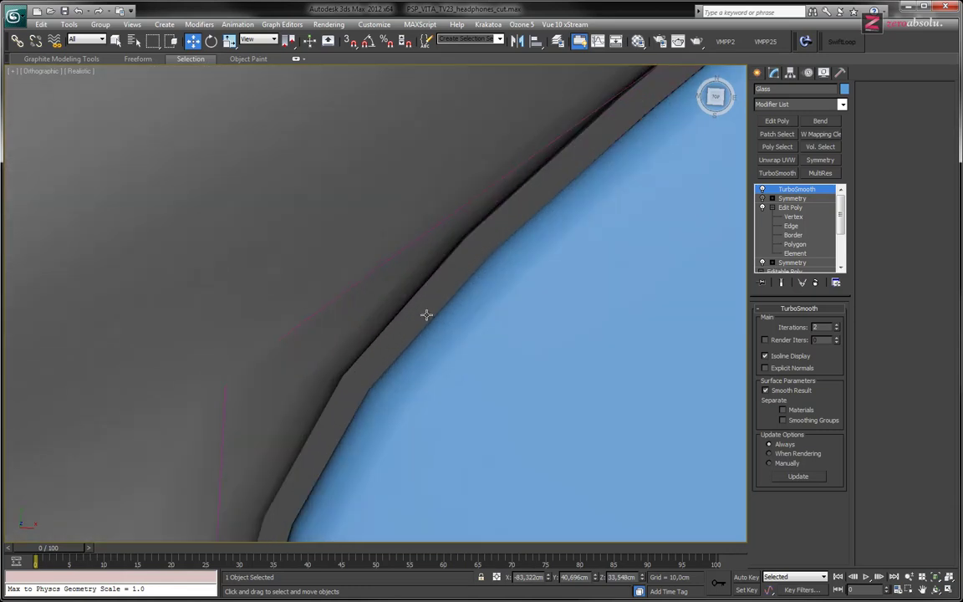
key(shift+z)
key(shift+z)
key(shift+z)
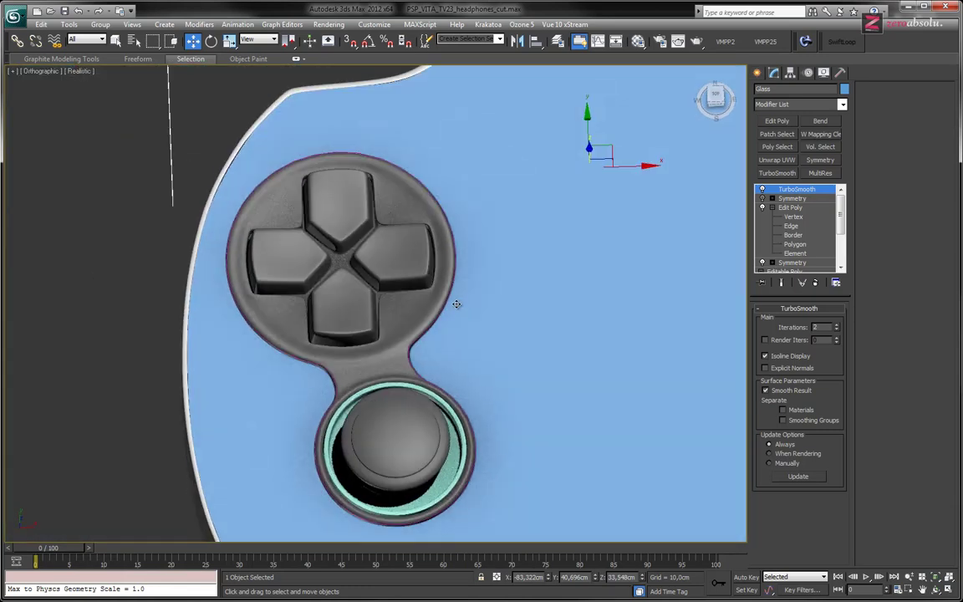
key(shift+z)
key(shift+z)
key(shift+z)
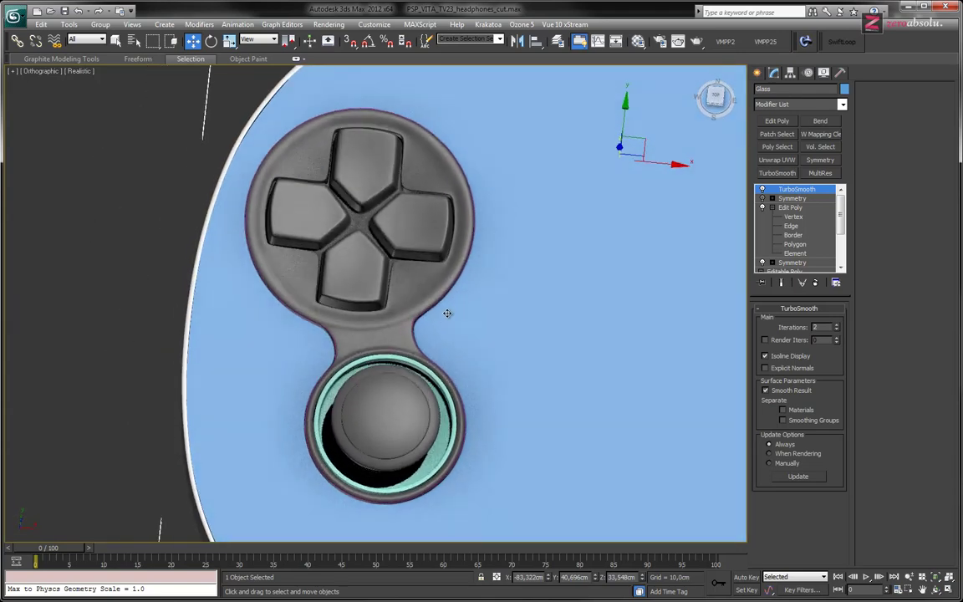
key(shift+z)
key(shift+z)
key(shift+y)
key(shift+y)
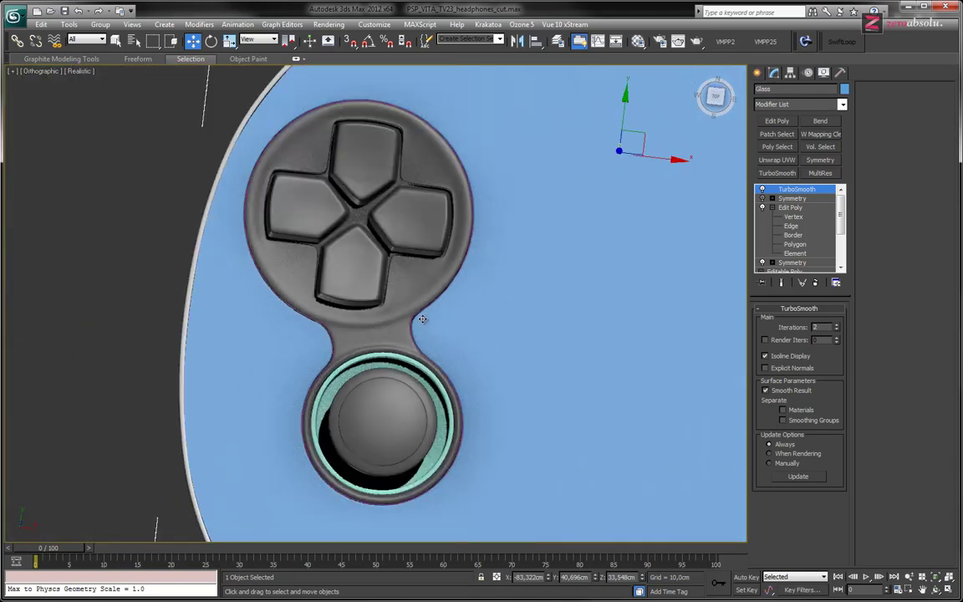
- Step back through the previous views to the top view of the D-pad and analog stick and check the glass outline there
key(shift+z)
key(shift+z)
key(shift+z)
key(shift+z)
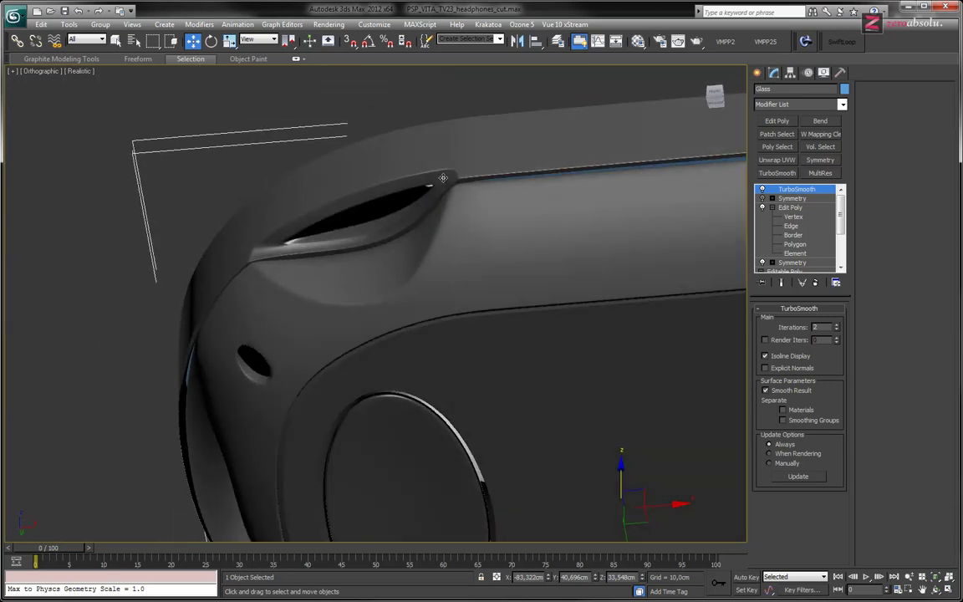
key(shift+z)
key(shift+z)
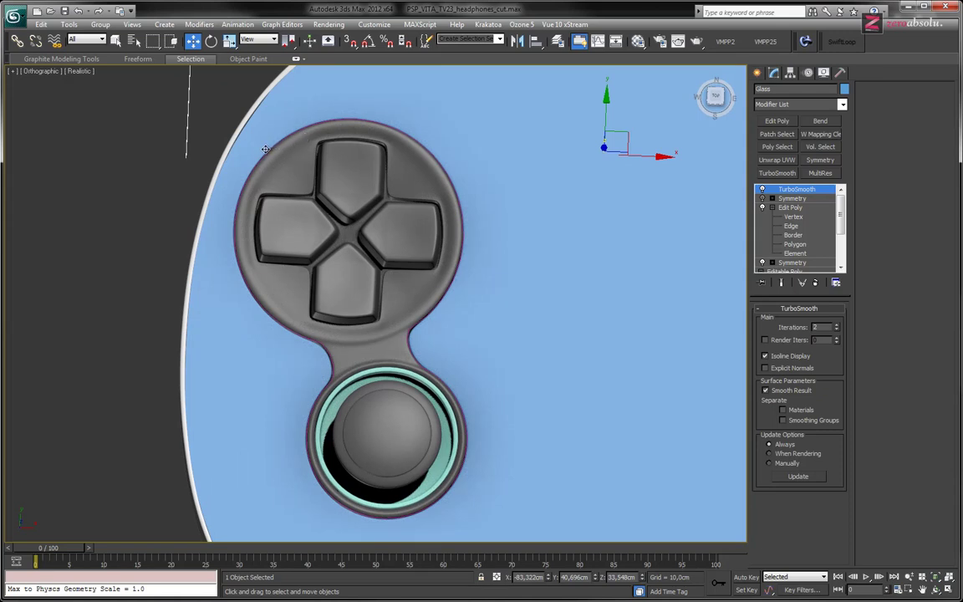
middle_drag(326, 265, 318, 306)
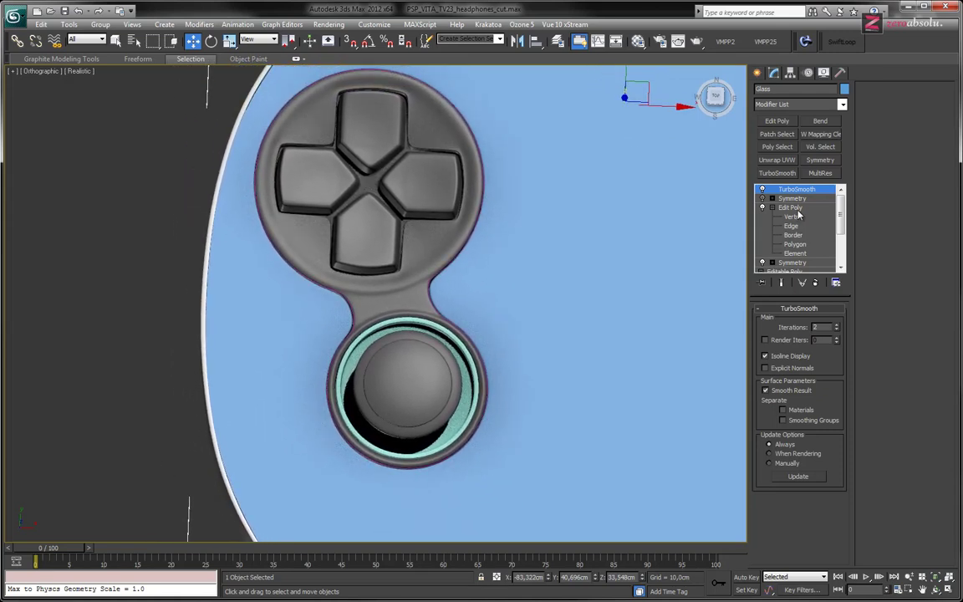
- Turn the edged-faces display back on and set the glass to its top Edit Poly level, with the sub-object levels collapsed
click(795, 217)
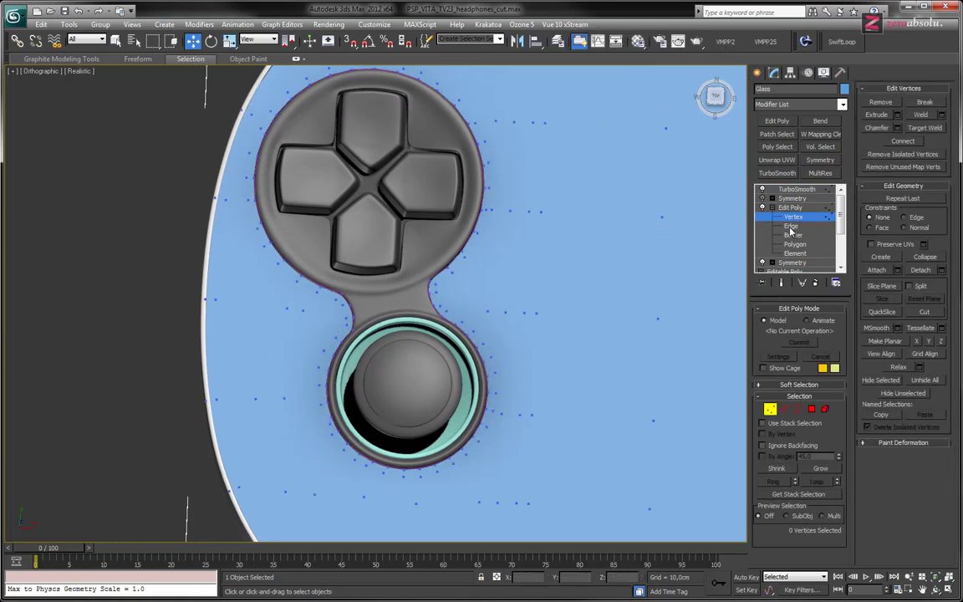
key(F4)
scroll(498, 317, down, 5)
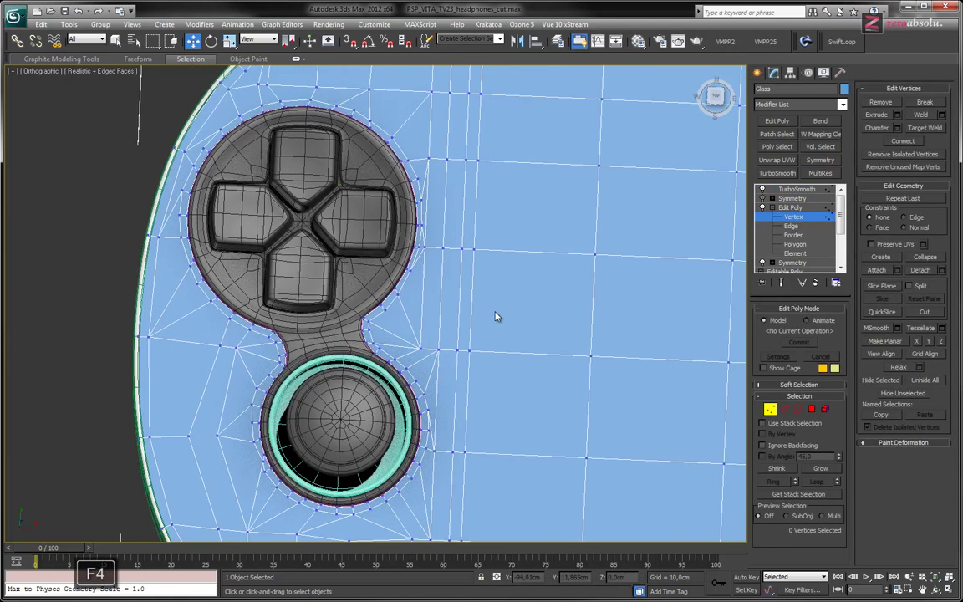
middle_drag(499, 329, 402, 334)
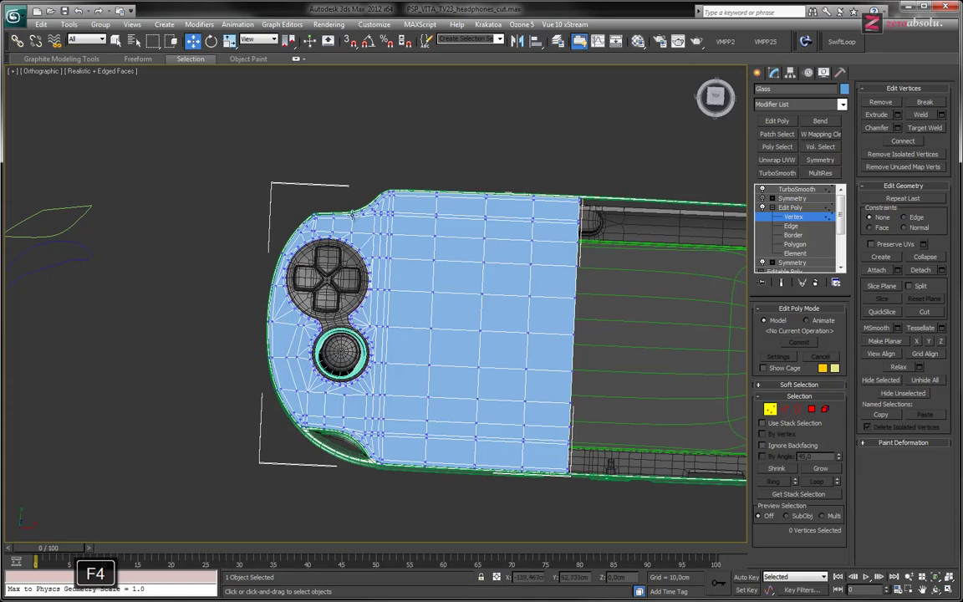
alt+middle_drag(458, 304, 466, 327)
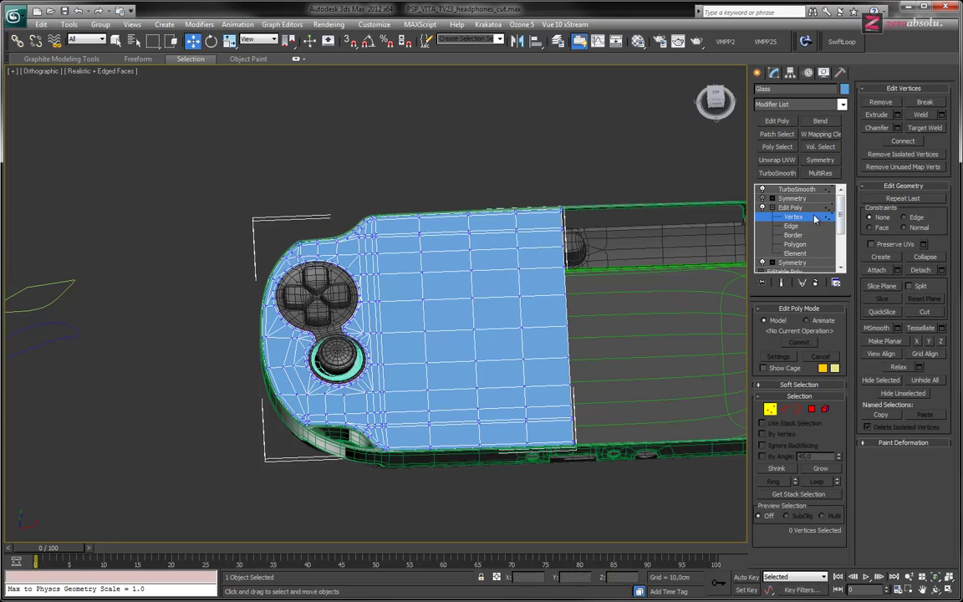
click(763, 209)
click(770, 209)
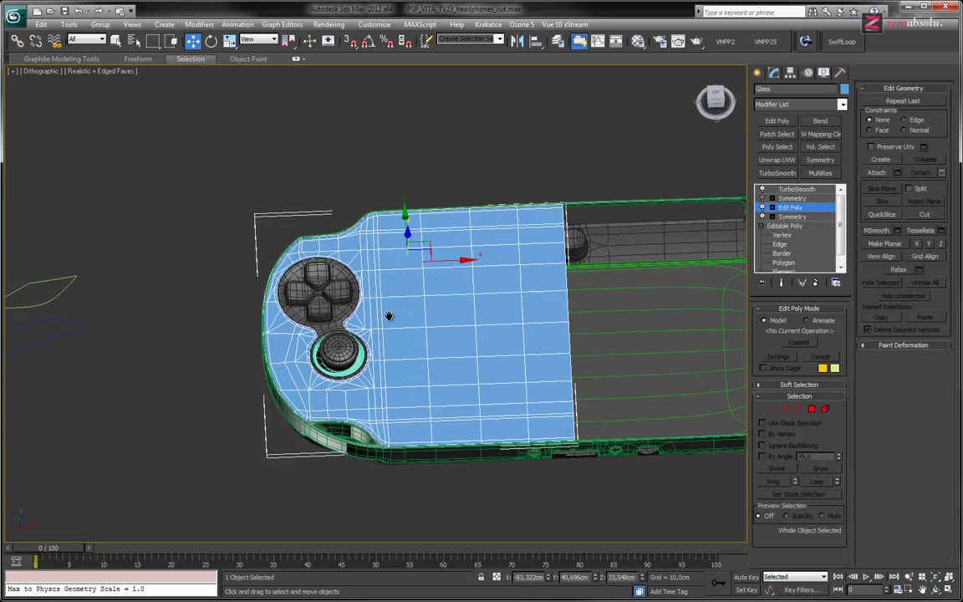
- Switch to Pale Moon to consult the PS Vita reference photo of the analog stick, Select and Start buttons and small round holes
middle_drag(389, 316, 369, 299)
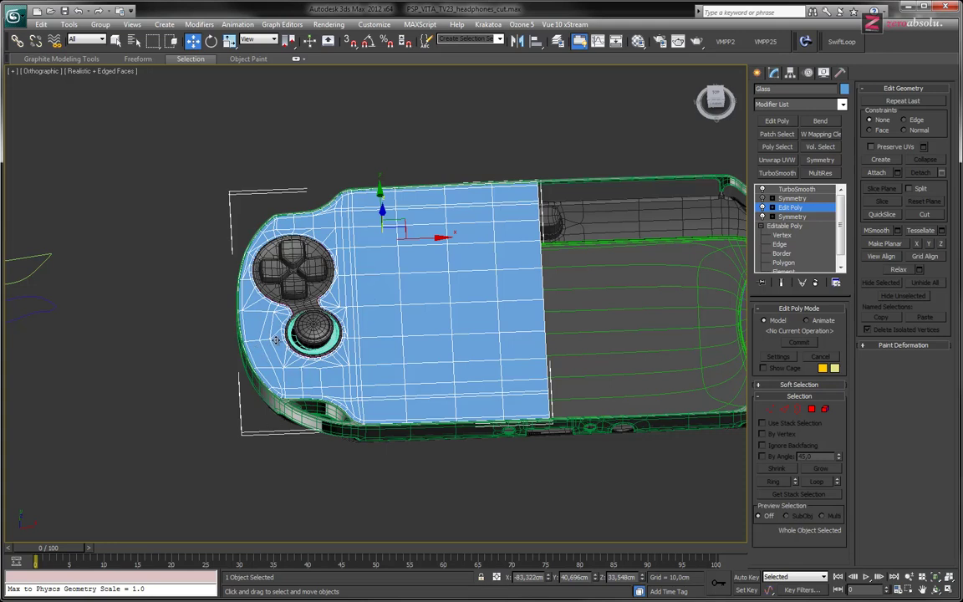
key(alt+Tab)
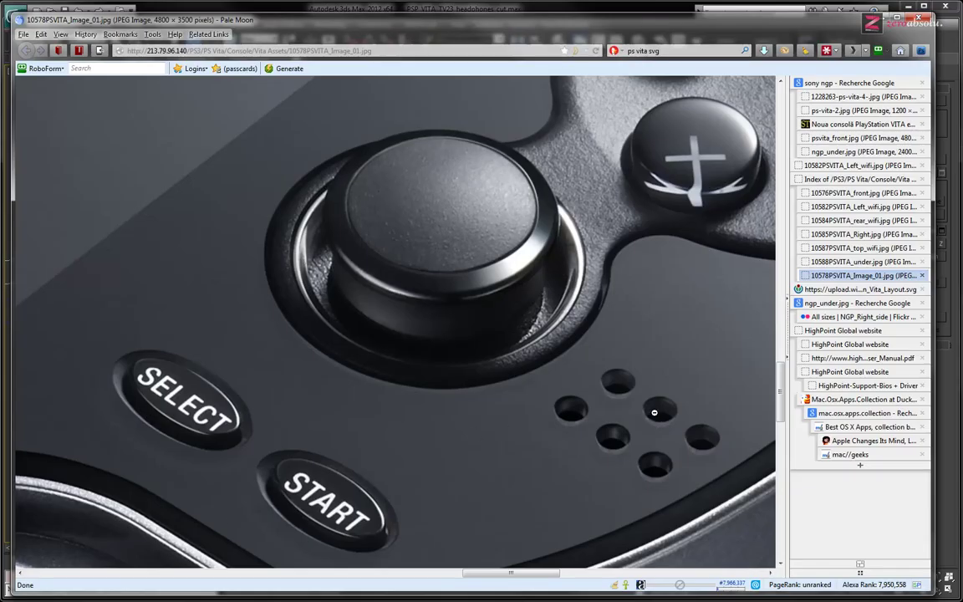